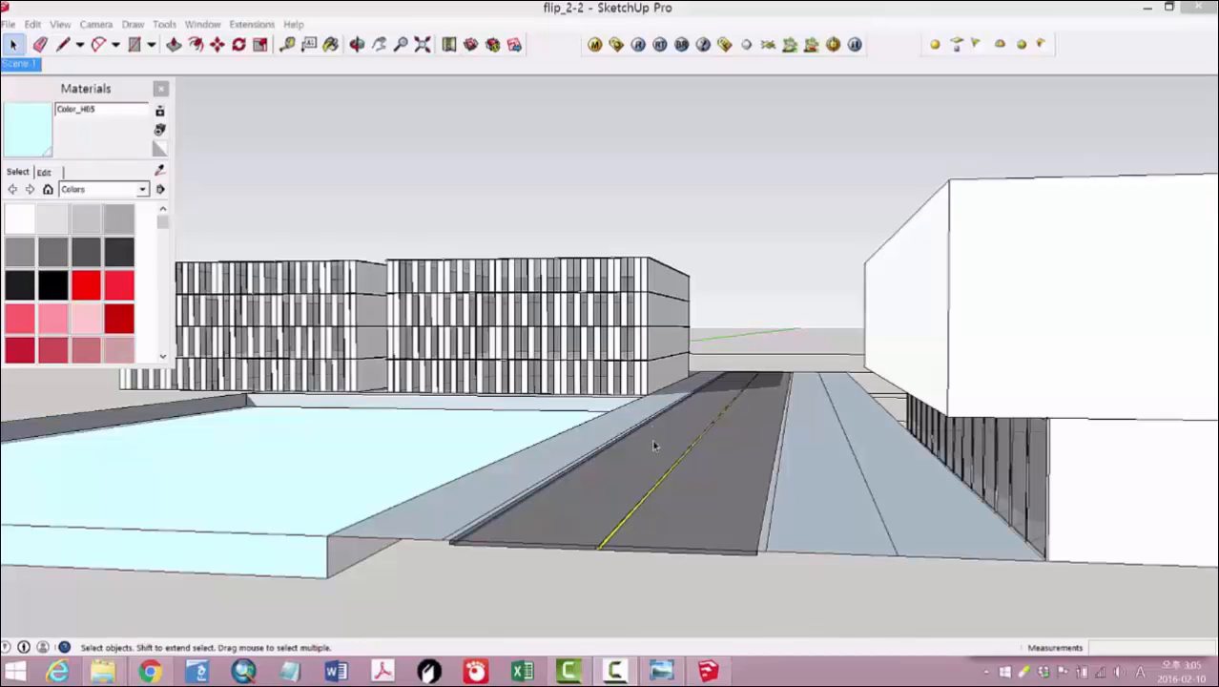
Step: Orbit and zoom the camera to a low view along the road, framed by the striped building and the white overhanging building
{"action": "middle_click_drag", "start_coordinate": [654, 444], "coordinate": [855, 391]}
{"action": "middle_click_drag", "start_coordinate": [732, 422], "coordinate": [744, 428]}
{"action": "scroll", "coordinate": [866, 429], "scroll_direction": "up", "scroll_amount": 2}
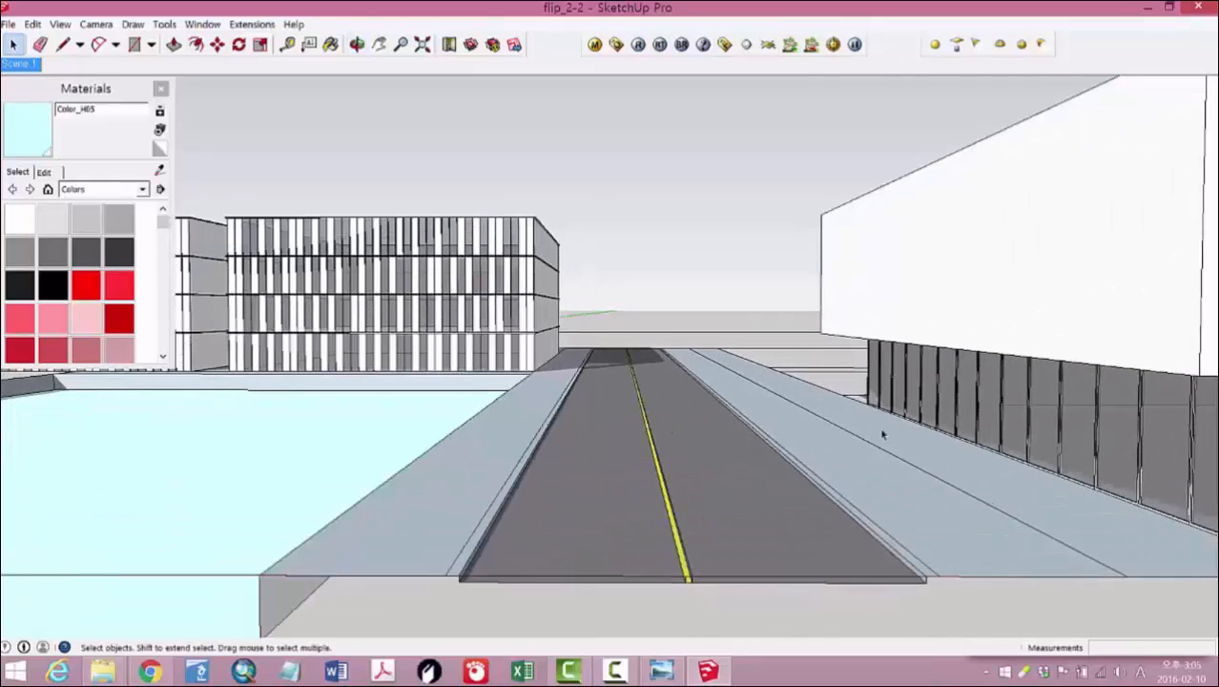
{"action": "middle_click_drag", "start_coordinate": [895, 438], "coordinate": [775, 406]}
{"action": "scroll", "coordinate": [840, 447], "scroll_direction": "down", "scroll_amount": 3}
{"action": "scroll", "coordinate": [807, 369], "scroll_direction": "up", "scroll_amount": 2}
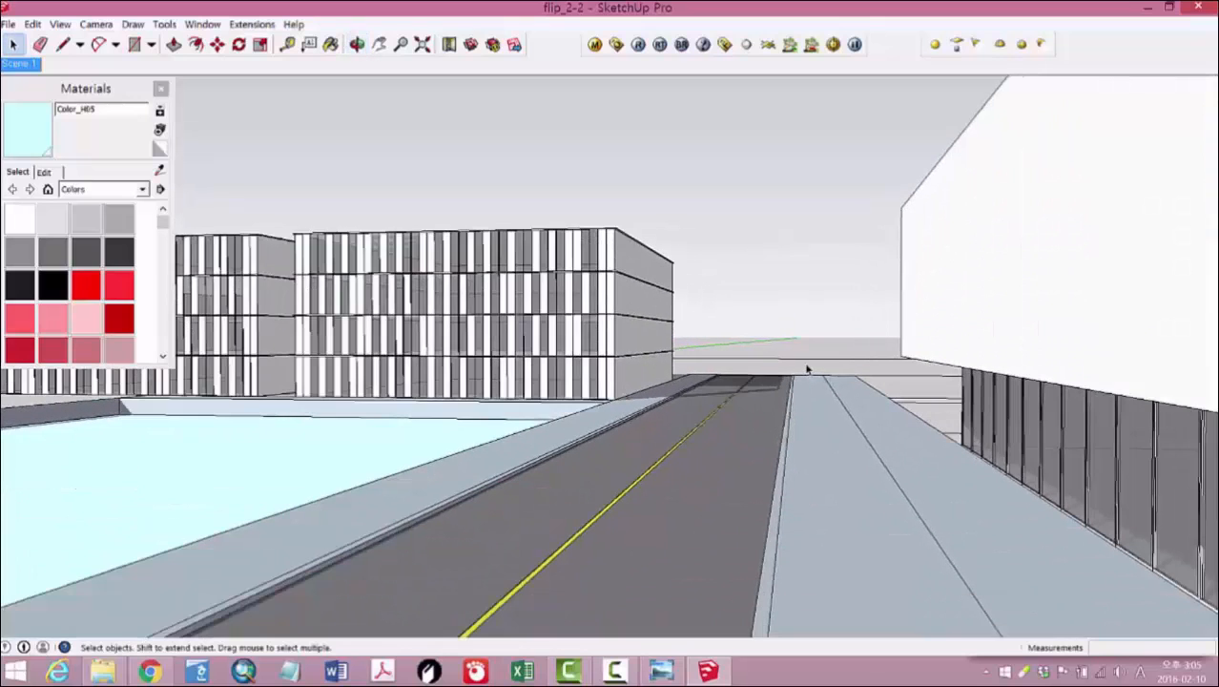
{"action": "scroll", "coordinate": [840, 391], "scroll_direction": "down", "scroll_amount": 1}
{"action": "scroll", "coordinate": [845, 392], "scroll_direction": "up", "scroll_amount": 1}
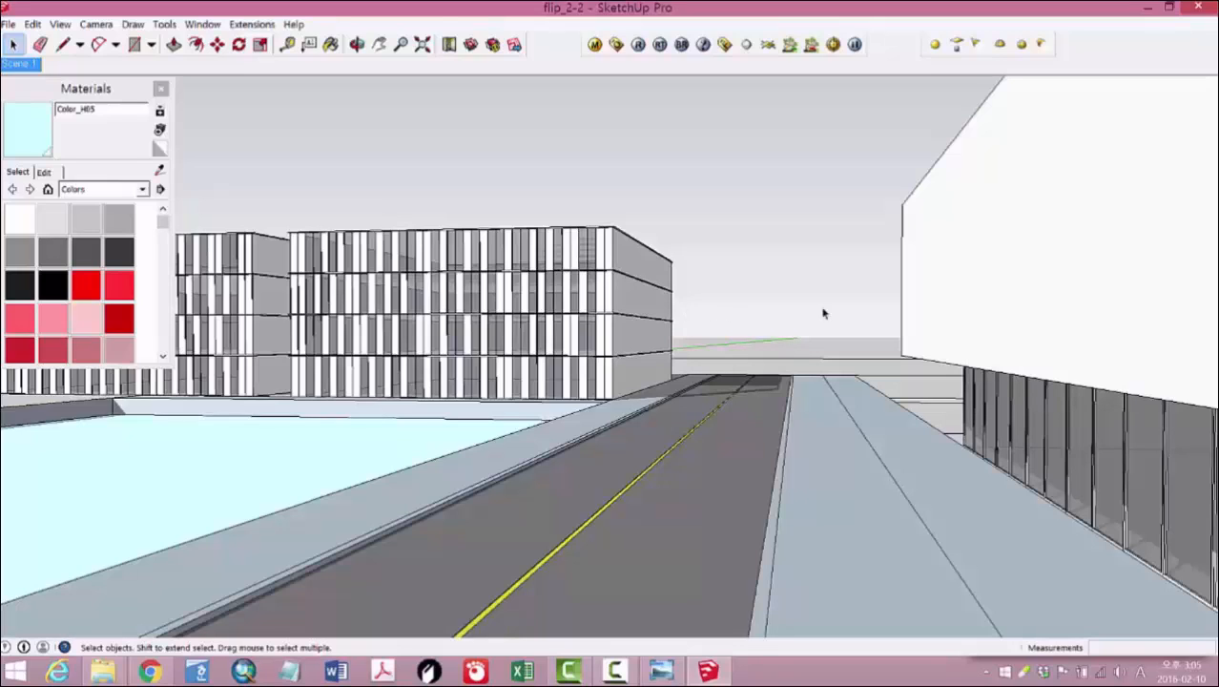
{"action": "scroll", "coordinate": [822, 313], "scroll_direction": "down", "scroll_amount": 1}
{"action": "scroll", "coordinate": [822, 313], "scroll_direction": "up", "scroll_amount": 1}
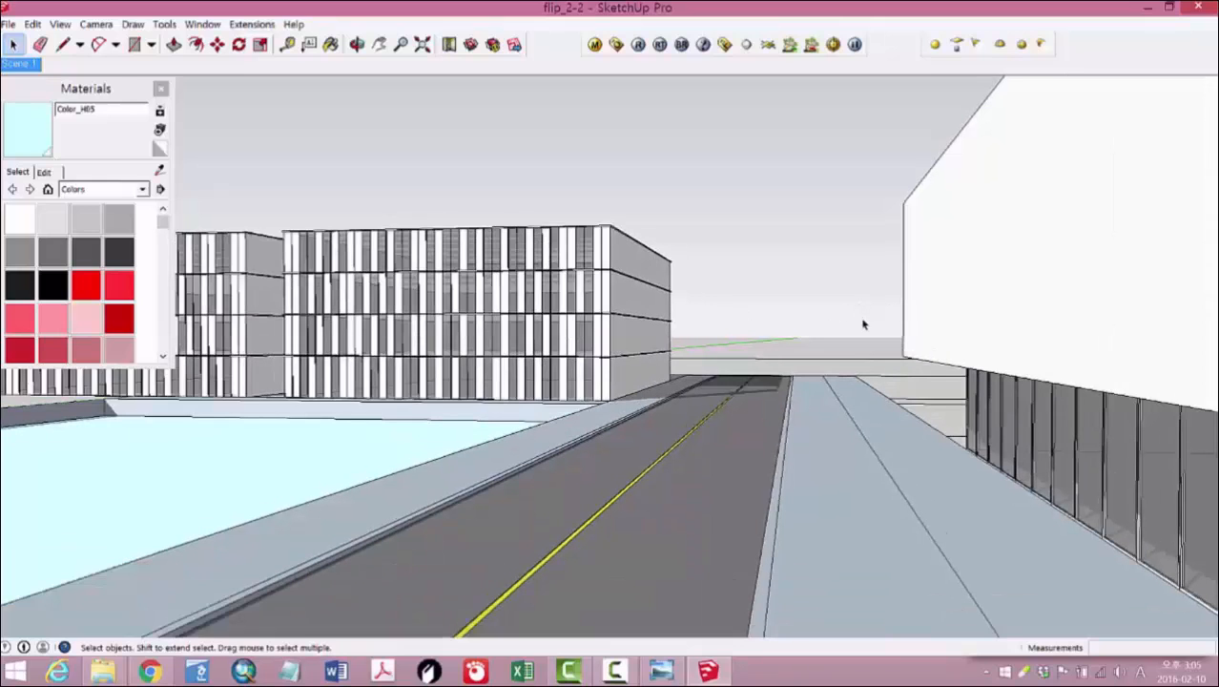
Step: Refine the camera's height and direction along the road, keeping the pool, striped building and glass facade in frame
{"action": "middle_click_drag", "start_coordinate": [864, 325], "coordinate": [877, 342]}
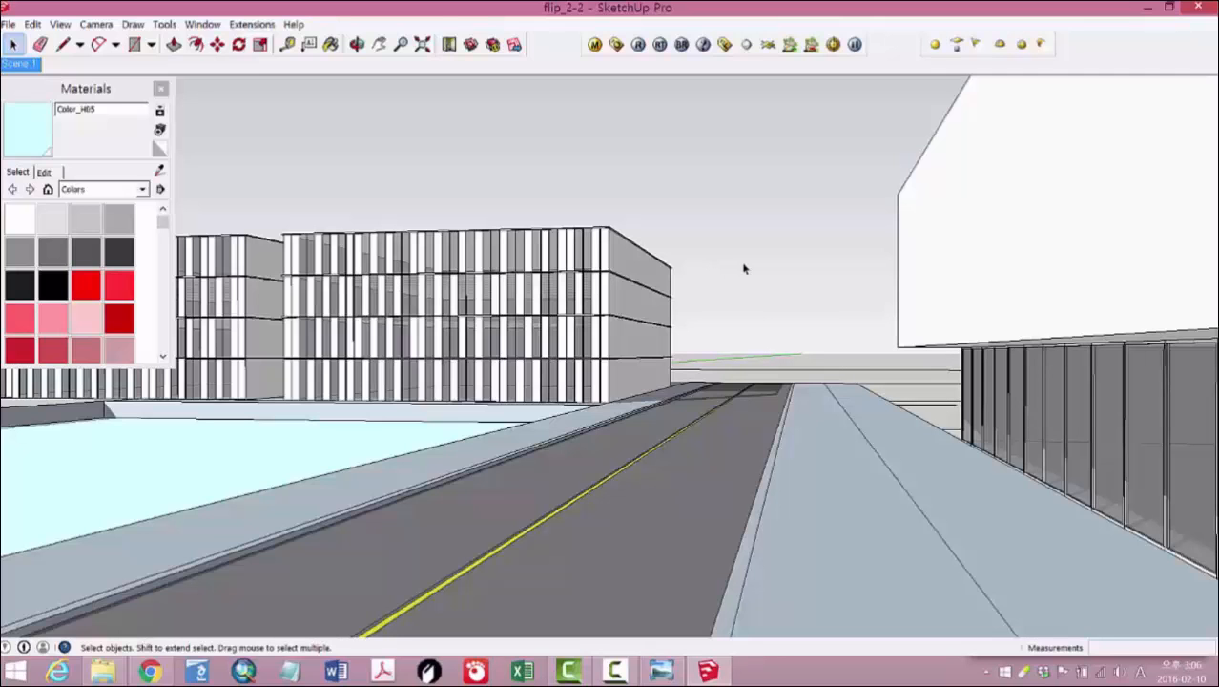
{"action": "mouse_move", "coordinate": [785, 272]}
{"action": "middle_mouse_down"}
{"action": "mouse_move", "coordinate": [776, 286]}
{"action": "mouse_move", "coordinate": [799, 275]}
{"action": "middle_mouse_up"}
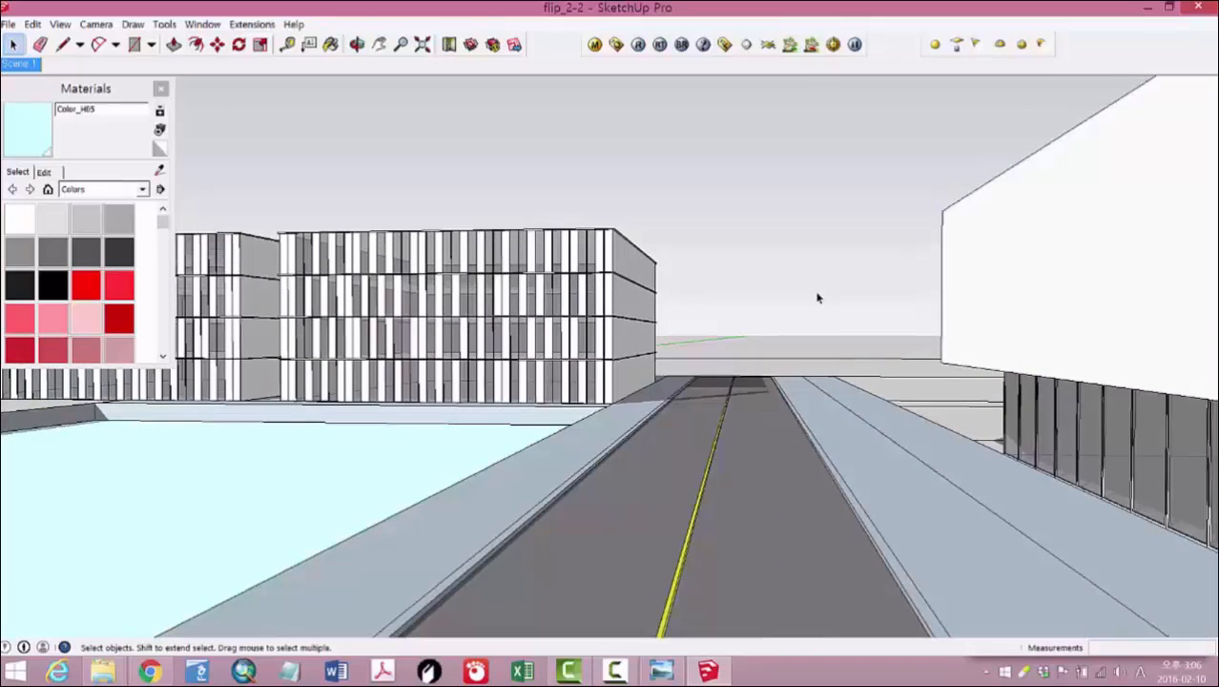
{"action": "middle_click_drag", "start_coordinate": [830, 324], "coordinate": [810, 282]}
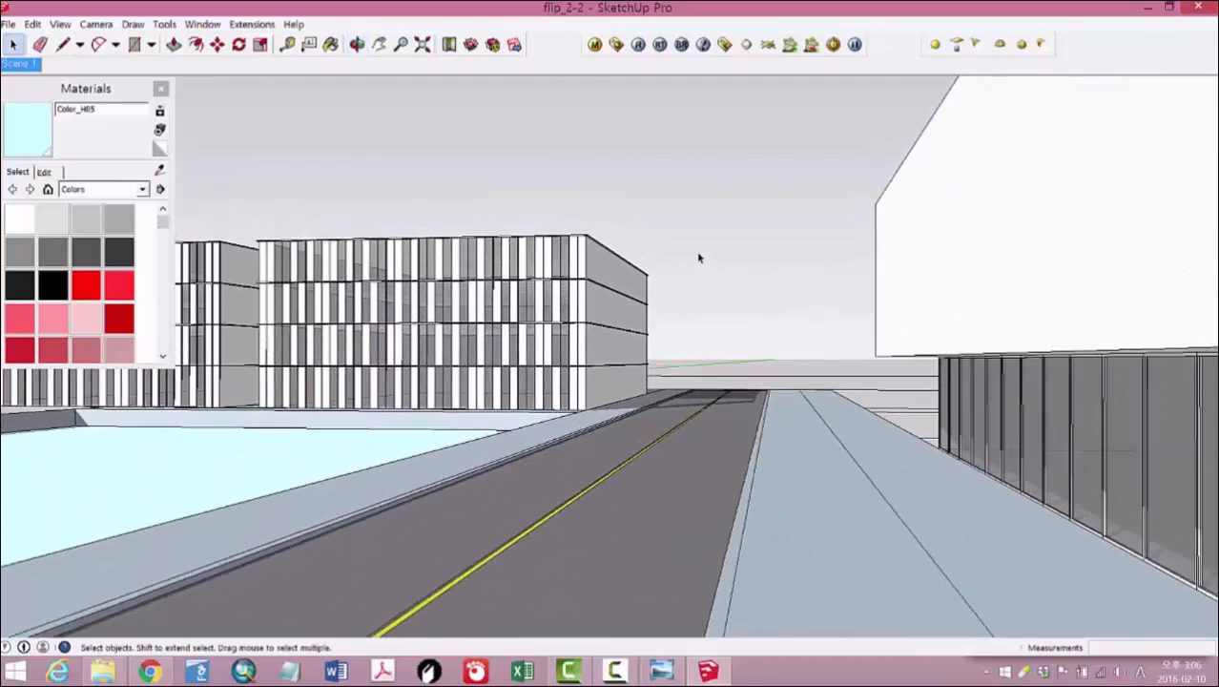
{"action": "middle_click_drag", "start_coordinate": [713, 264], "coordinate": [765, 262]}
{"action": "scroll", "coordinate": [721, 277], "scroll_direction": "down", "scroll_amount": 2}
{"action": "scroll", "coordinate": [735, 281], "scroll_direction": "up", "scroll_amount": 1}
{"action": "scroll", "coordinate": [737, 263], "scroll_direction": "up", "scroll_amount": 1}
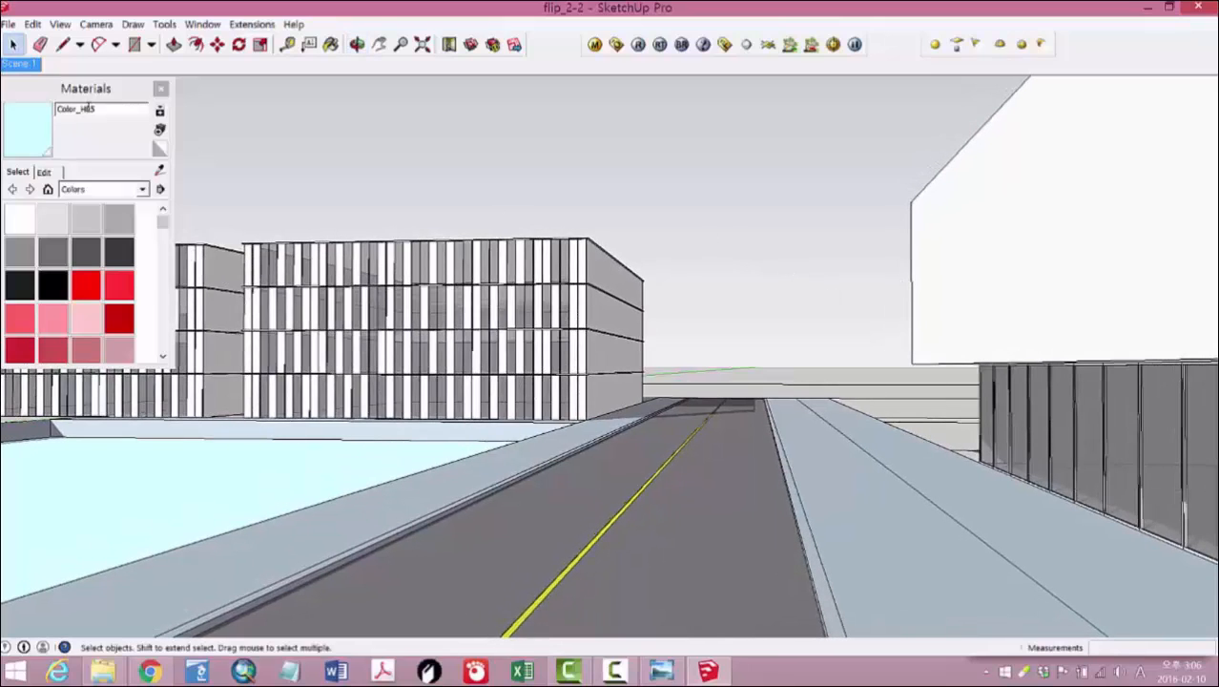
Step: Return to the previous camera view and compare it with the reference image TUTORIAL_150910_Final Scene
{"action": "left_click", "coordinate": [94, 25]}
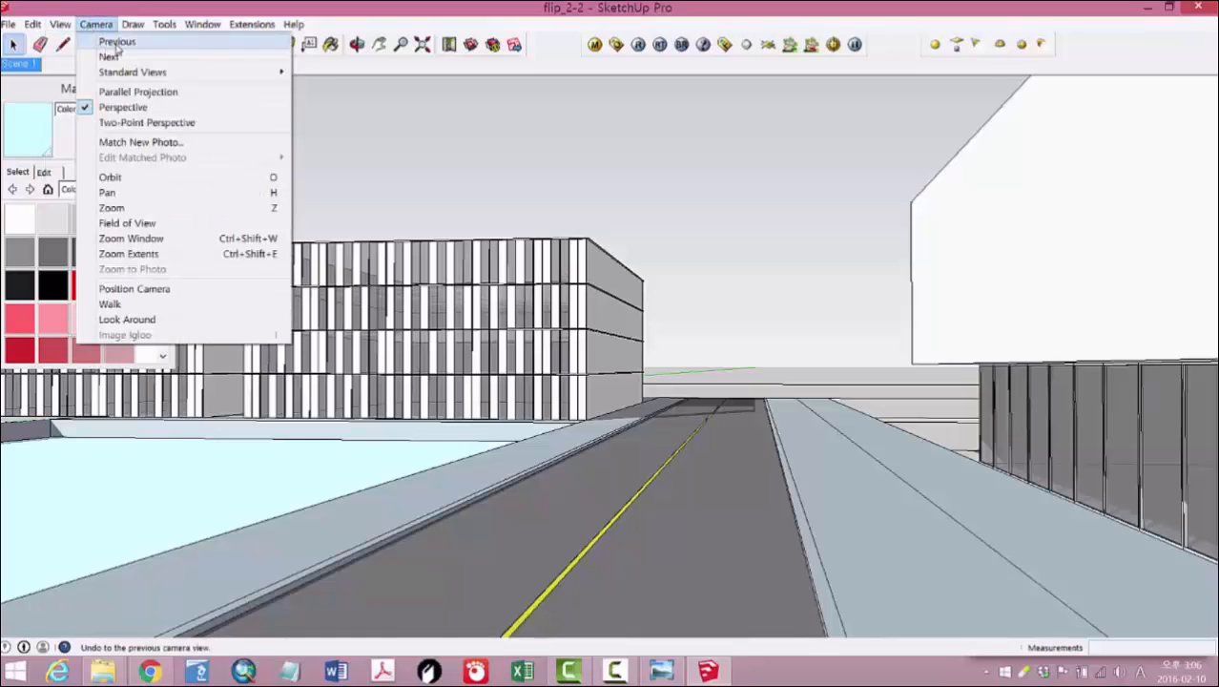
{"action": "left_click", "coordinate": [114, 43]}
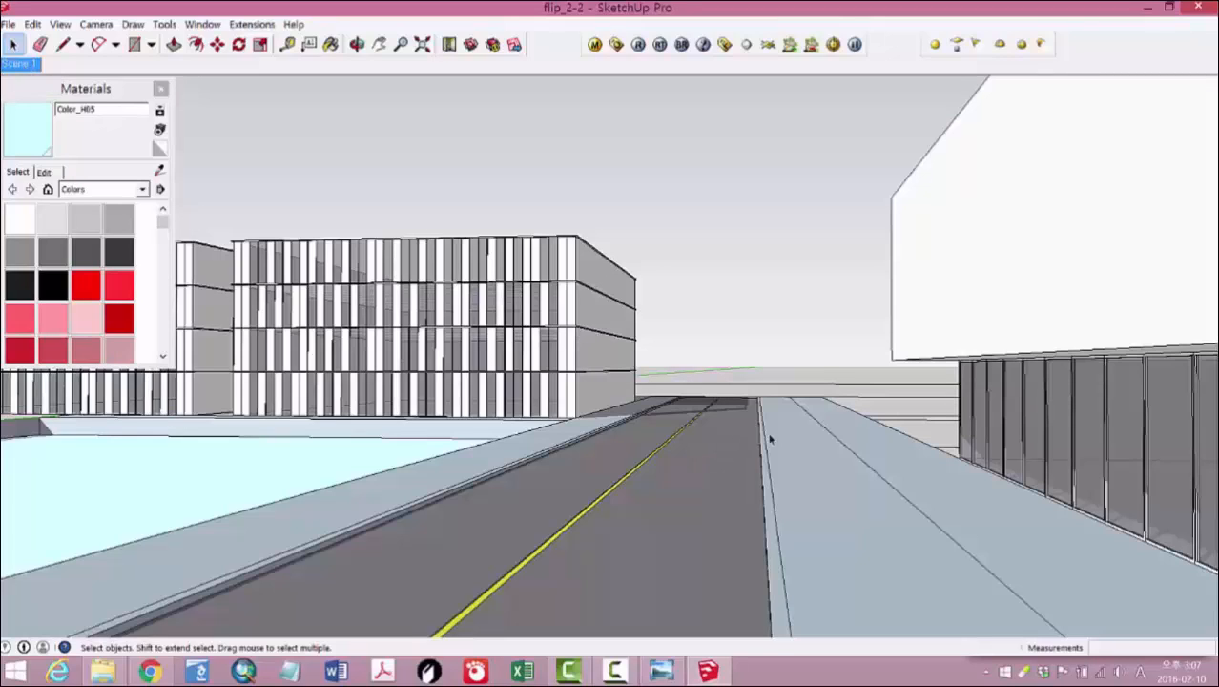
{"action": "left_click", "coordinate": [661, 671]}
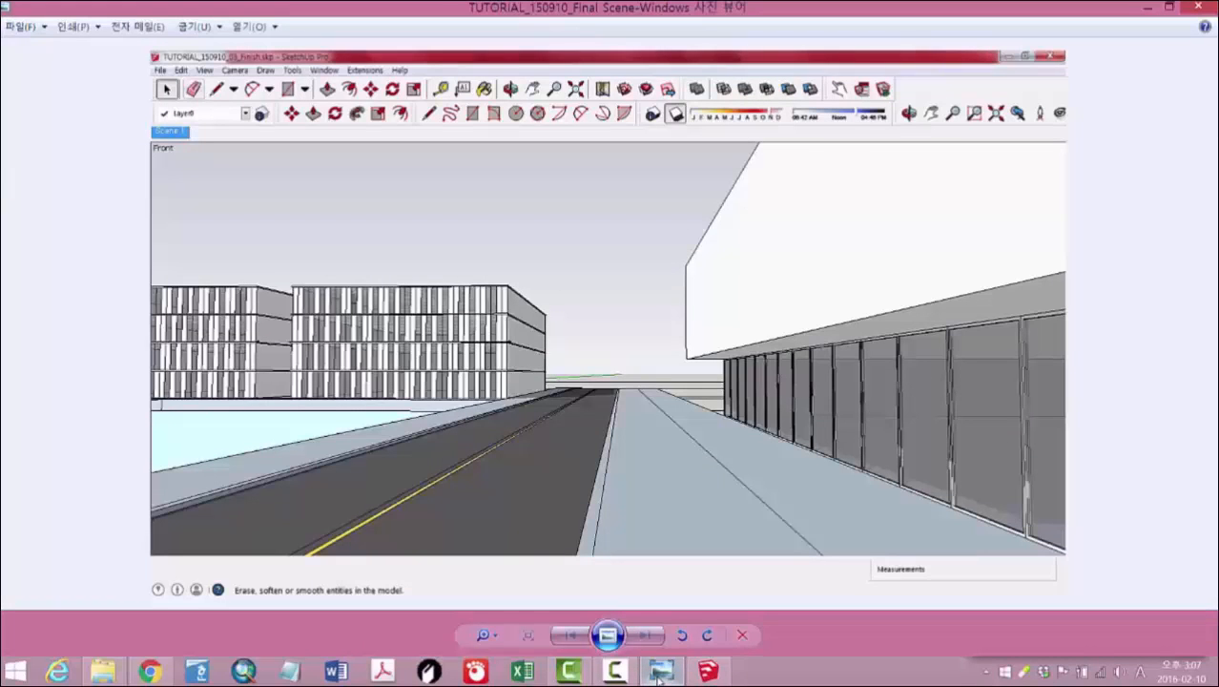
{"action": "left_click", "coordinate": [659, 673]}
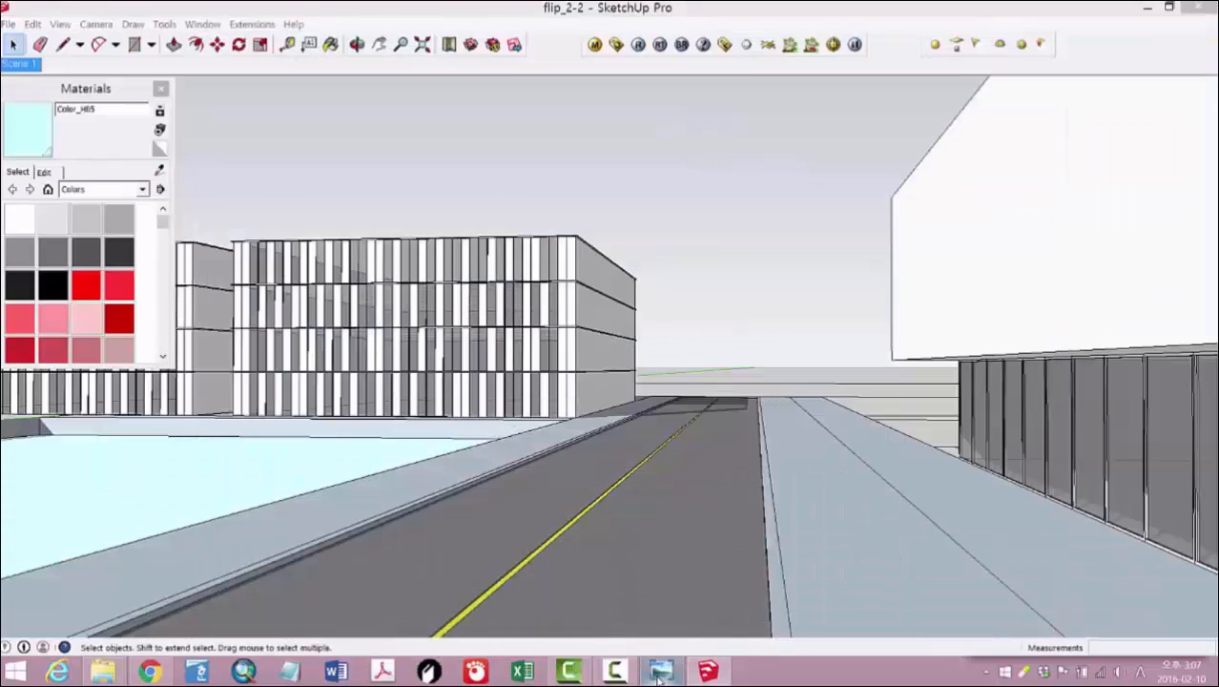
{"action": "left_click", "coordinate": [659, 673]}
{"action": "left_click", "coordinate": [659, 673]}
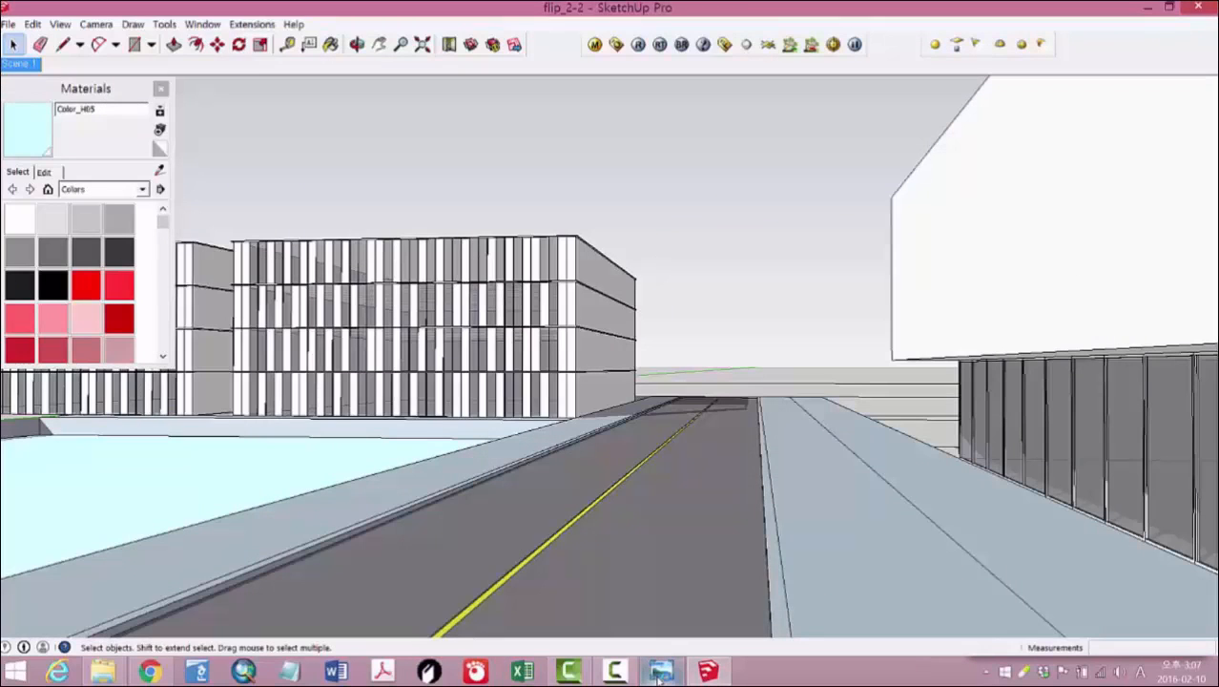
{"action": "left_click", "coordinate": [659, 672]}
{"action": "left_click", "coordinate": [659, 673]}
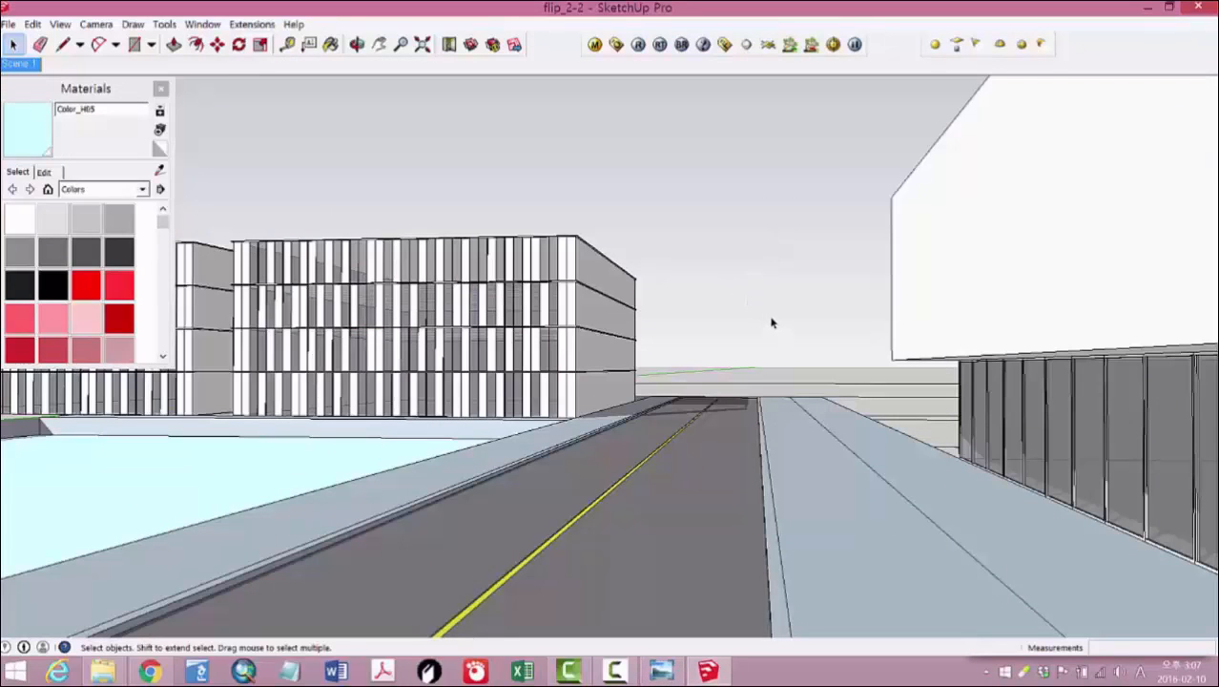
Step: Lower the camera to show the underside of the white building's overhang, checking the angle against the reference image
{"action": "scroll", "coordinate": [766, 323], "scroll_direction": "up", "scroll_amount": 2}
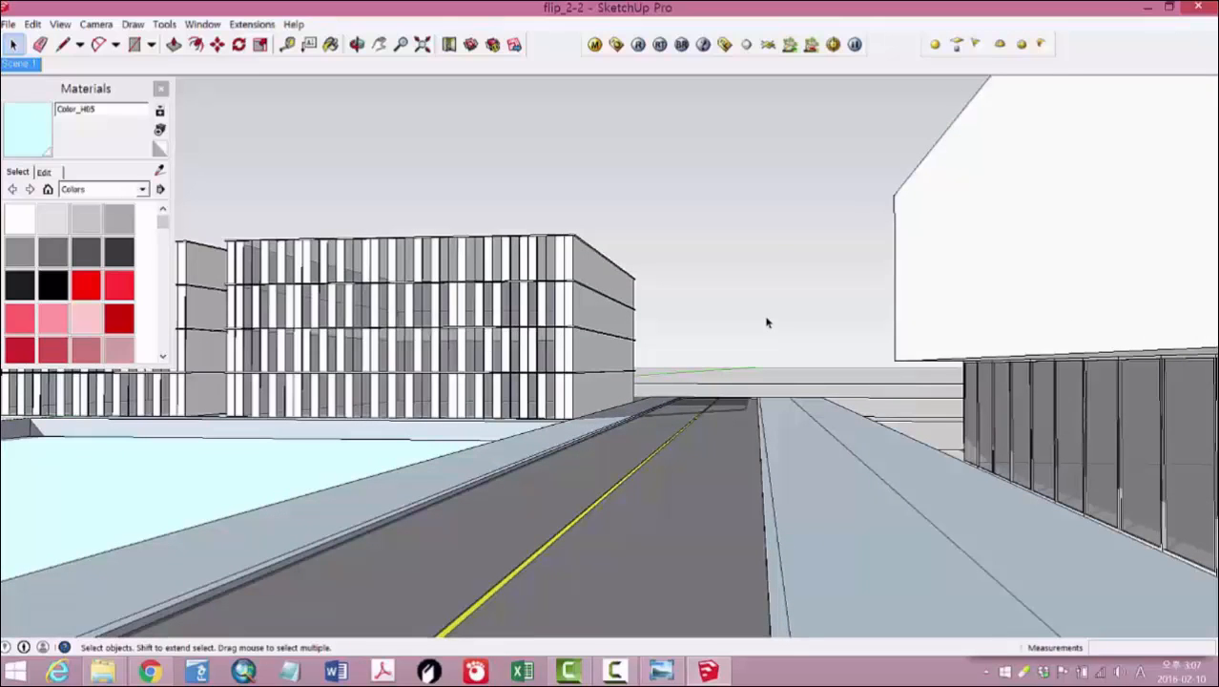
{"action": "middle_click_drag", "start_coordinate": [773, 333], "coordinate": [766, 326]}
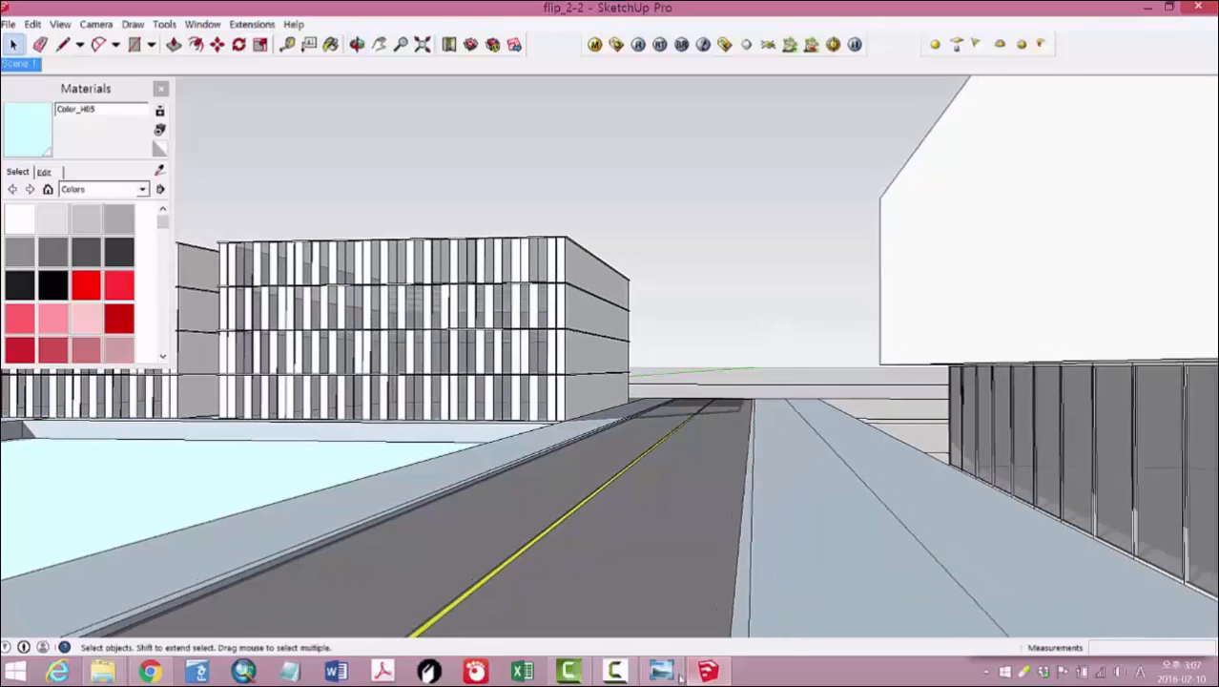
{"action": "left_click", "coordinate": [668, 673]}
{"action": "left_click", "coordinate": [708, 671]}
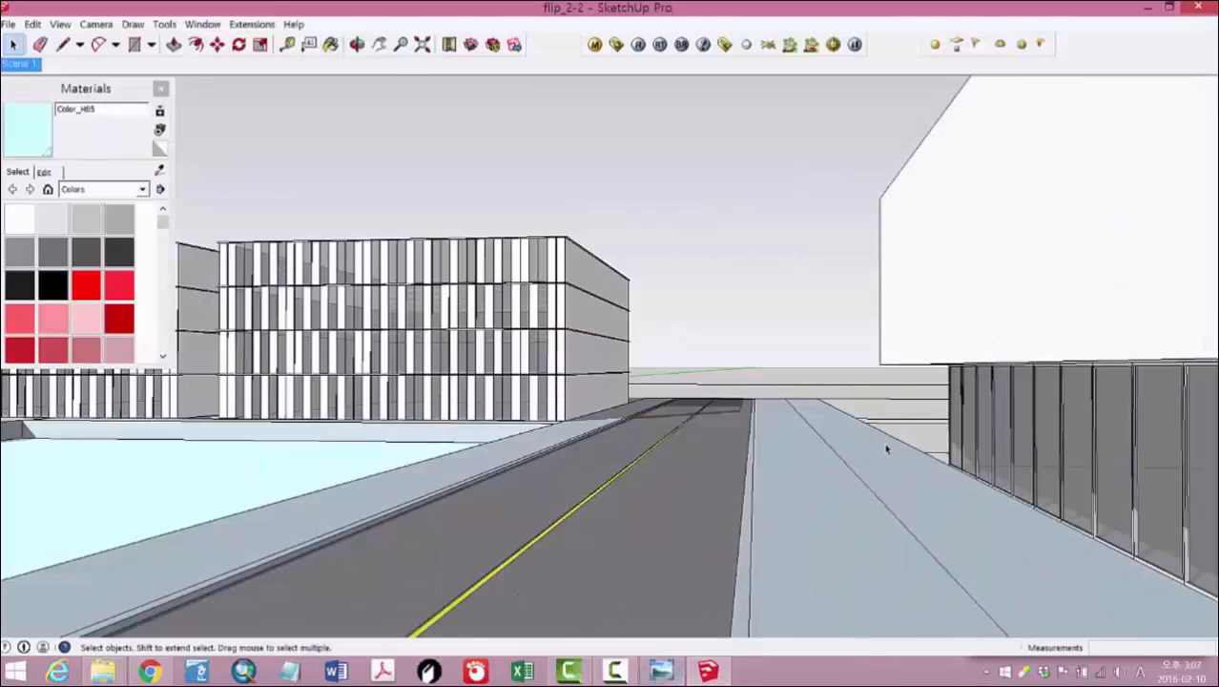
{"action": "mouse_move", "coordinate": [882, 444]}
{"action": "middle_mouse_down"}
{"action": "mouse_move", "coordinate": [884, 430]}
{"action": "mouse_move", "coordinate": [882, 444]}
{"action": "middle_mouse_up"}
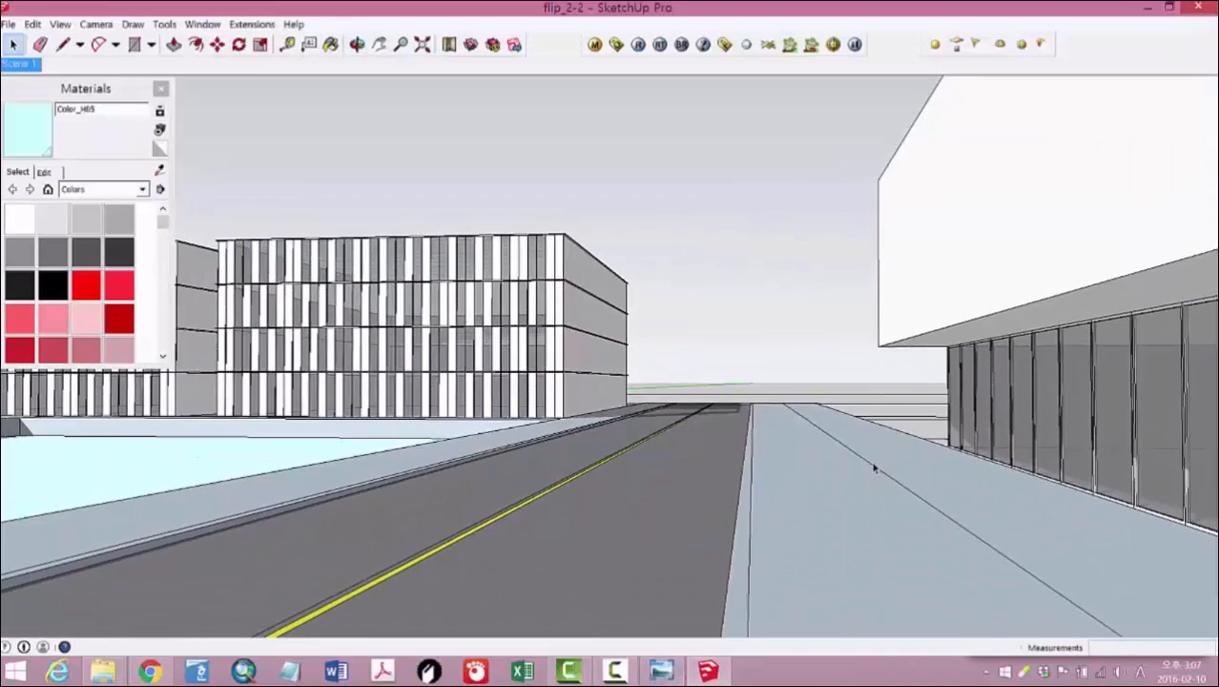
{"action": "left_click", "coordinate": [664, 672]}
{"action": "left_click", "coordinate": [669, 673]}
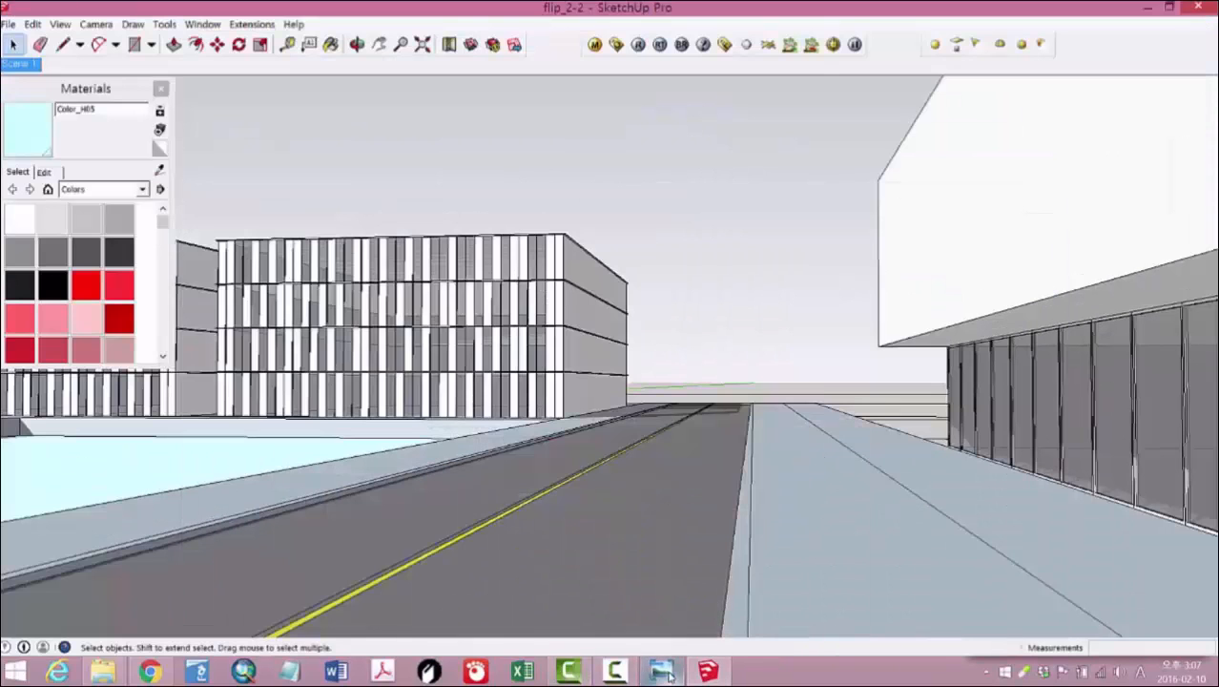
Step: Zoom the camera back slightly to bring more of the glass facade and overhang into frame
{"action": "scroll", "coordinate": [658, 322], "scroll_direction": "down", "scroll_amount": 1}
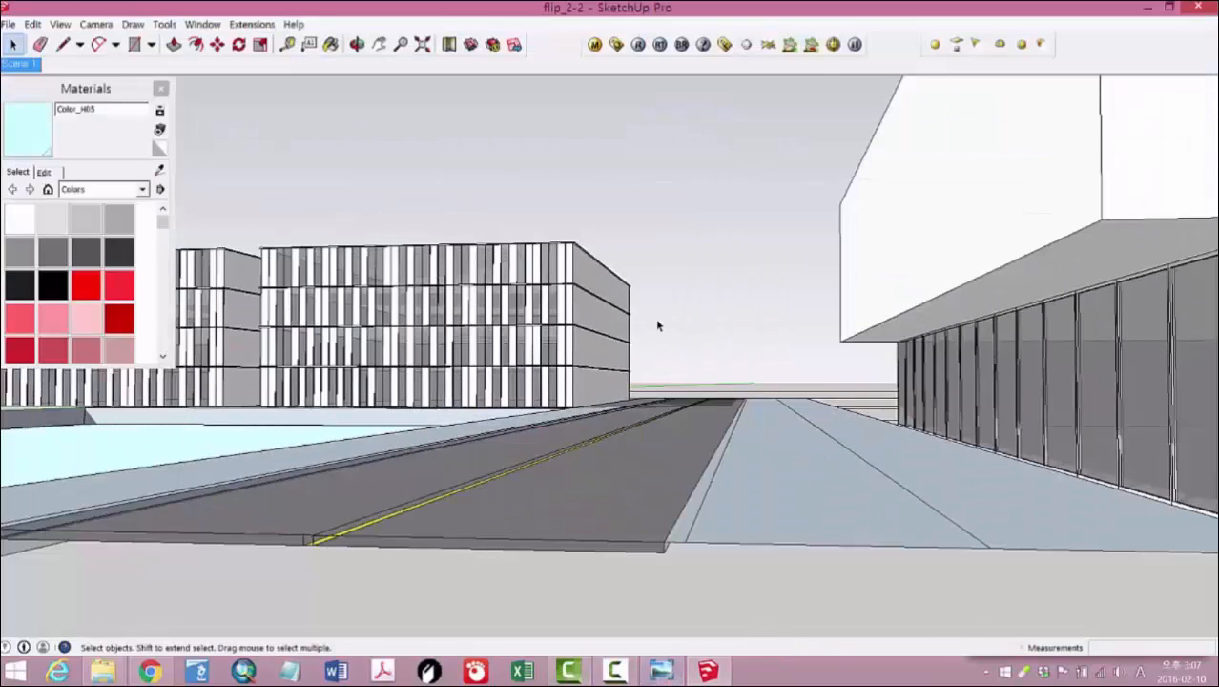
{"action": "scroll", "coordinate": [657, 325], "scroll_direction": "up", "scroll_amount": 1}
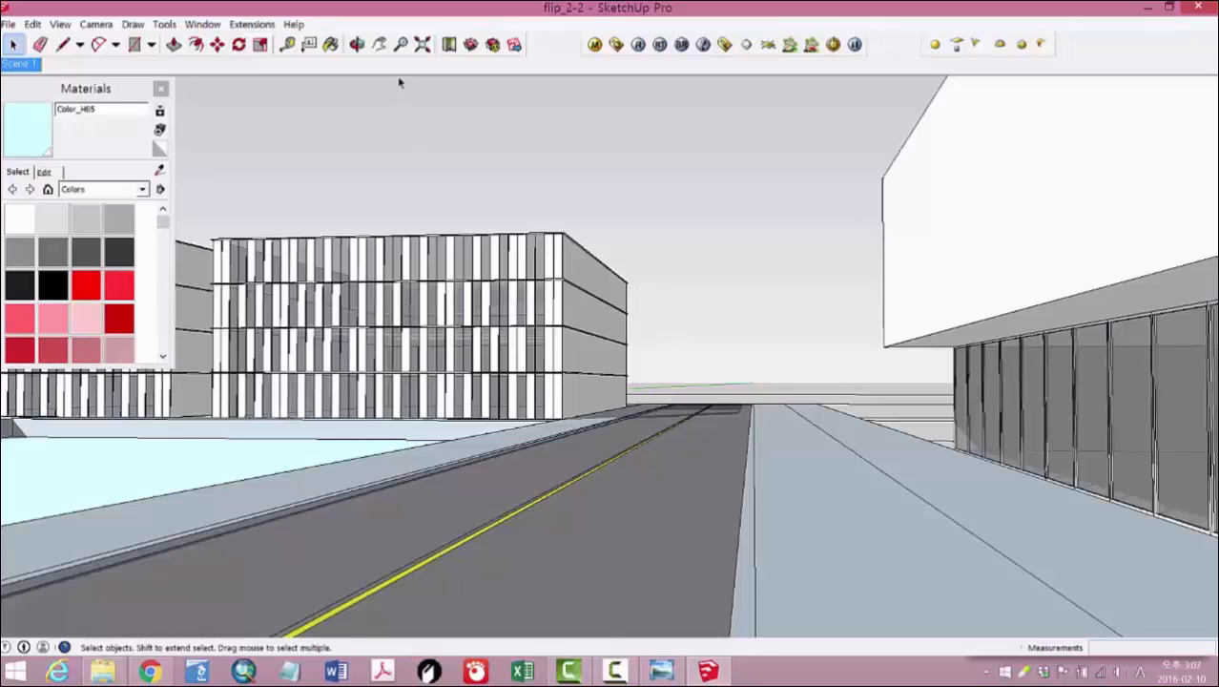
{"action": "left_click", "coordinate": [401, 44]}
{"action": "left_click_drag", "start_coordinate": [693, 337], "coordinate": [693, 341]}
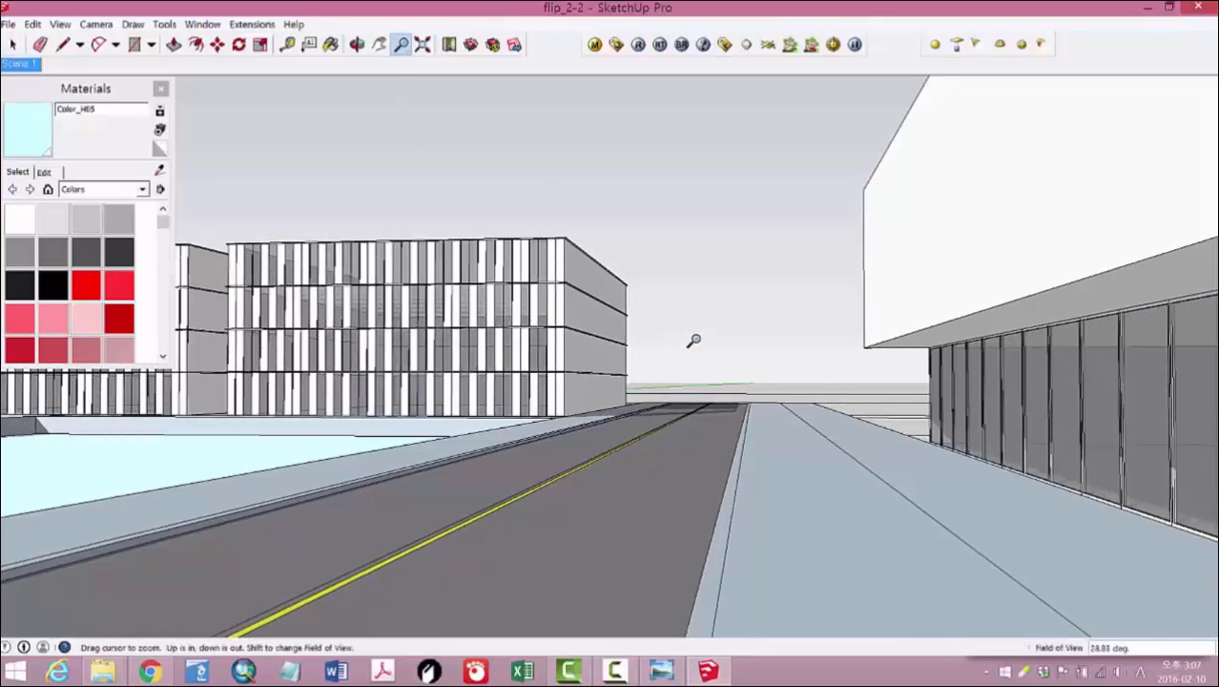
Step: Examine the reference image against the model view, comparing the positions of the road, buildings and overhang
{"action": "left_click", "coordinate": [697, 667]}
{"action": "left_click", "coordinate": [699, 670]}
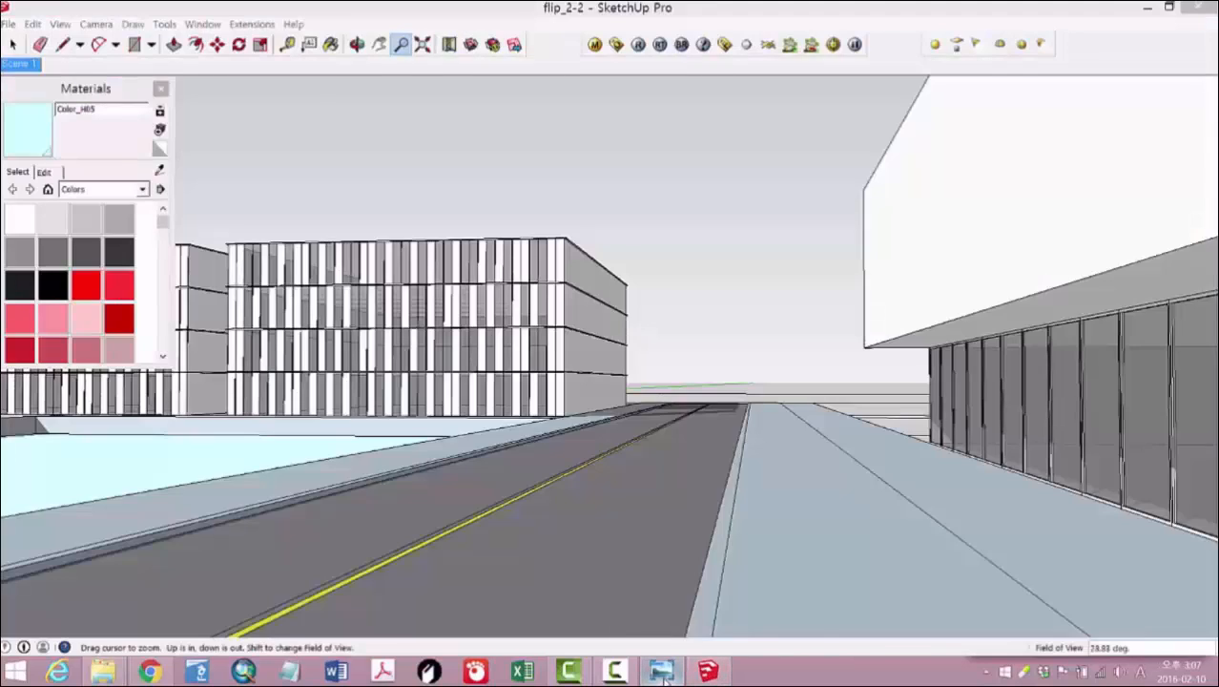
{"action": "left_click", "coordinate": [663, 671]}
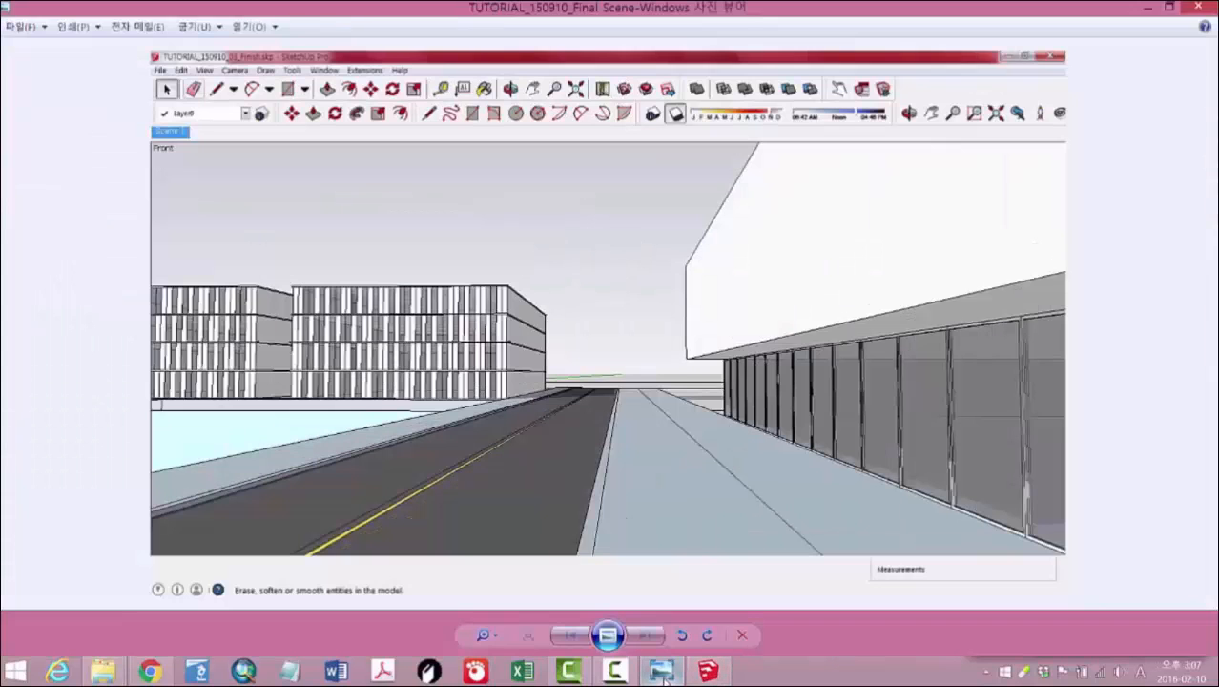
{"action": "left_click", "coordinate": [662, 671]}
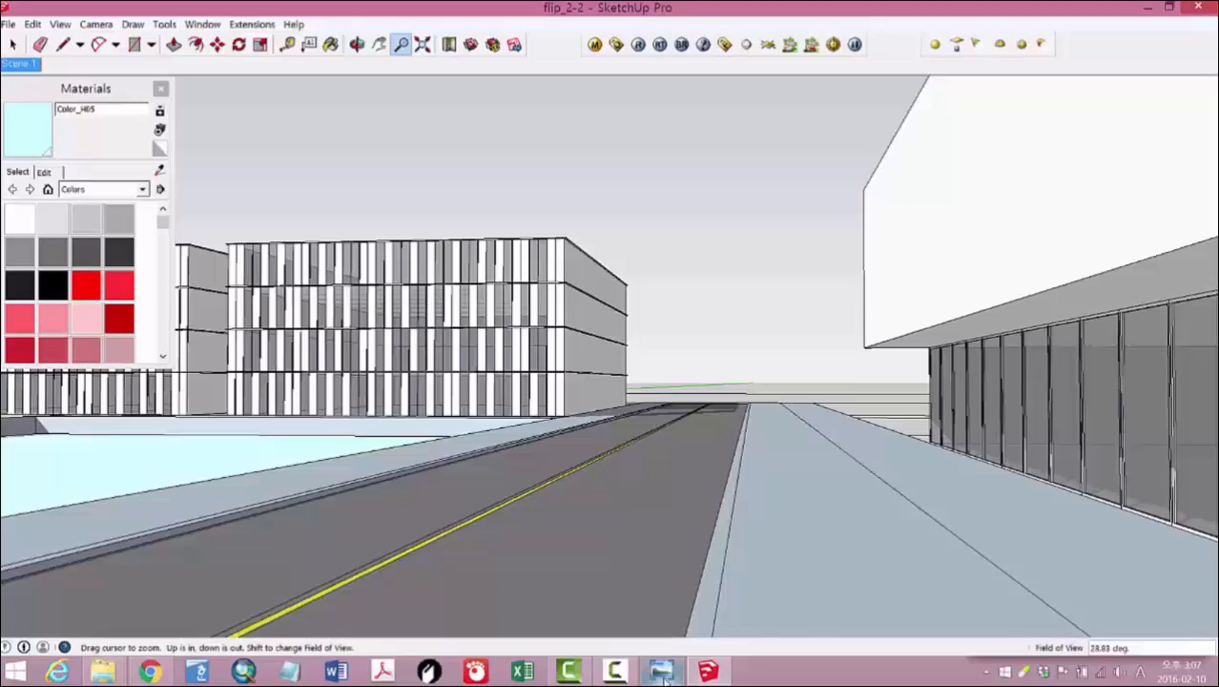
{"action": "left_click", "coordinate": [662, 672]}
{"action": "left_click", "coordinate": [662, 672]}
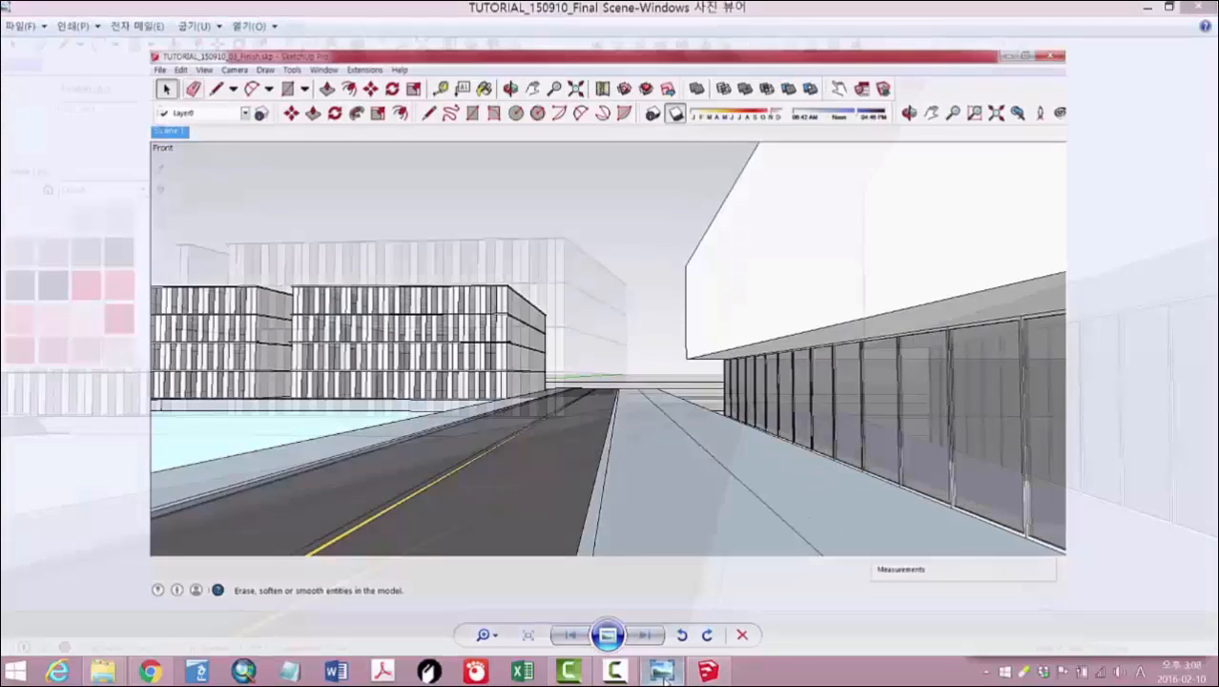
{"action": "left_click", "coordinate": [662, 671]}
{"action": "left_click", "coordinate": [662, 672]}
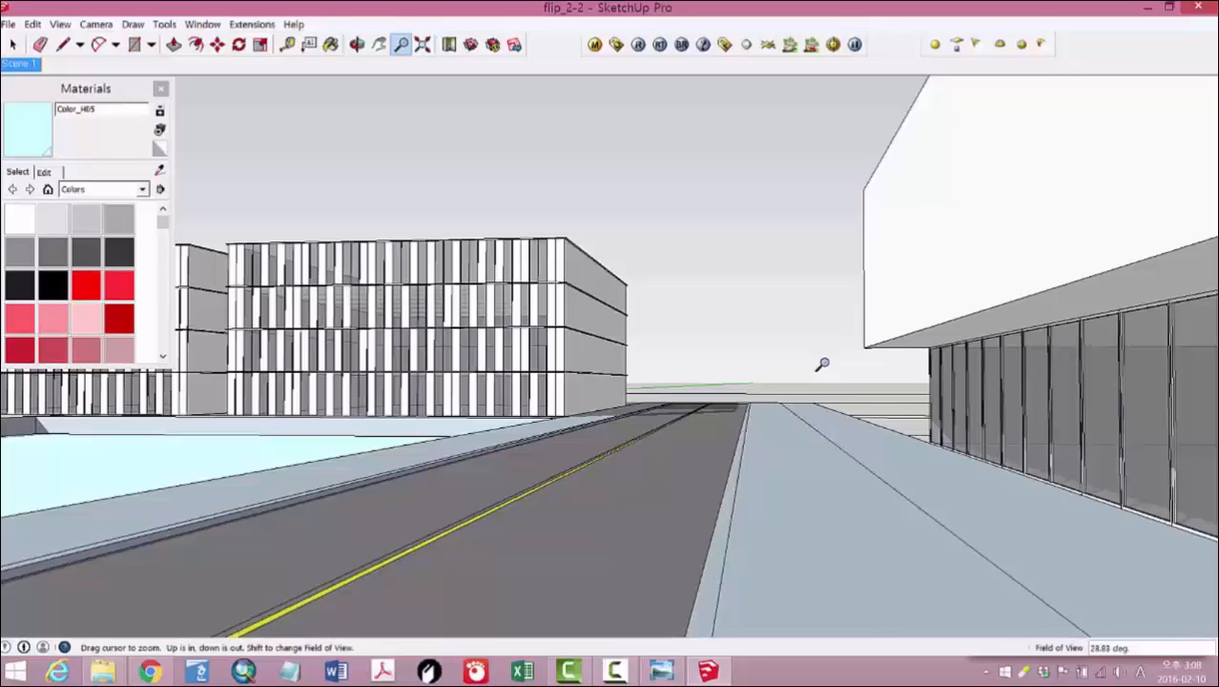
Step: Zoom the view out a little more and check the framing against the reference image
{"action": "left_click_drag", "start_coordinate": [818, 363], "coordinate": [818, 368]}
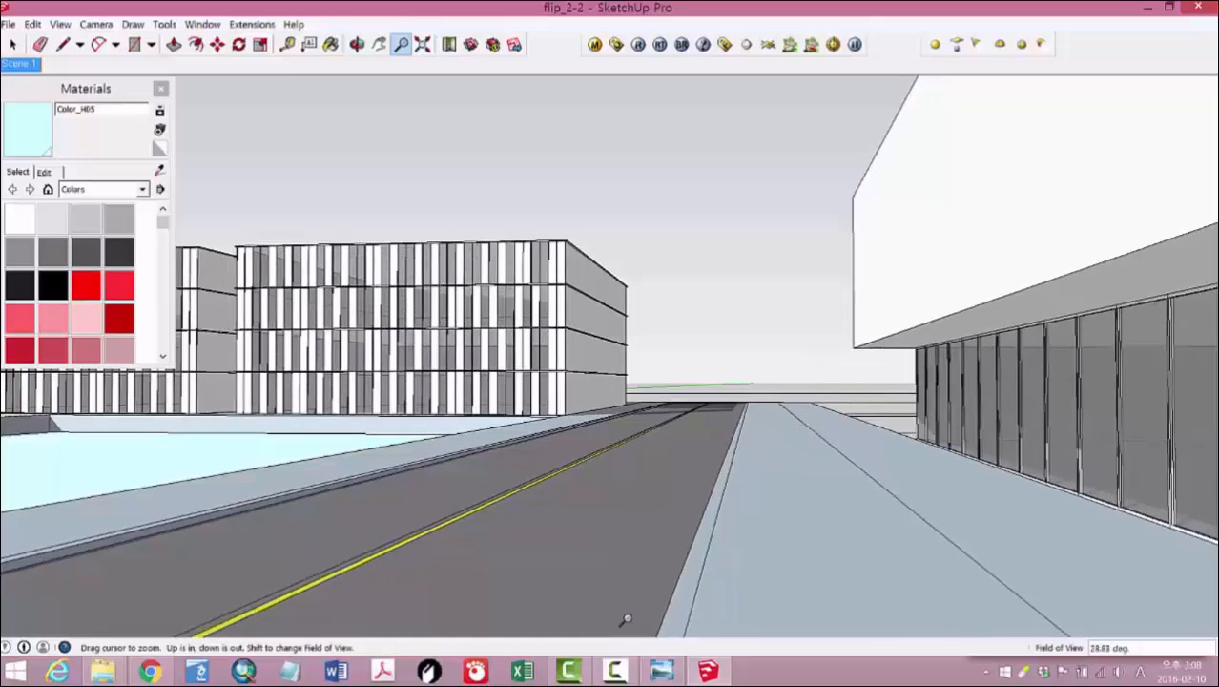
{"action": "left_click", "coordinate": [663, 670]}
{"action": "left_click", "coordinate": [662, 671]}
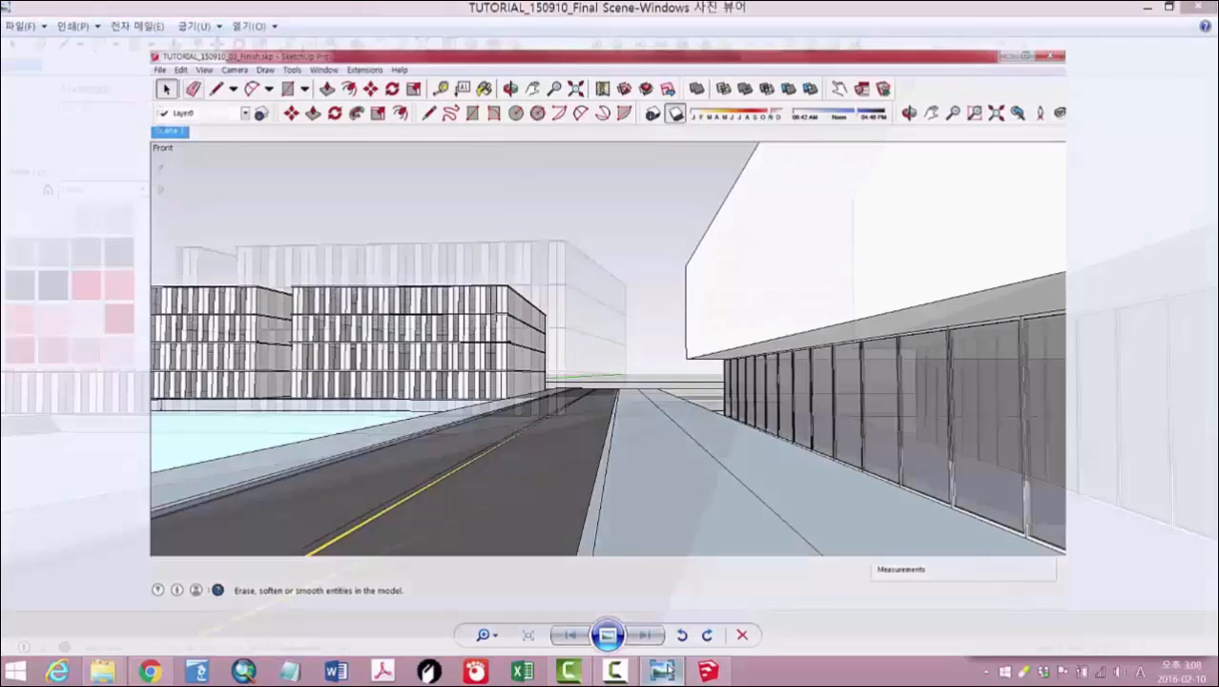
Step: Orbit the camera to a slightly higher viewpoint over the road and compare the angle with the reference image
{"action": "left_click_drag", "start_coordinate": [858, 406], "coordinate": [886, 416]}
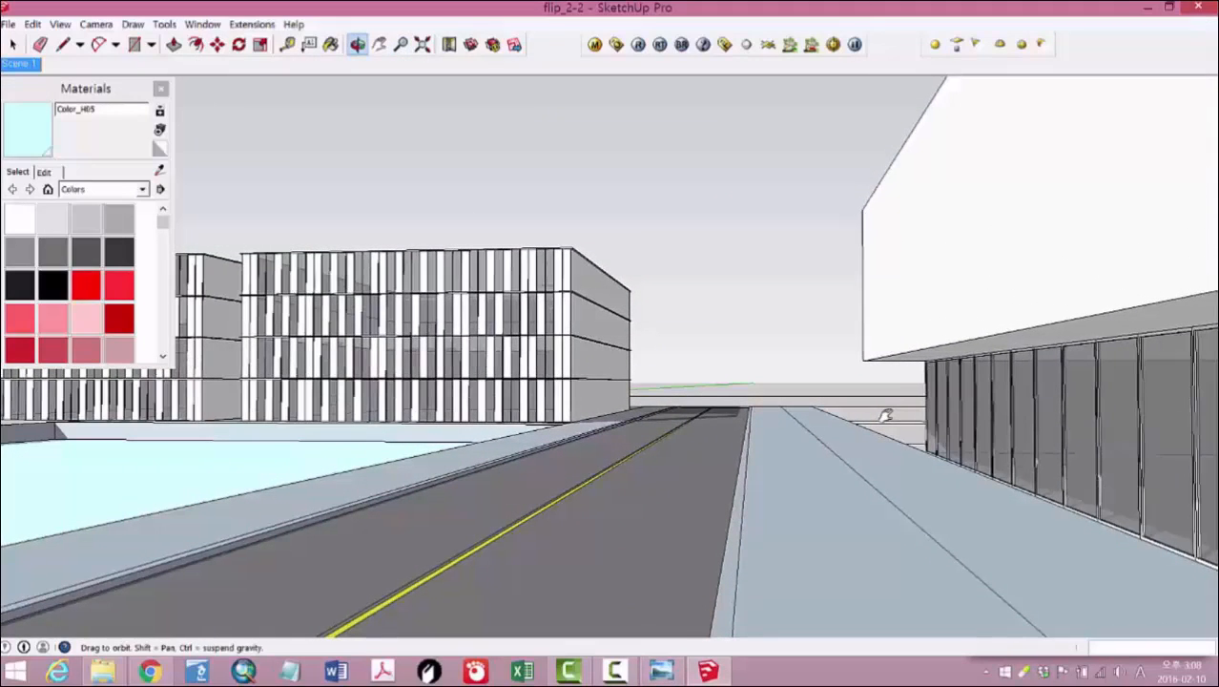
{"action": "key", "text": "z"}
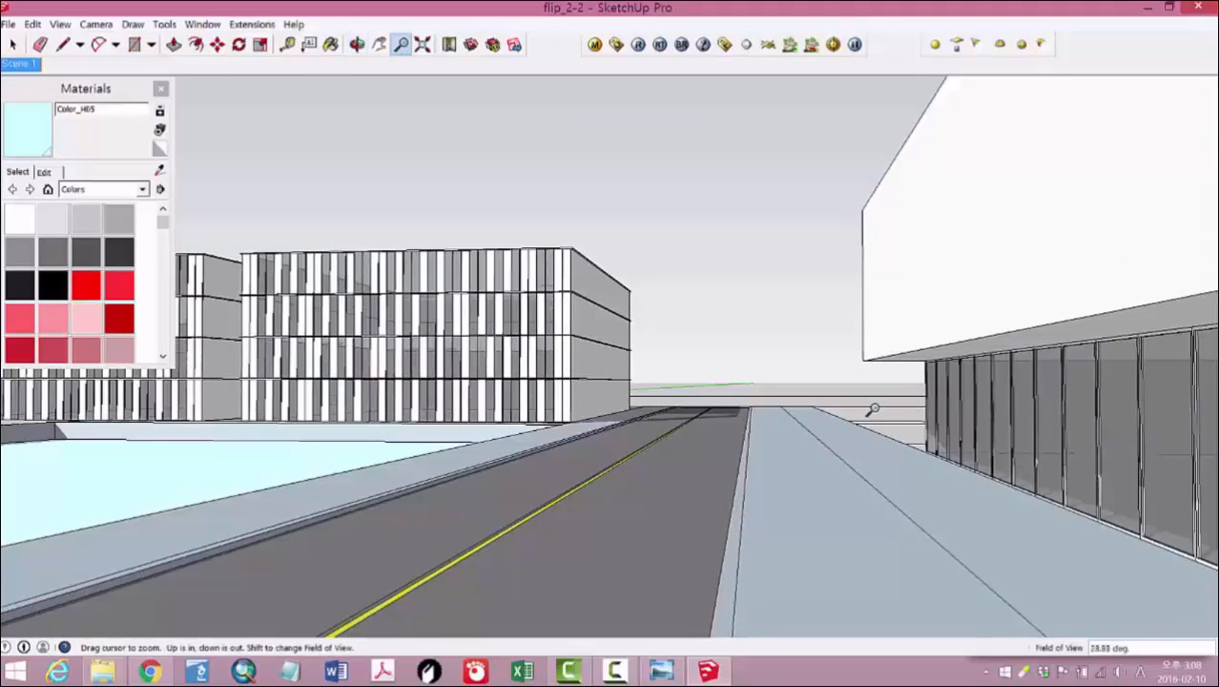
{"action": "middle_click_drag", "start_coordinate": [868, 395], "coordinate": [781, 547]}
{"action": "left_click", "coordinate": [673, 672]}
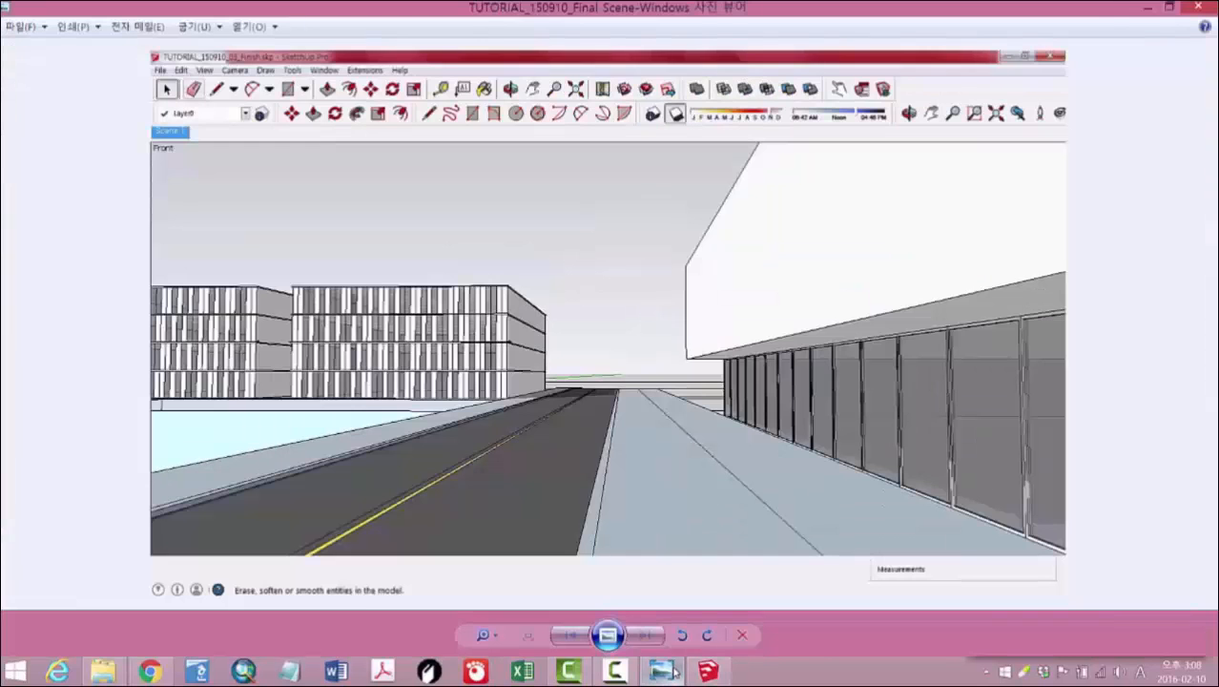
{"action": "left_click", "coordinate": [673, 671]}
Step: Fine-tune the camera position to match the reference image's road, striped building and overhang
{"action": "mouse_move", "coordinate": [834, 465]}
{"action": "middle_mouse_down"}
{"action": "mouse_move", "coordinate": [841, 520]}
{"action": "mouse_move", "coordinate": [830, 523]}
{"action": "middle_mouse_up"}
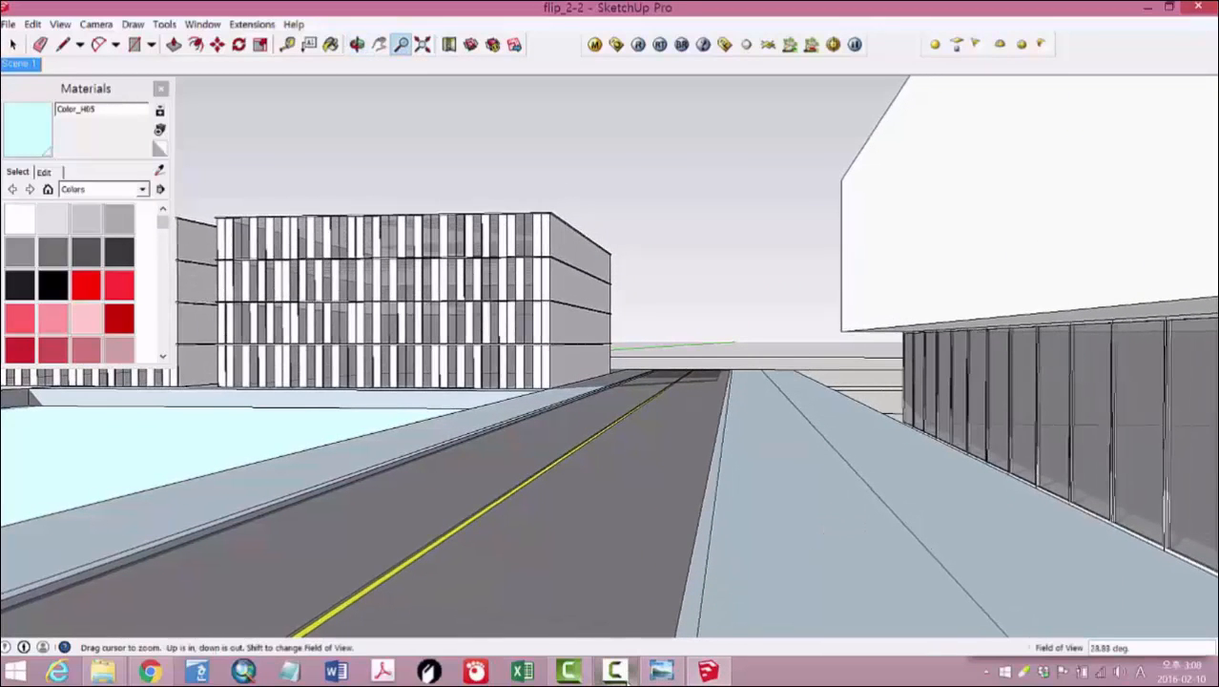
{"action": "left_click", "coordinate": [672, 671]}
{"action": "left_click", "coordinate": [676, 673]}
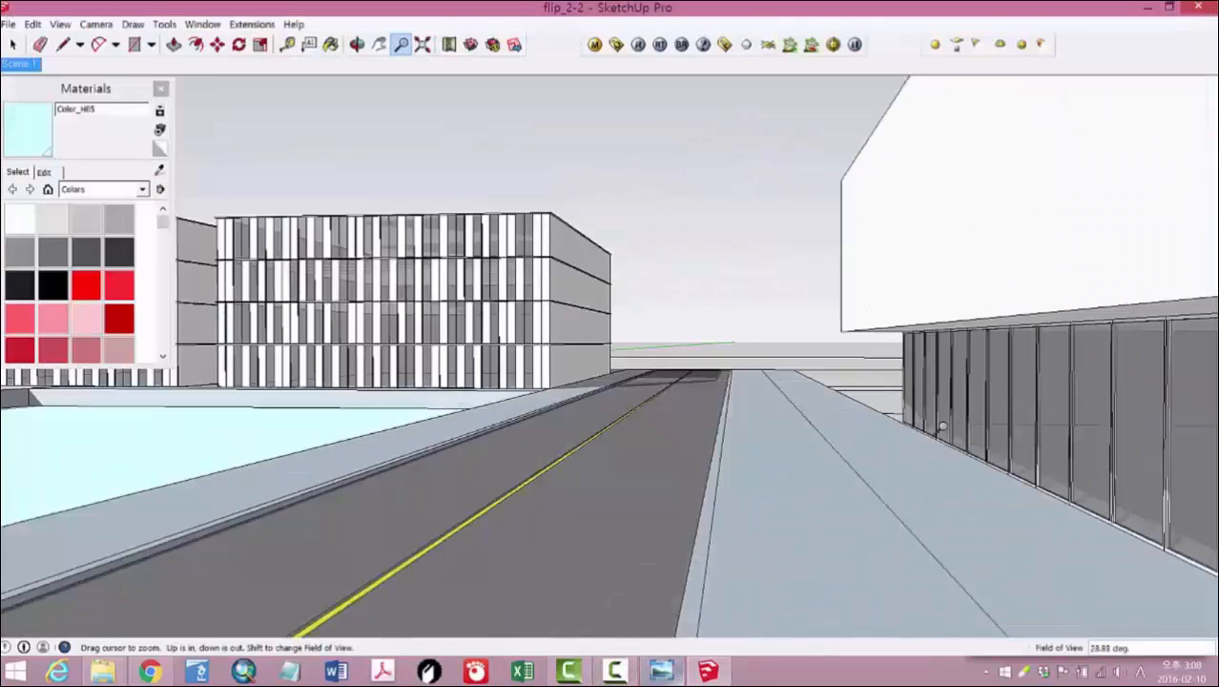
{"action": "middle_click_drag", "start_coordinate": [933, 424], "coordinate": [935, 423]}
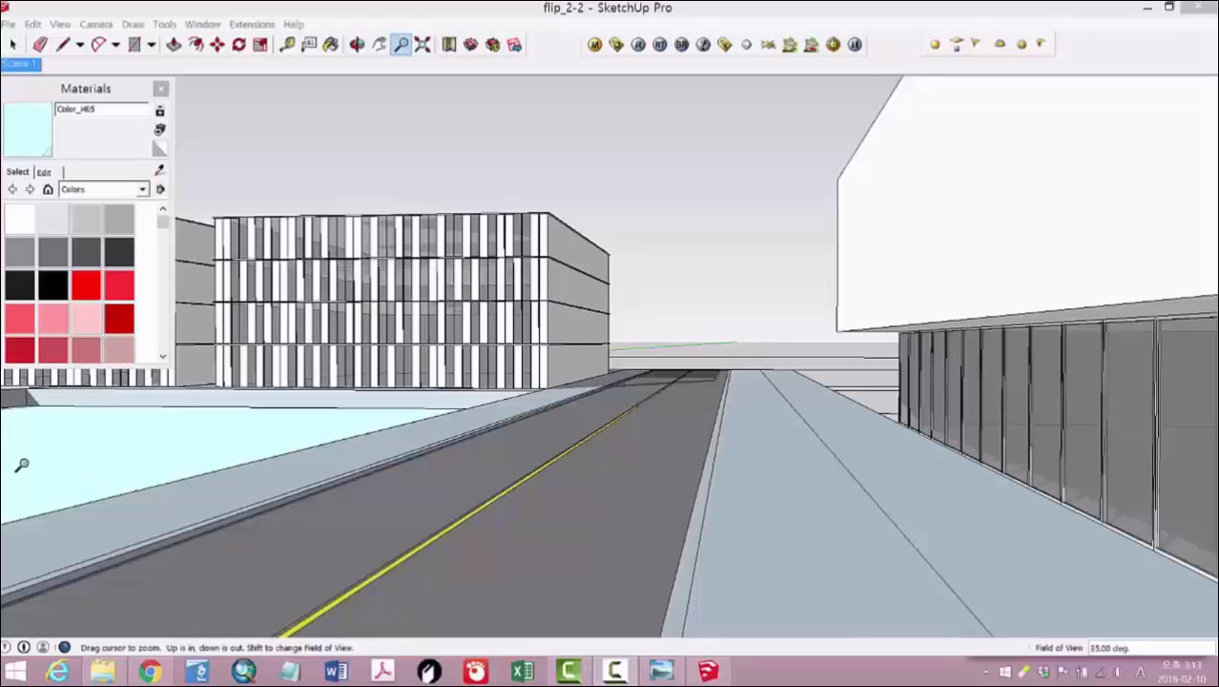
Step: Save the current street camera view as a new scene in the model
{"action": "left_click", "coordinate": [68, 27]}
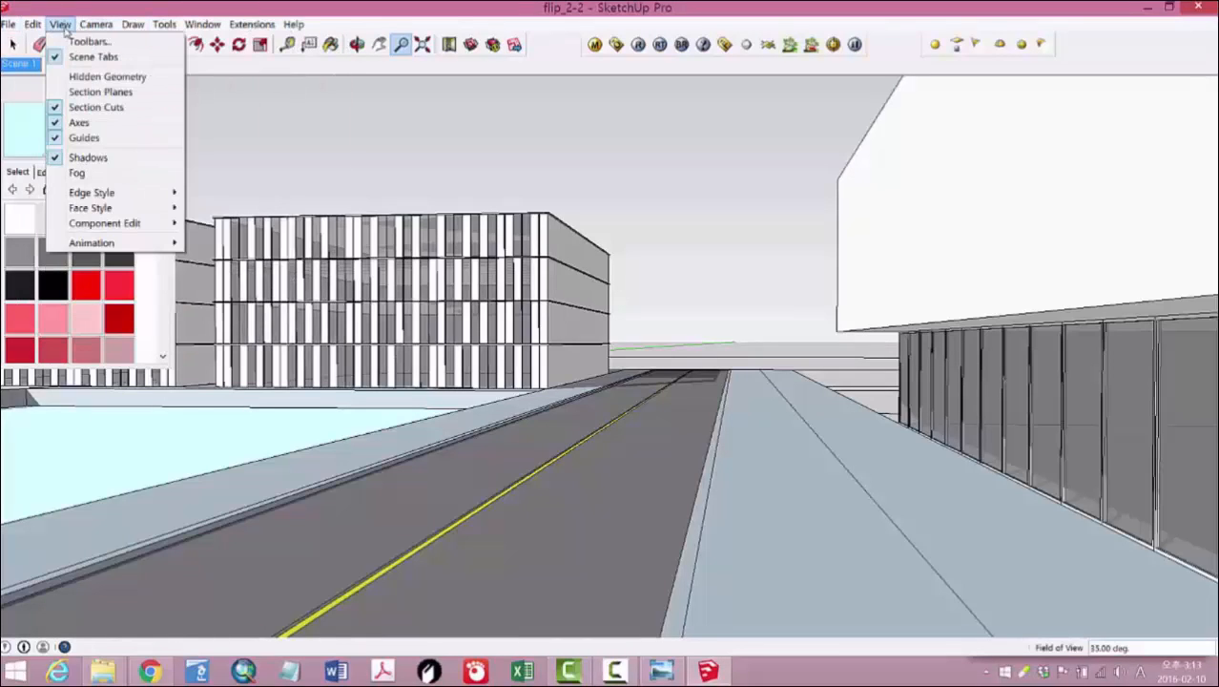
{"action": "mouse_move", "coordinate": [130, 242]}
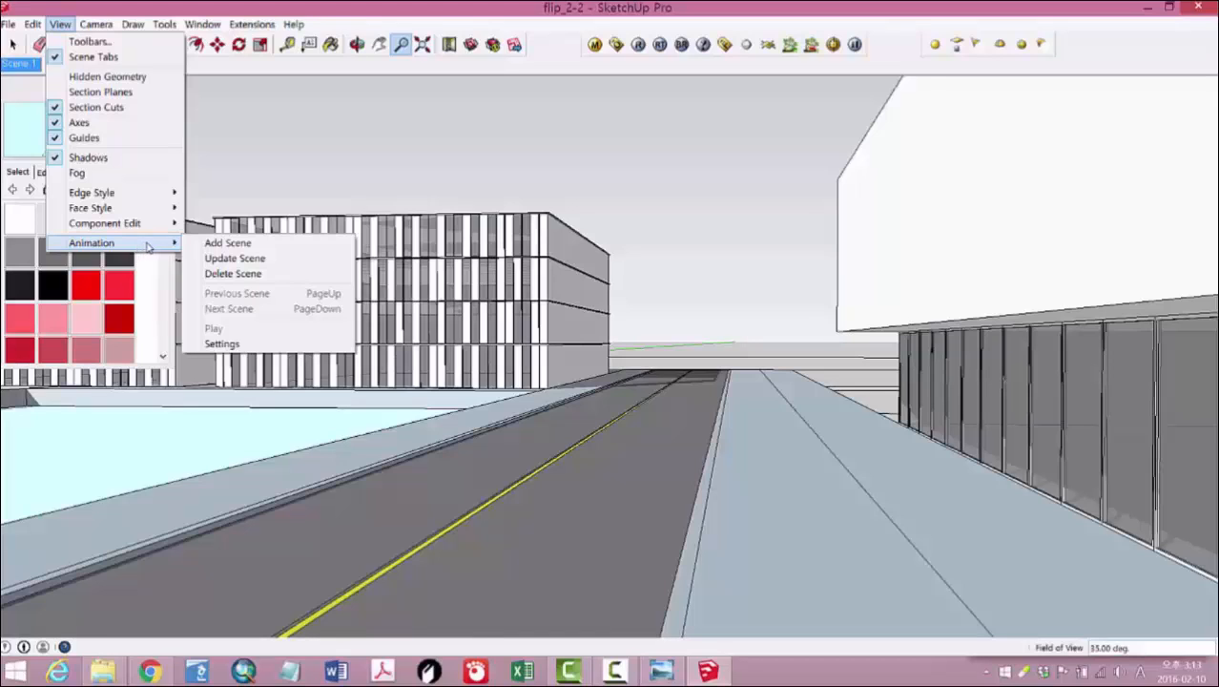
{"action": "left_click", "coordinate": [225, 245]}
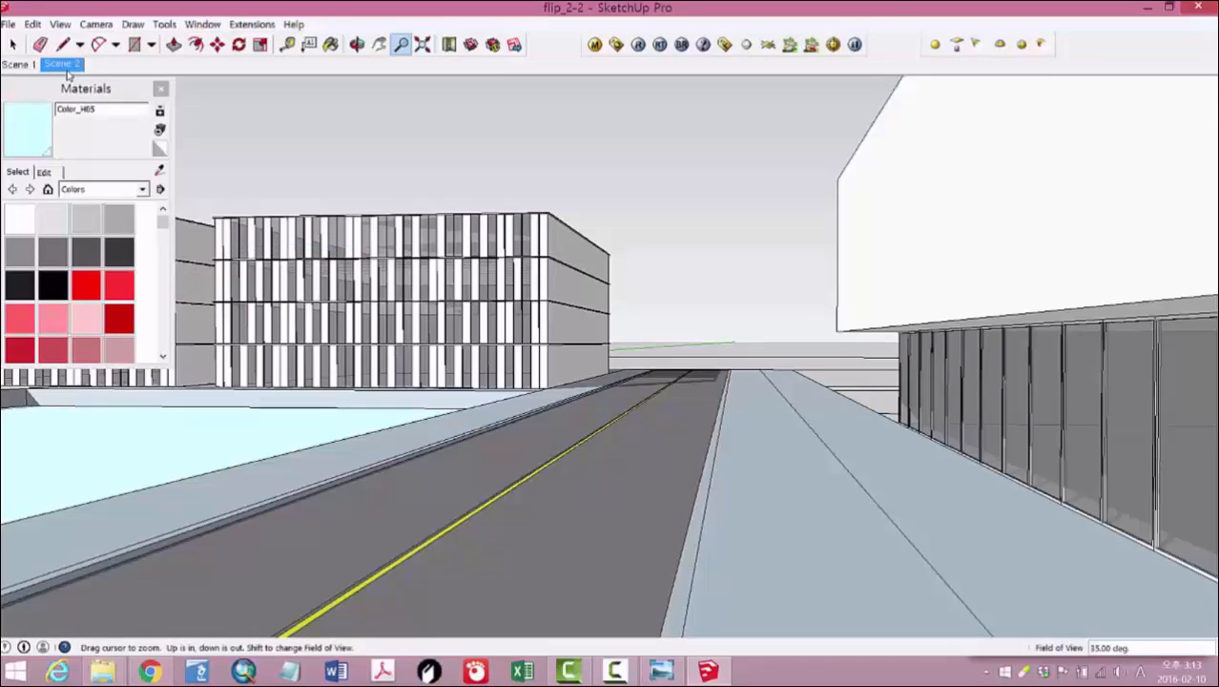
Step: Switch back and forth between Scene 1 and Scene 2 to compare their saved camera views
{"action": "left_click", "coordinate": [17, 64]}
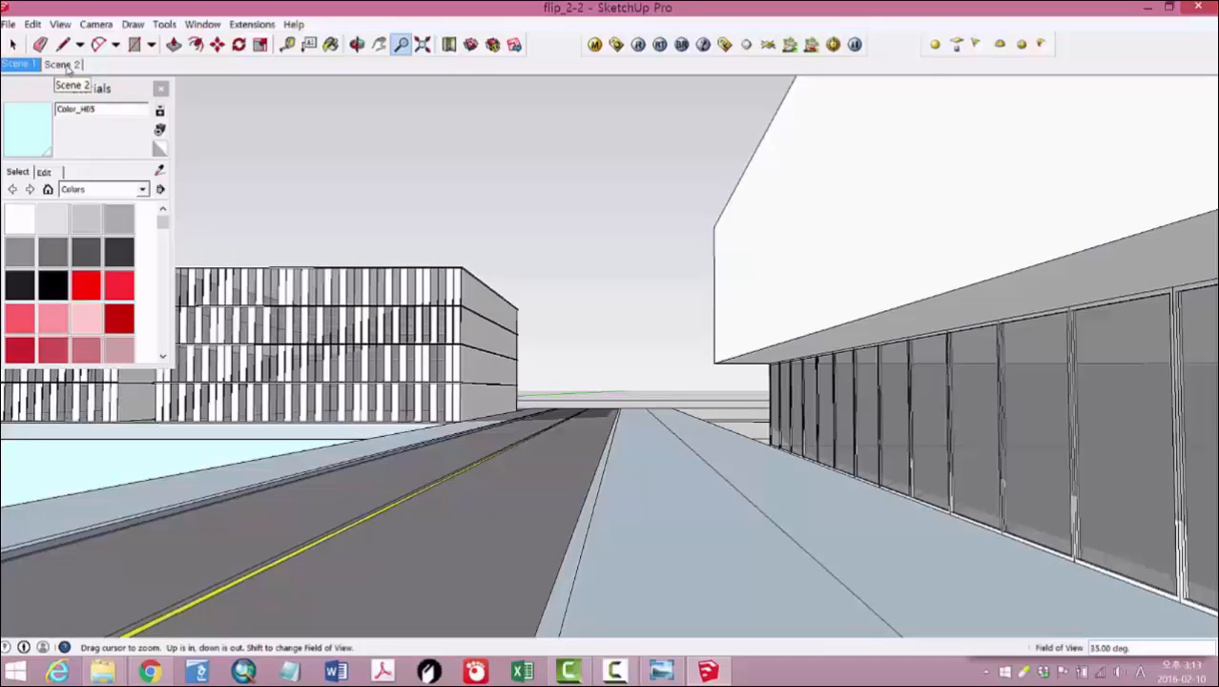
{"action": "left_click", "coordinate": [64, 64]}
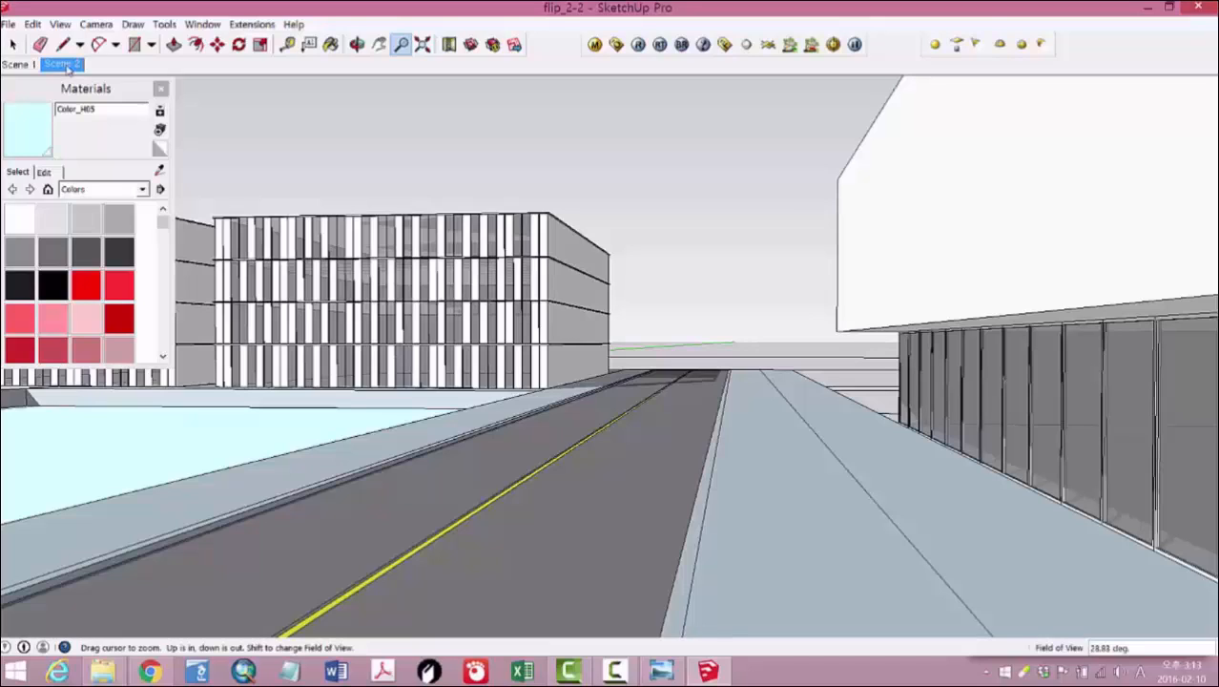
{"action": "left_click", "coordinate": [15, 65]}
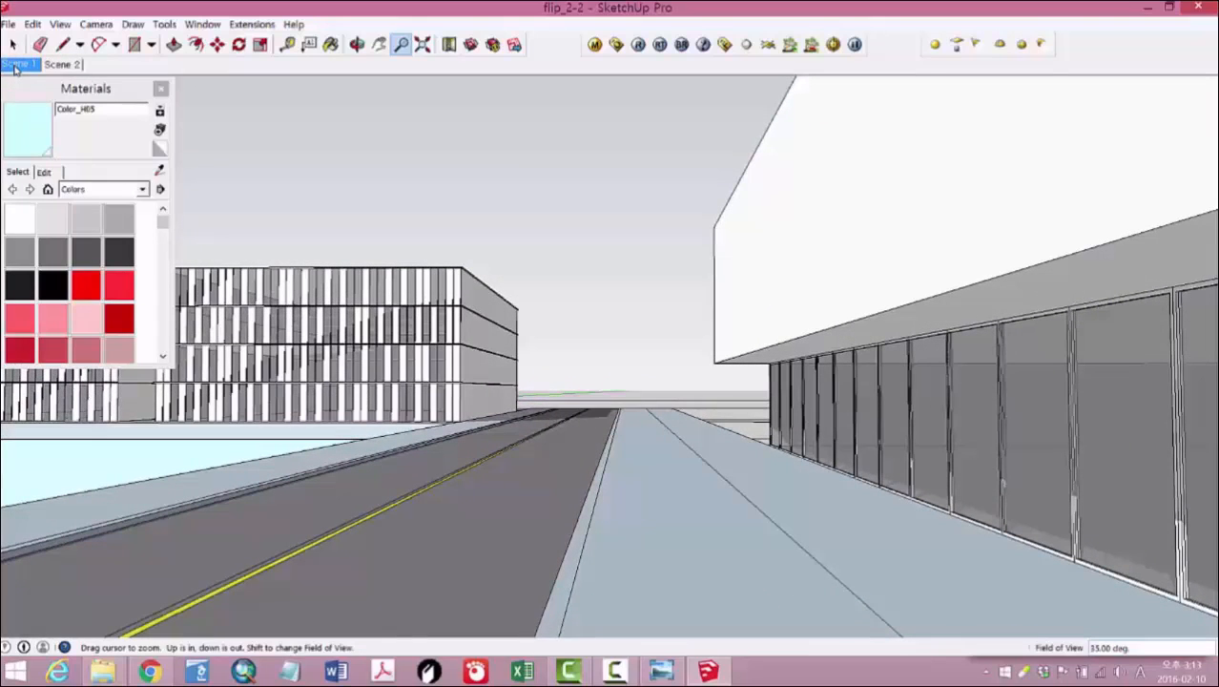
{"action": "left_click", "coordinate": [63, 65]}
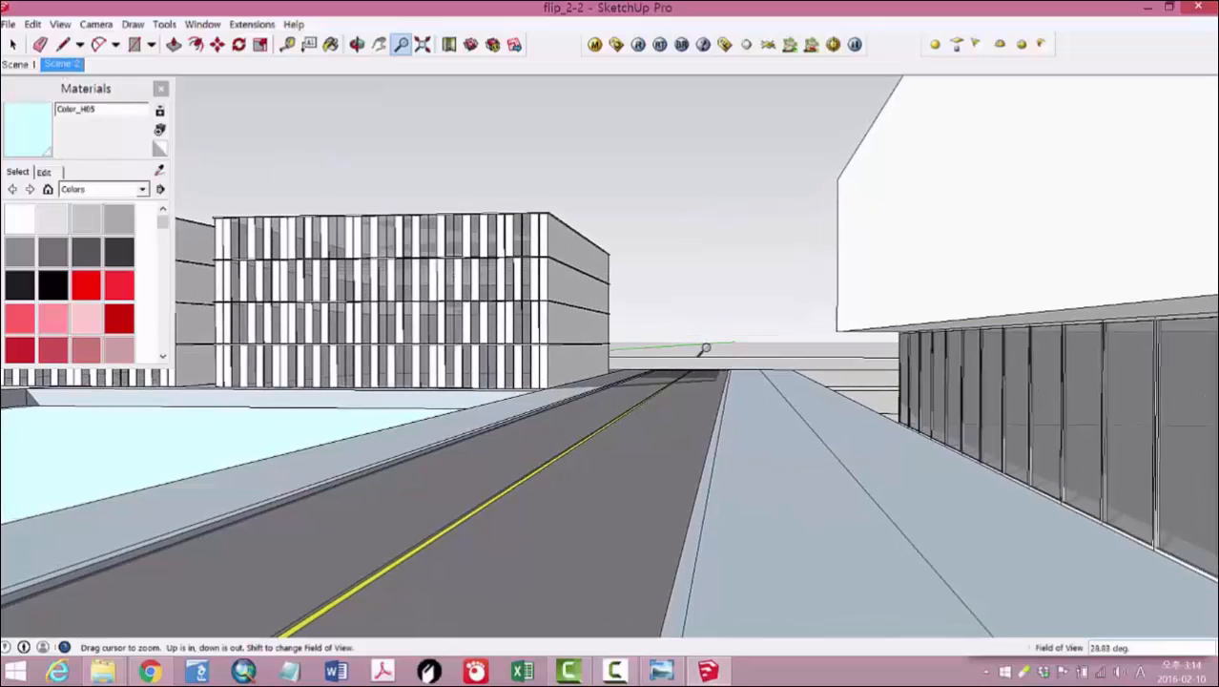
Step: Orbit the camera to a more central view down the road and update Scene 2 with it
{"action": "middle_click_drag", "start_coordinate": [775, 310], "coordinate": [677, 346]}
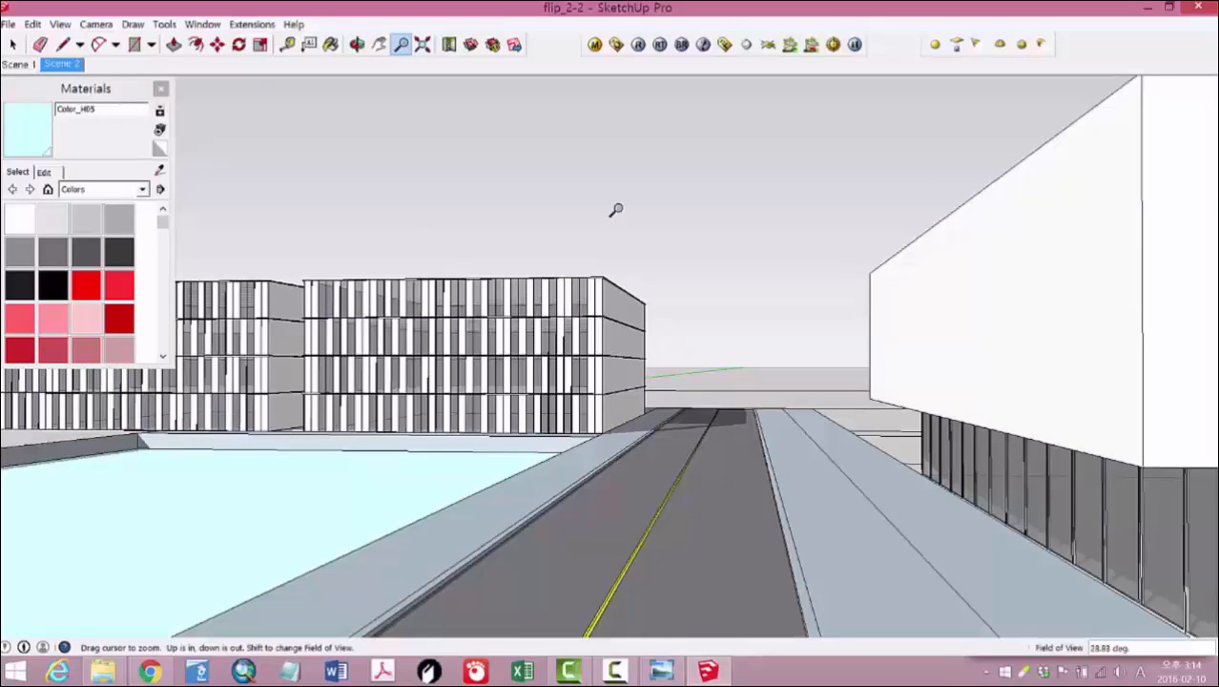
{"action": "middle_click_drag", "start_coordinate": [778, 348], "coordinate": [790, 341]}
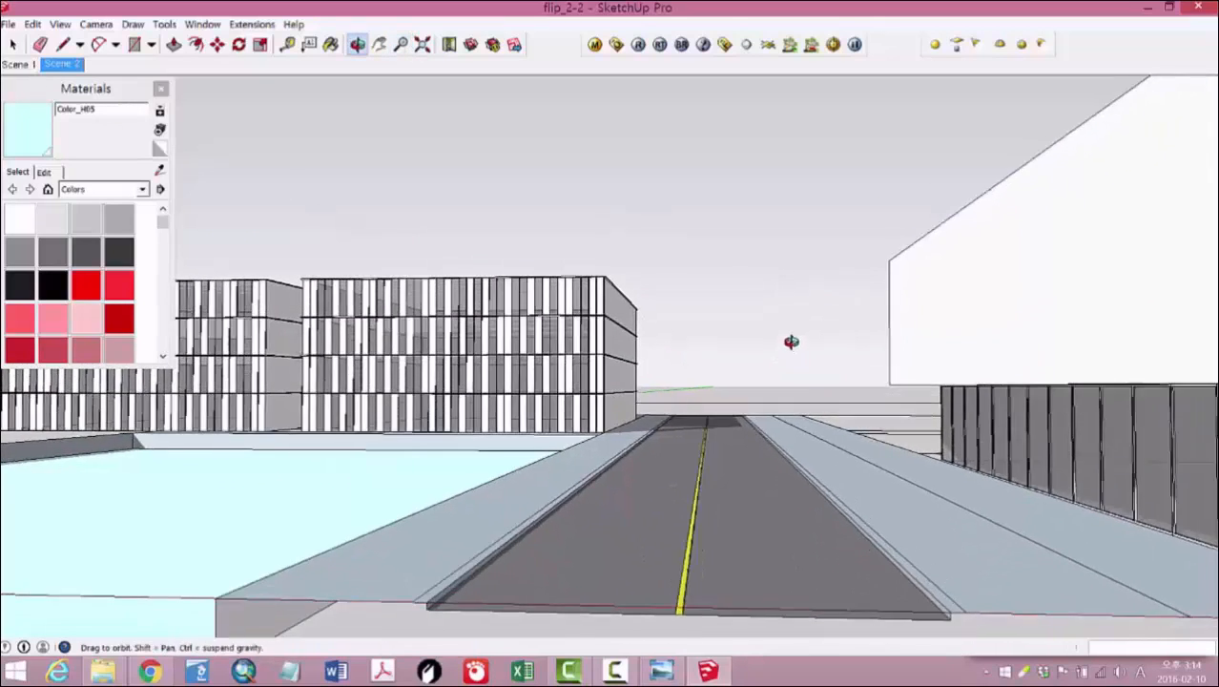
{"action": "scroll", "coordinate": [791, 346], "scroll_direction": "up", "scroll_amount": 4}
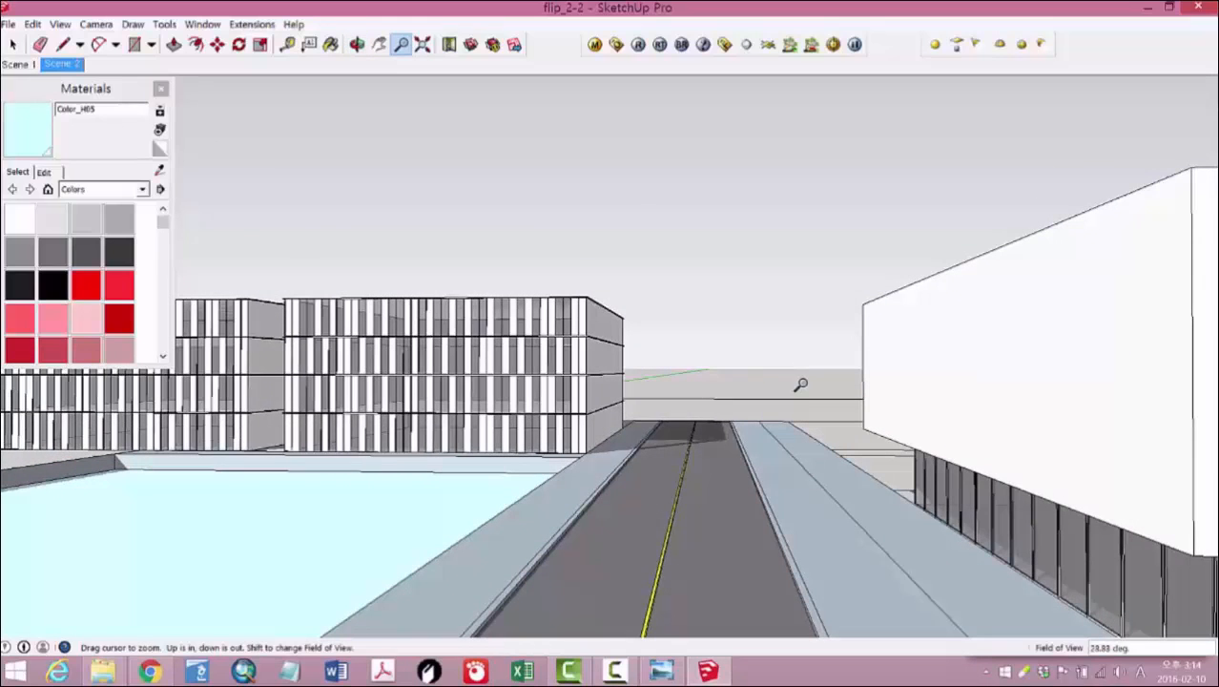
{"action": "mouse_move", "coordinate": [800, 384]}
{"action": "middle_mouse_down"}
{"action": "mouse_move", "coordinate": [780, 381]}
{"action": "mouse_move", "coordinate": [782, 395]}
{"action": "middle_mouse_up"}
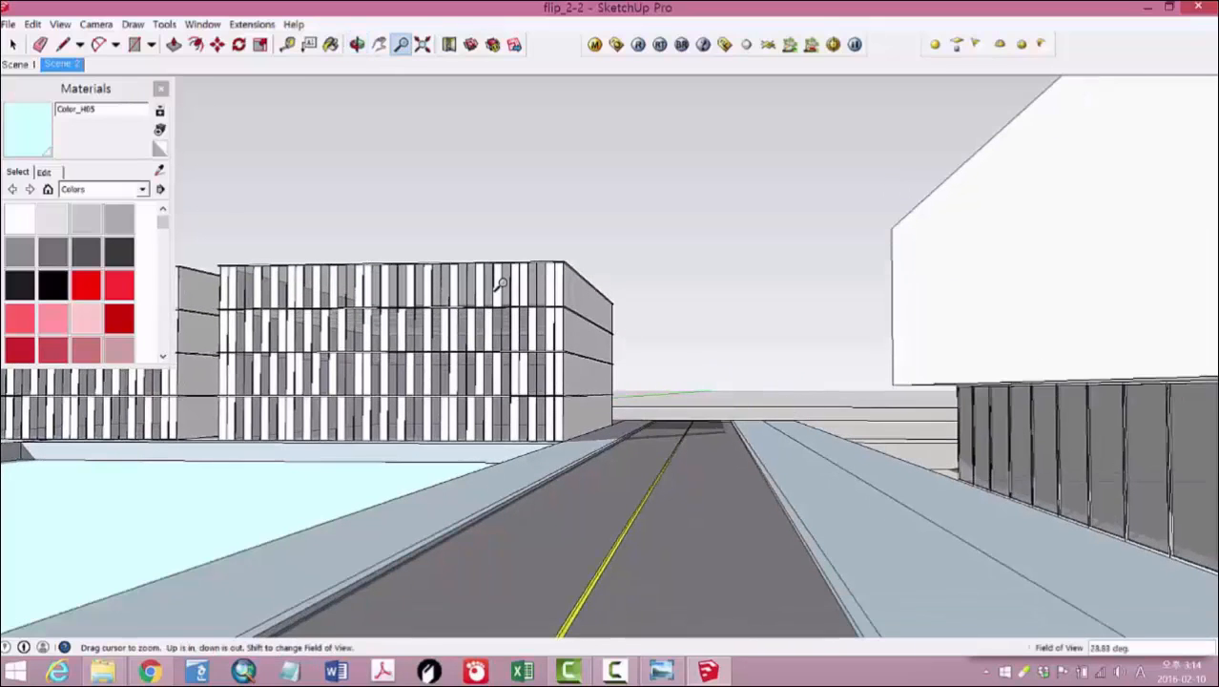
{"action": "right_click", "coordinate": [64, 67]}
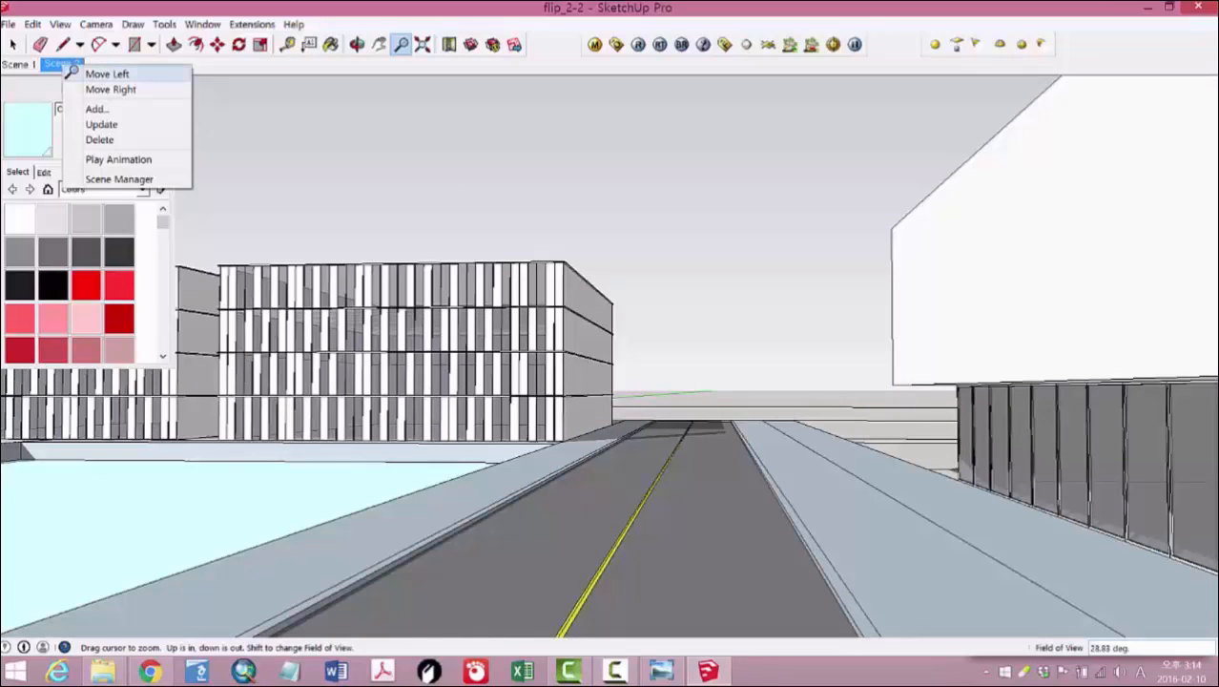
{"action": "left_click", "coordinate": [100, 124]}
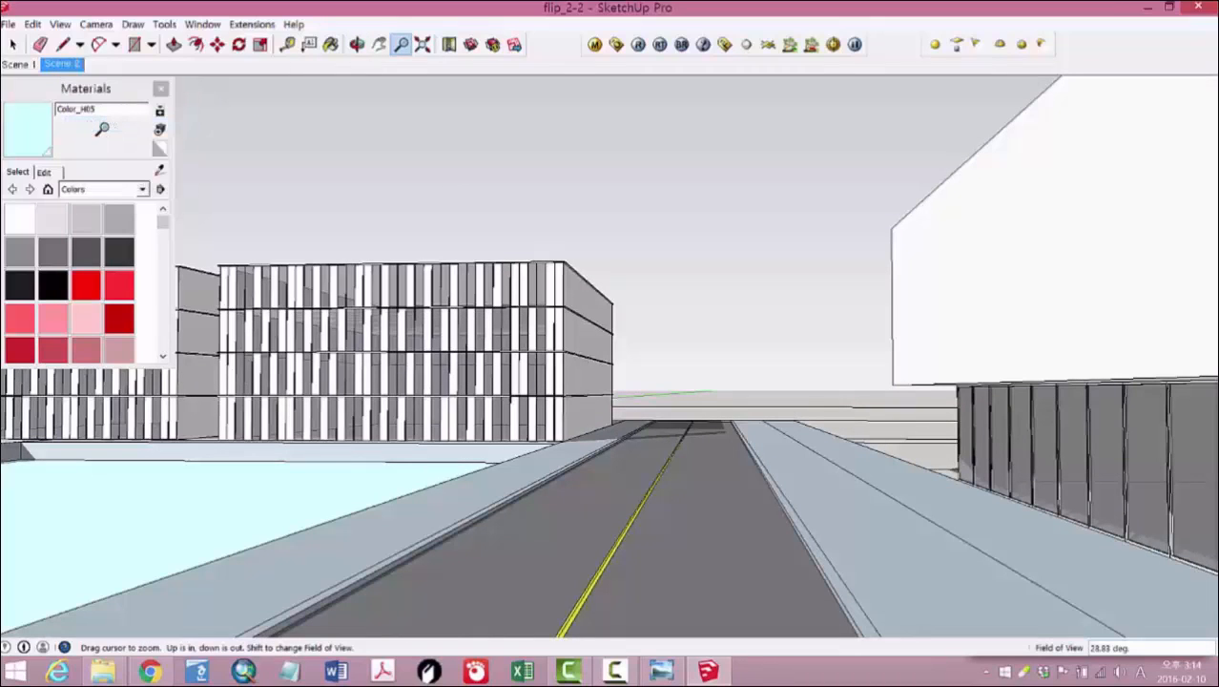
{"action": "right_click", "coordinate": [69, 68]}
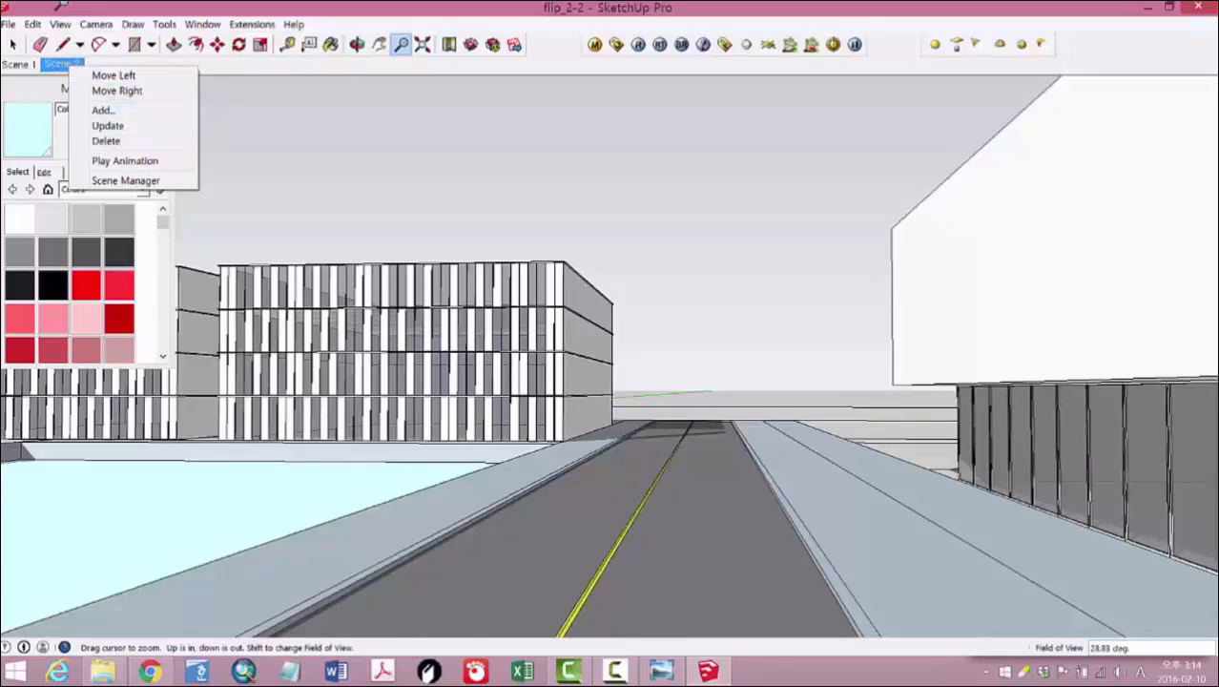
{"action": "left_click", "coordinate": [57, 25]}
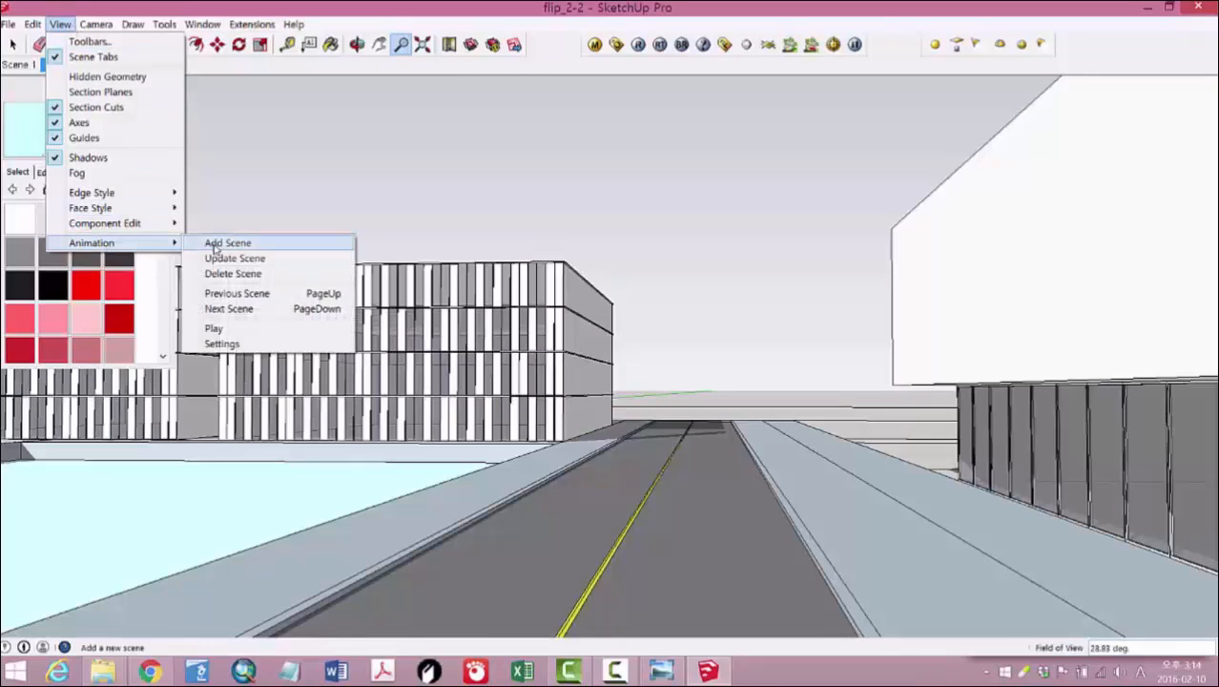
{"action": "left_click", "coordinate": [222, 241]}
{"action": "right_click", "coordinate": [77, 65]}
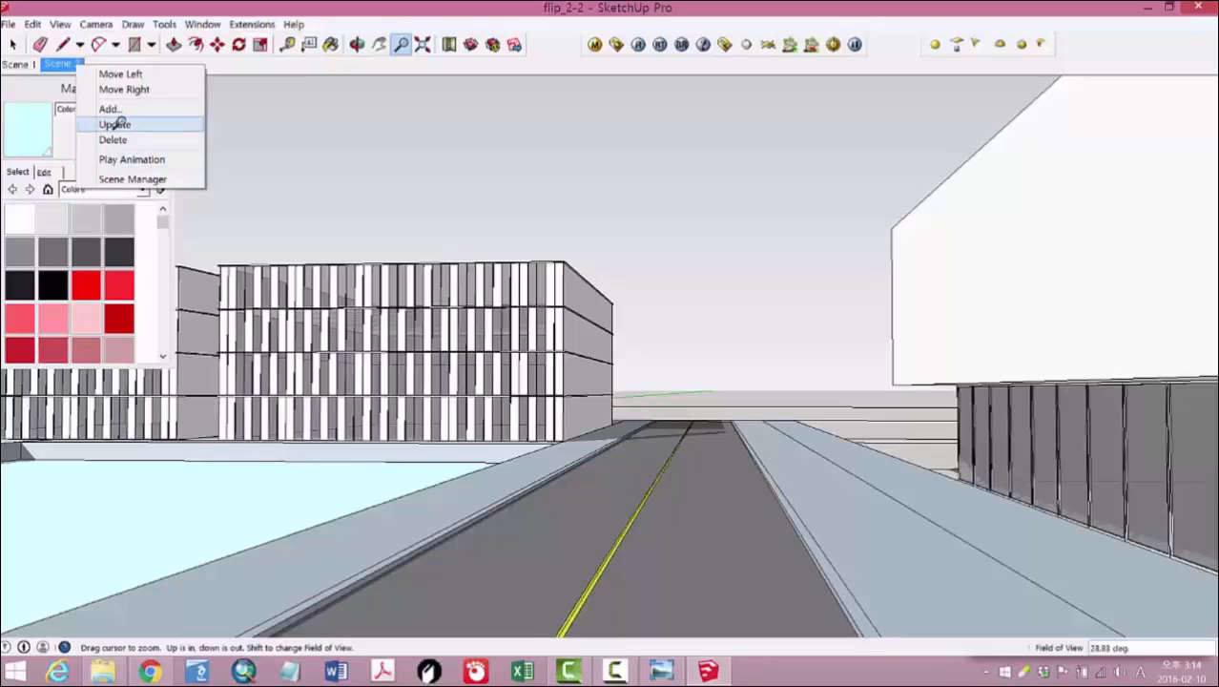
{"action": "left_click", "coordinate": [115, 124]}
Step: Alternate between Scene 1 and the updated Scene 2 to check both saved views
{"action": "left_click", "coordinate": [17, 64]}
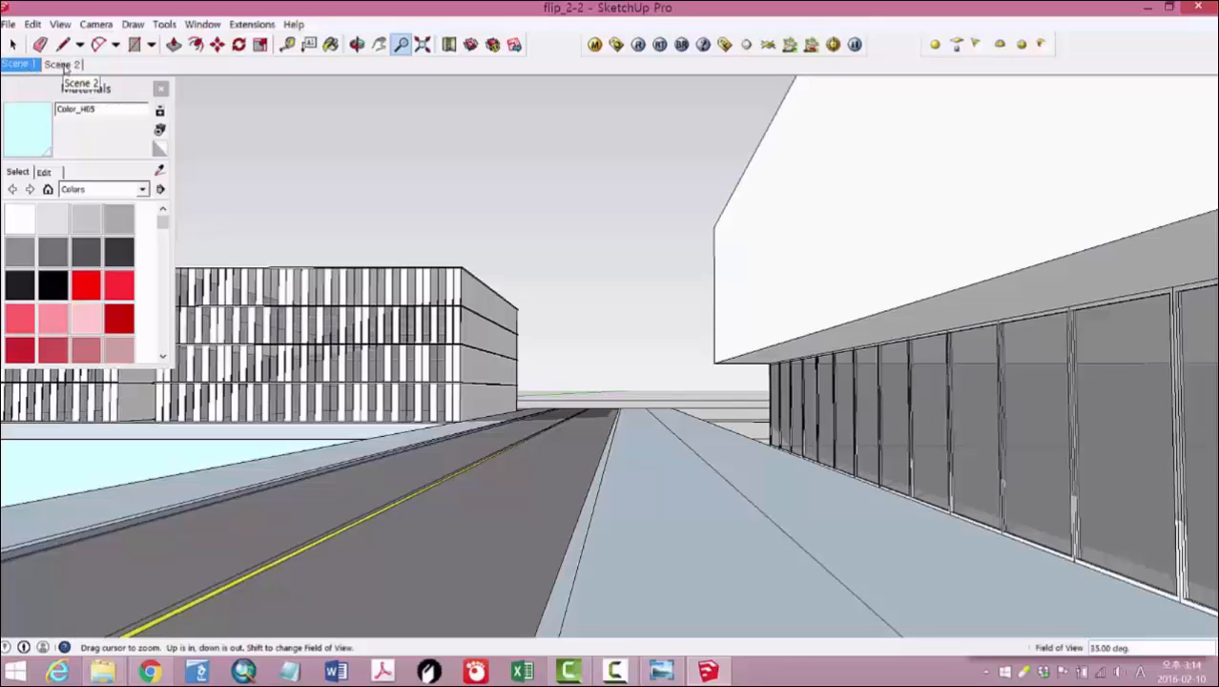
{"action": "left_click", "coordinate": [64, 65]}
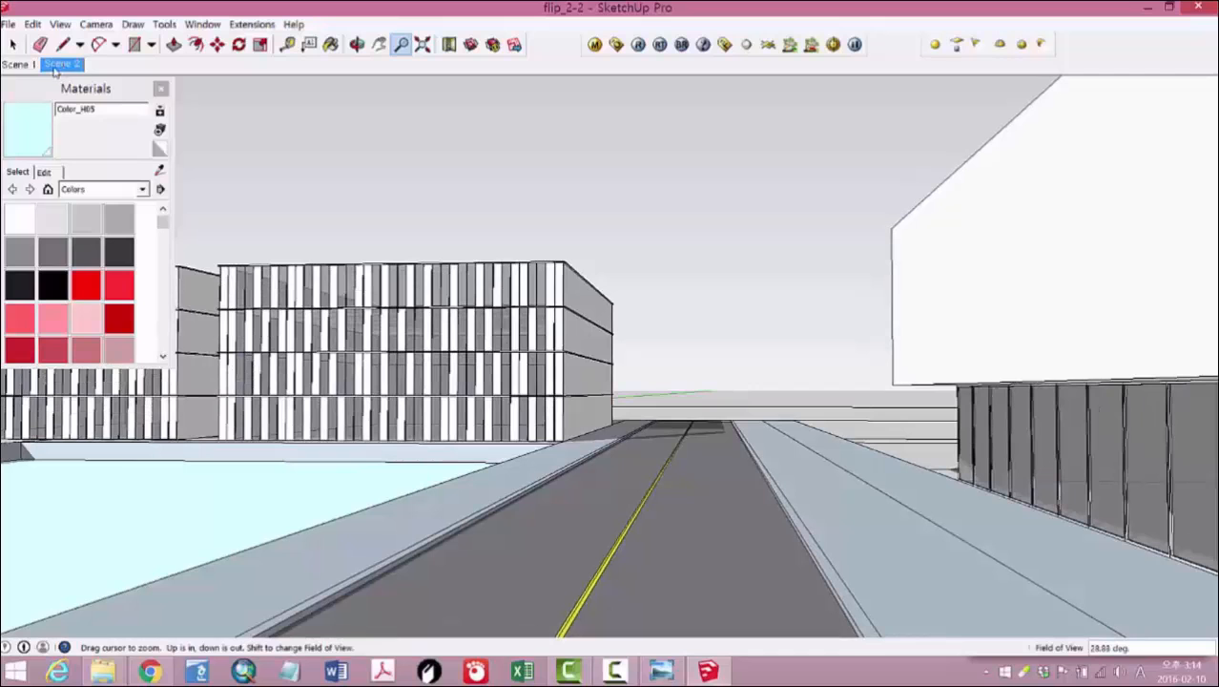
{"action": "left_click", "coordinate": [24, 65]}
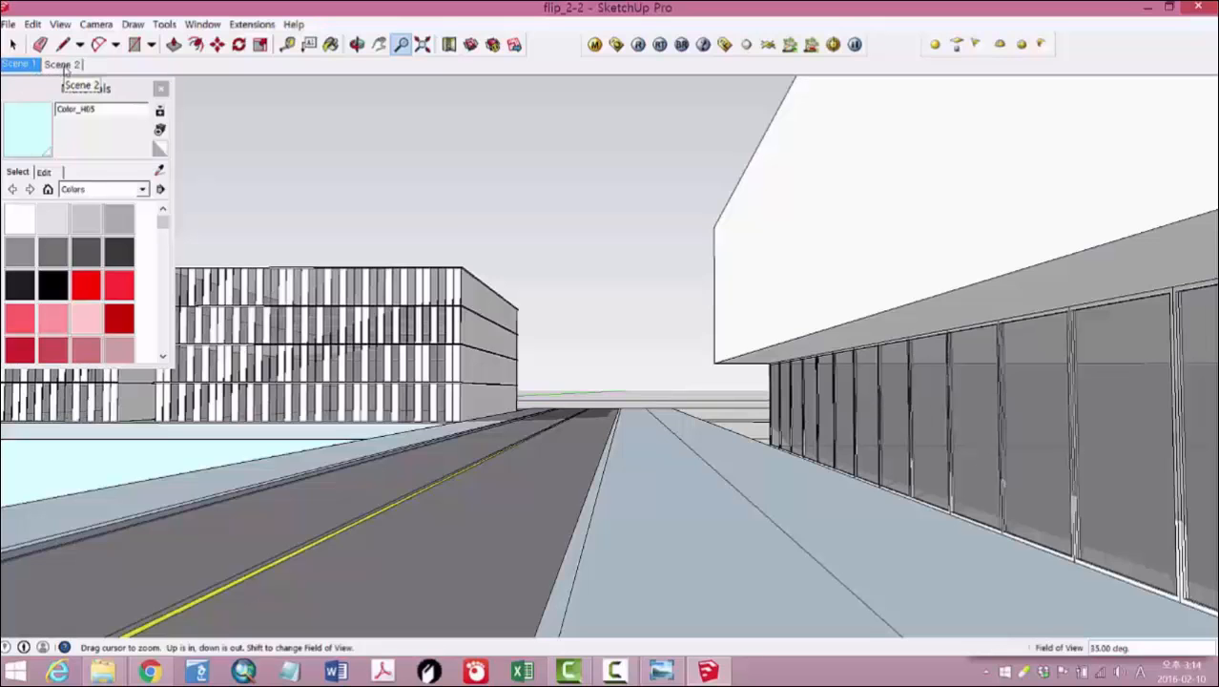
{"action": "left_click", "coordinate": [62, 64]}
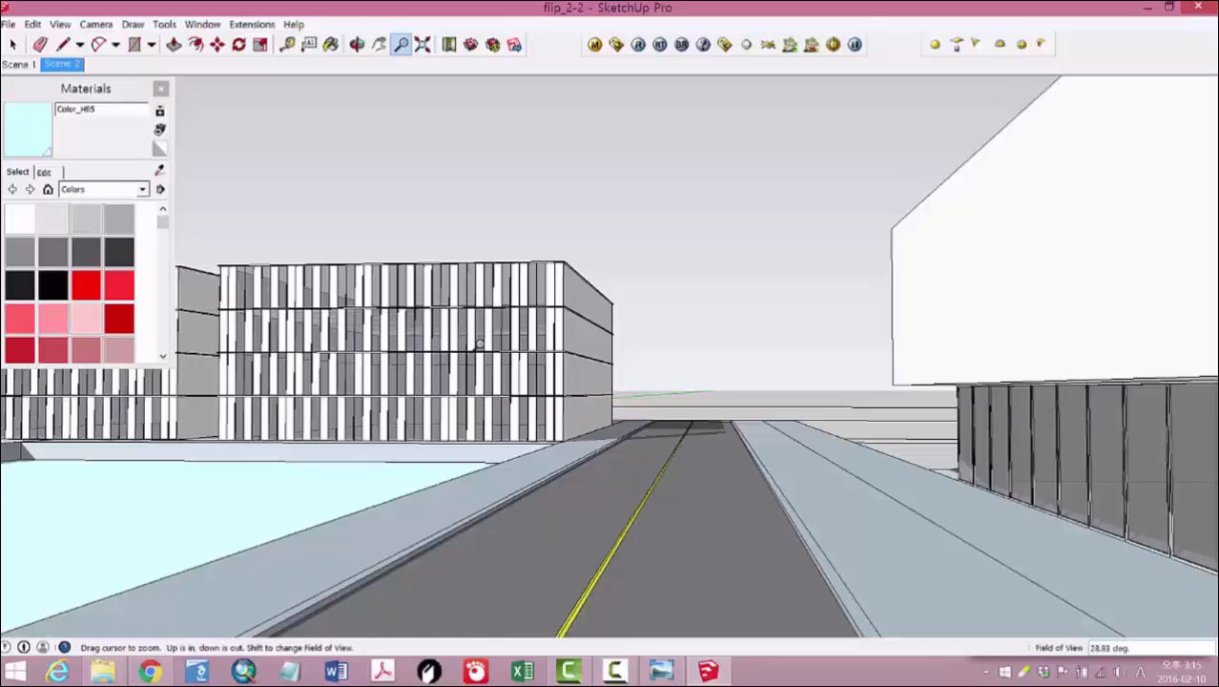
Step: Orbit slightly away from Scene 2's saved view over the road, and recall Scene 1
{"action": "middle_click_drag", "start_coordinate": [574, 387], "coordinate": [567, 395]}
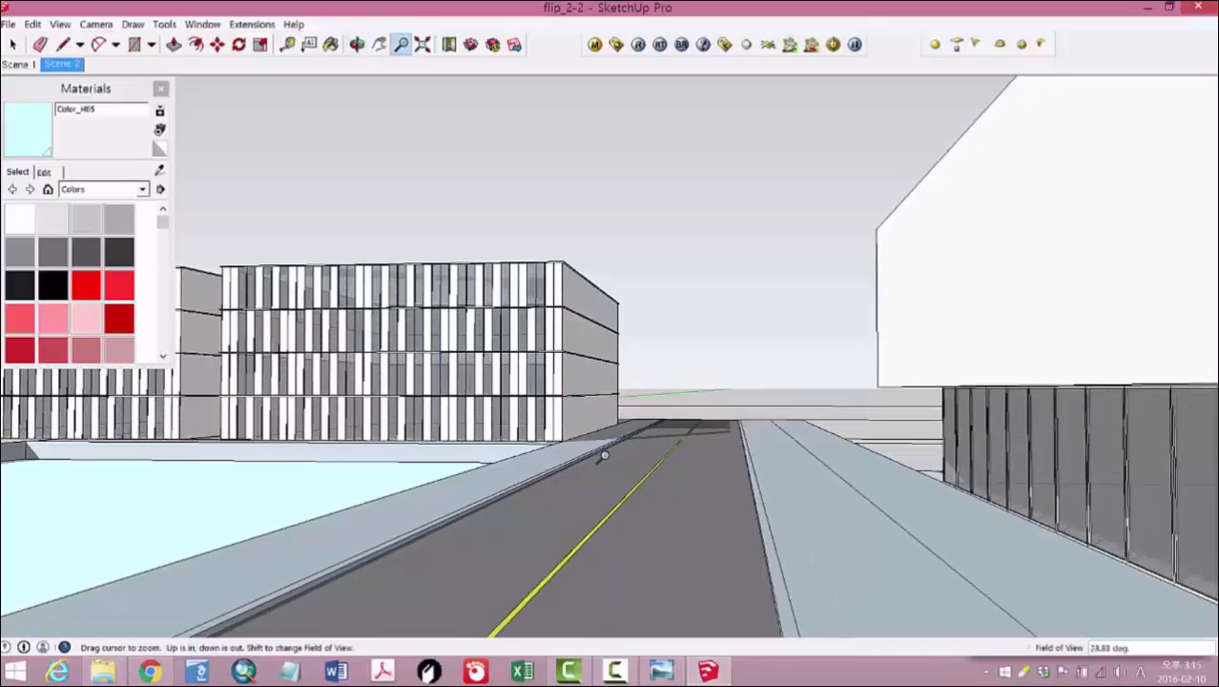
{"action": "middle_click_drag", "start_coordinate": [603, 456], "coordinate": [580, 444]}
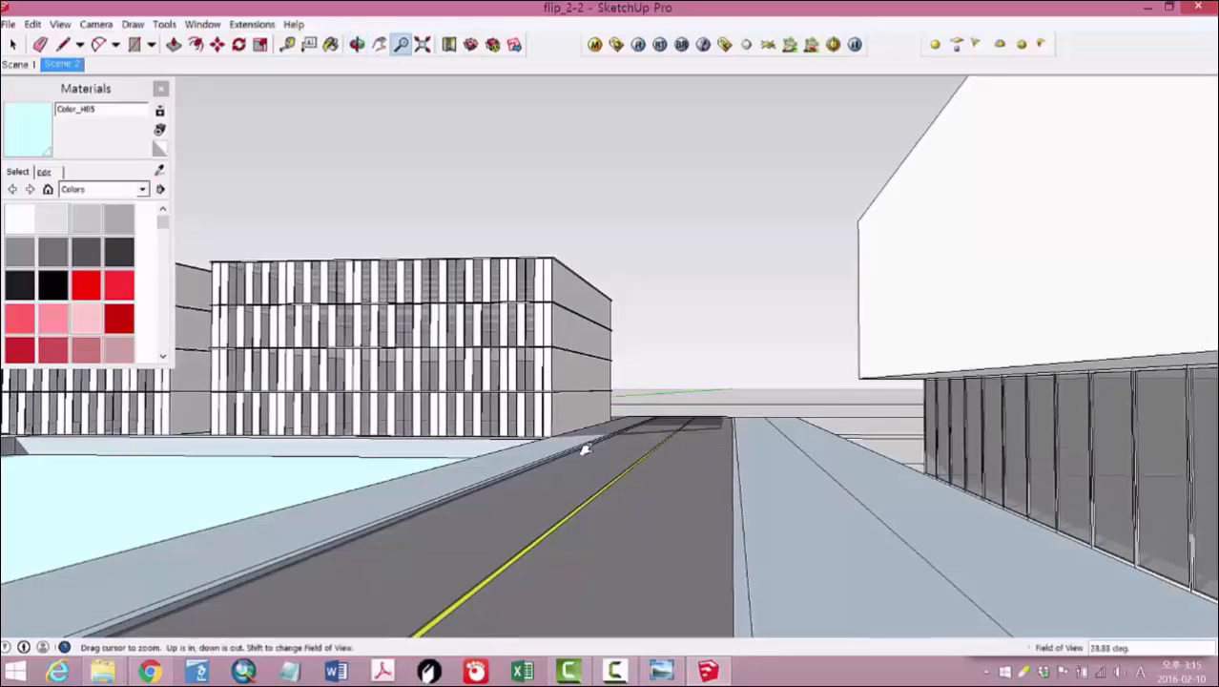
{"action": "left_click", "coordinate": [21, 64]}
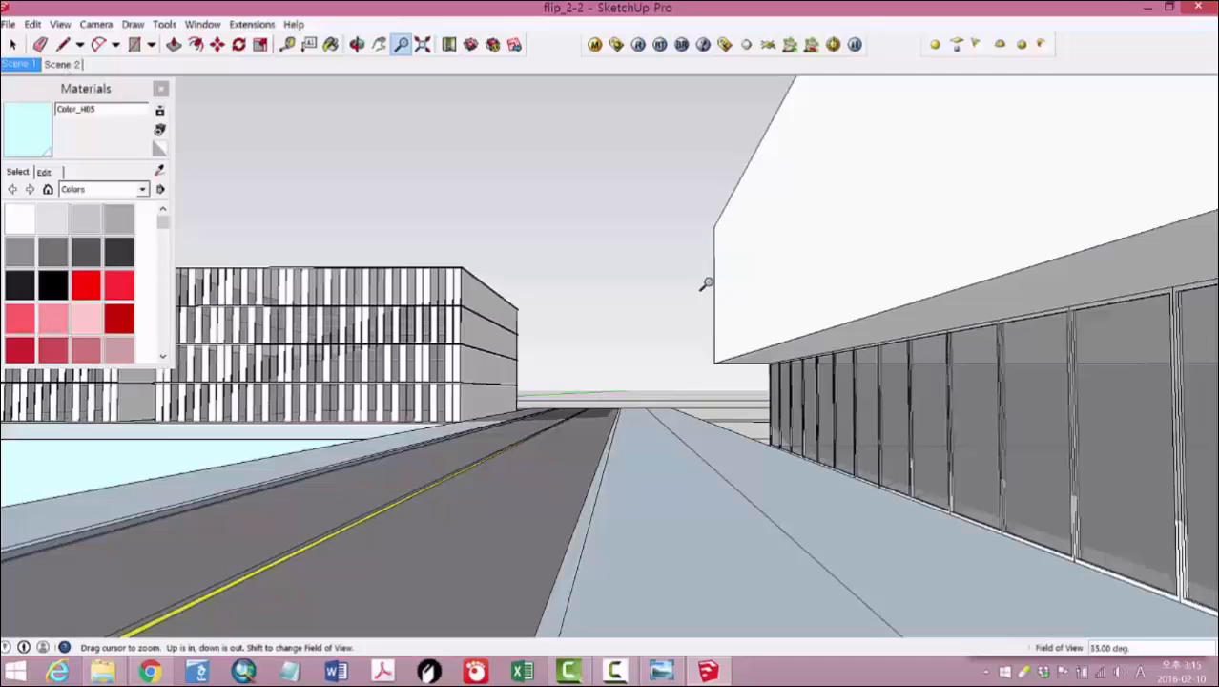
Step: View the whole site from a bird's-eye angle, and return to Scene 1's saved street view
{"action": "middle_click_drag", "start_coordinate": [441, 439], "coordinate": [500, 439]}
{"action": "scroll", "coordinate": [500, 440], "scroll_direction": "down", "scroll_amount": 5}
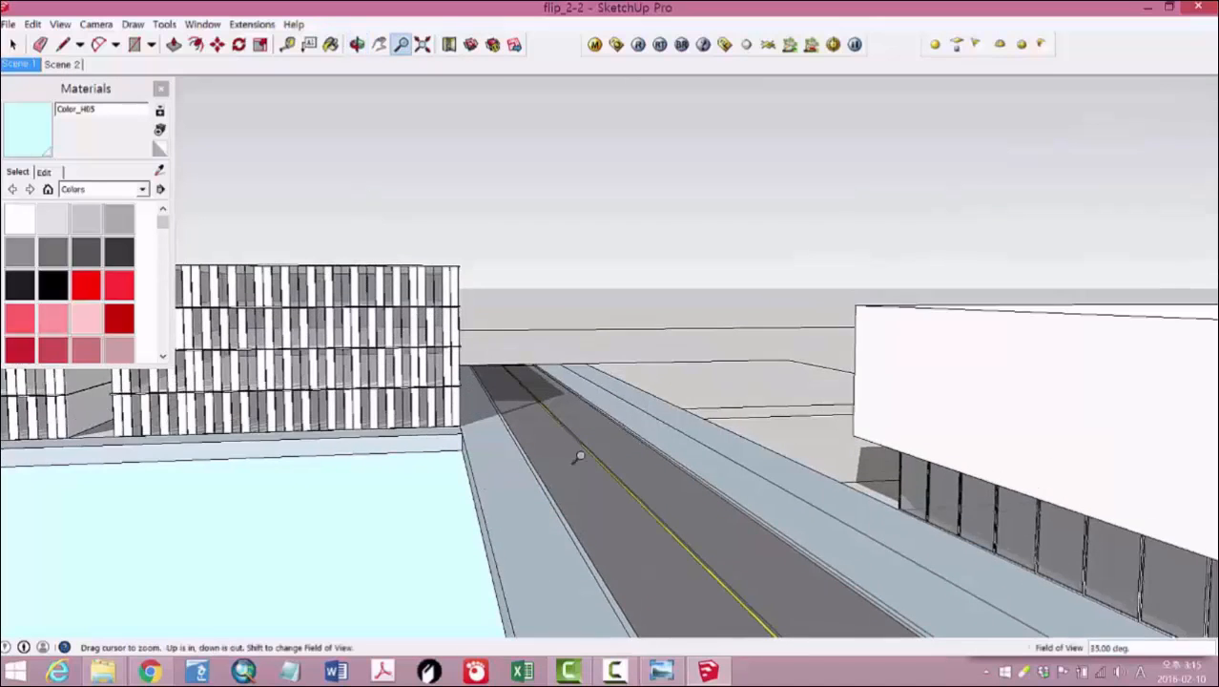
{"action": "mouse_move", "coordinate": [634, 447]}
{"action": "middle_mouse_down", "text": "shift"}
{"action": "mouse_move", "coordinate": [630, 503]}
{"action": "mouse_move", "coordinate": [634, 408]}
{"action": "mouse_move", "coordinate": [642, 435]}
{"action": "middle_mouse_up", "text": "shift"}
{"action": "scroll", "coordinate": [631, 503], "scroll_direction": "down", "scroll_amount": 1}
{"action": "scroll", "coordinate": [793, 423], "scroll_direction": "up", "scroll_amount": 1}
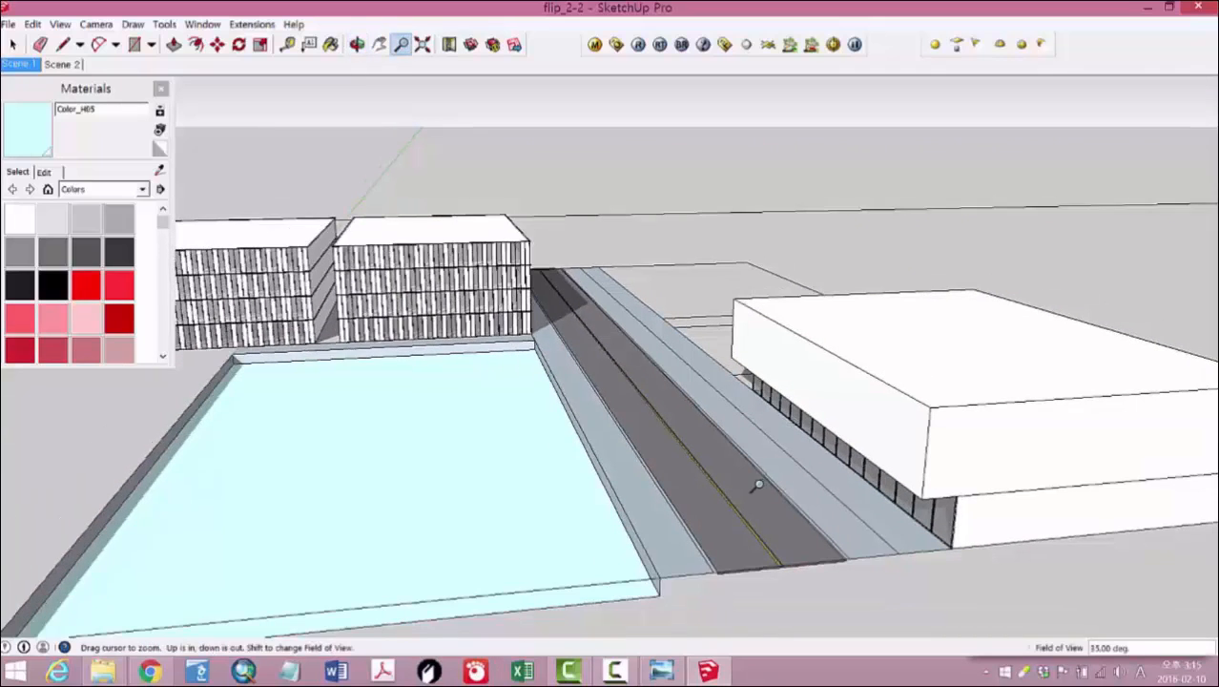
{"action": "scroll", "coordinate": [758, 486], "scroll_direction": "down", "scroll_amount": 2}
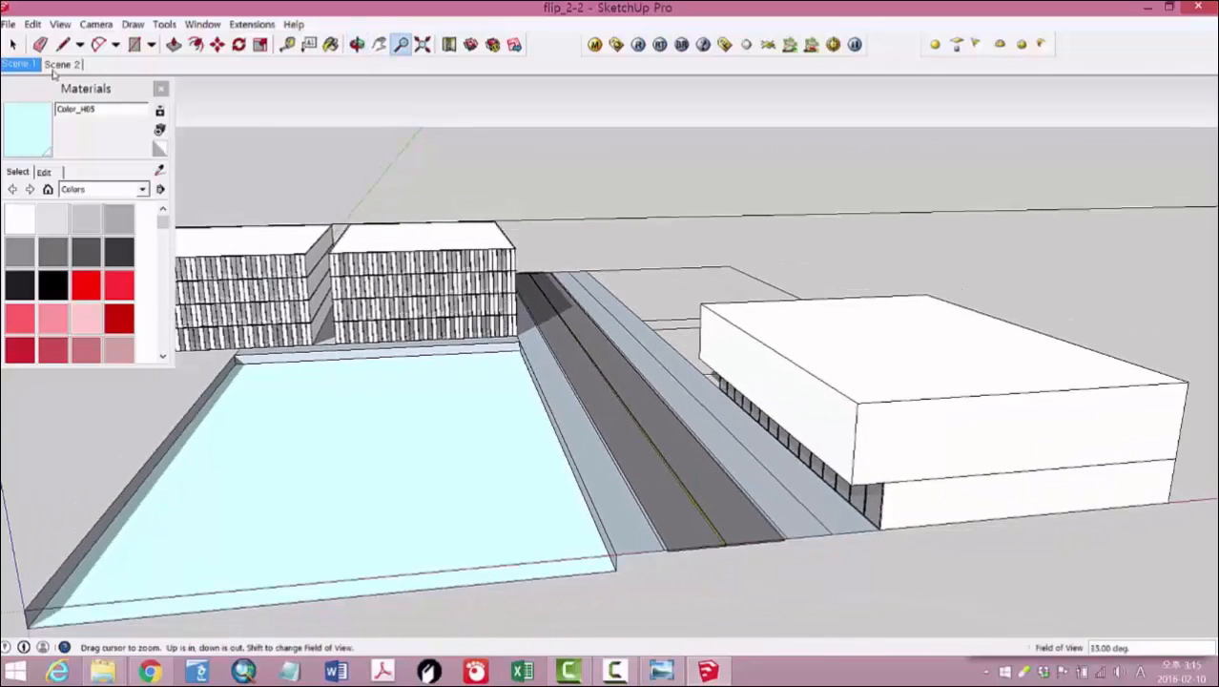
{"action": "left_click", "coordinate": [63, 64]}
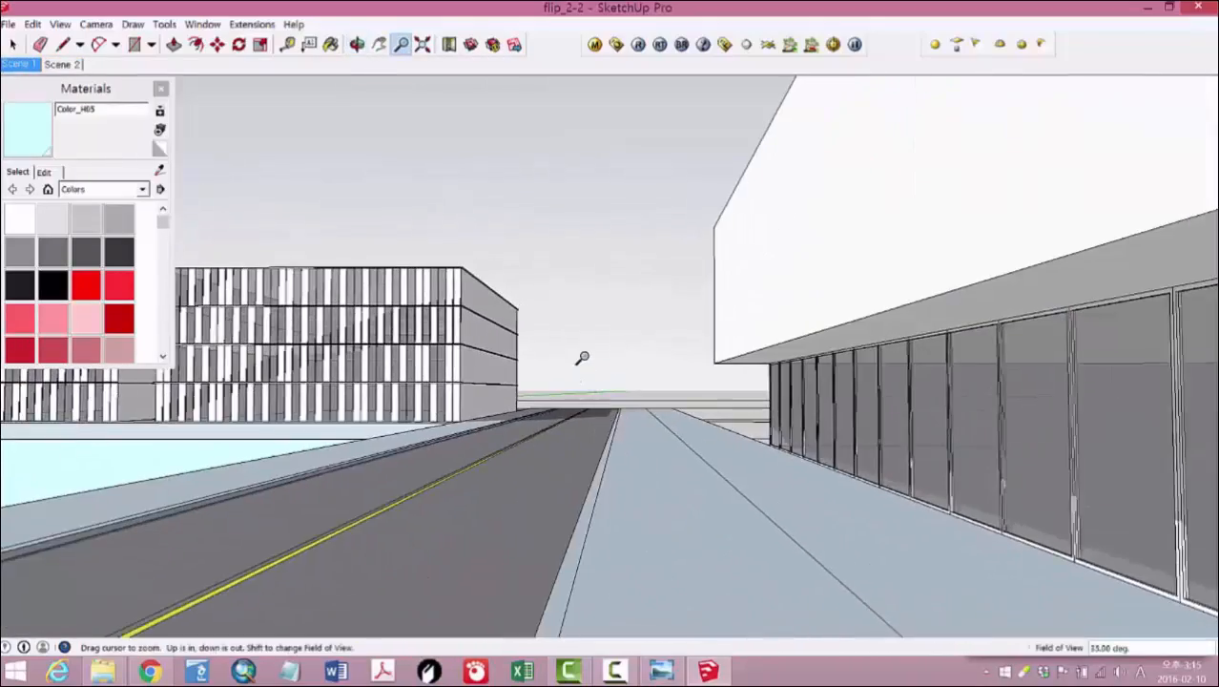
Step: Orbit to a bird's-eye view over the pool, road and buildings and add it as a new scene after Scene 1
{"action": "middle_click_drag", "start_coordinate": [583, 358], "coordinate": [721, 366]}
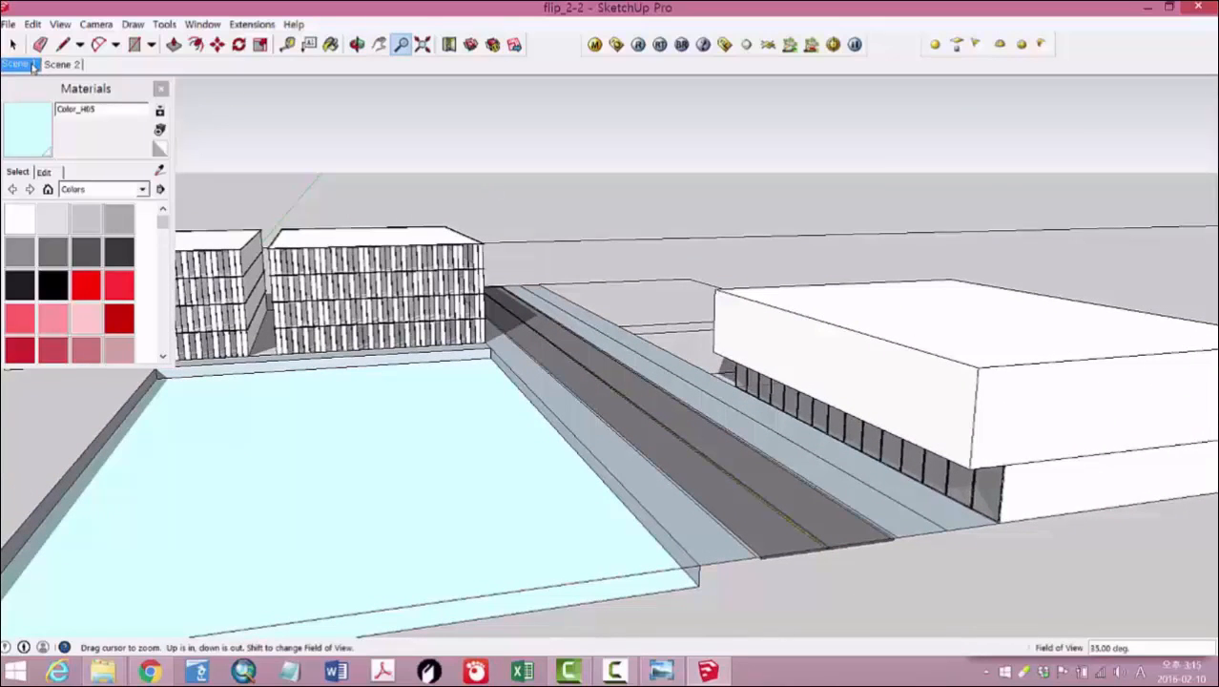
{"action": "right_click", "coordinate": [33, 67]}
{"action": "left_click", "coordinate": [81, 108]}
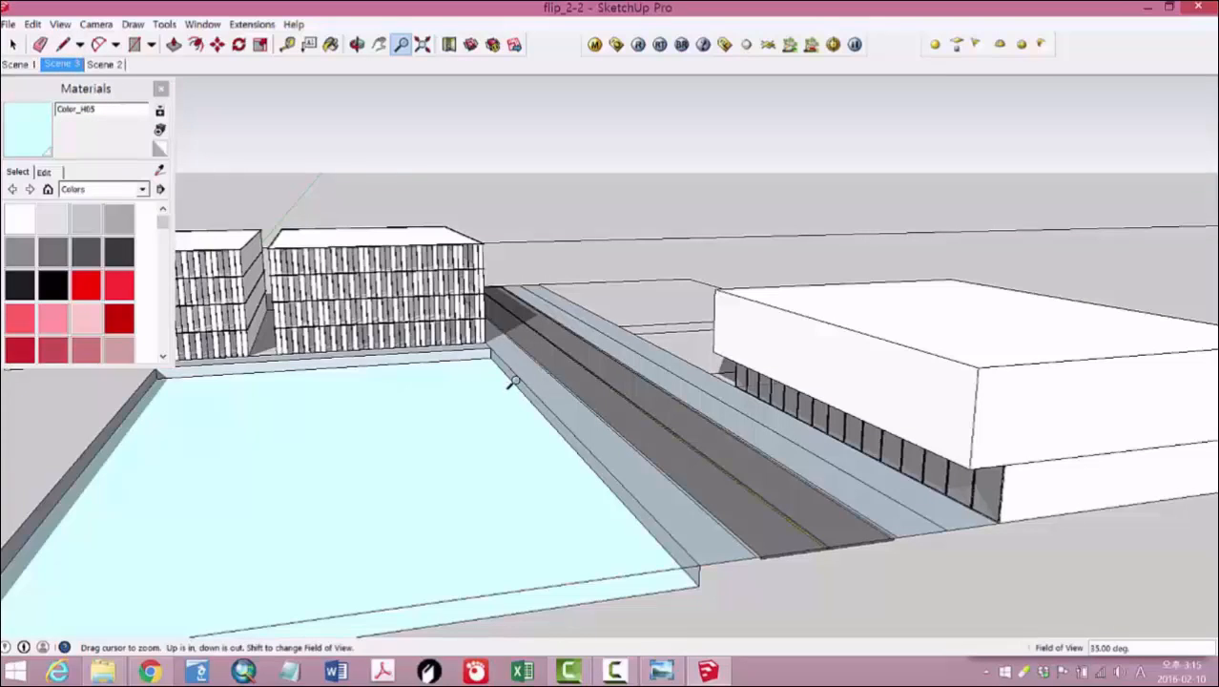
Step: Switch through Scene 1, Scene 3 and Scene 2 to review the three saved camera views
{"action": "left_click", "coordinate": [19, 64]}
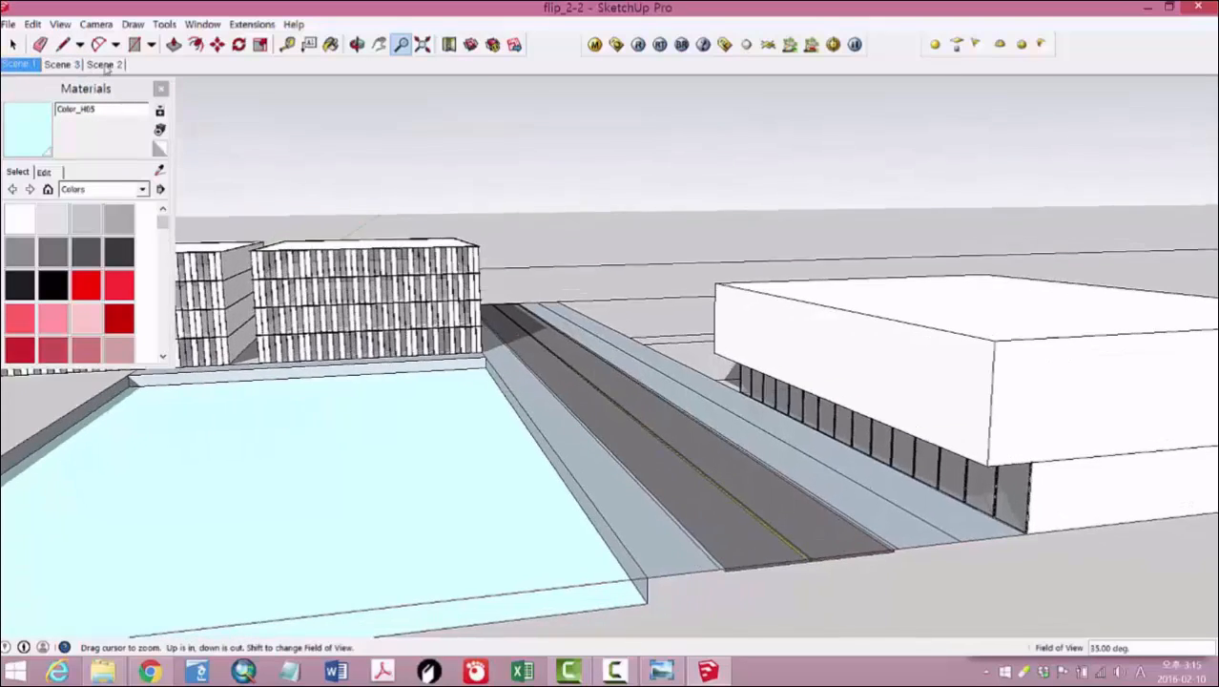
{"action": "left_click", "coordinate": [47, 64]}
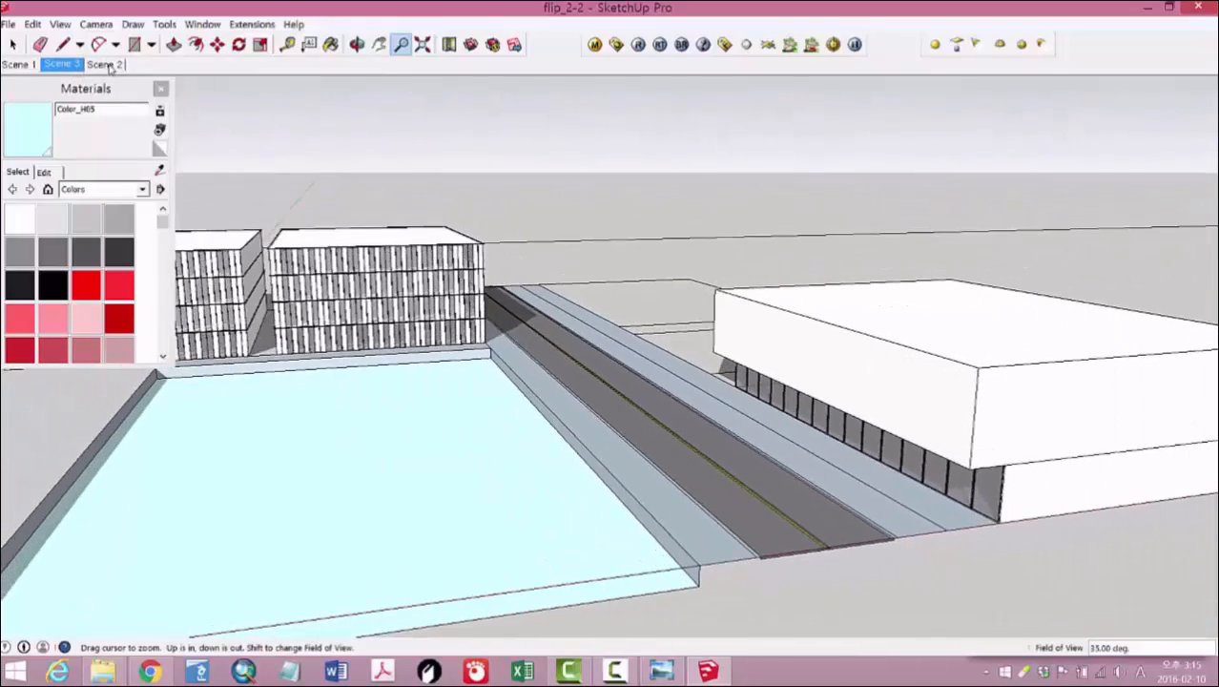
{"action": "left_click", "coordinate": [106, 65]}
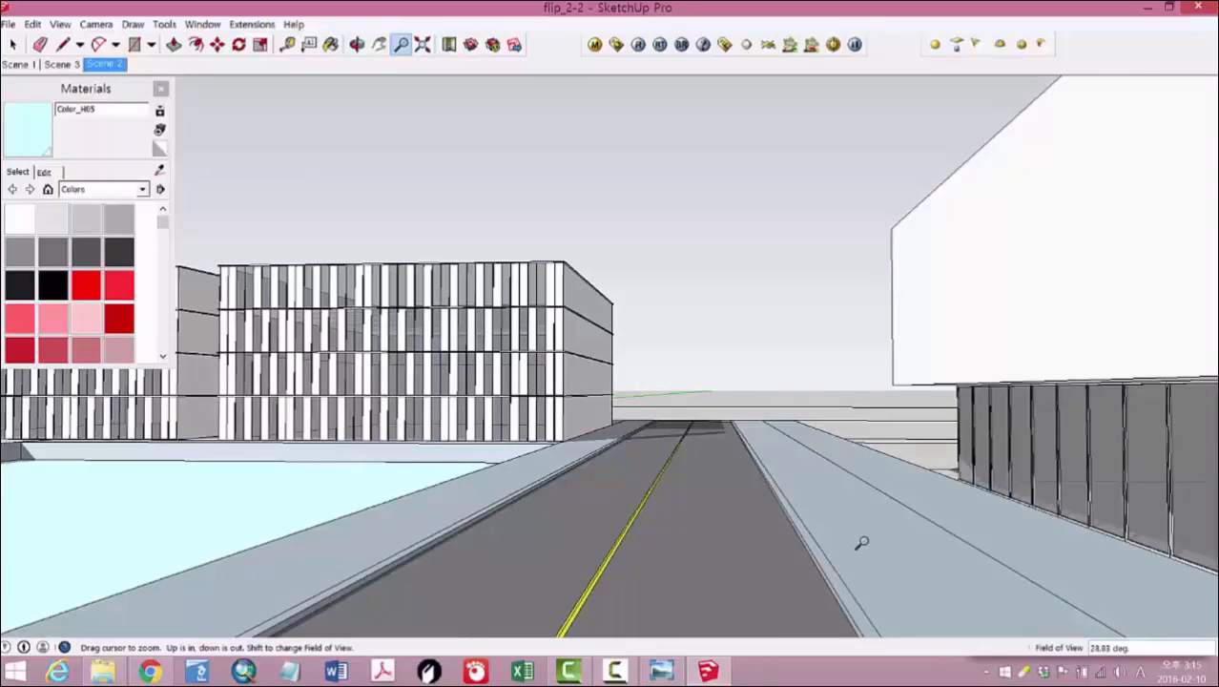
Step: Examine the whole site from a raised overview beyond the near end of the road, starting from Scene 2
{"action": "key", "text": "o"}
{"action": "middle_click_drag", "start_coordinate": [637, 402], "coordinate": [640, 423]}
{"action": "scroll", "coordinate": [642, 425], "scroll_direction": "down", "scroll_amount": 3}
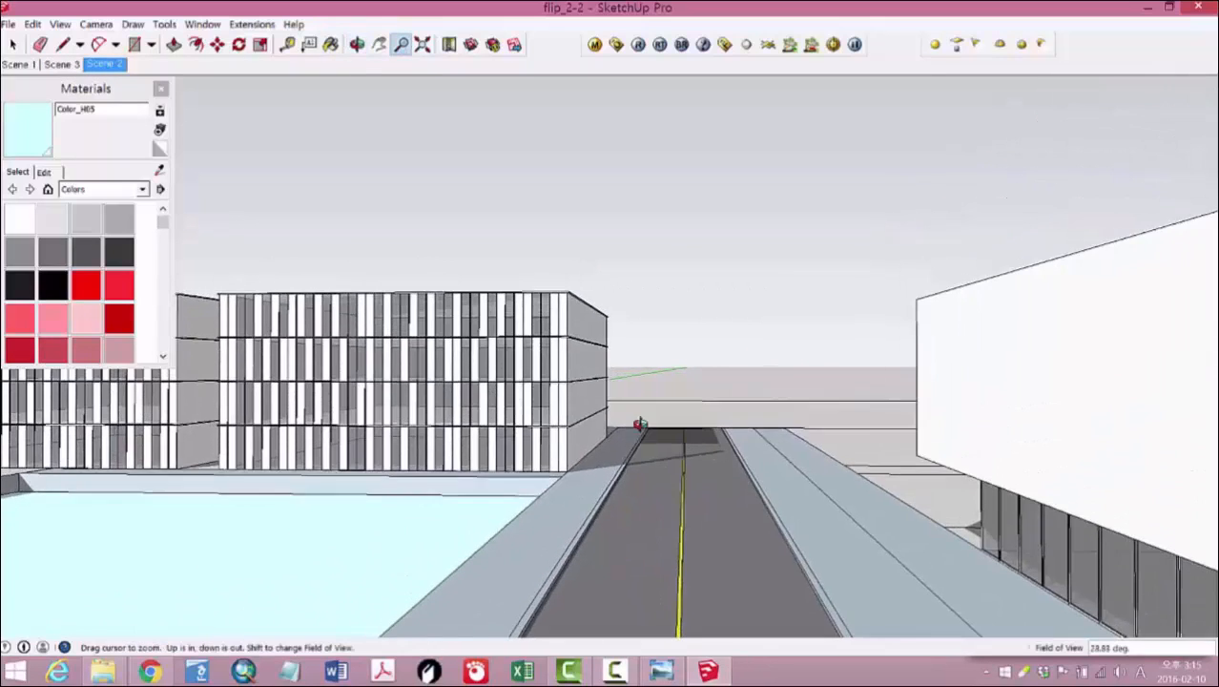
{"action": "middle_click_drag", "start_coordinate": [724, 465], "coordinate": [620, 451], "text": "shift"}
{"action": "mouse_move", "coordinate": [601, 458]}
{"action": "middle_mouse_down"}
{"action": "mouse_move", "coordinate": [578, 461]}
{"action": "mouse_move", "coordinate": [599, 476]}
{"action": "middle_mouse_up"}
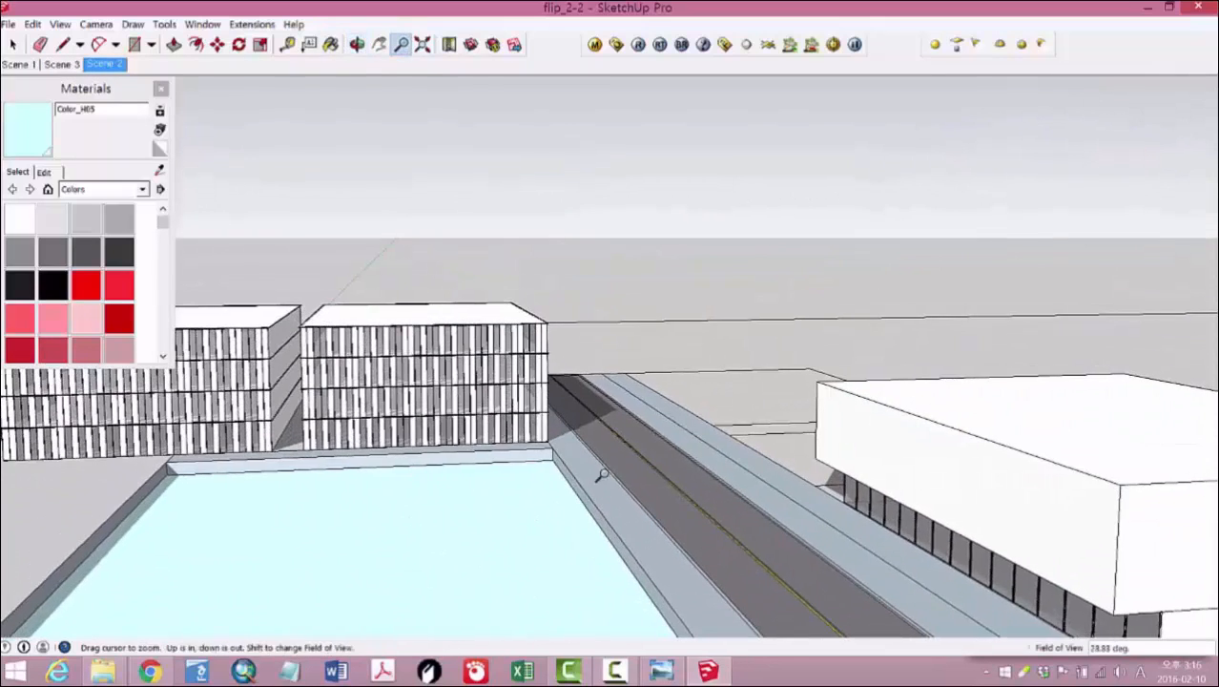
{"action": "scroll", "coordinate": [601, 476], "scroll_direction": "down", "scroll_amount": 1}
{"action": "middle_click_drag", "start_coordinate": [799, 522], "coordinate": [749, 464], "text": "shift"}
{"action": "middle_click_drag", "start_coordinate": [717, 508], "coordinate": [629, 465]}
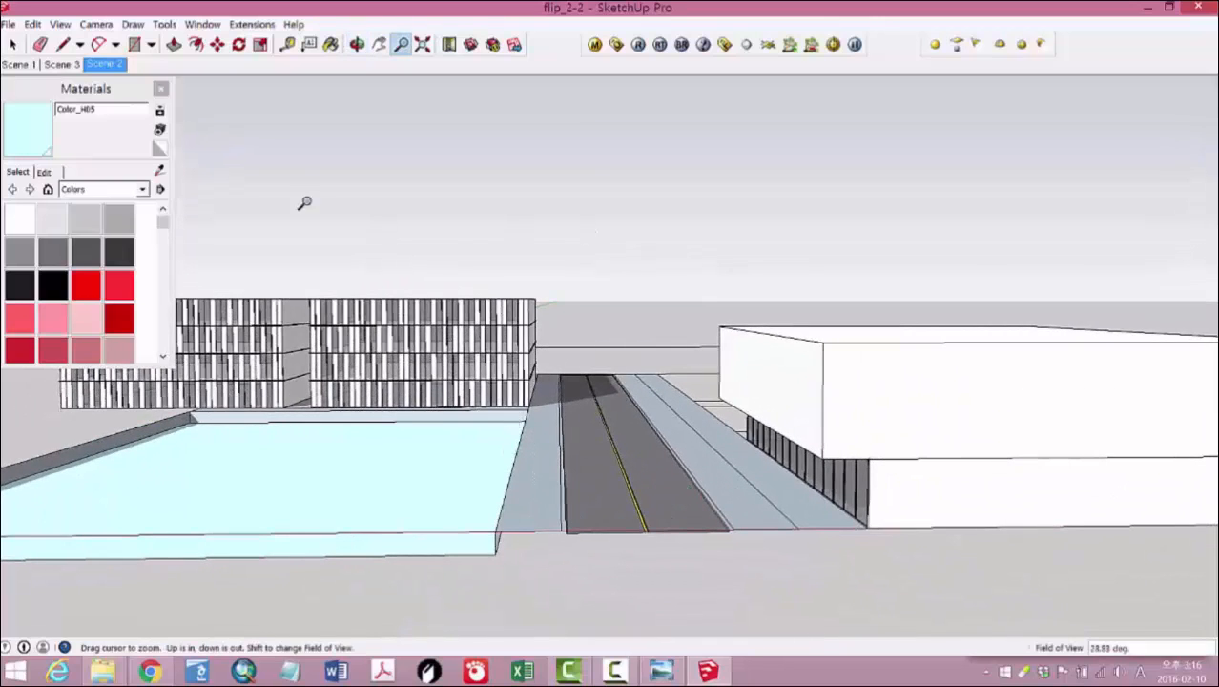
Step: Return to Scene 1 and hide the VfS: Lights toolbar, keeping the VfS: Main Toolbar shown
{"action": "left_click", "coordinate": [20, 64]}
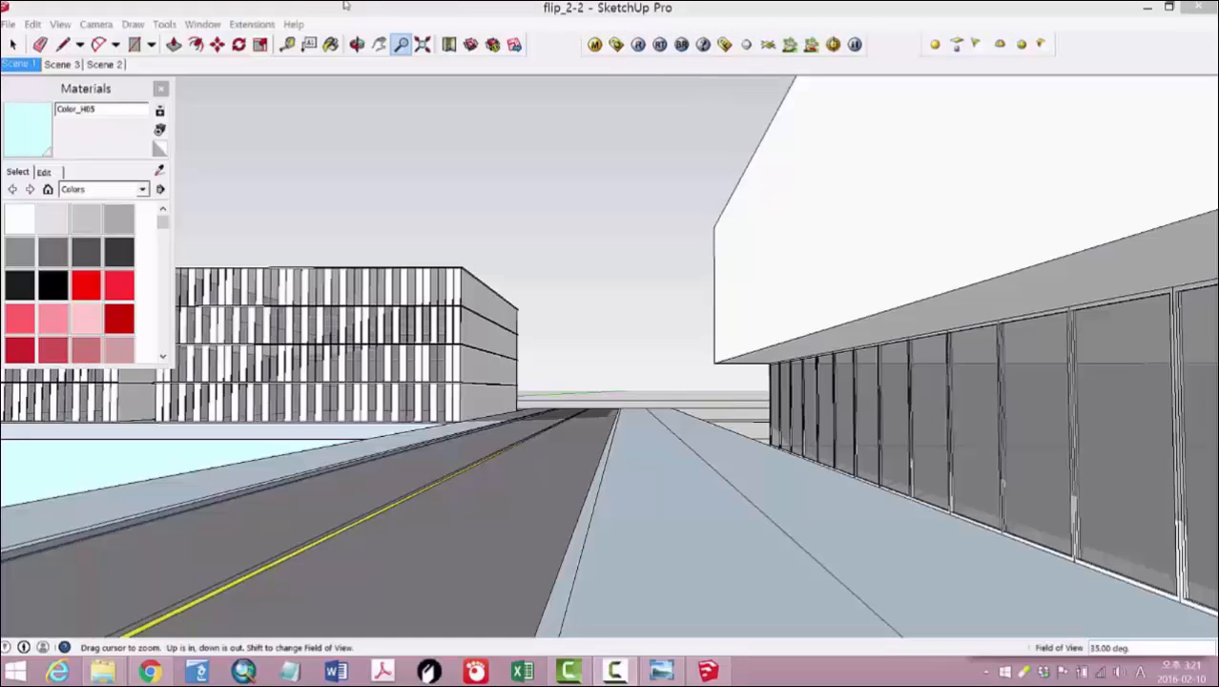
{"action": "left_click", "coordinate": [61, 24]}
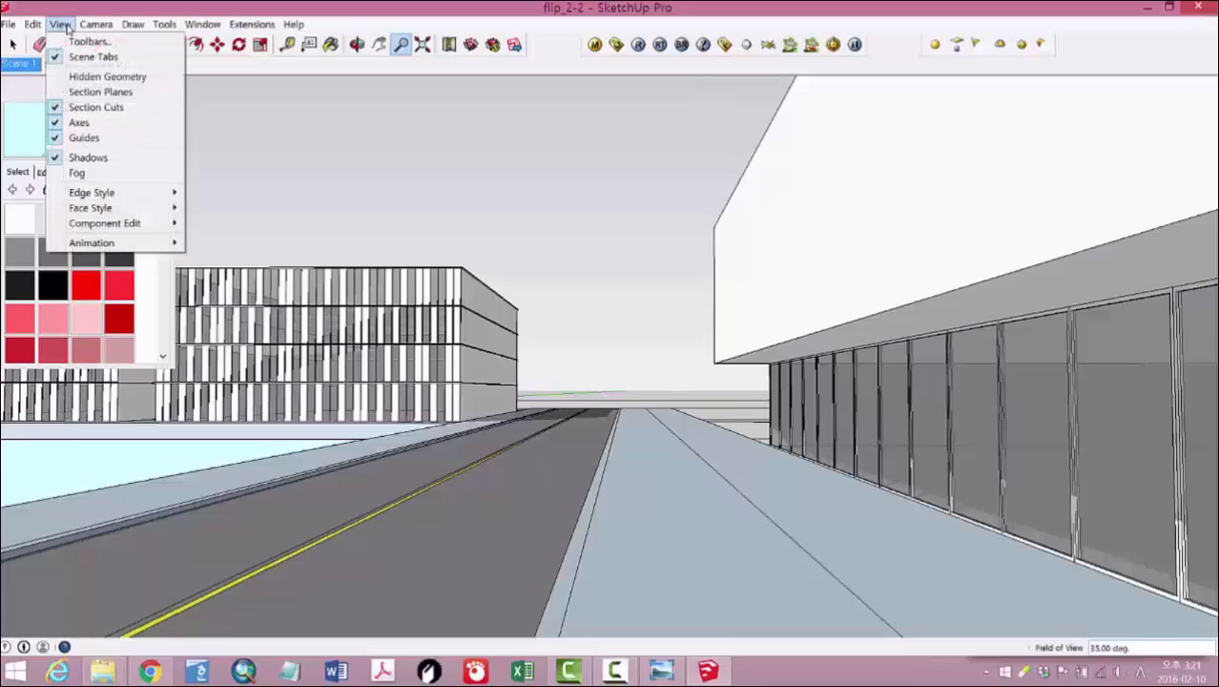
{"action": "left_click", "coordinate": [88, 41]}
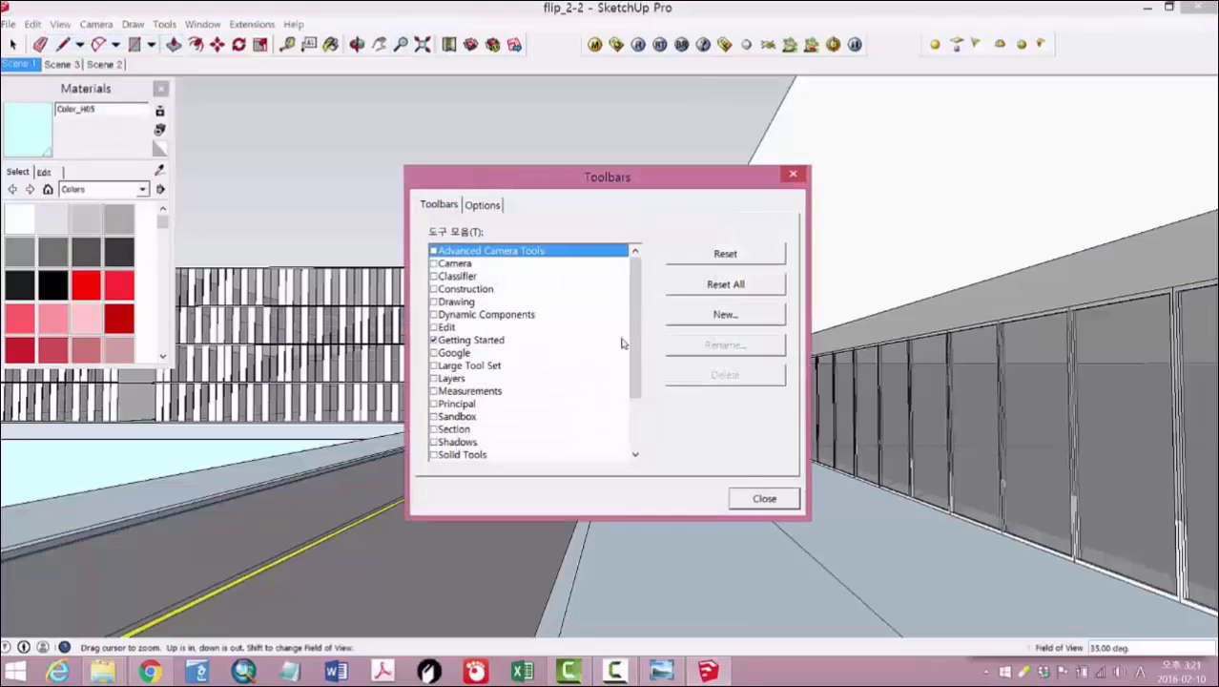
{"action": "scroll", "coordinate": [639, 342], "scroll_direction": "down", "scroll_amount": 2}
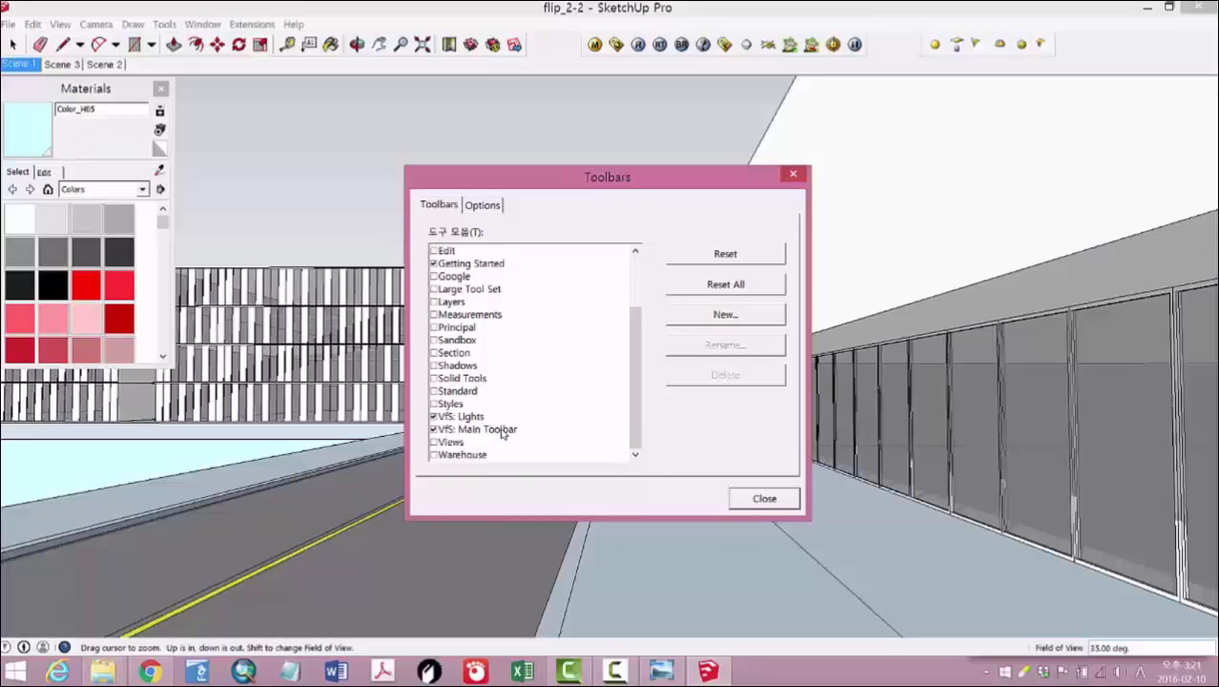
{"action": "left_click", "coordinate": [437, 420]}
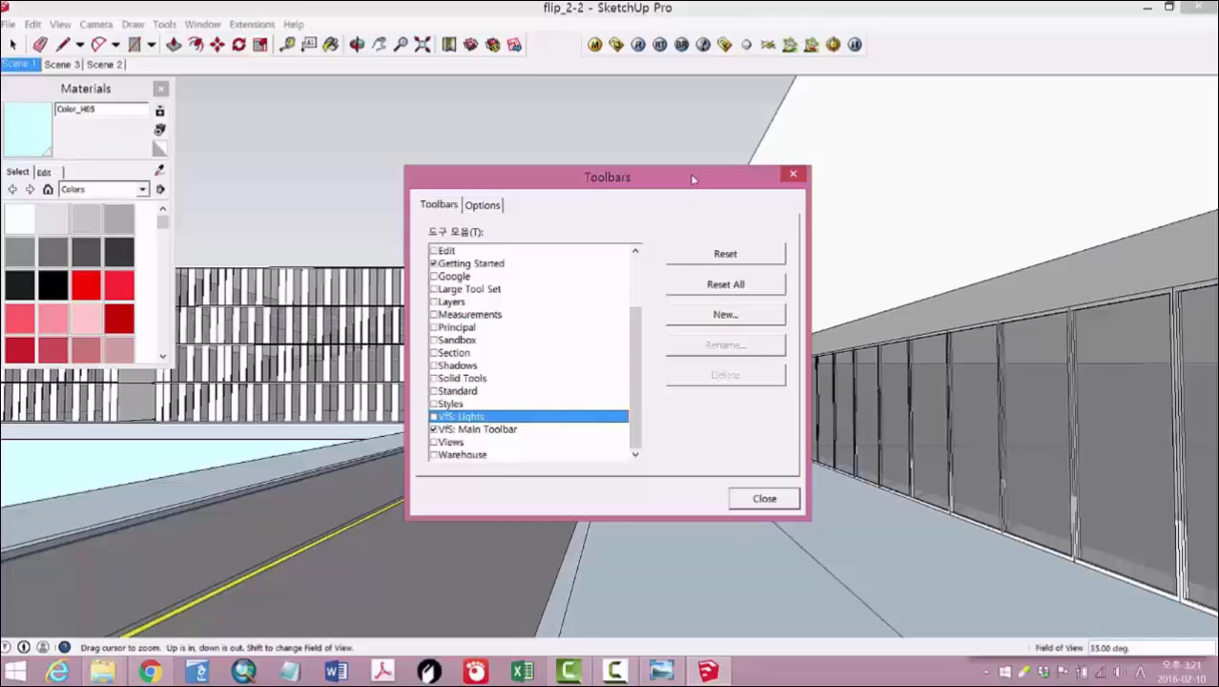
{"action": "left_click_drag", "start_coordinate": [694, 179], "coordinate": [638, 156]}
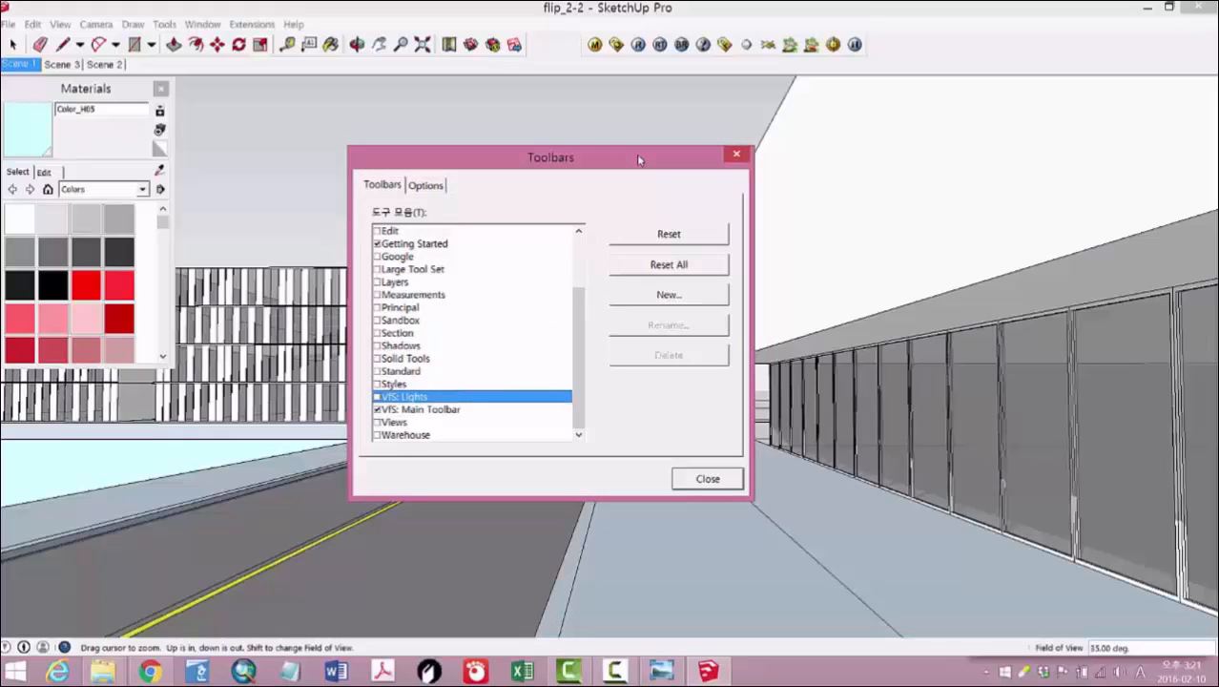
{"action": "left_click", "coordinate": [442, 410]}
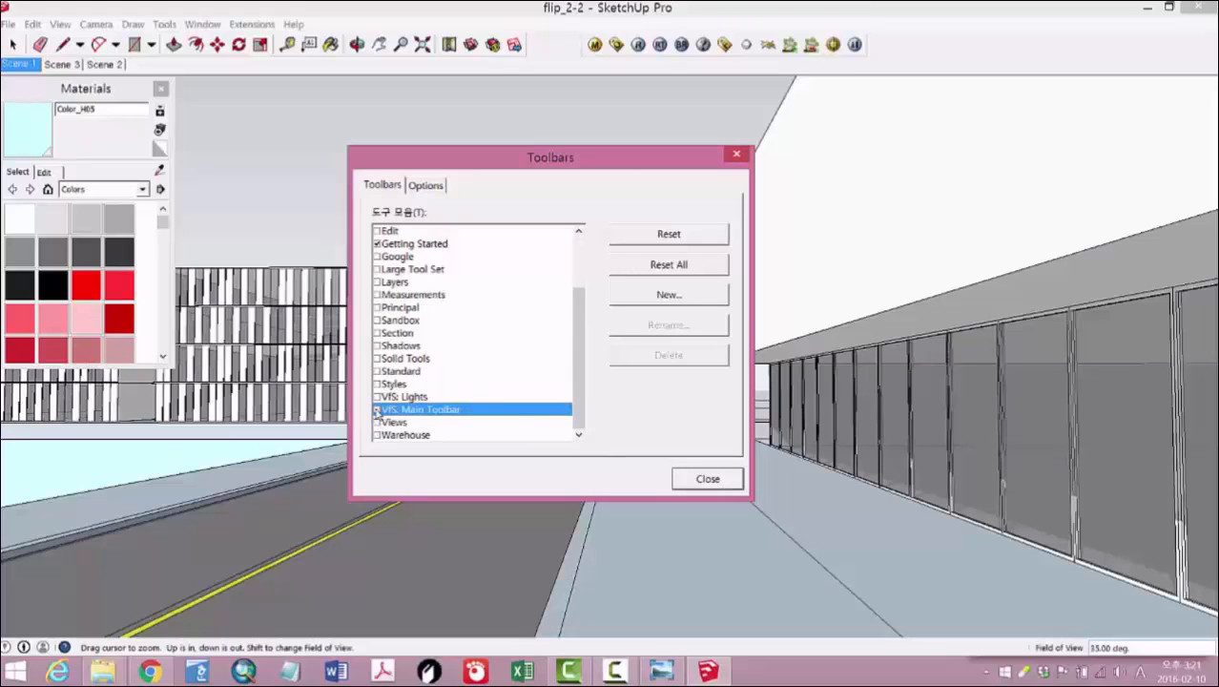
{"action": "left_click", "coordinate": [707, 478]}
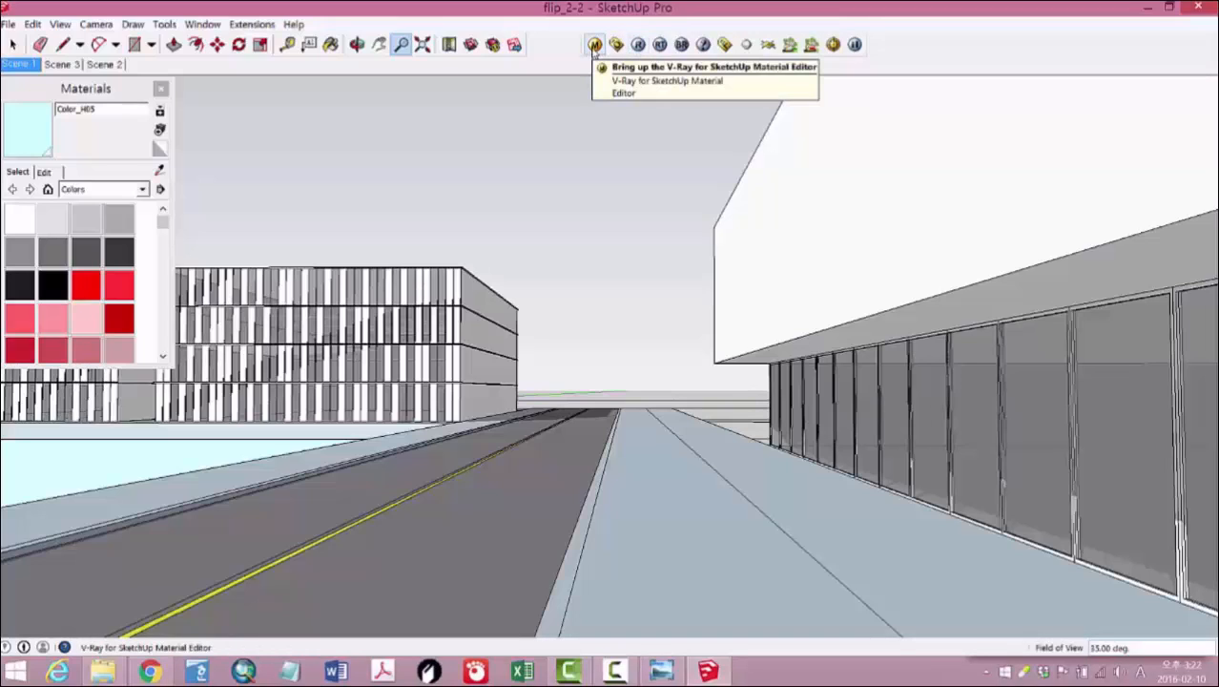
Step: Open the V-Ray material editor and examine the settings of the scene materials from Color_005 through Steve_Edges
{"action": "left_click", "coordinate": [593, 45]}
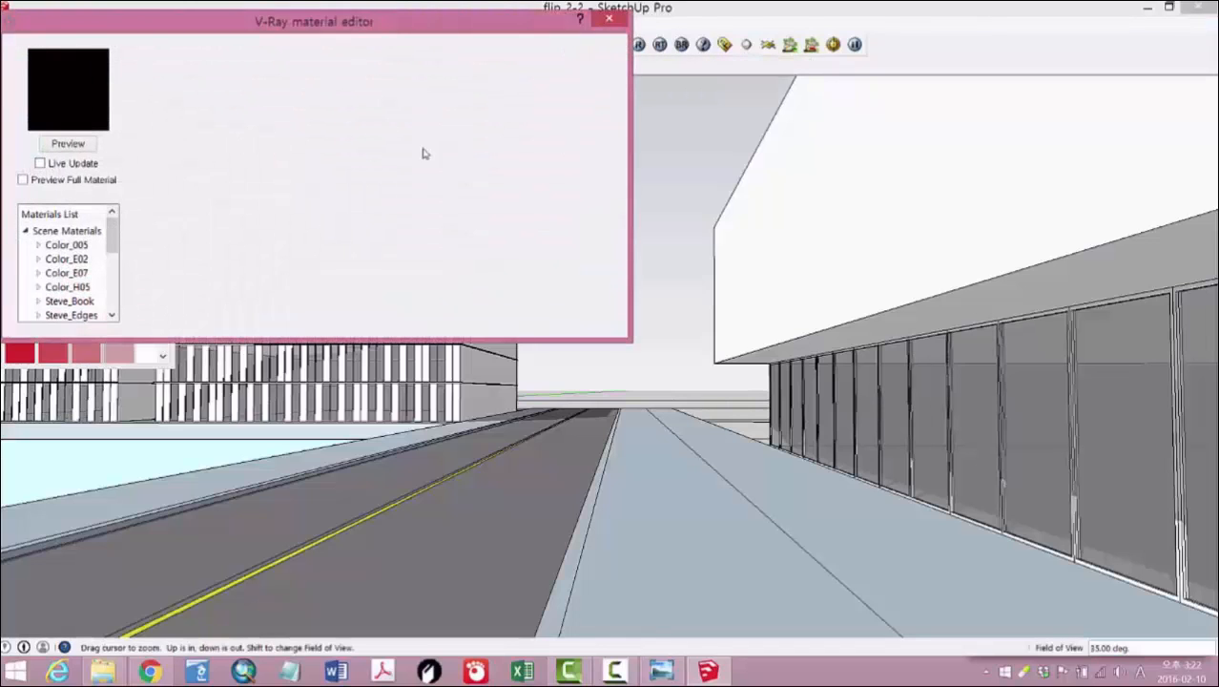
{"action": "mouse_move", "coordinate": [389, 32]}
{"action": "left_mouse_down"}
{"action": "mouse_move", "coordinate": [462, 208]}
{"action": "mouse_move", "coordinate": [565, 227]}
{"action": "left_mouse_up"}
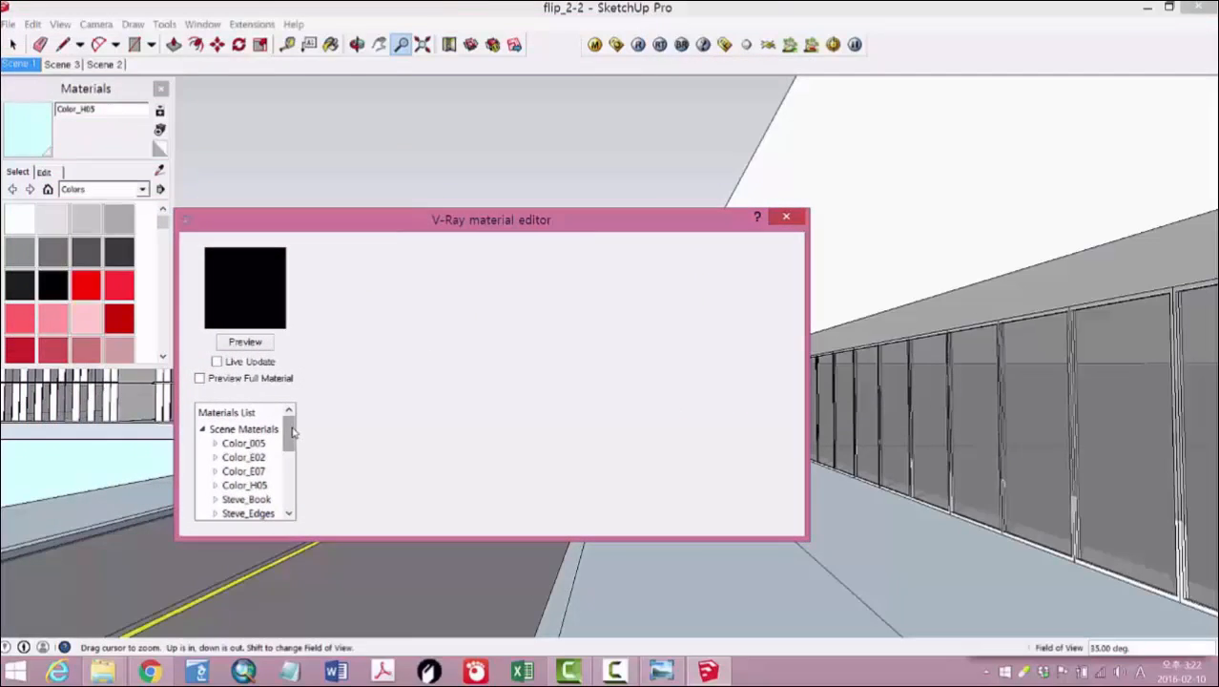
{"action": "mouse_move", "coordinate": [290, 434]}
{"action": "left_mouse_down"}
{"action": "mouse_move", "coordinate": [288, 453]}
{"action": "mouse_move", "coordinate": [288, 432]}
{"action": "left_mouse_up"}
{"action": "left_click", "coordinate": [244, 429]}
{"action": "left_click", "coordinate": [241, 444]}
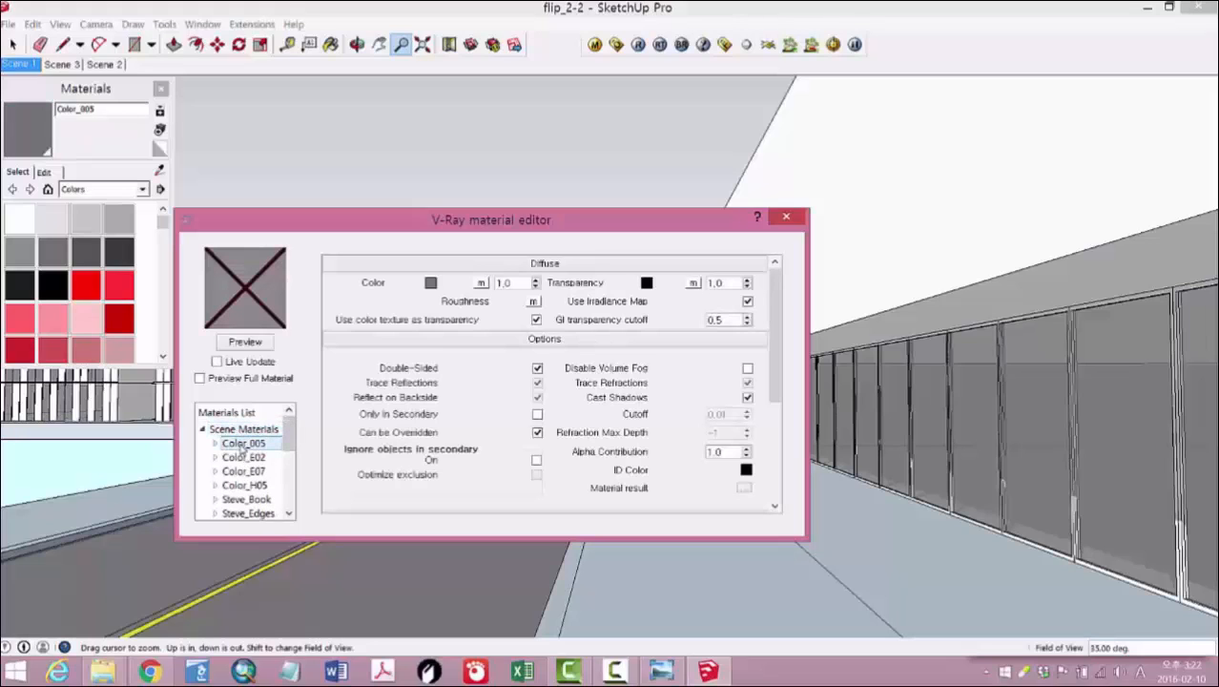
{"action": "left_click", "coordinate": [246, 458]}
{"action": "left_click", "coordinate": [247, 472]}
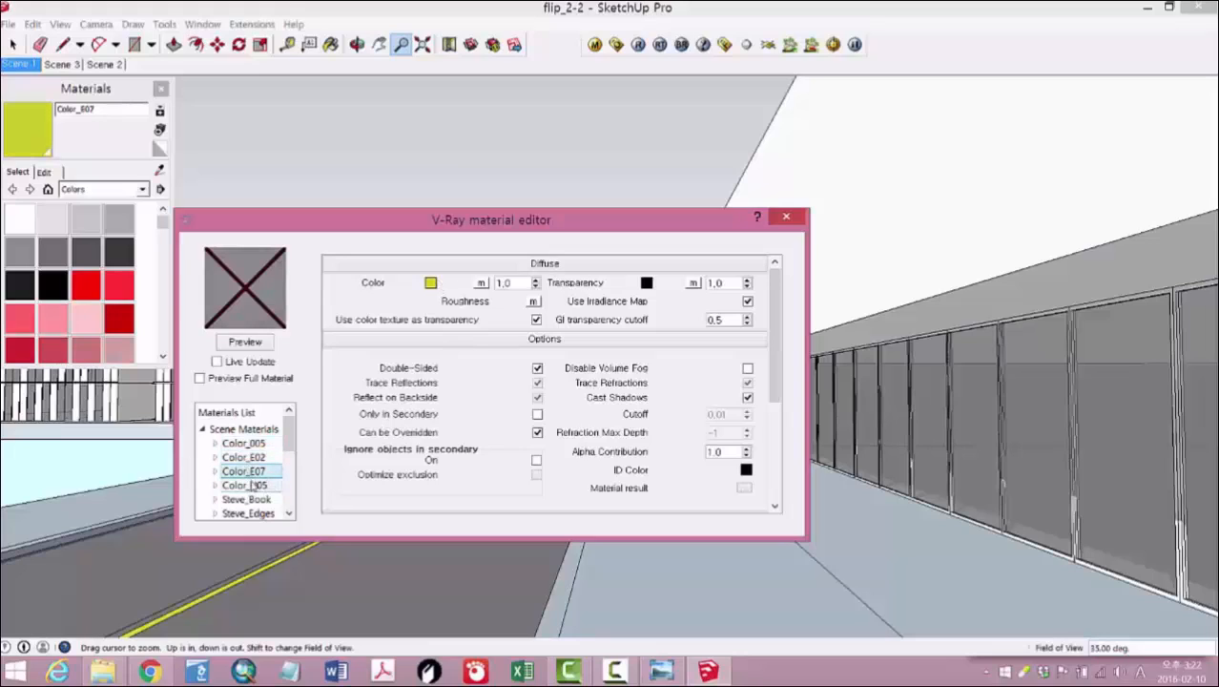
{"action": "left_click", "coordinate": [246, 486]}
{"action": "left_click", "coordinate": [247, 499]}
{"action": "left_click", "coordinate": [248, 513]}
{"action": "scroll", "coordinate": [250, 488], "scroll_direction": "down", "scroll_amount": 1}
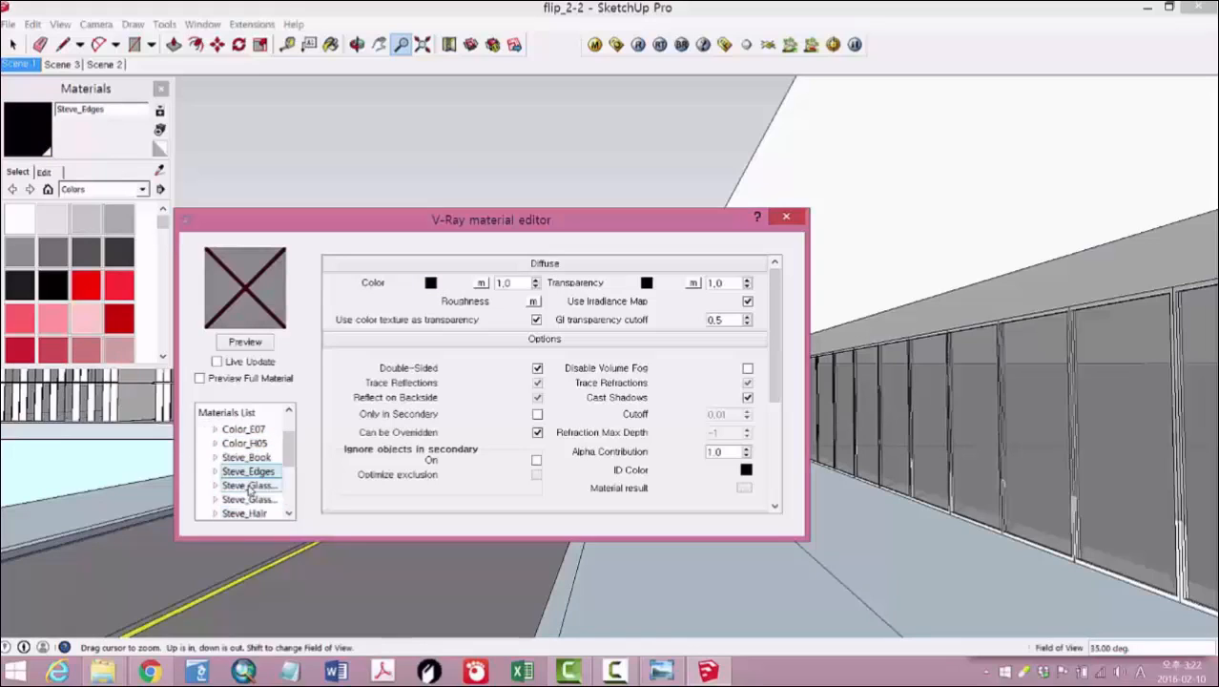
Step: Look back over the Steve_Book, Color_H05 and Color_005 material settings, and close the V-Ray material editor
{"action": "left_click", "coordinate": [247, 457]}
{"action": "left_click", "coordinate": [245, 443]}
{"action": "scroll", "coordinate": [247, 472], "scroll_direction": "up", "scroll_amount": 1}
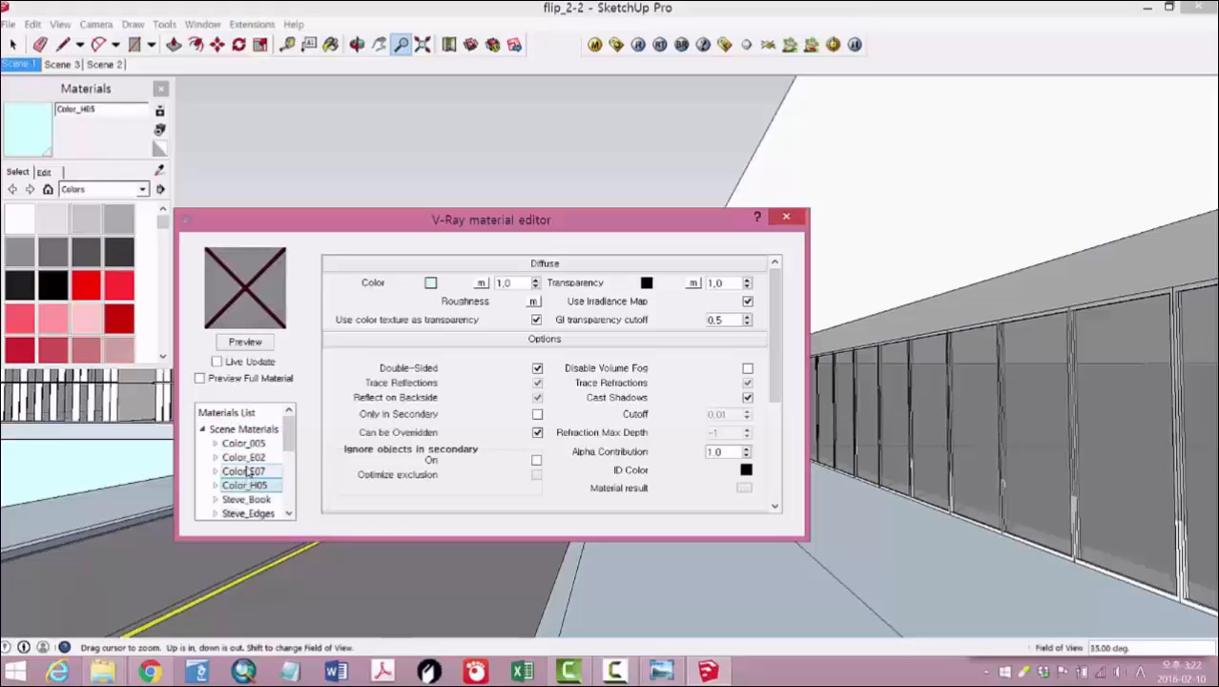
{"action": "left_click", "coordinate": [246, 444]}
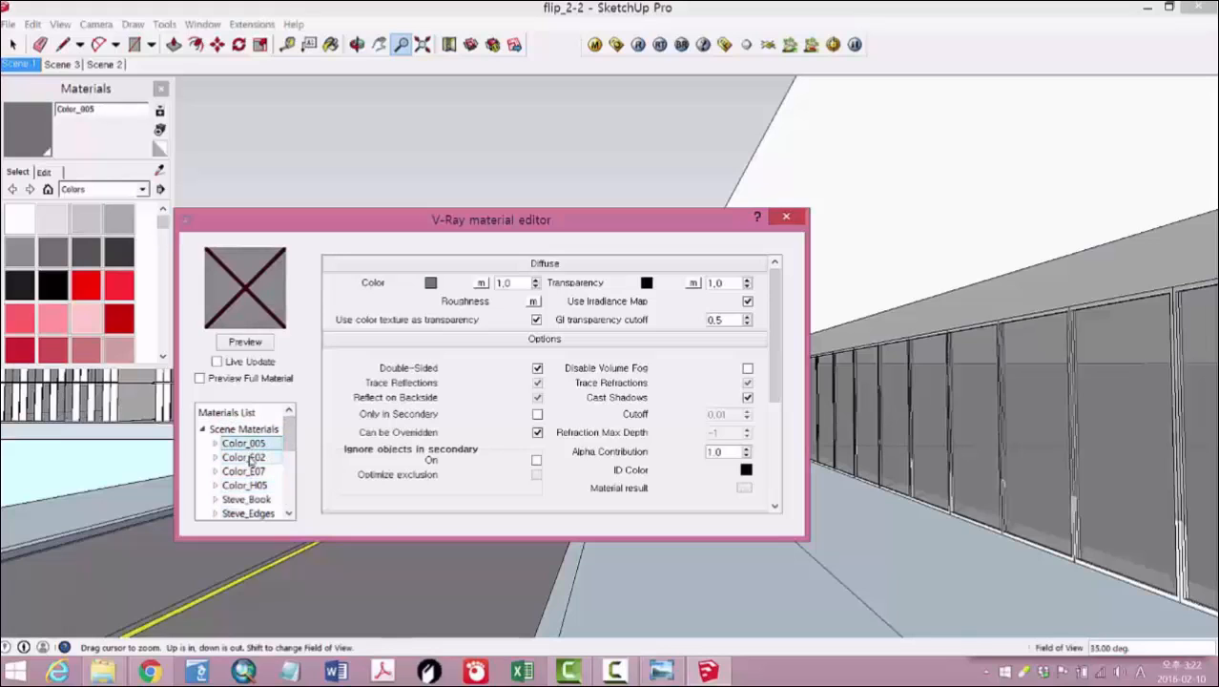
{"action": "left_click_drag", "start_coordinate": [570, 220], "coordinate": [472, 261]}
{"action": "left_click_drag", "start_coordinate": [597, 257], "coordinate": [580, 261]}
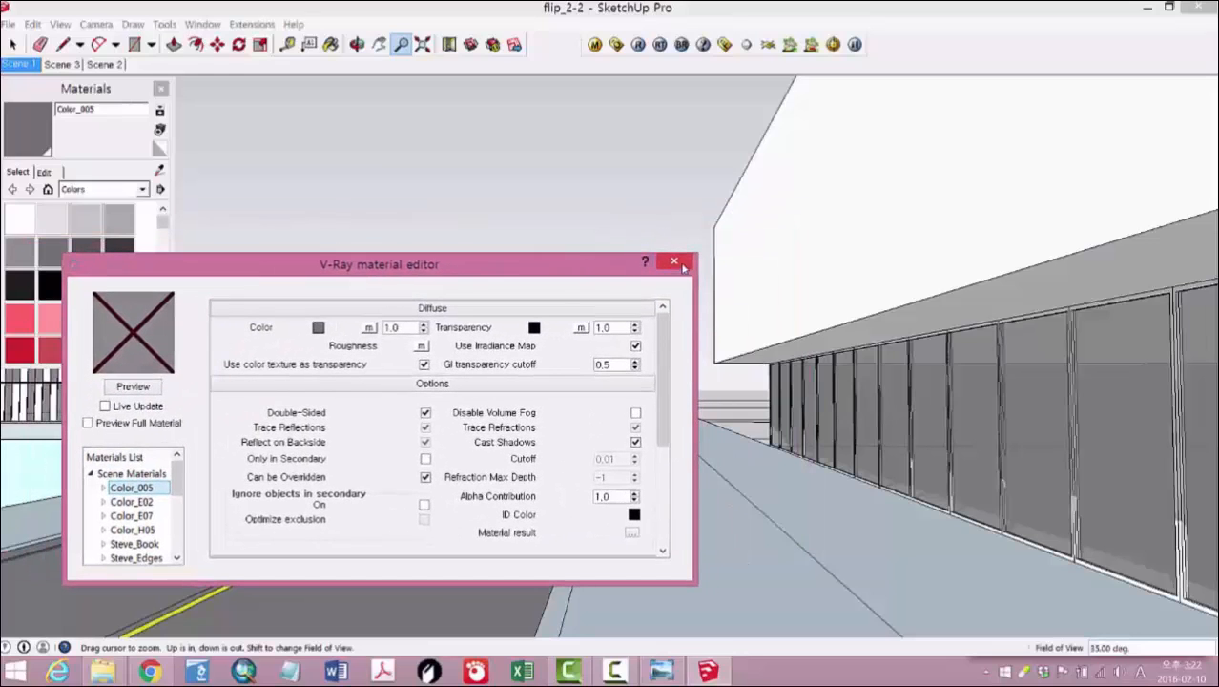
{"action": "left_click", "coordinate": [675, 262]}
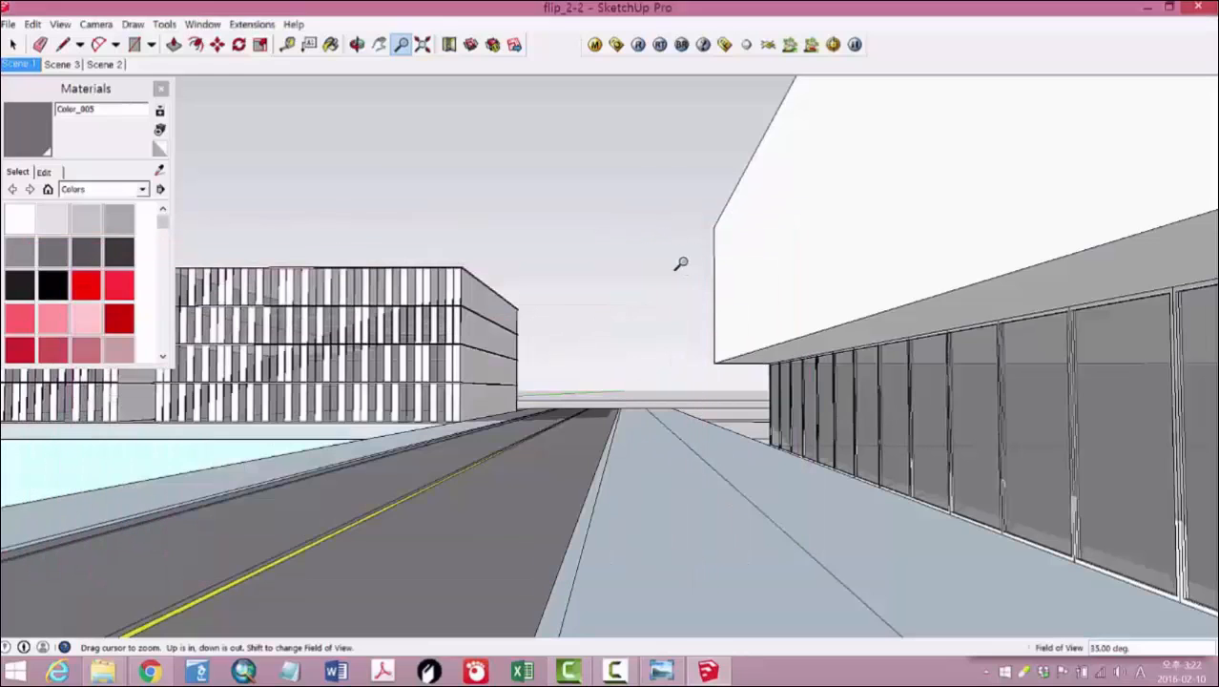
Step: Open the V-Ray option editor, look over its render setting categories from Global switches to Caustics, and close it
{"action": "left_click", "coordinate": [617, 45]}
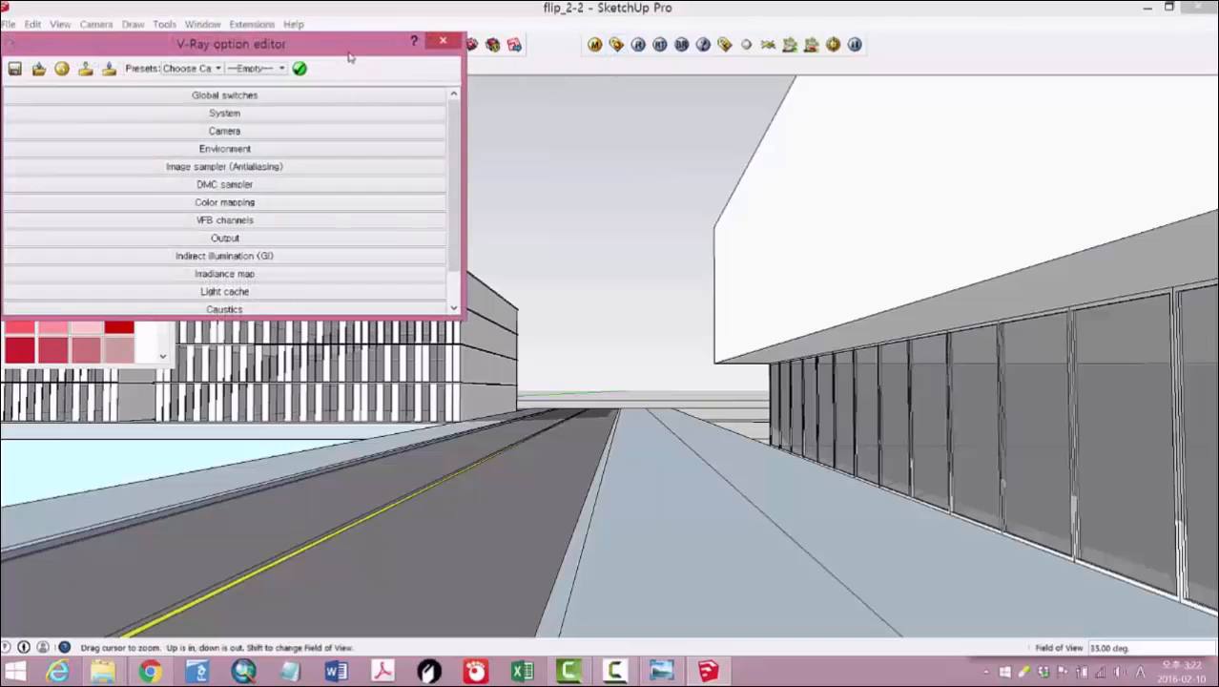
{"action": "left_click_drag", "start_coordinate": [349, 57], "coordinate": [541, 246]}
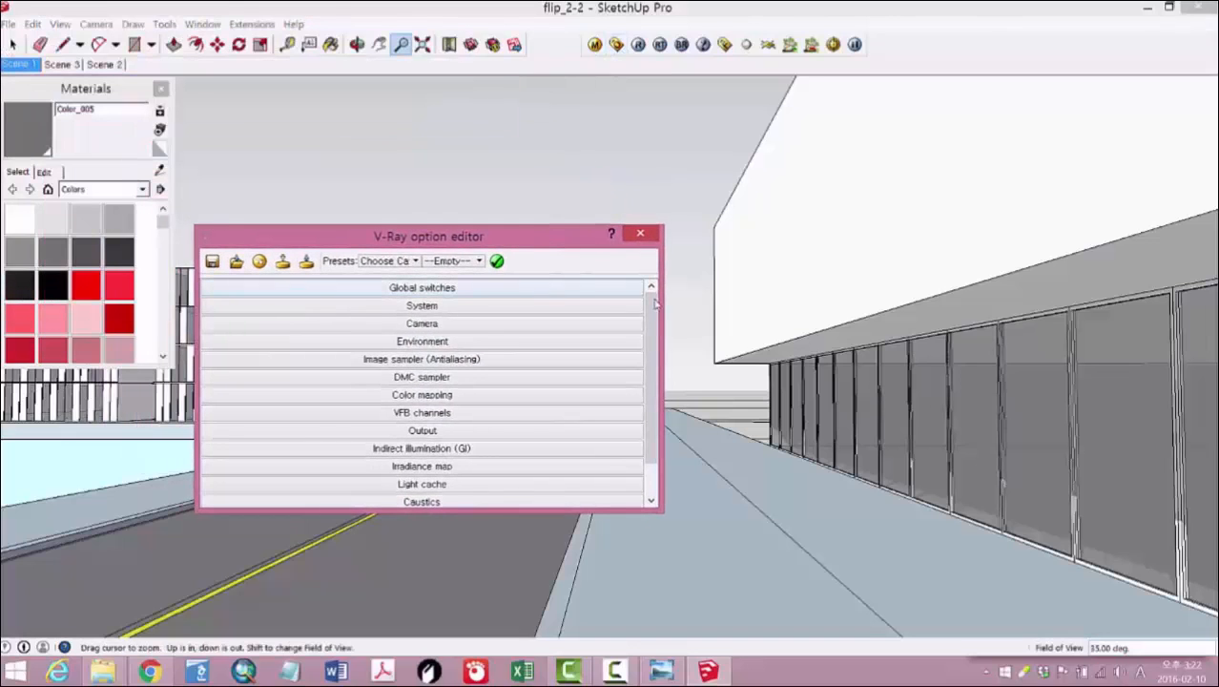
{"action": "mouse_move", "coordinate": [655, 302]}
{"action": "left_mouse_down"}
{"action": "mouse_move", "coordinate": [658, 349]}
{"action": "mouse_move", "coordinate": [651, 293]}
{"action": "left_mouse_up"}
{"action": "left_click_drag", "start_coordinate": [546, 239], "coordinate": [549, 251]}
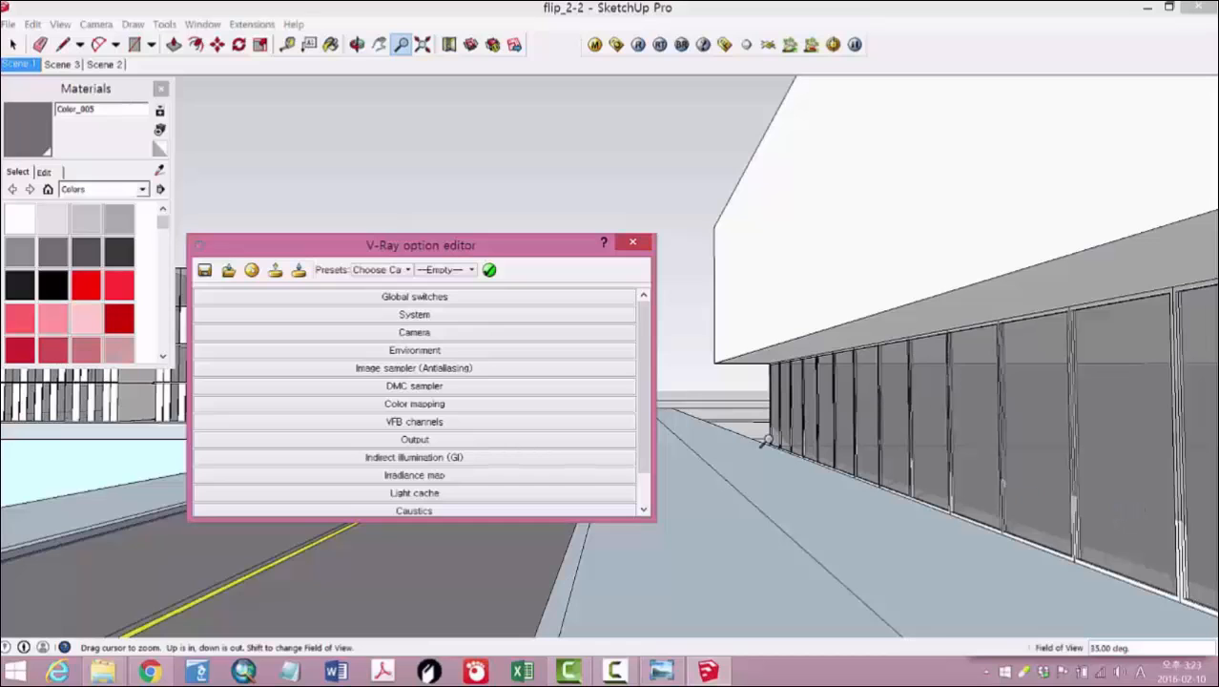
{"action": "left_click_drag", "start_coordinate": [517, 254], "coordinate": [493, 226]}
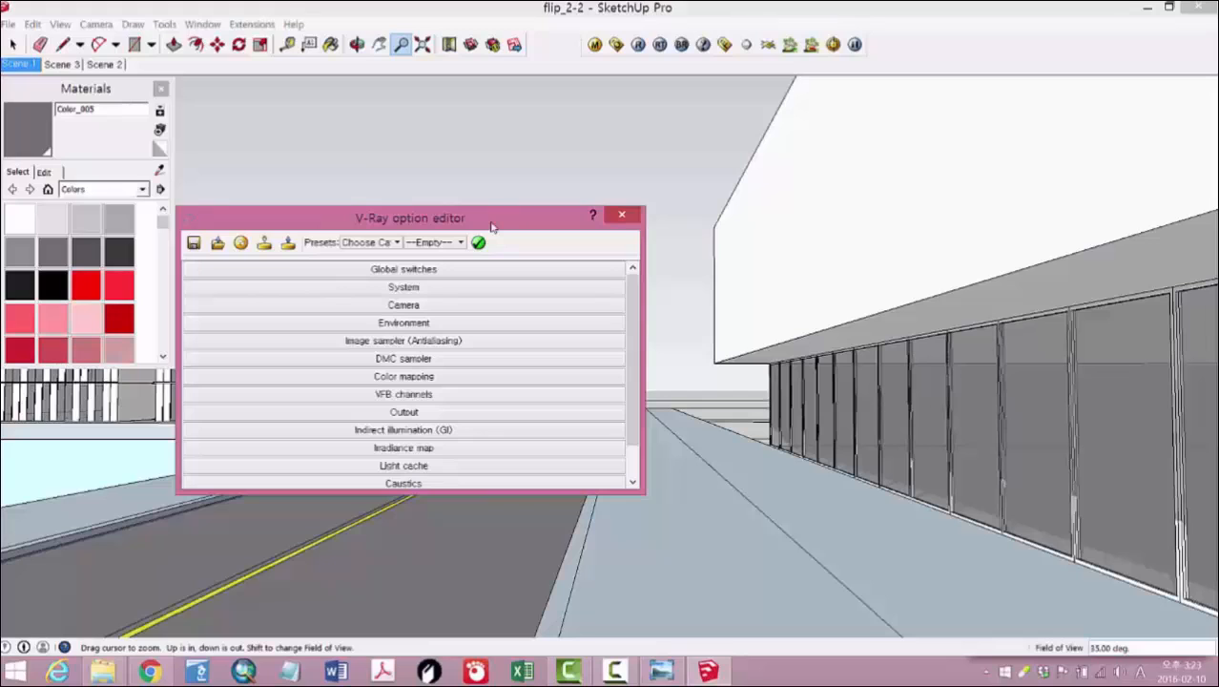
{"action": "left_click_drag", "start_coordinate": [492, 226], "coordinate": [477, 230]}
{"action": "left_click", "coordinate": [602, 222]}
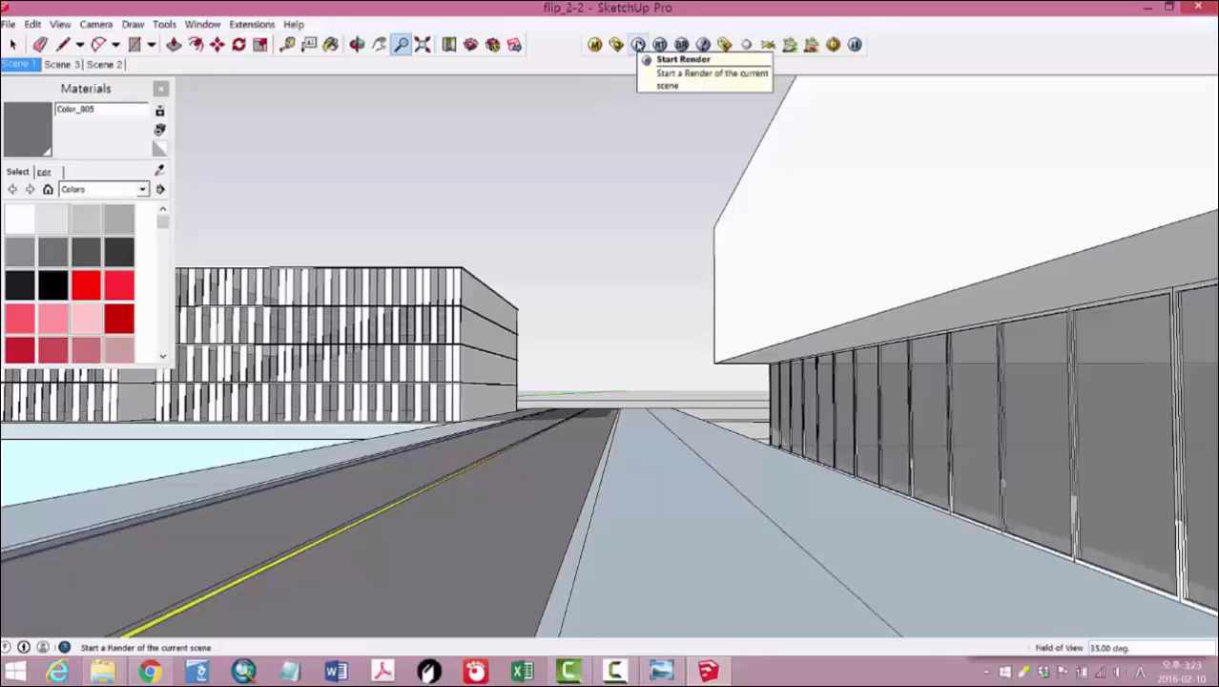
Step: Render the Scene 1 street view with V-Ray, inspect the finished image in an enlarged frame buffer, and close it
{"action": "left_click", "coordinate": [638, 45]}
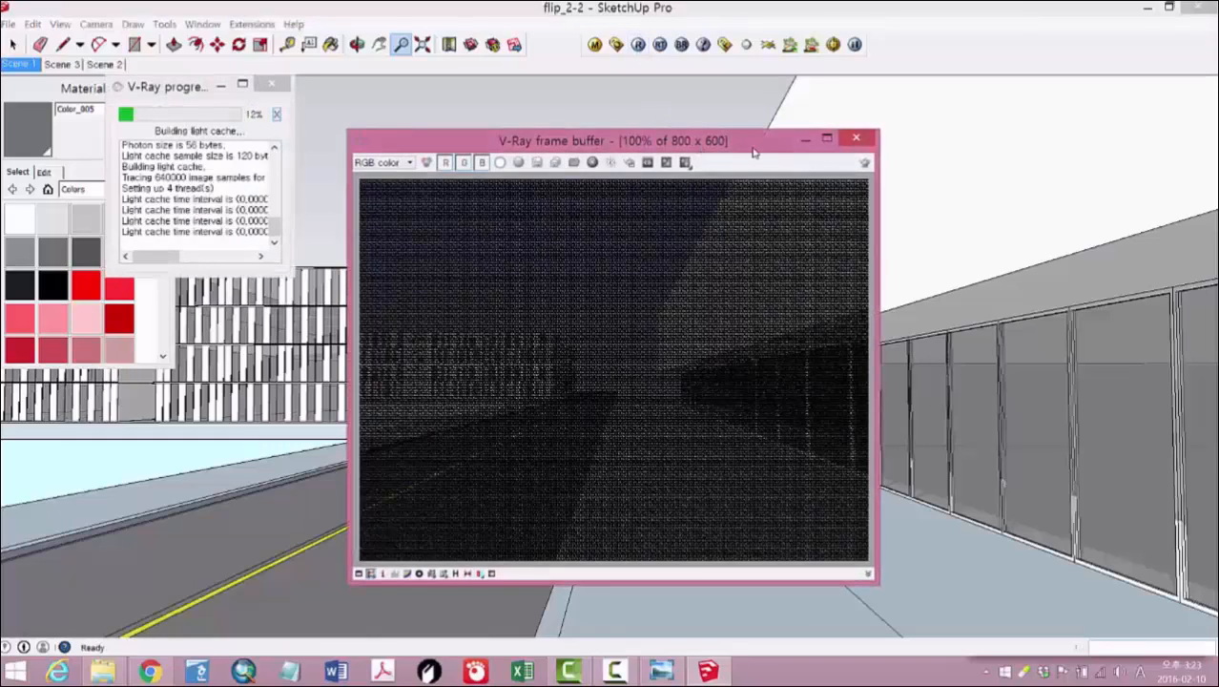
{"action": "left_click_drag", "start_coordinate": [756, 151], "coordinate": [723, 127]}
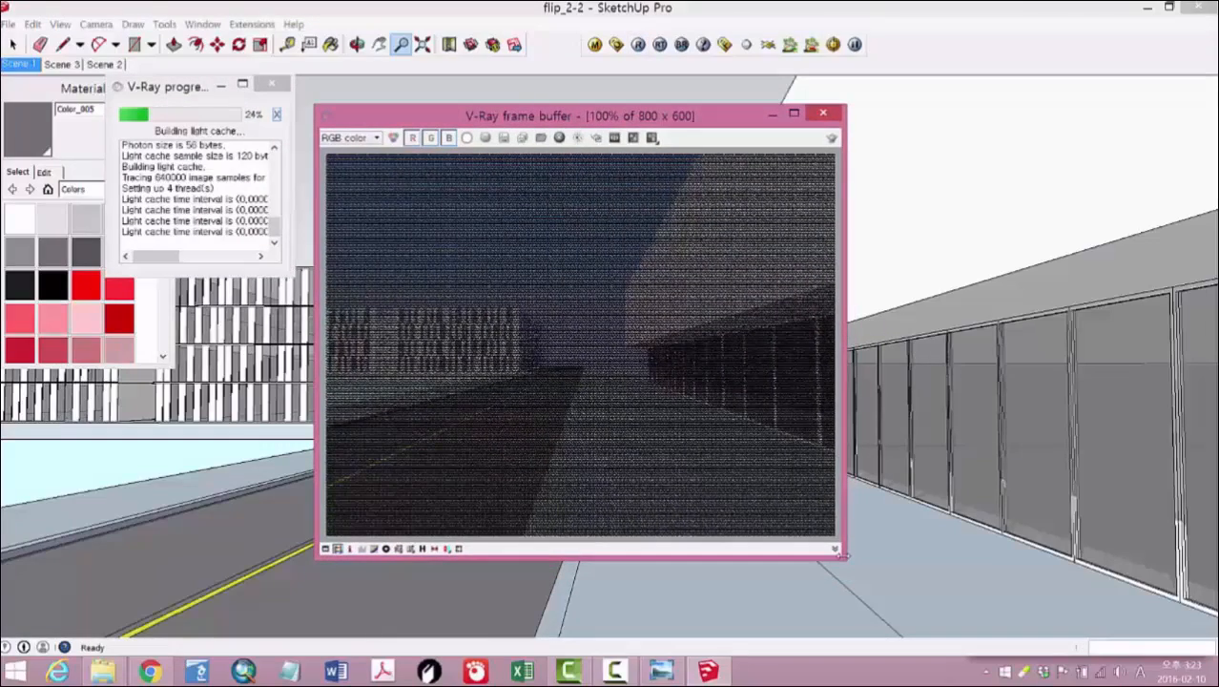
{"action": "left_click_drag", "start_coordinate": [841, 553], "coordinate": [907, 558]}
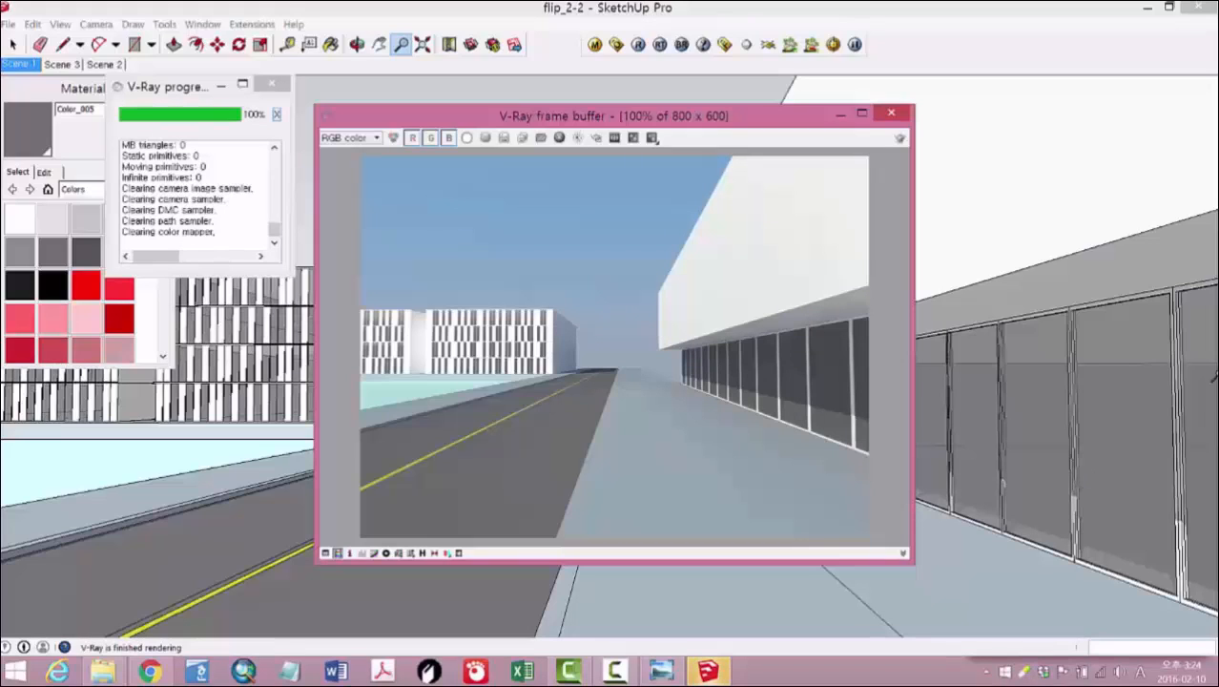
{"action": "left_click_drag", "start_coordinate": [817, 127], "coordinate": [829, 137]}
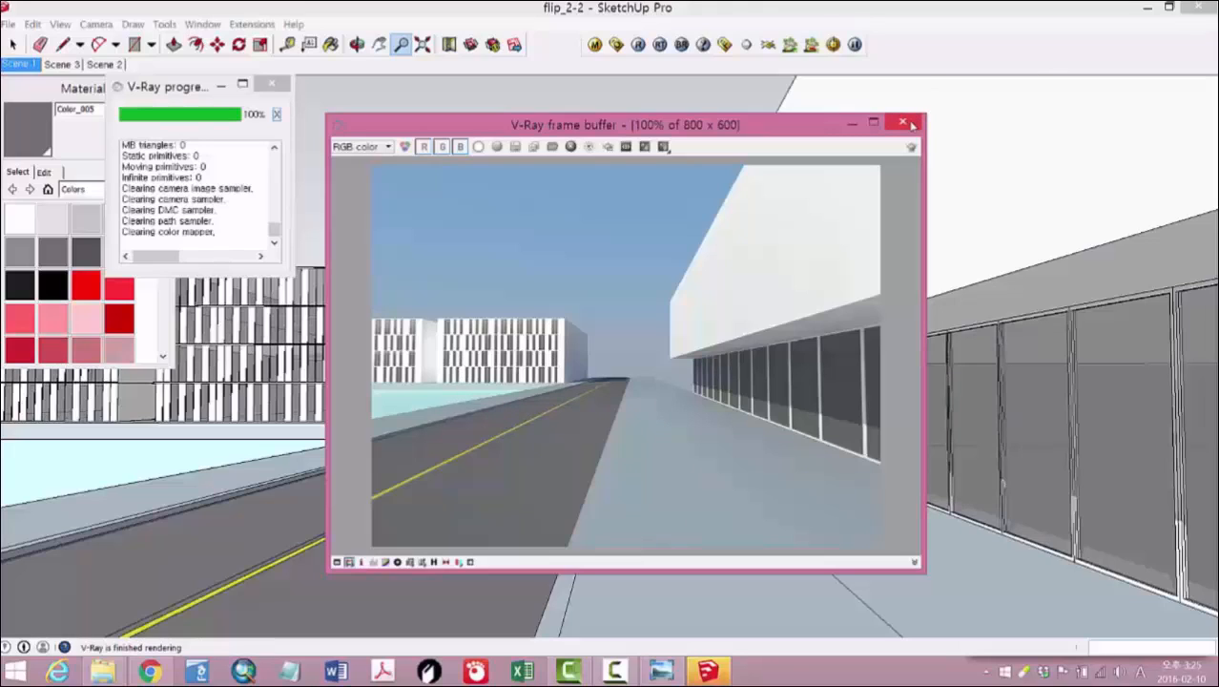
{"action": "left_click_drag", "start_coordinate": [795, 130], "coordinate": [769, 130]}
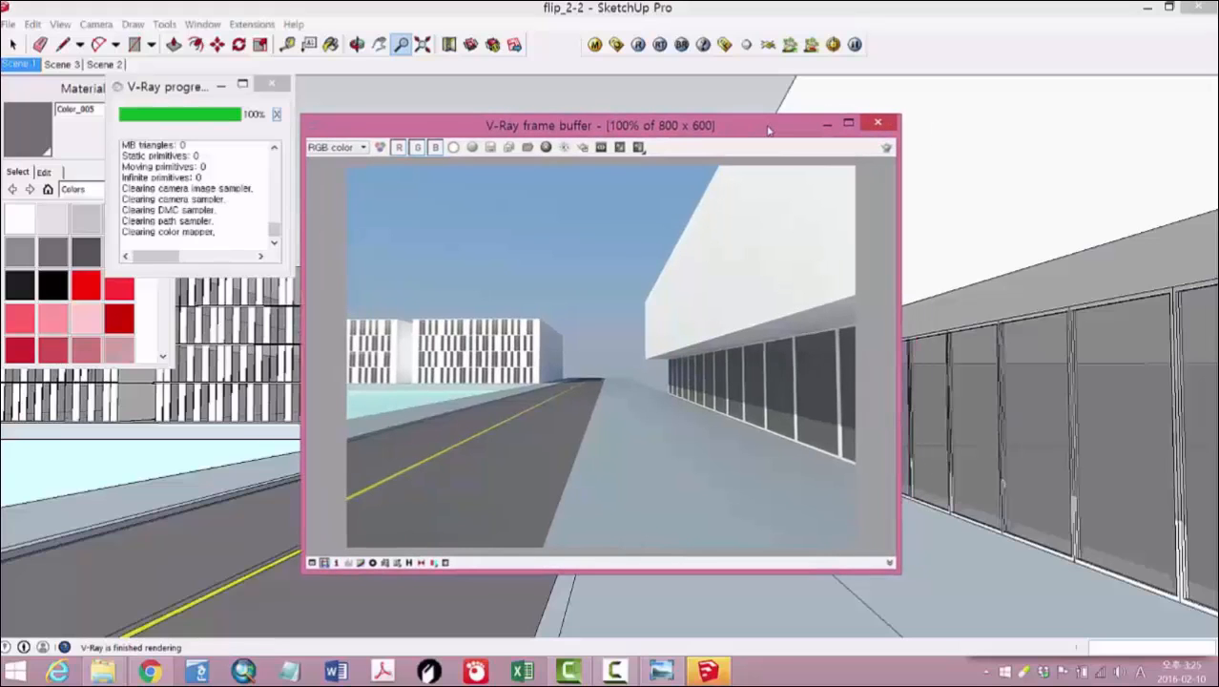
{"action": "left_click", "coordinate": [878, 125]}
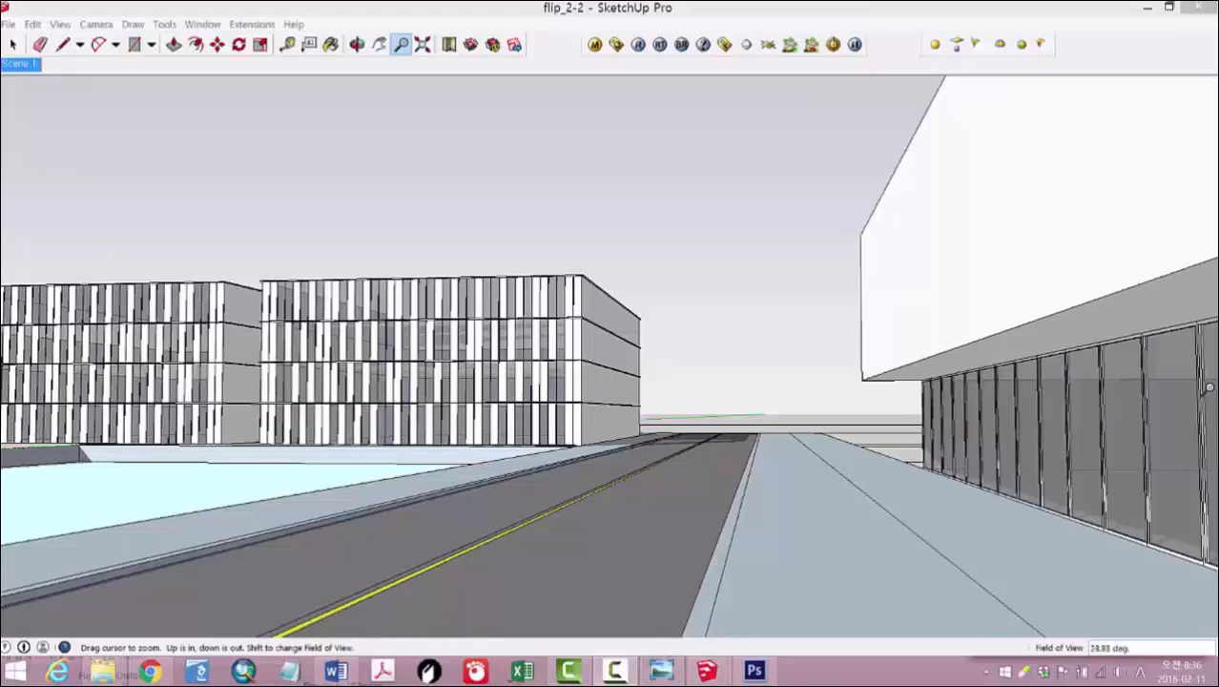
Step: Switch the street view to Two-Point Perspective, reframe the road and buildings, and update Scene 1 with this view
{"action": "left_click", "coordinate": [94, 24]}
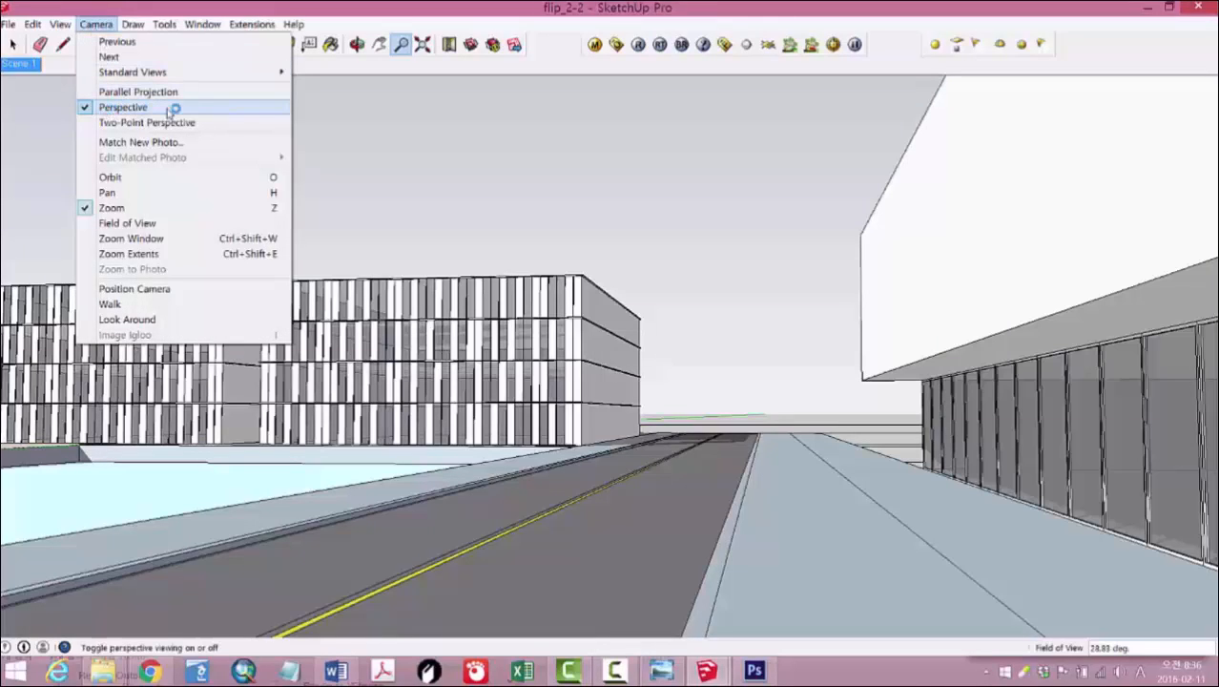
{"action": "left_click", "coordinate": [93, 125]}
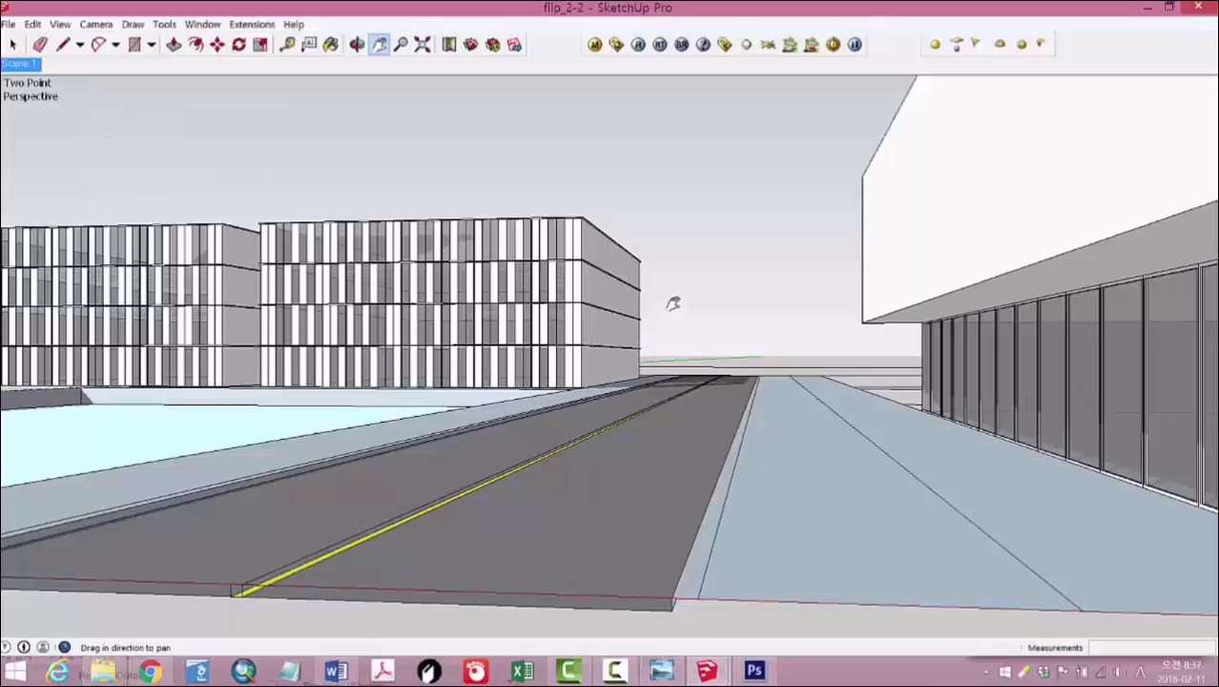
{"action": "left_click_drag", "start_coordinate": [675, 305], "coordinate": [671, 358]}
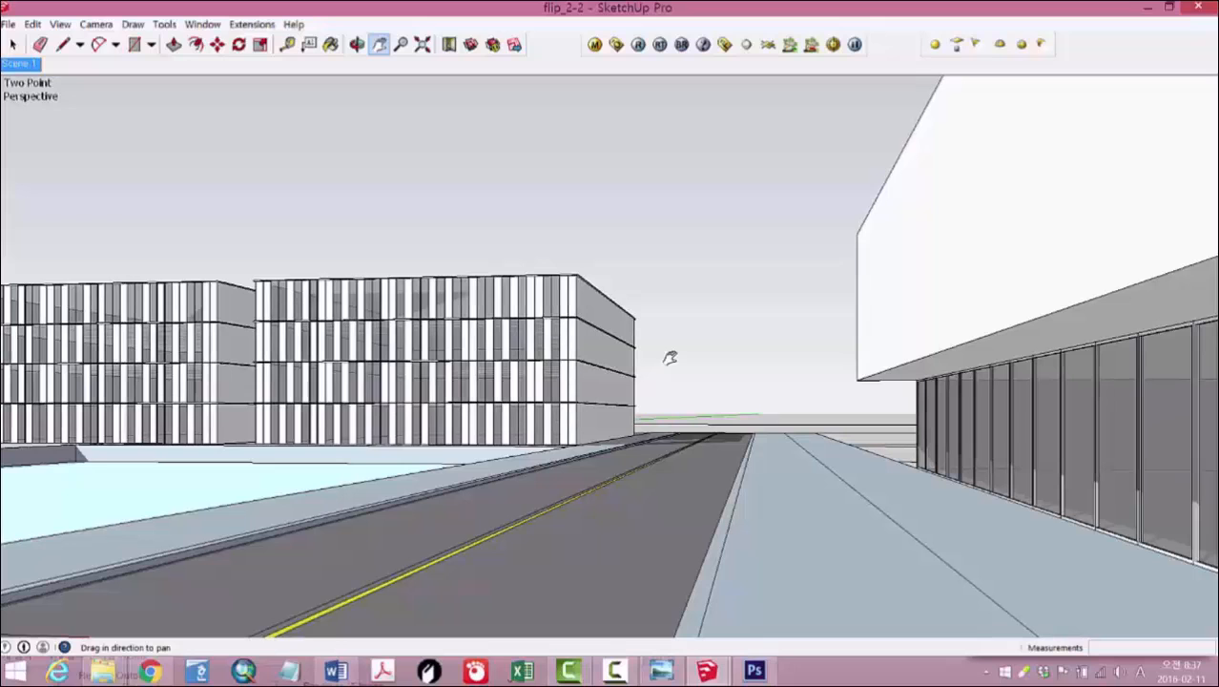
{"action": "left_click_drag", "start_coordinate": [671, 358], "coordinate": [669, 356]}
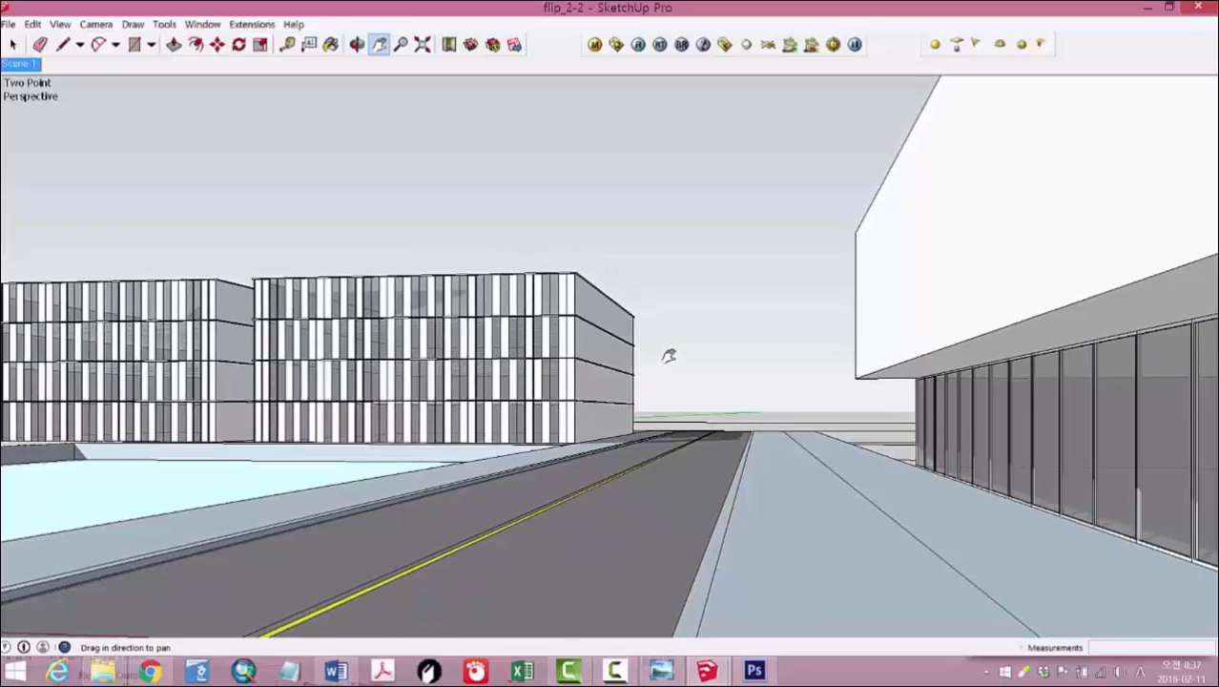
{"action": "mouse_move", "coordinate": [721, 389]}
{"action": "left_mouse_down"}
{"action": "mouse_move", "coordinate": [711, 383]}
{"action": "mouse_move", "coordinate": [722, 391]}
{"action": "left_mouse_up"}
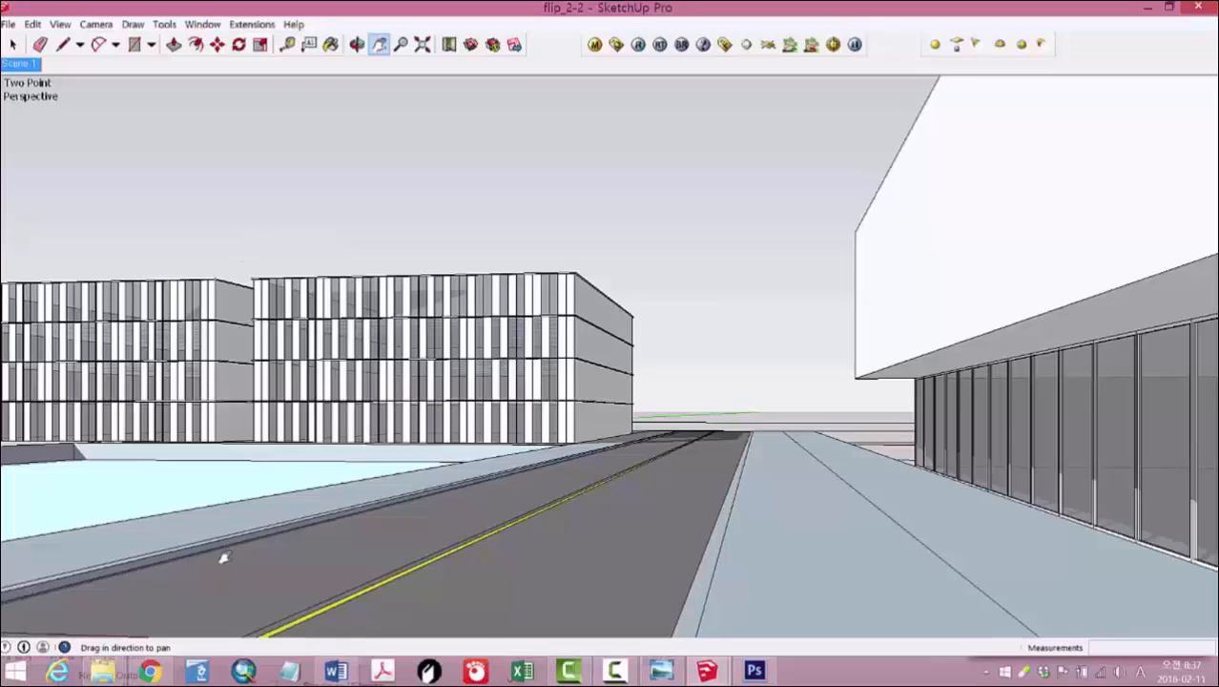
{"action": "right_click", "coordinate": [17, 62]}
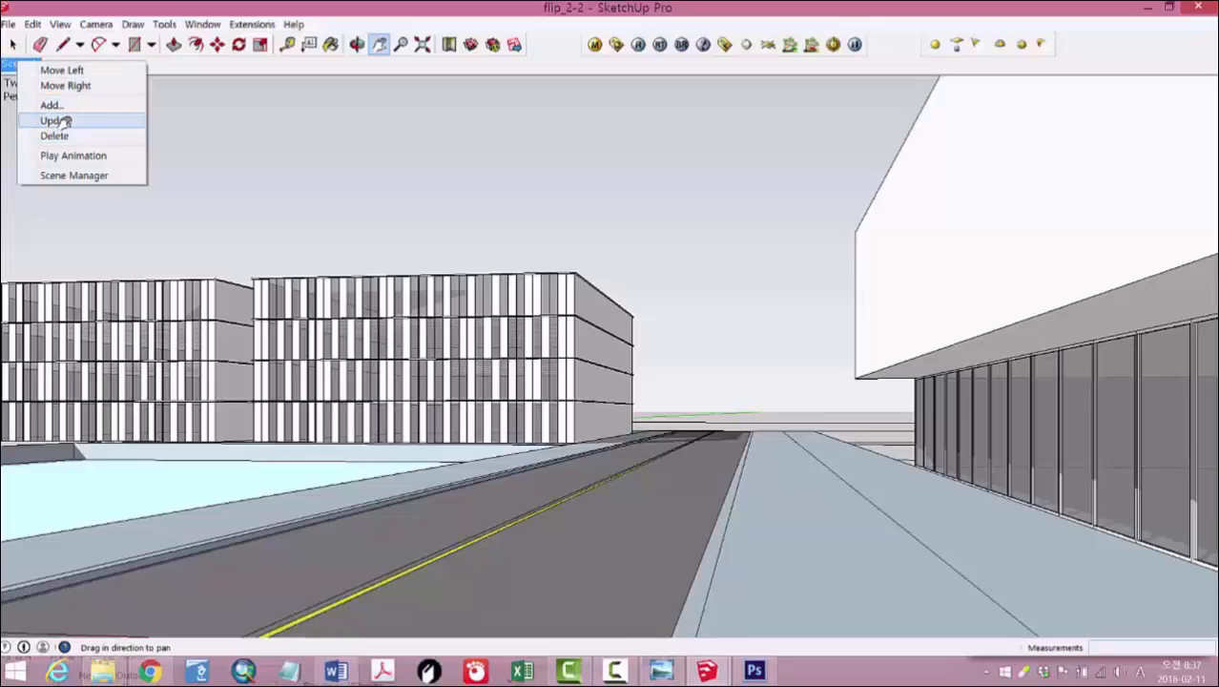
{"action": "left_click", "coordinate": [55, 120]}
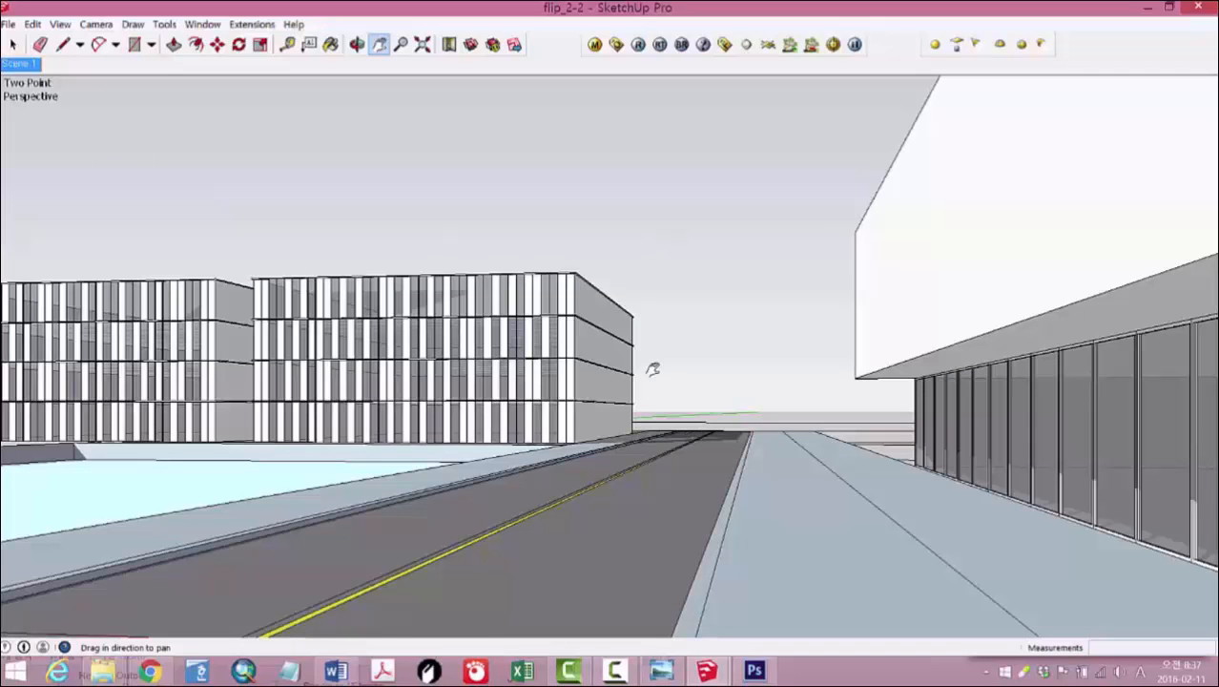
Step: Orbit away from the street view and restore the saved Scene 1 view
{"action": "mouse_move", "coordinate": [466, 334]}
{"action": "middle_mouse_down"}
{"action": "mouse_move", "coordinate": [506, 330]}
{"action": "mouse_move", "coordinate": [477, 331]}
{"action": "middle_mouse_up"}
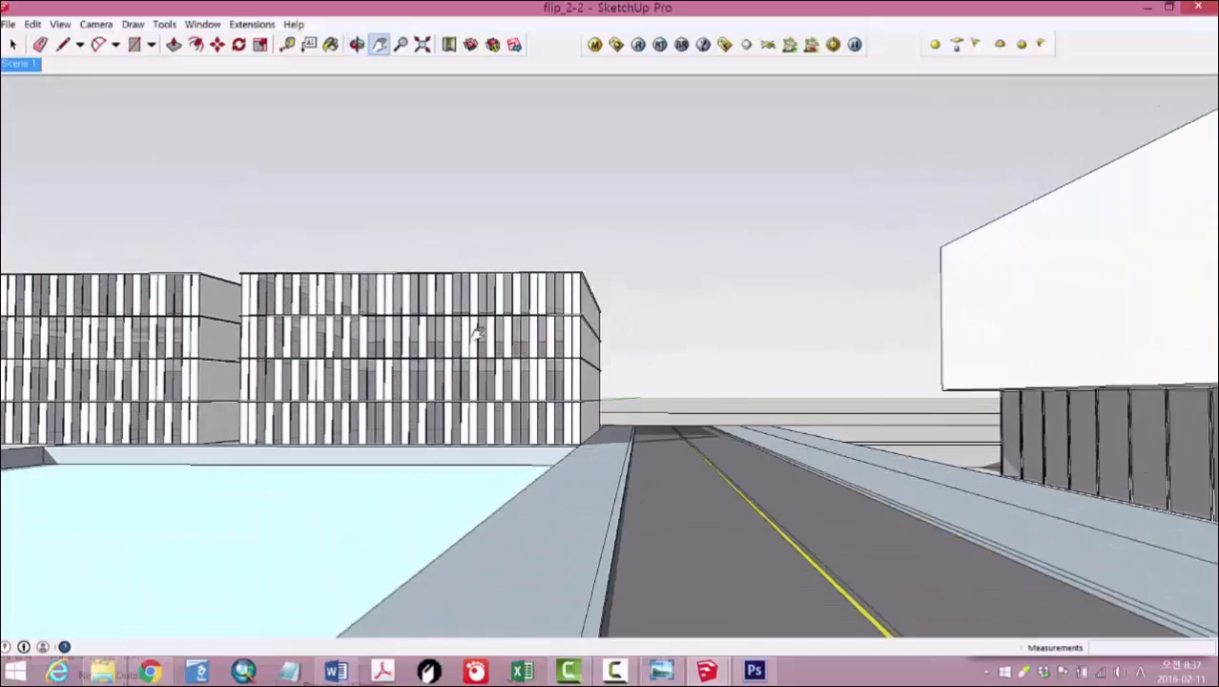
{"action": "left_click", "coordinate": [20, 65]}
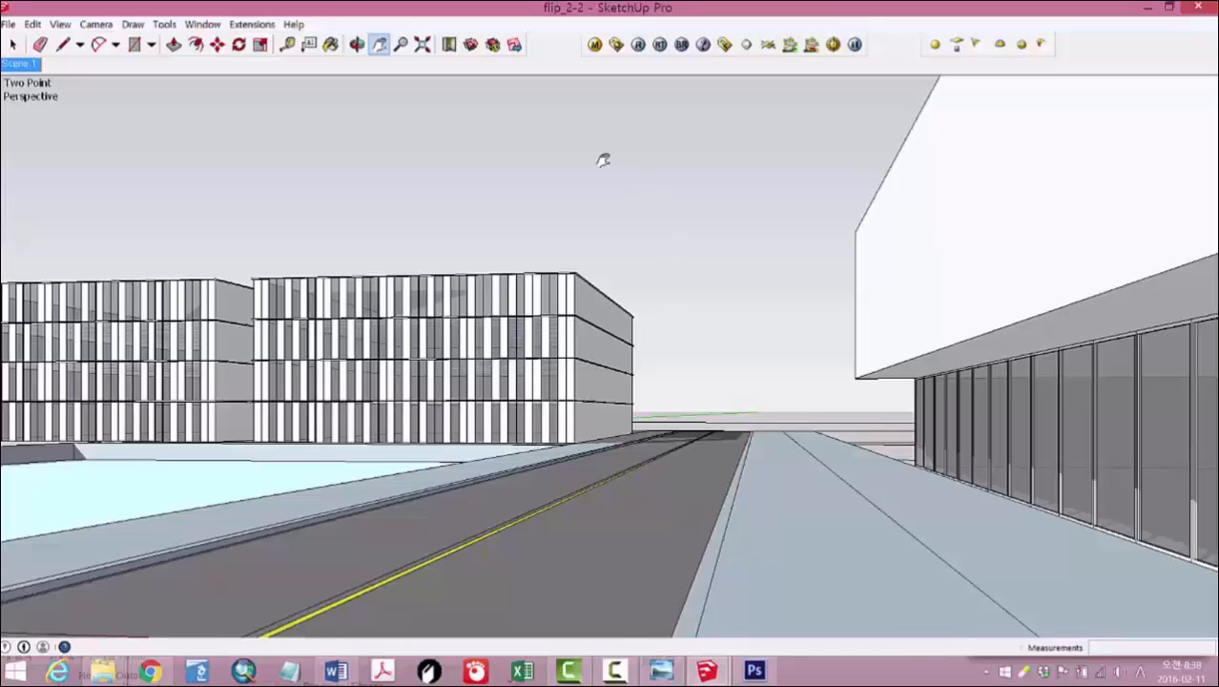
Step: Open the V-Ray option editor and enlarge it to list every setting category down to RTEngine
{"action": "left_click", "coordinate": [617, 47]}
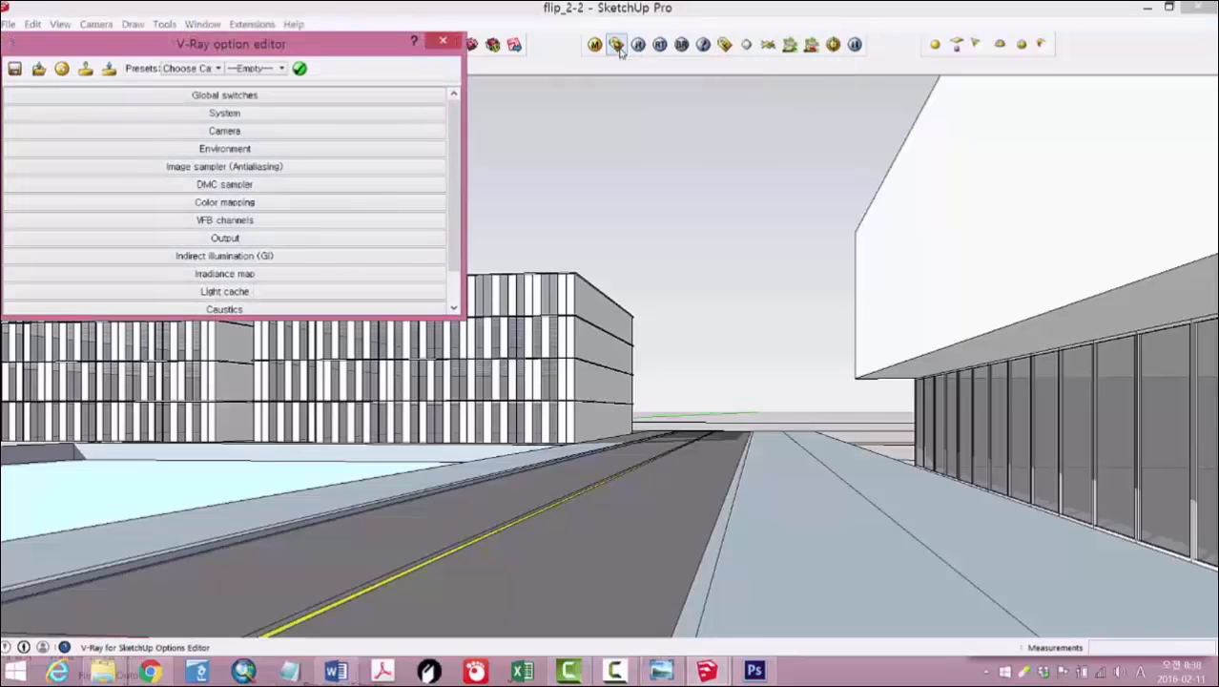
{"action": "left_click_drag", "start_coordinate": [377, 102], "coordinate": [444, 128]}
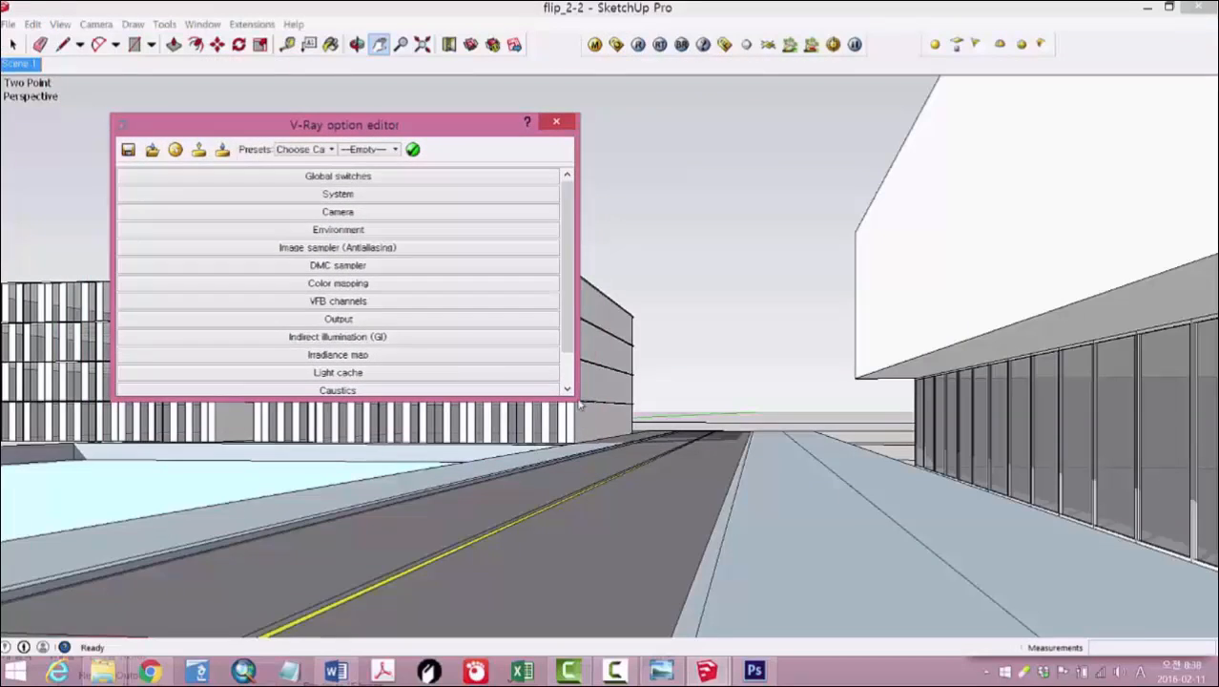
{"action": "scroll", "coordinate": [563, 382], "scroll_direction": "down", "scroll_amount": 1}
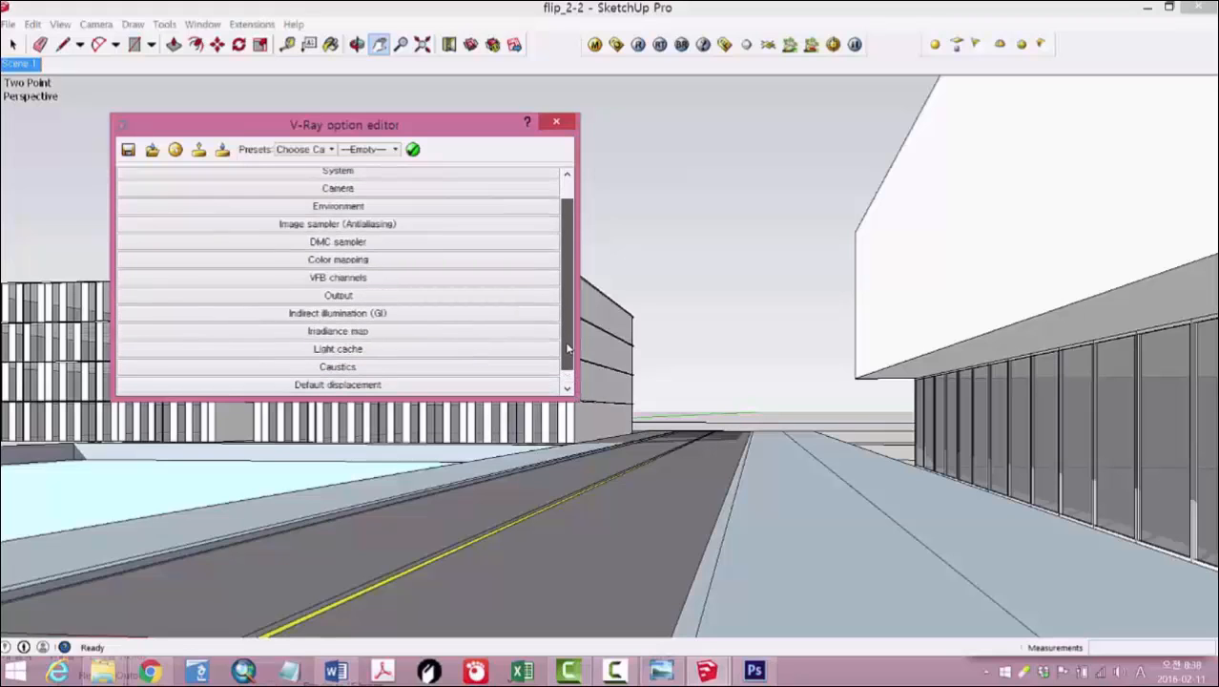
{"action": "left_click_drag", "start_coordinate": [559, 402], "coordinate": [571, 552]}
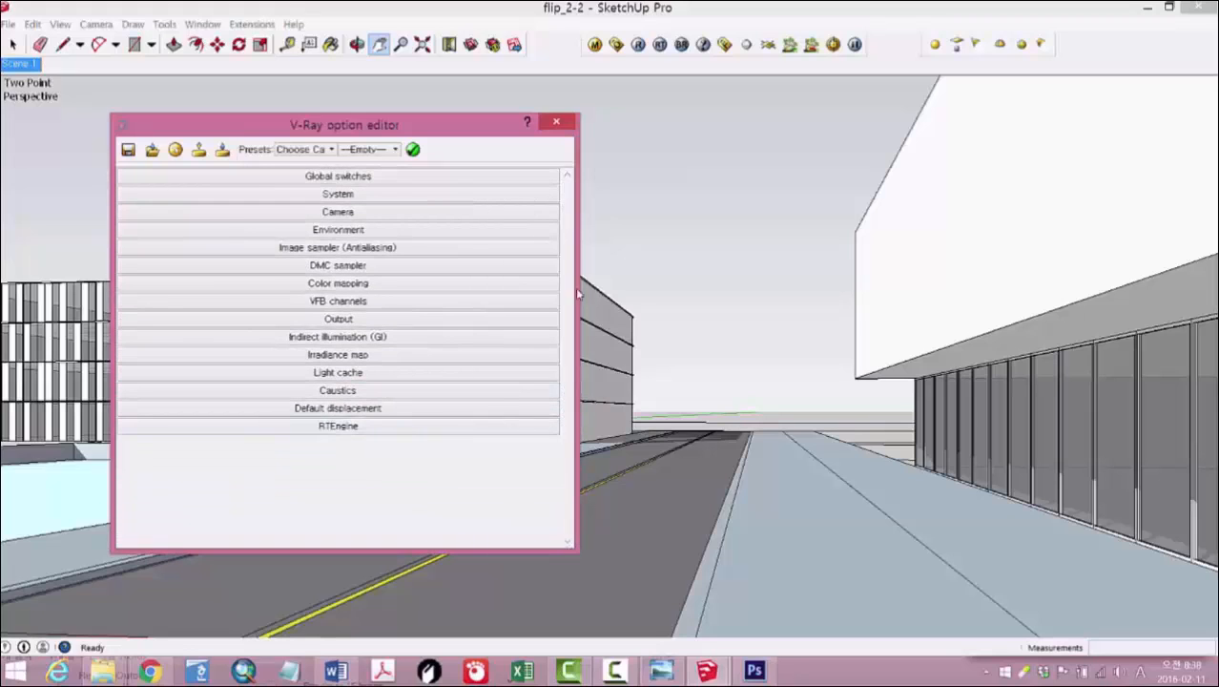
Step: Look over the V-Ray Camera, Color mapping, Irradiance map and Output settings, collapsing each section again
{"action": "left_click", "coordinate": [379, 213]}
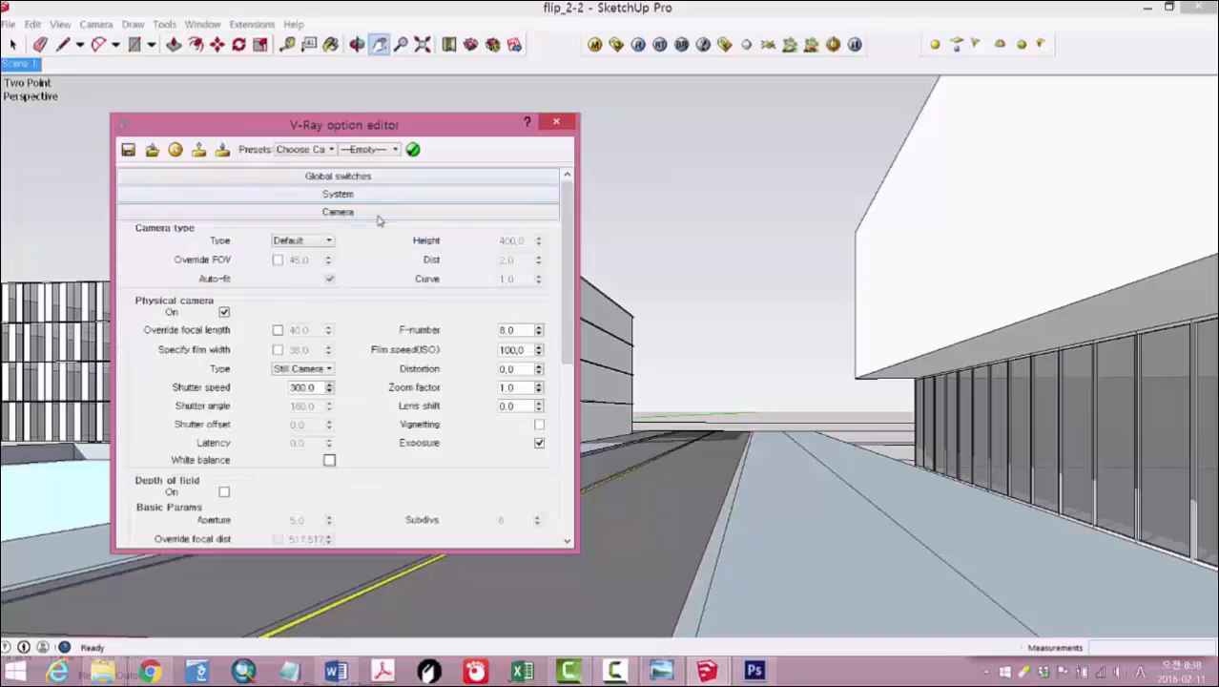
{"action": "left_click", "coordinate": [378, 214]}
{"action": "left_click", "coordinate": [379, 281]}
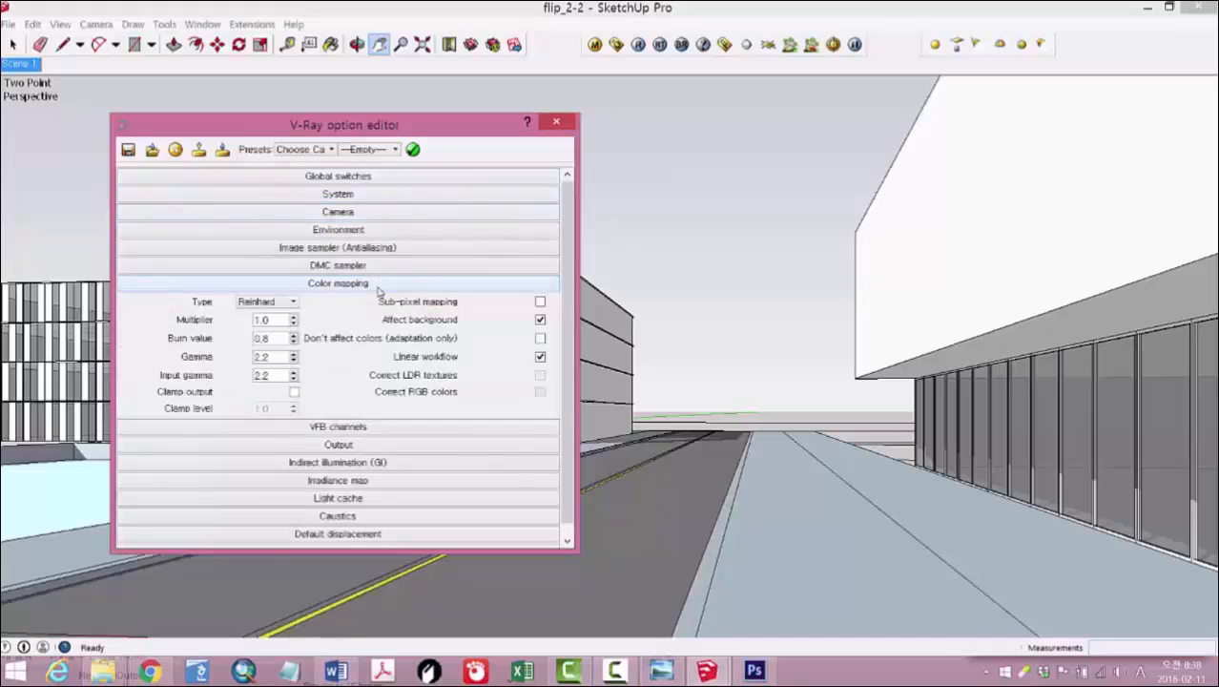
{"action": "left_click", "coordinate": [378, 284]}
{"action": "left_click", "coordinate": [367, 354]}
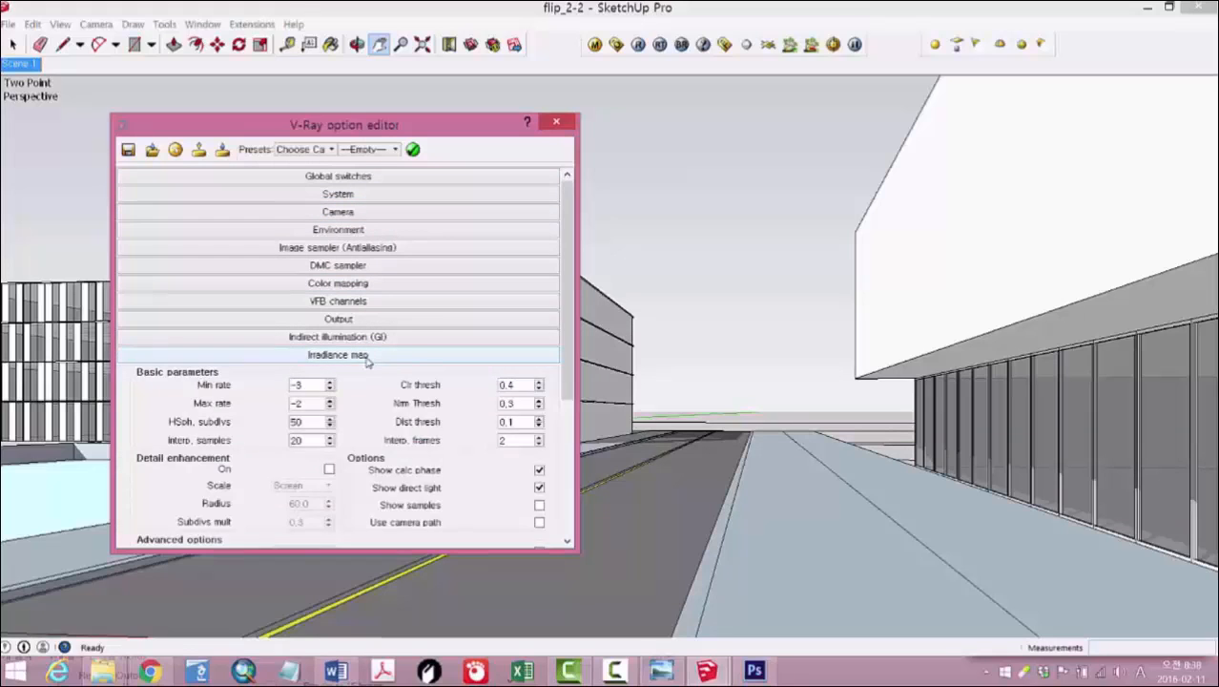
{"action": "left_click", "coordinate": [368, 354]}
{"action": "left_click", "coordinate": [370, 319]}
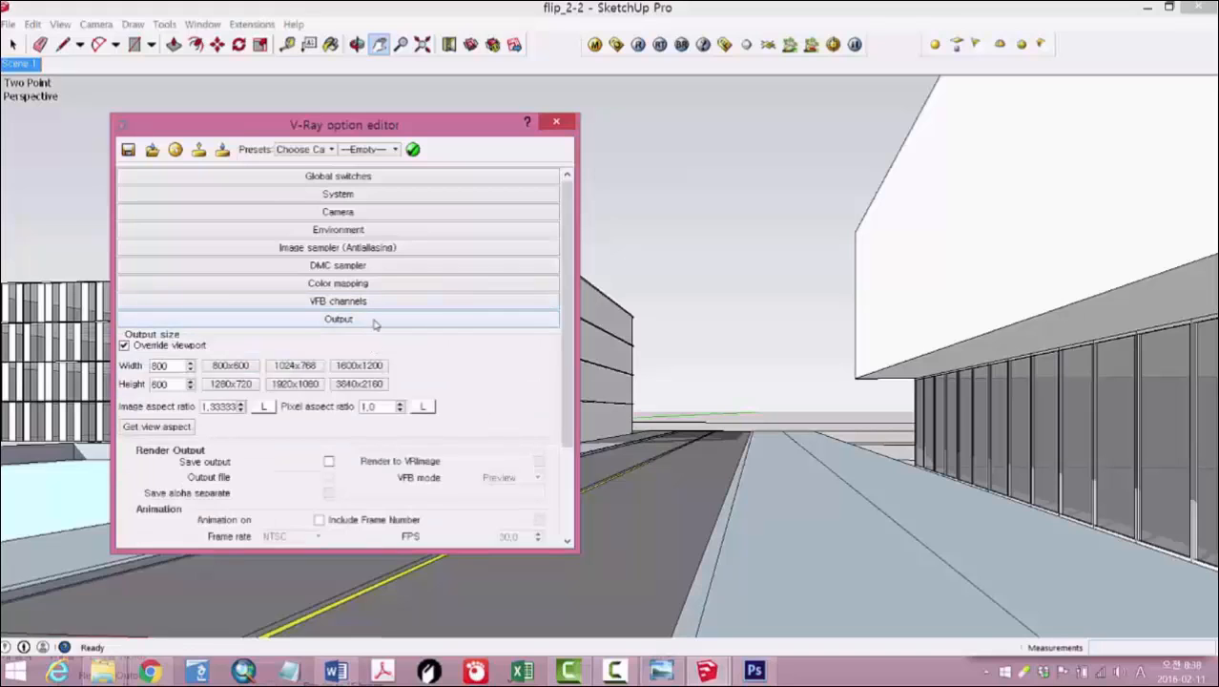
{"action": "left_click", "coordinate": [374, 322]}
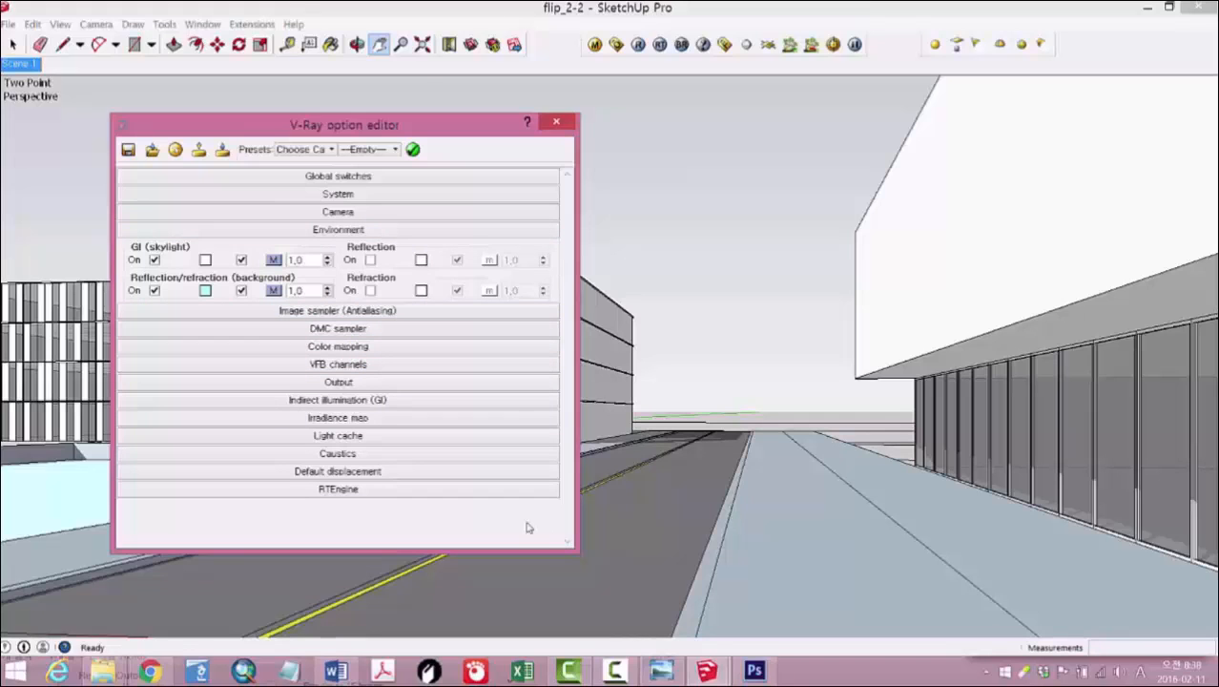
Step: Review the V-Ray Environment and Camera settings and collapse both sections
{"action": "left_click_drag", "start_coordinate": [441, 135], "coordinate": [427, 118]}
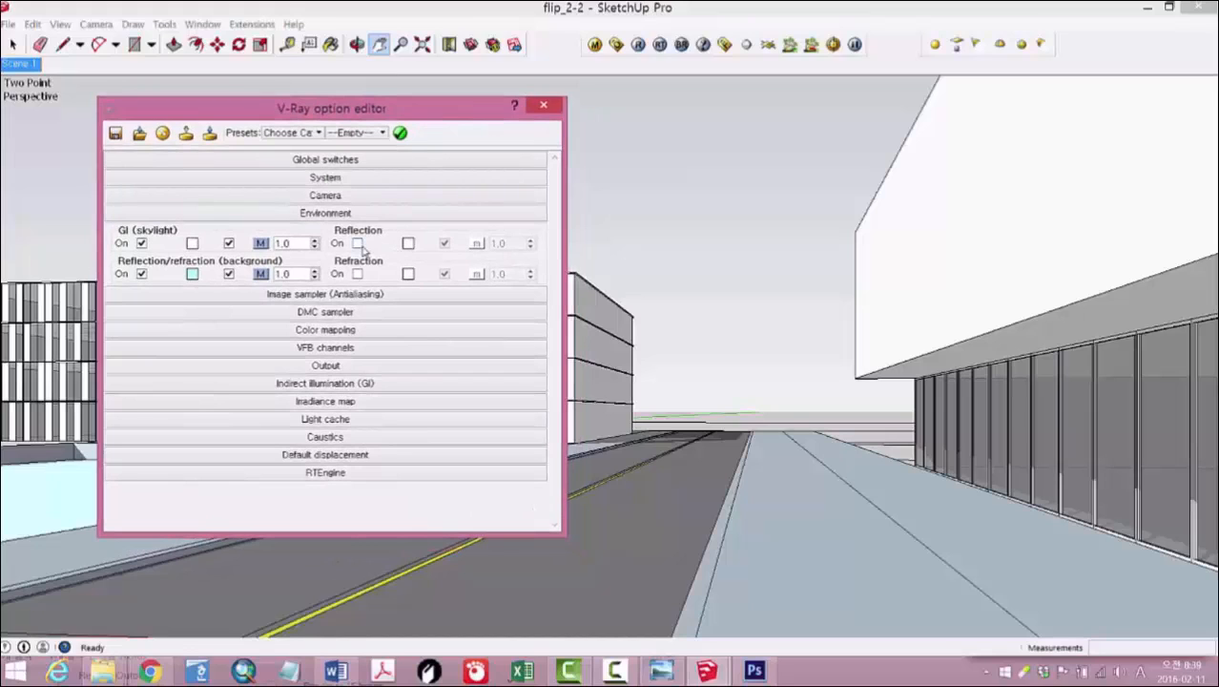
{"action": "left_click", "coordinate": [364, 213]}
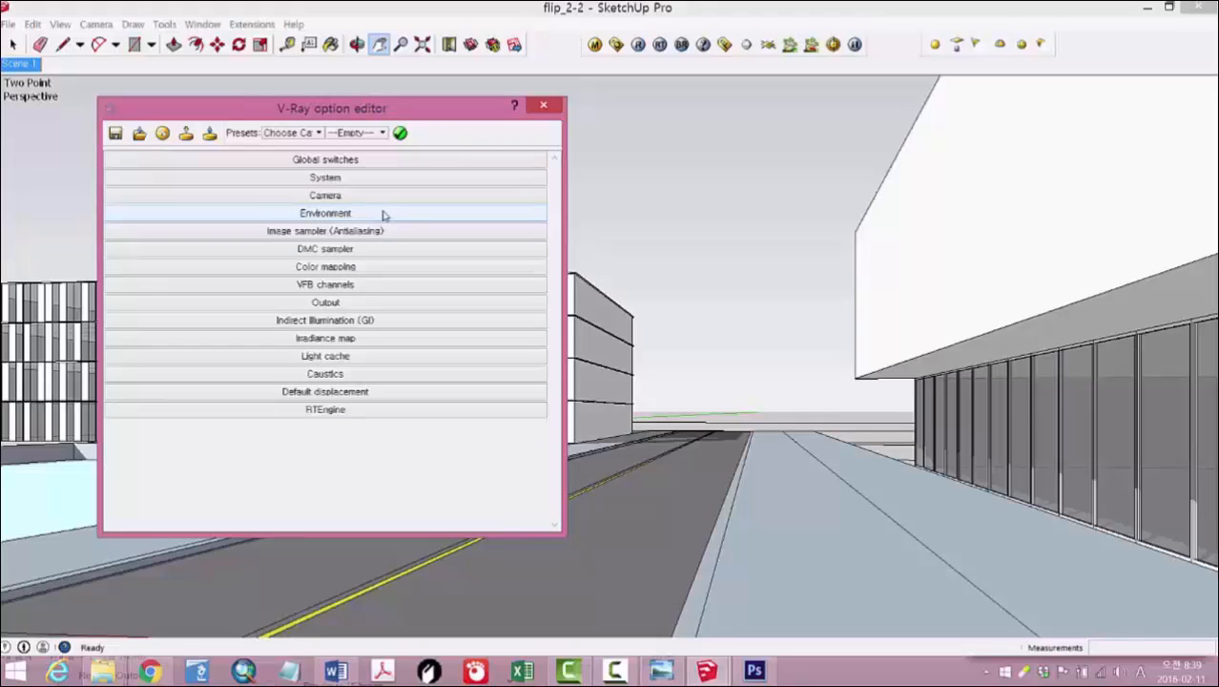
{"action": "left_click", "coordinate": [362, 197]}
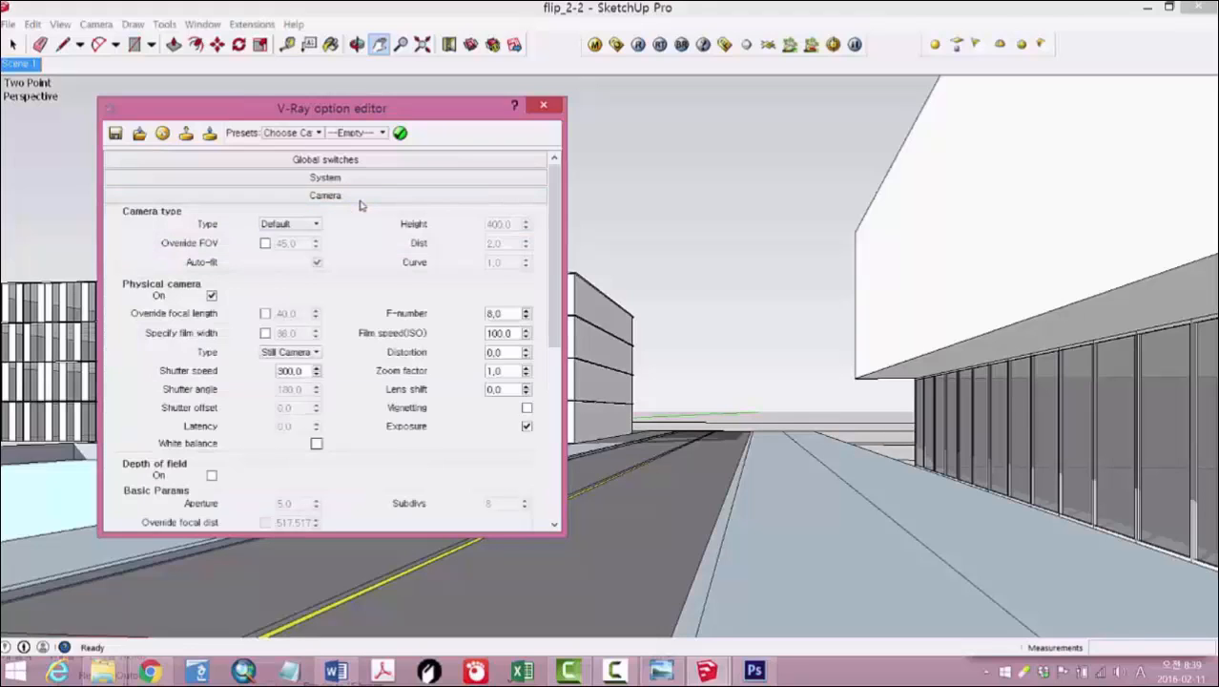
{"action": "left_click", "coordinate": [361, 198]}
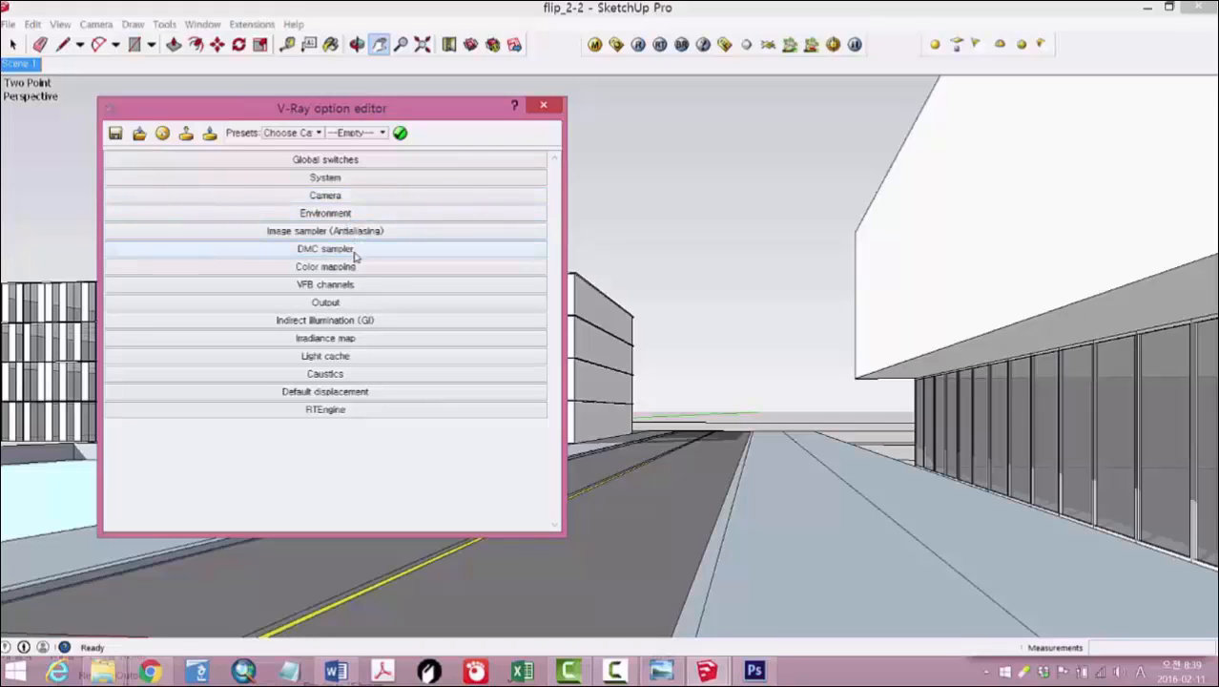
Step: Try switching the V-Ray physical camera off, turn it back on, and collapse the Camera settings
{"action": "left_click", "coordinate": [334, 198]}
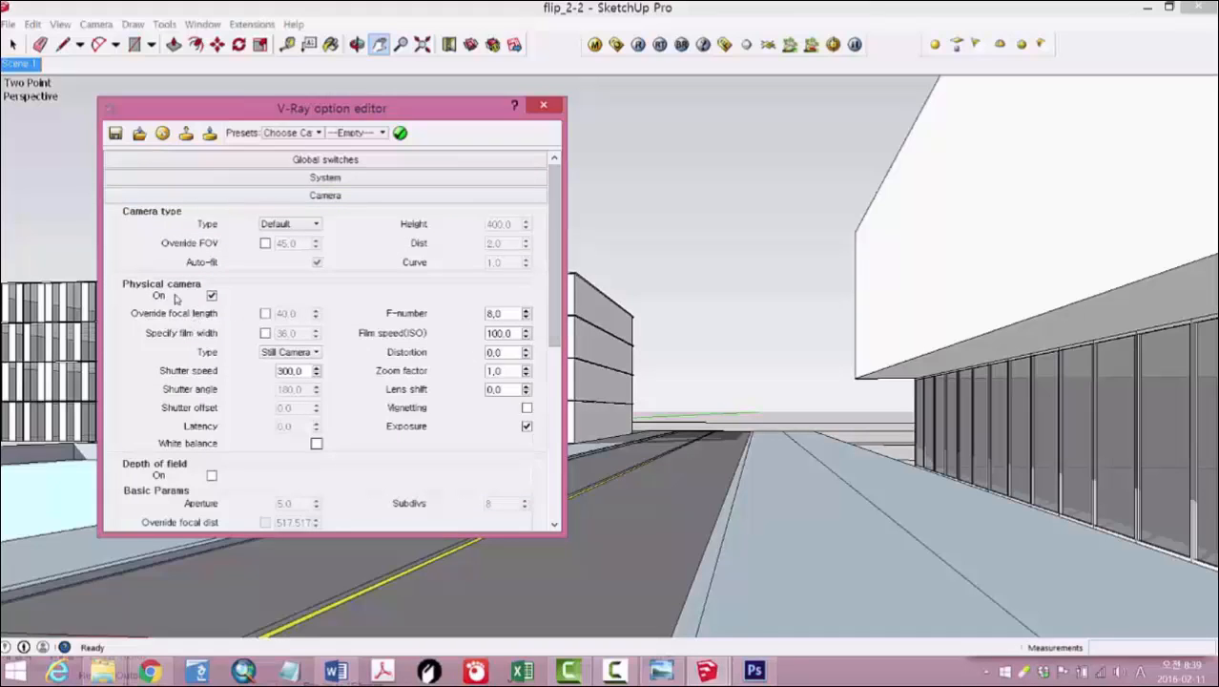
{"action": "left_click", "coordinate": [211, 296]}
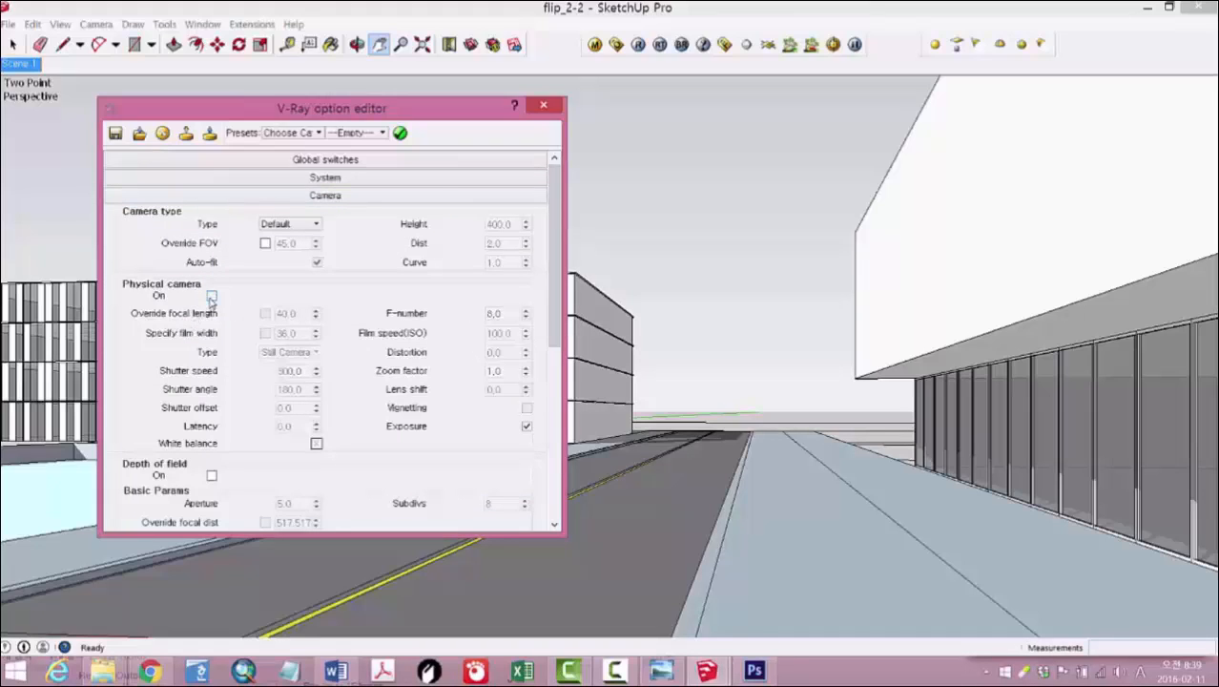
{"action": "left_click", "coordinate": [211, 296]}
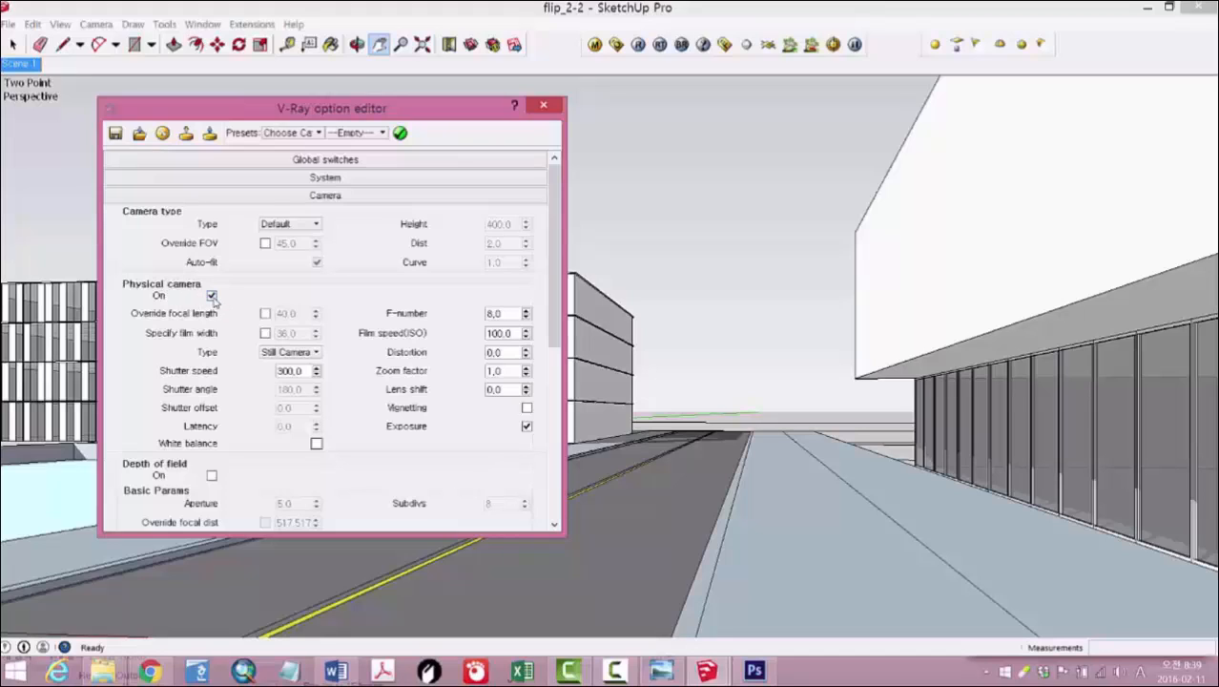
{"action": "left_click", "coordinate": [324, 197]}
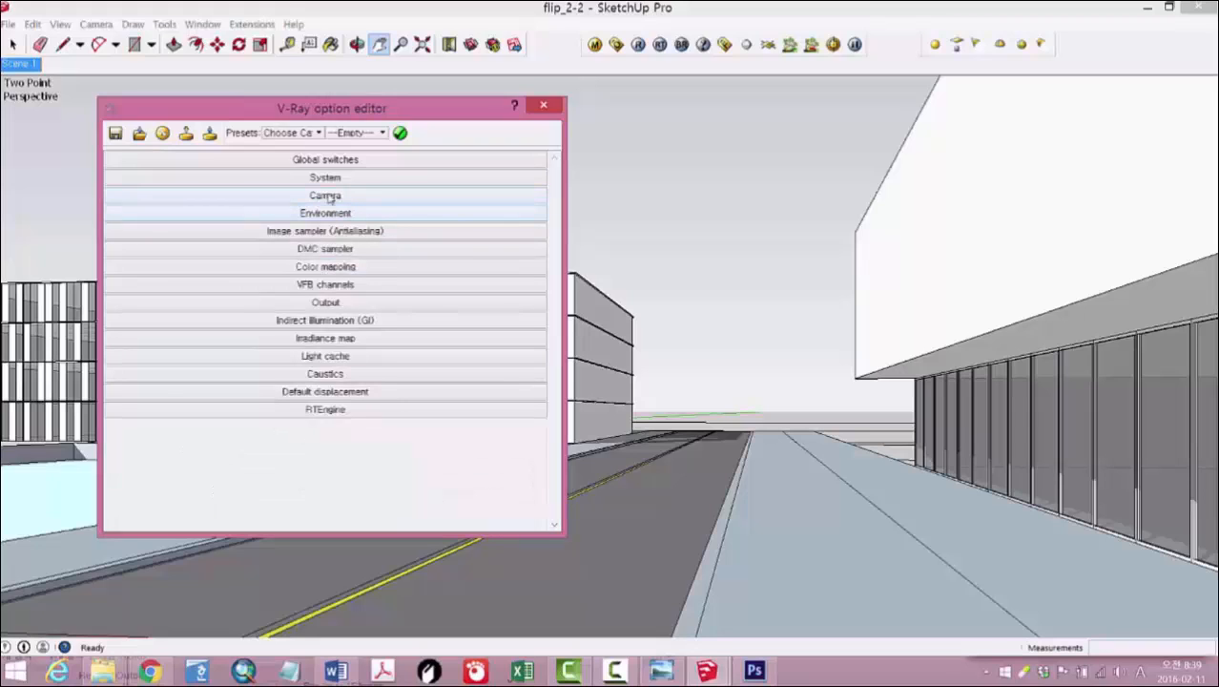
Step: Set the Reflection/refraction (background) color in the V-Ray Environment settings to white (255, 255, 255)
{"action": "left_click", "coordinate": [328, 215]}
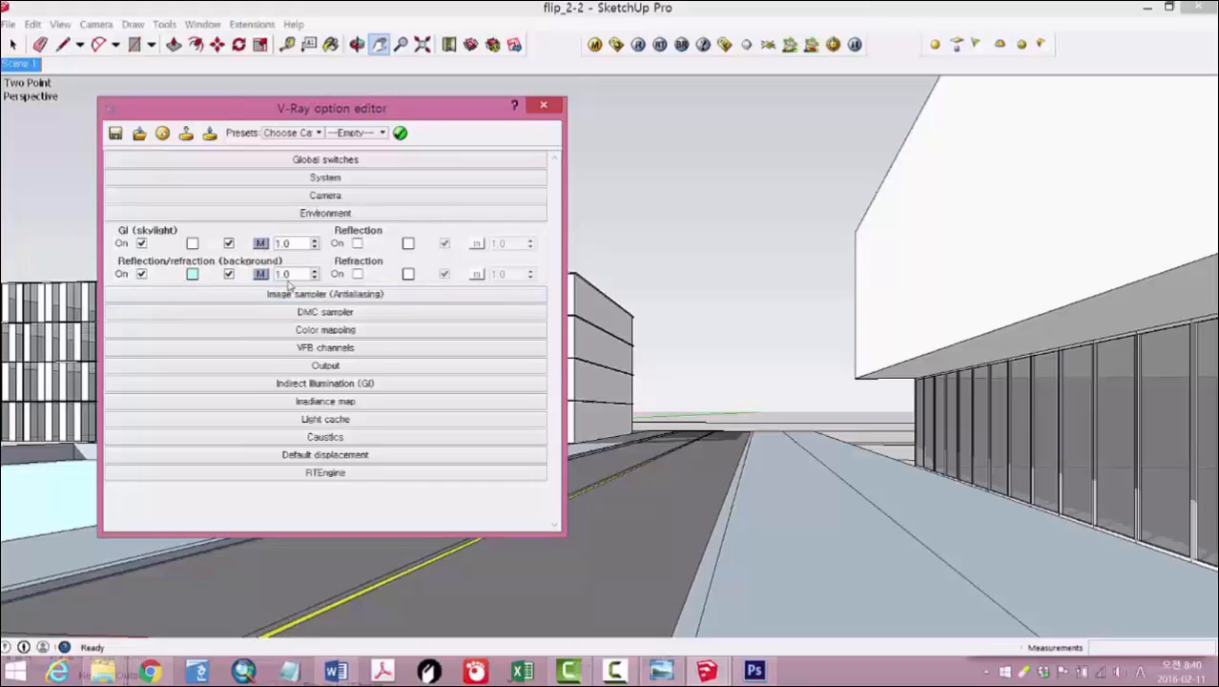
{"action": "left_click", "coordinate": [193, 275]}
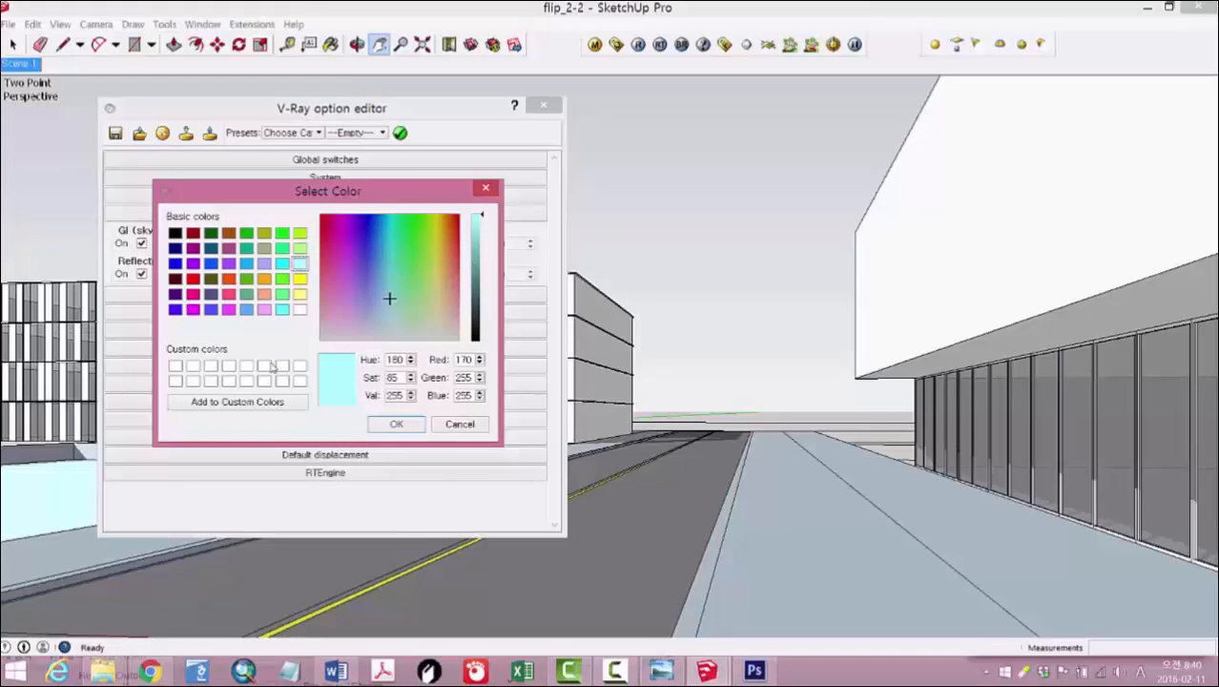
{"action": "left_click", "coordinate": [300, 312]}
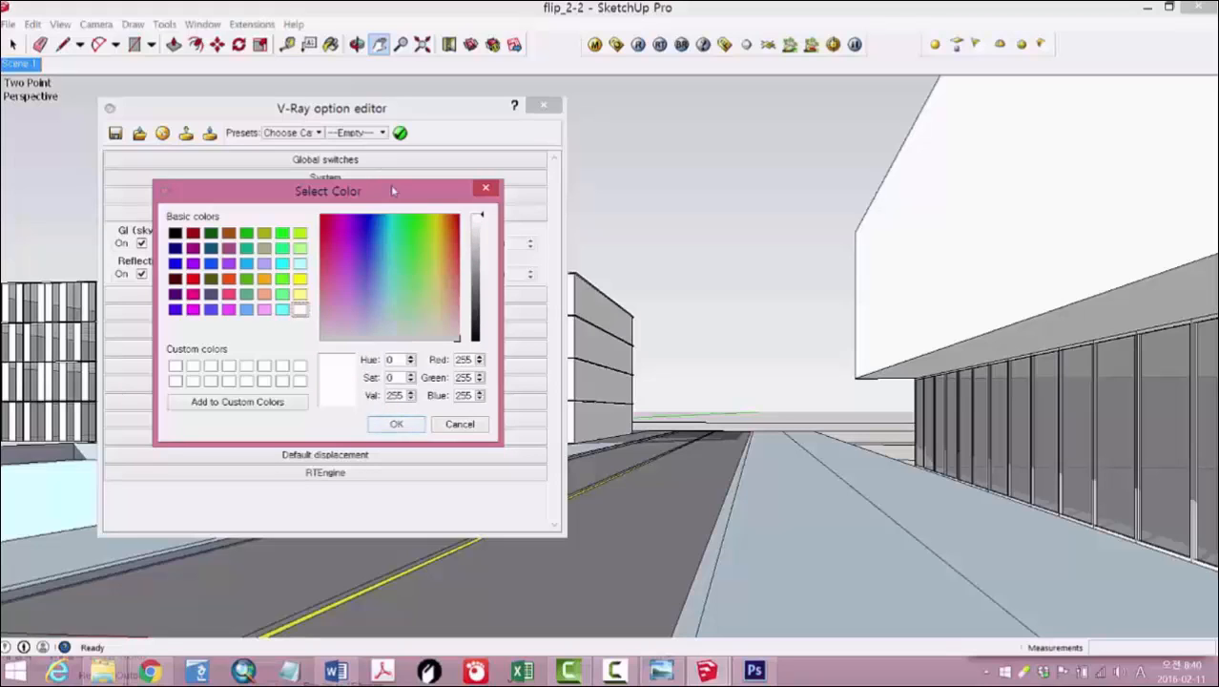
{"action": "left_click_drag", "start_coordinate": [393, 191], "coordinate": [449, 236]}
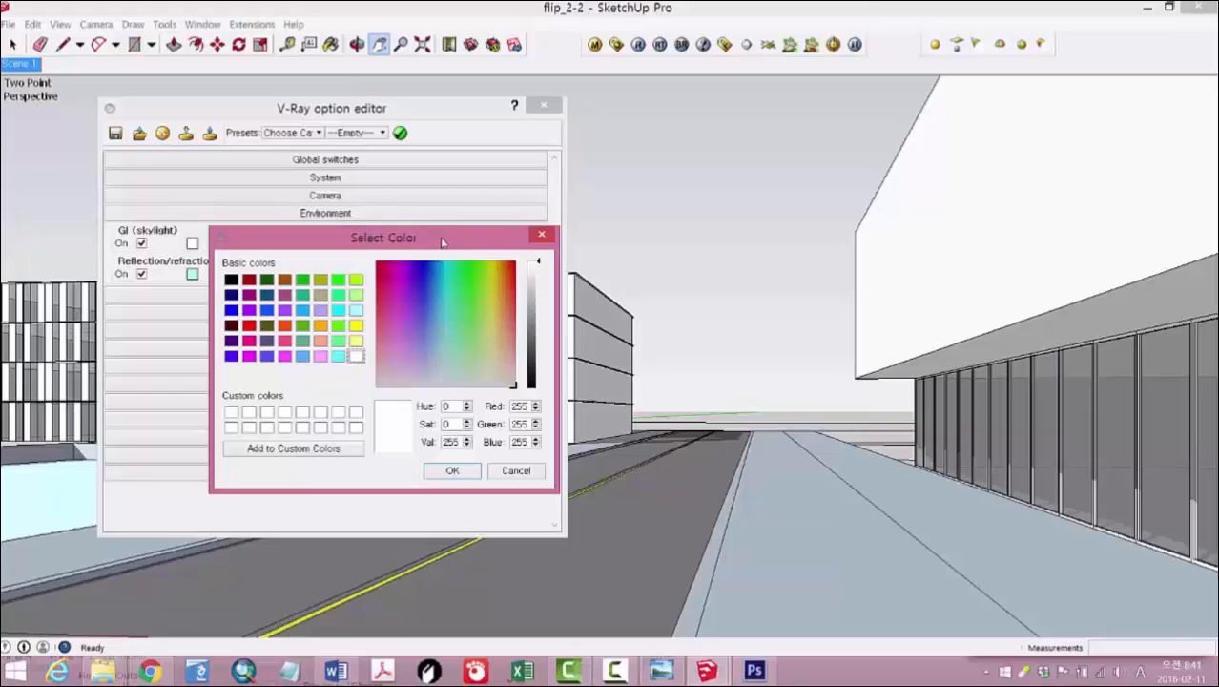
{"action": "left_click", "coordinate": [436, 475]}
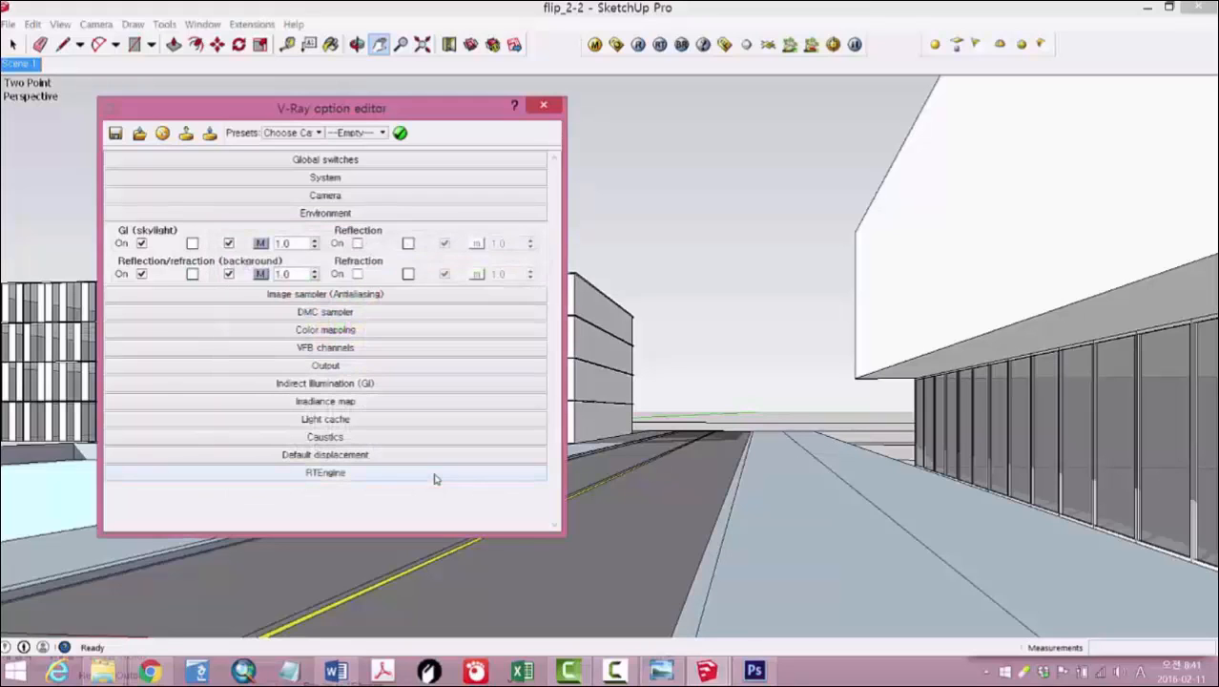
Step: Assign Sun 1 as the sun of the GI (skylight) TexSky texture and accept it
{"action": "left_click", "coordinate": [260, 244]}
{"action": "left_click", "coordinate": [666, 315]}
{"action": "left_click", "coordinate": [668, 335]}
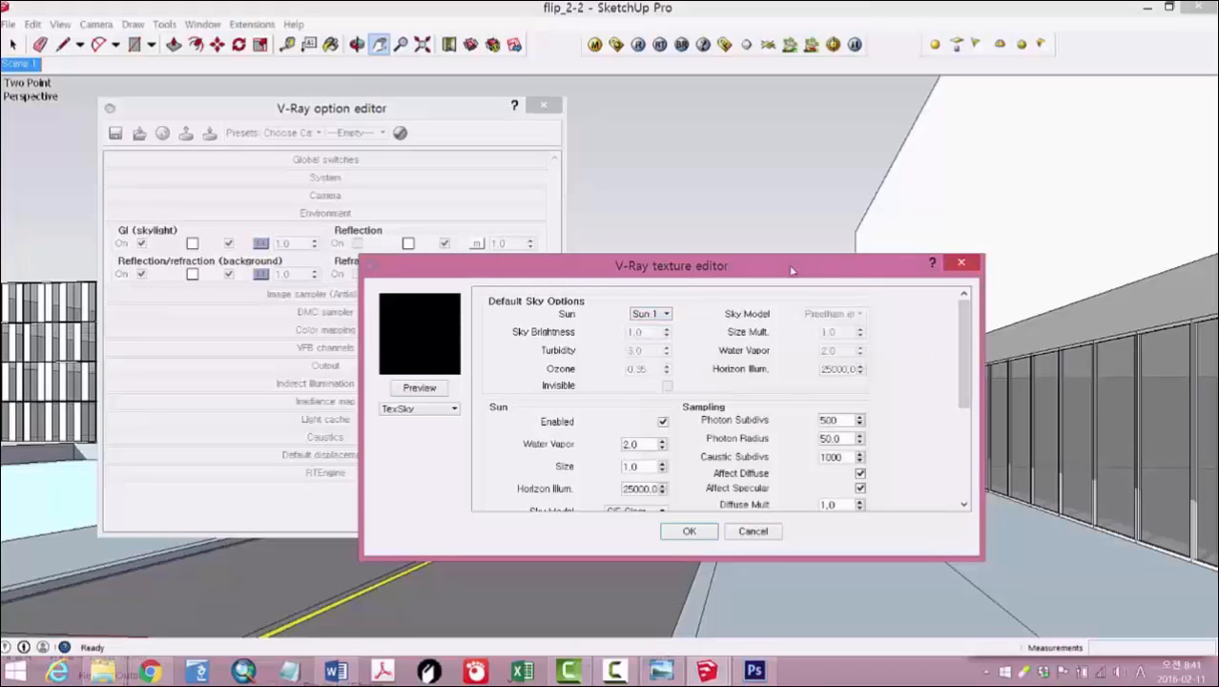
{"action": "left_click_drag", "start_coordinate": [789, 271], "coordinate": [754, 274]}
{"action": "left_click", "coordinate": [628, 315]}
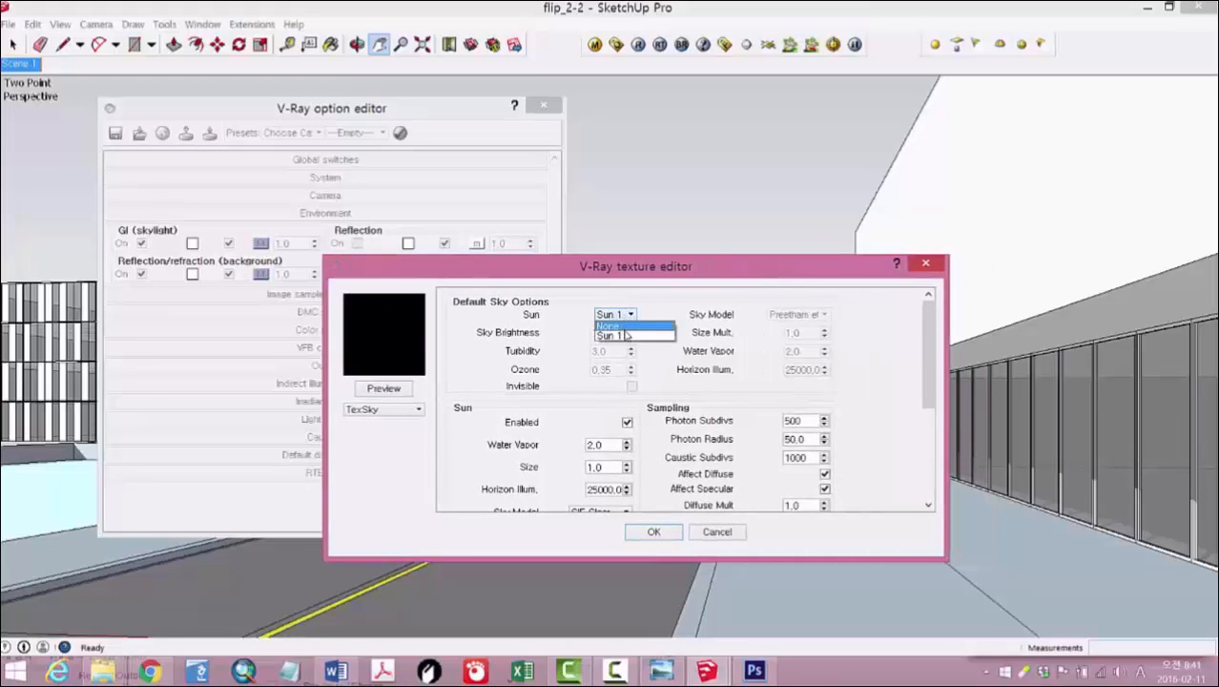
{"action": "left_click", "coordinate": [624, 337]}
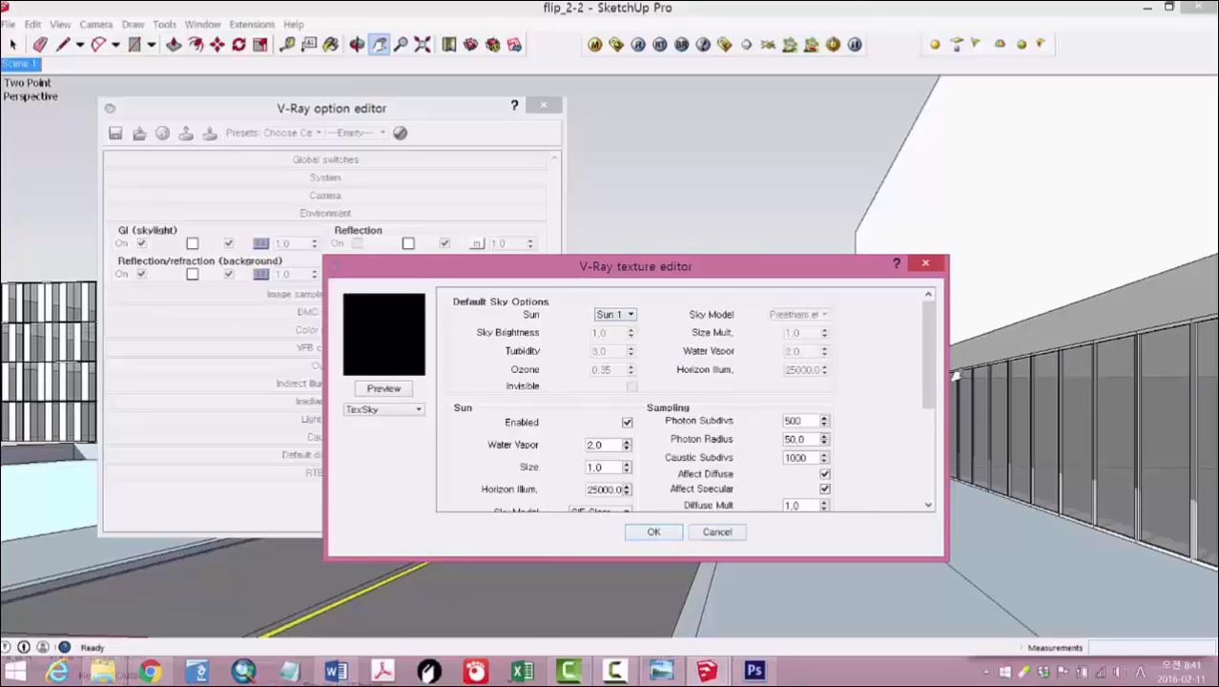
{"action": "mouse_move", "coordinate": [928, 392]}
{"action": "left_mouse_down"}
{"action": "mouse_move", "coordinate": [929, 437]}
{"action": "mouse_move", "coordinate": [928, 391]}
{"action": "left_mouse_up"}
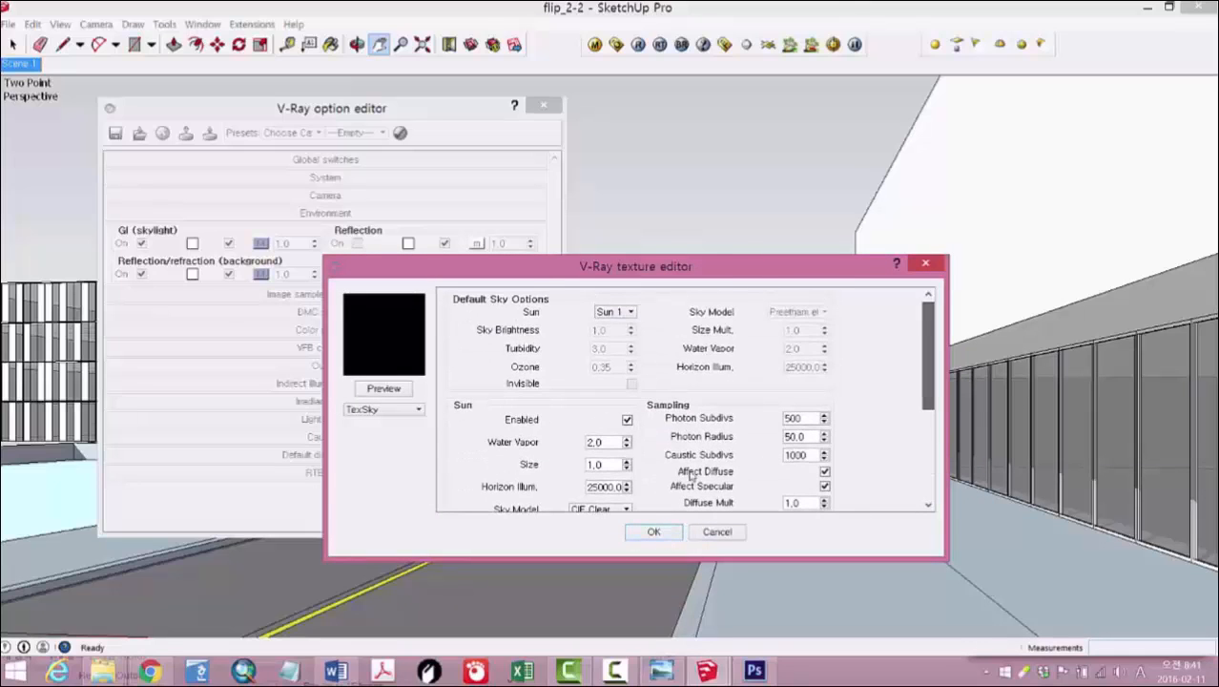
{"action": "left_click", "coordinate": [661, 536]}
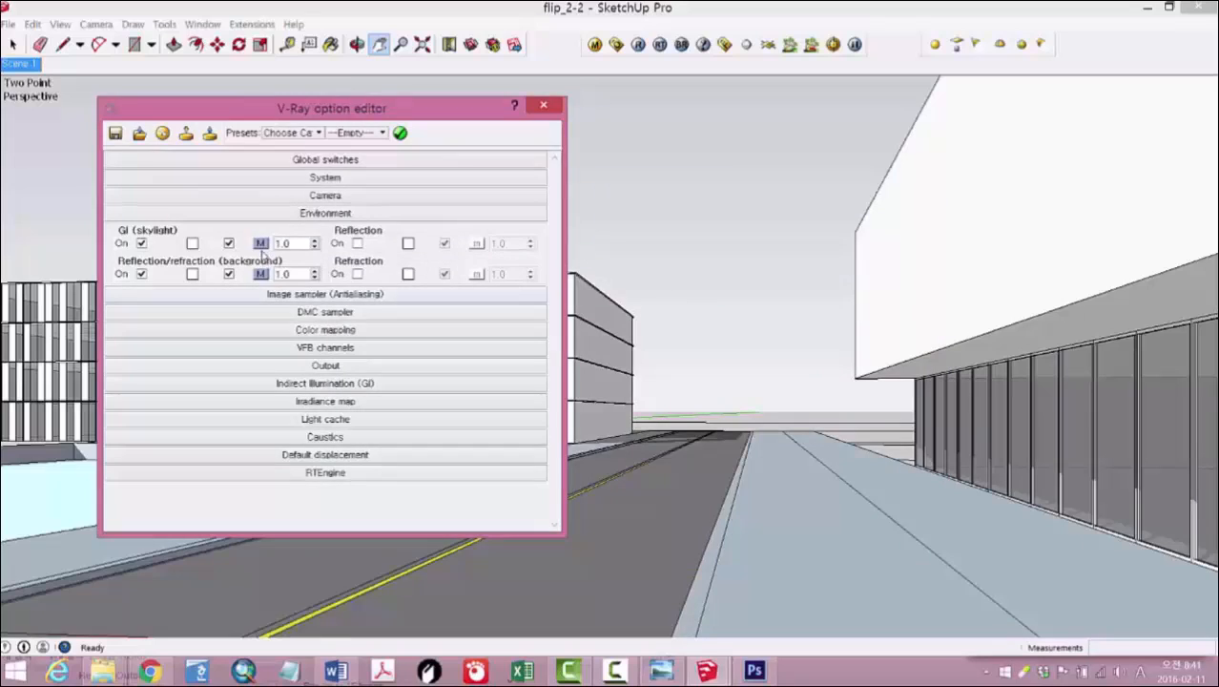
Step: Assign Sun 1 as the sun of the Reflection/refraction (background) TexSky texture and accept it
{"action": "left_click", "coordinate": [261, 274]}
{"action": "left_click", "coordinate": [630, 314]}
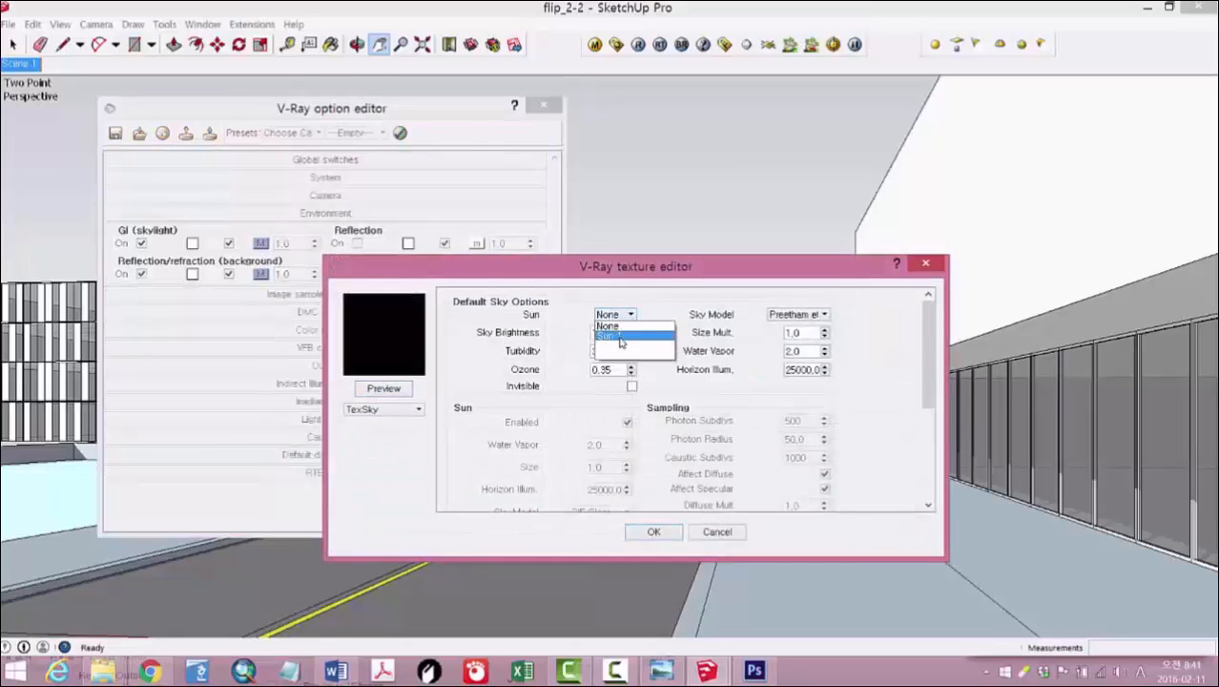
{"action": "left_click", "coordinate": [621, 341]}
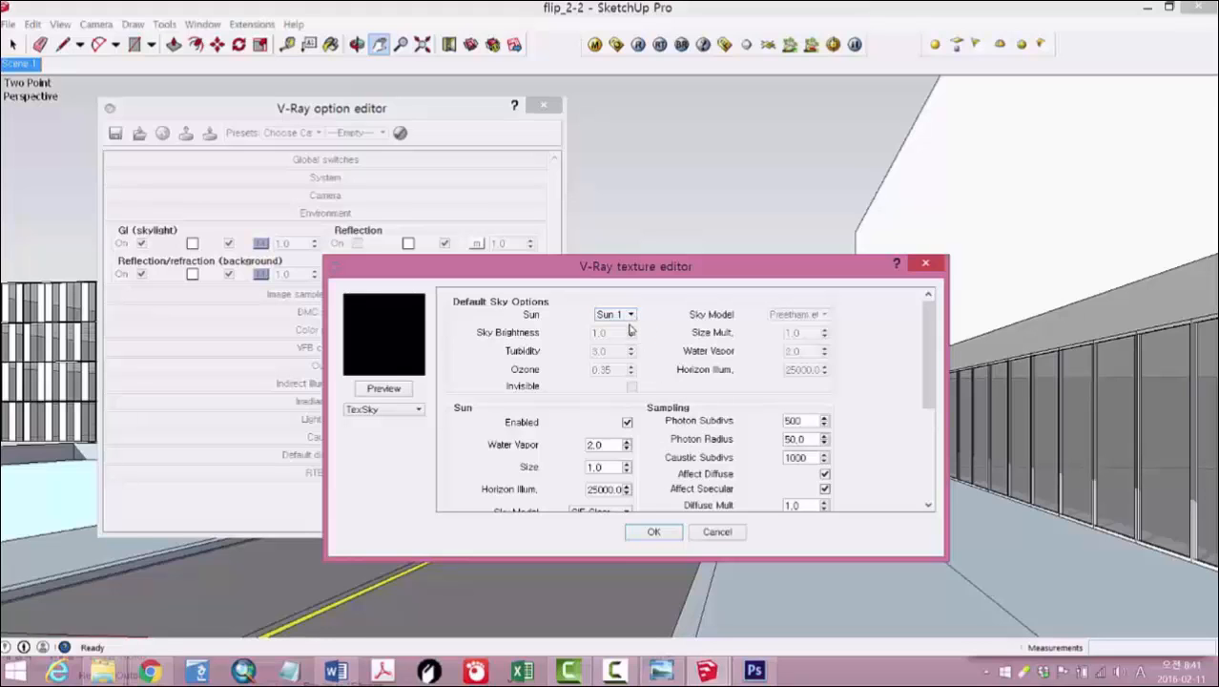
{"action": "left_click", "coordinate": [629, 316]}
{"action": "left_click", "coordinate": [627, 332]}
{"action": "left_click", "coordinate": [653, 532]}
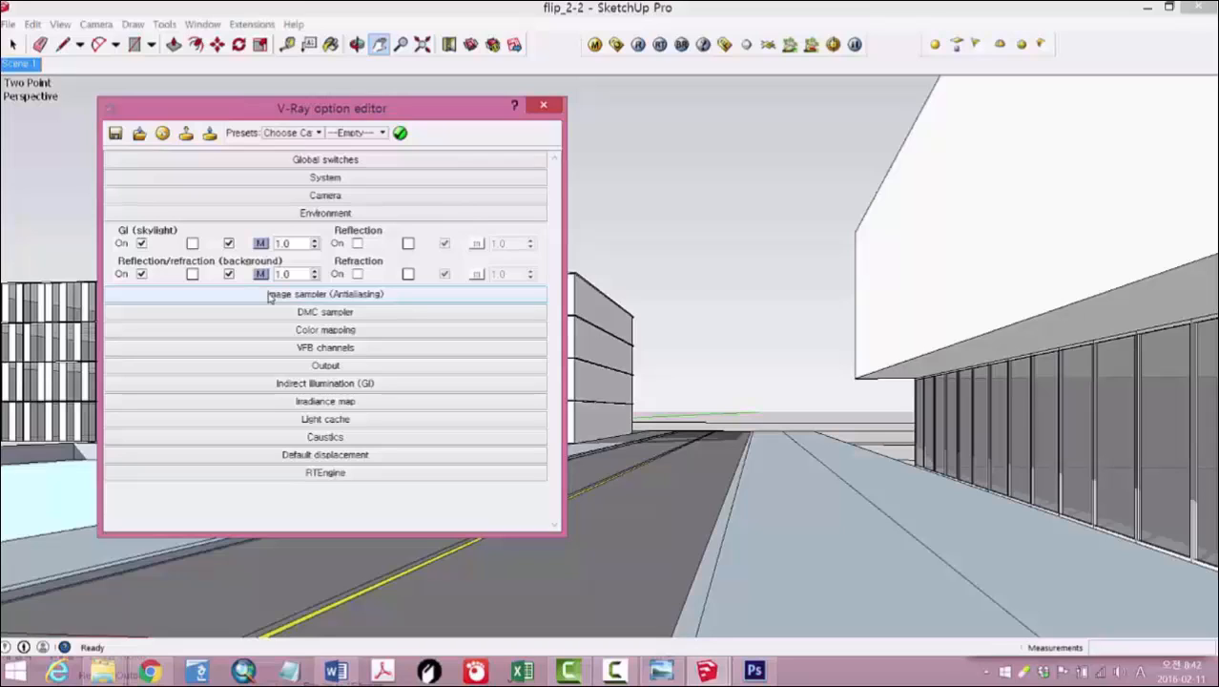
Step: Collapse the Environment settings, keep Adaptive DMC as the image sampler type, and set its Max subdivs to 8
{"action": "left_click", "coordinate": [296, 215]}
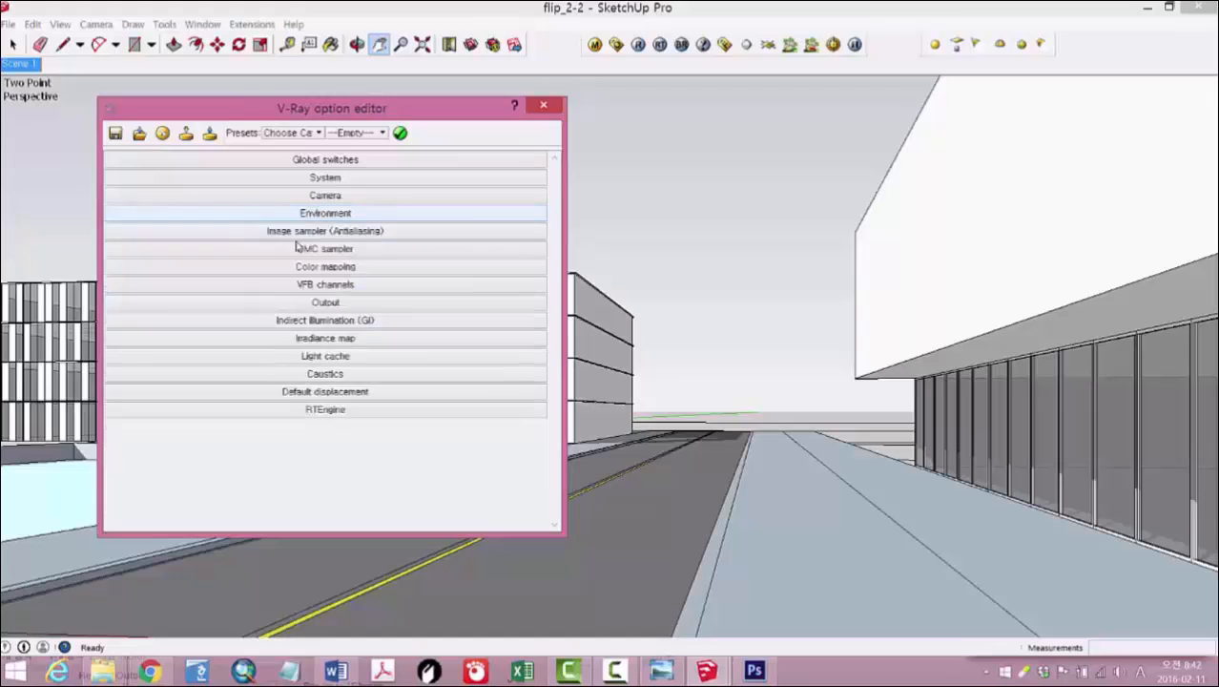
{"action": "left_click", "coordinate": [296, 232]}
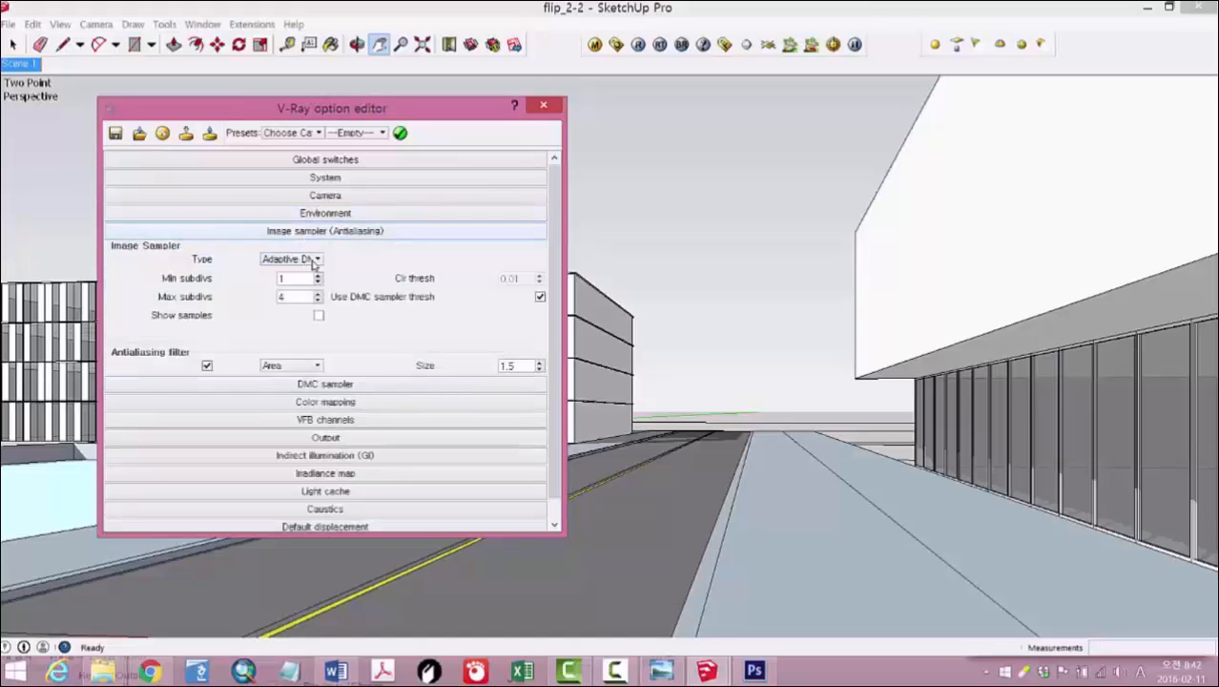
{"action": "left_click", "coordinate": [316, 260]}
{"action": "left_click", "coordinate": [318, 281]}
{"action": "double_click", "coordinate": [298, 297]}
{"action": "type", "text": "8"}
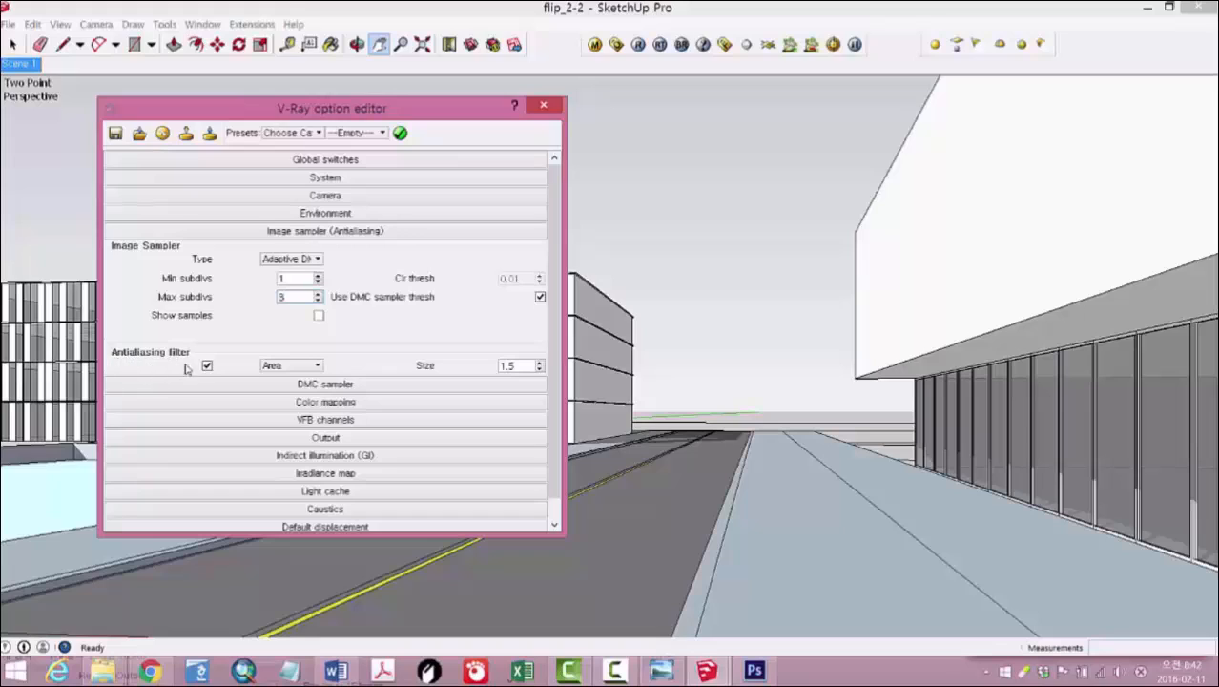
Step: Review the antialiasing filter types, keep Area as the filter, and collapse the Image sampler settings
{"action": "left_click", "coordinate": [296, 371]}
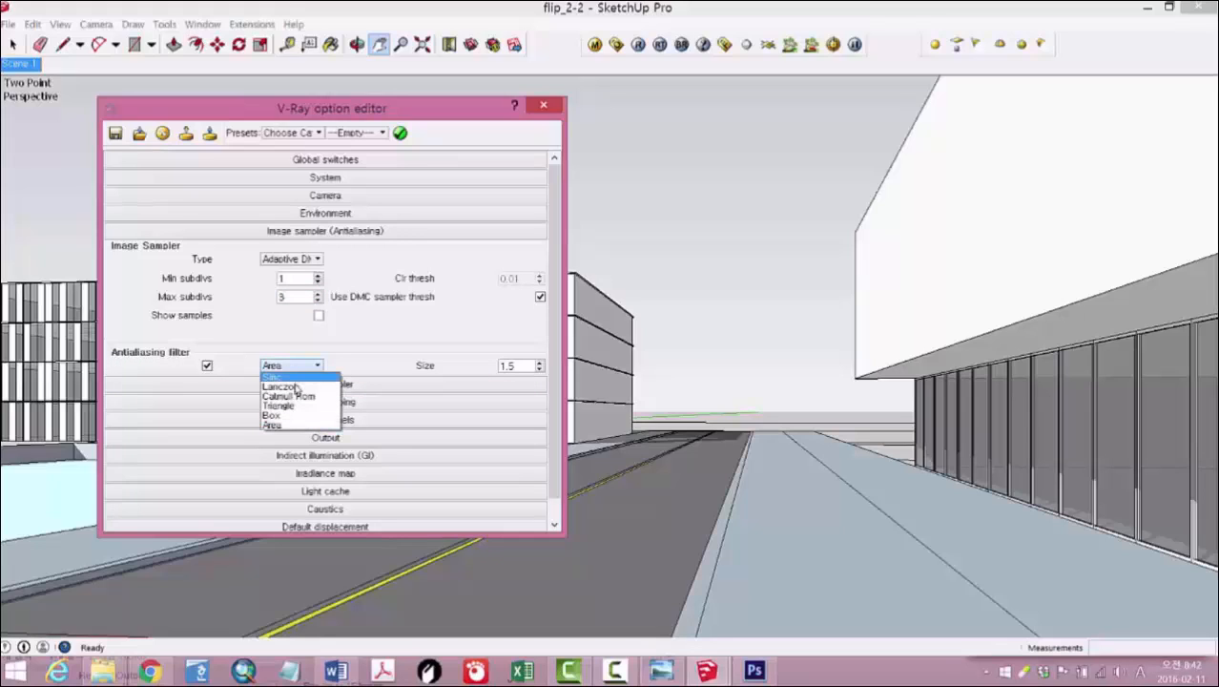
{"action": "left_click", "coordinate": [294, 397]}
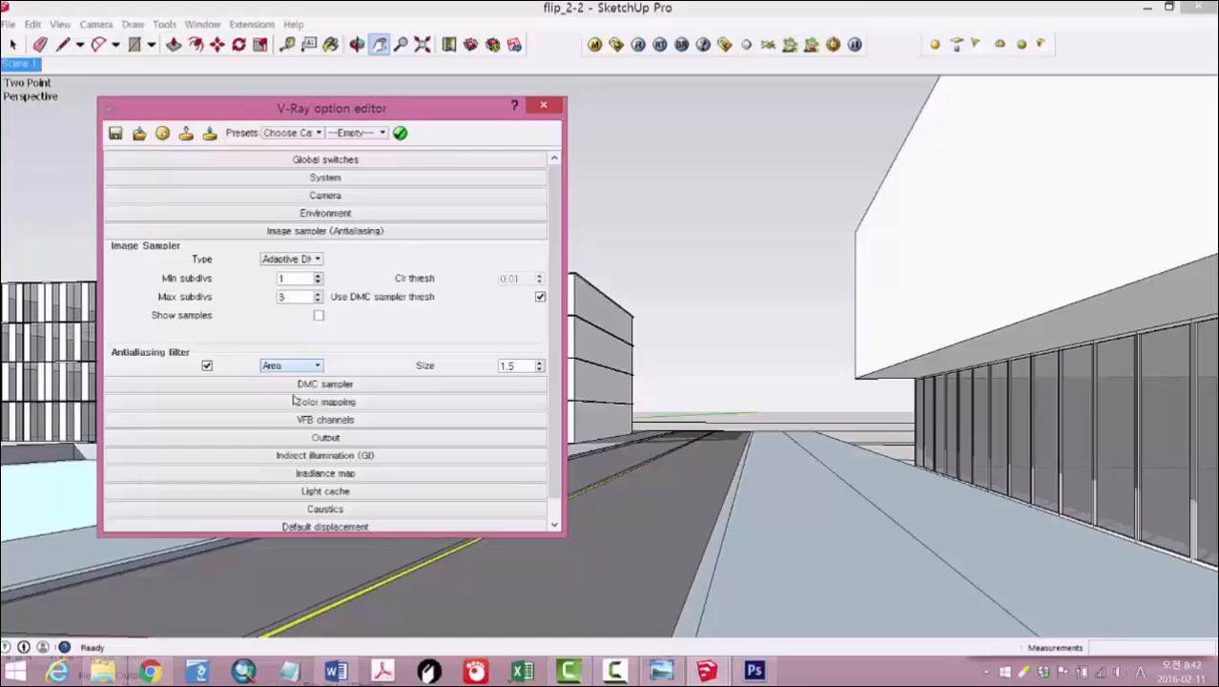
{"action": "left_click", "coordinate": [332, 232]}
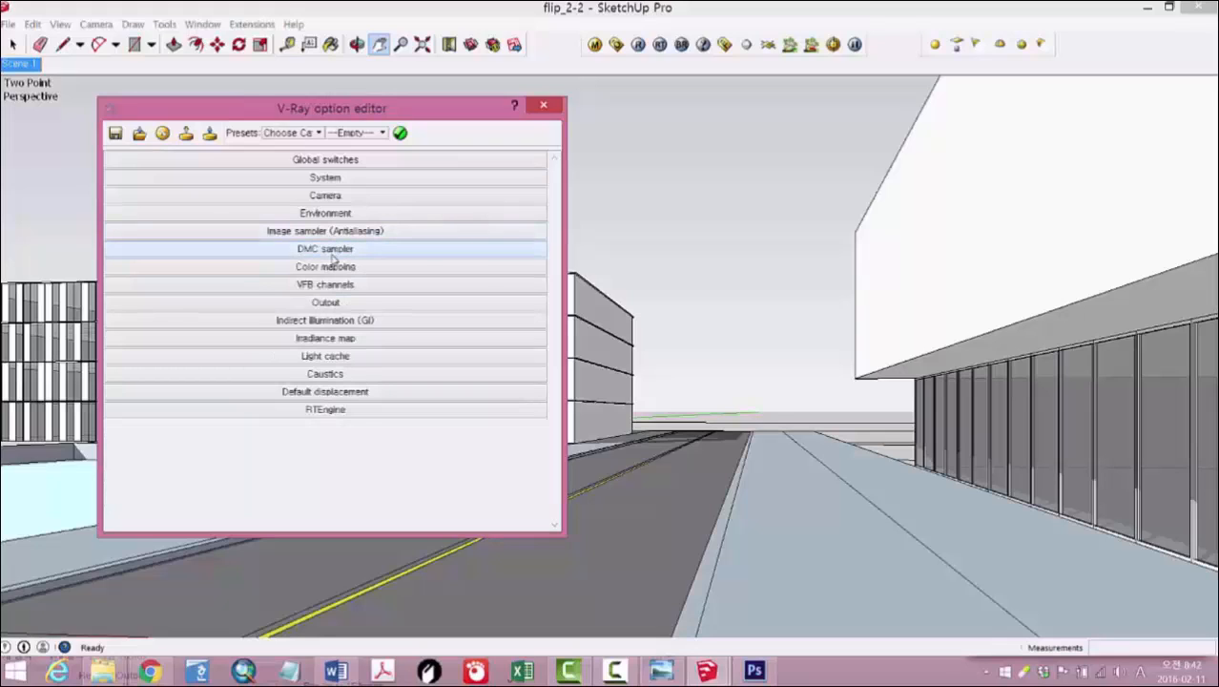
Step: Set Min samples in the DMC sampler settings to 300 and collapse that section
{"action": "left_click", "coordinate": [330, 250]}
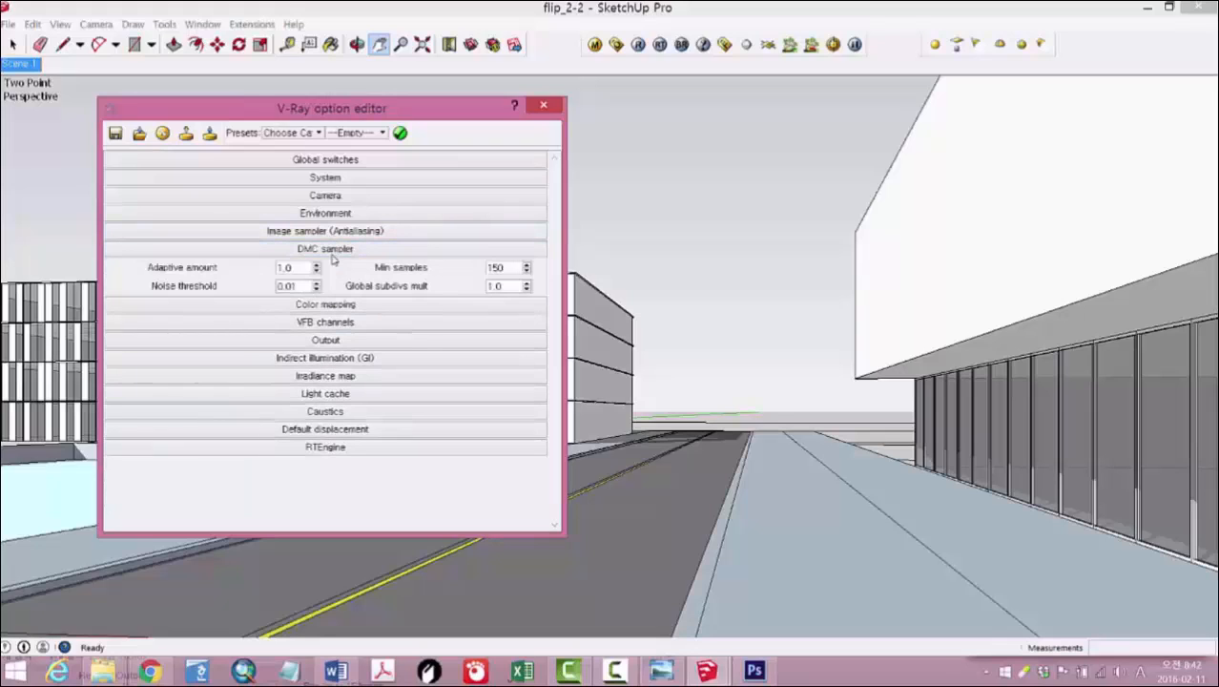
{"action": "double_click", "coordinate": [508, 267]}
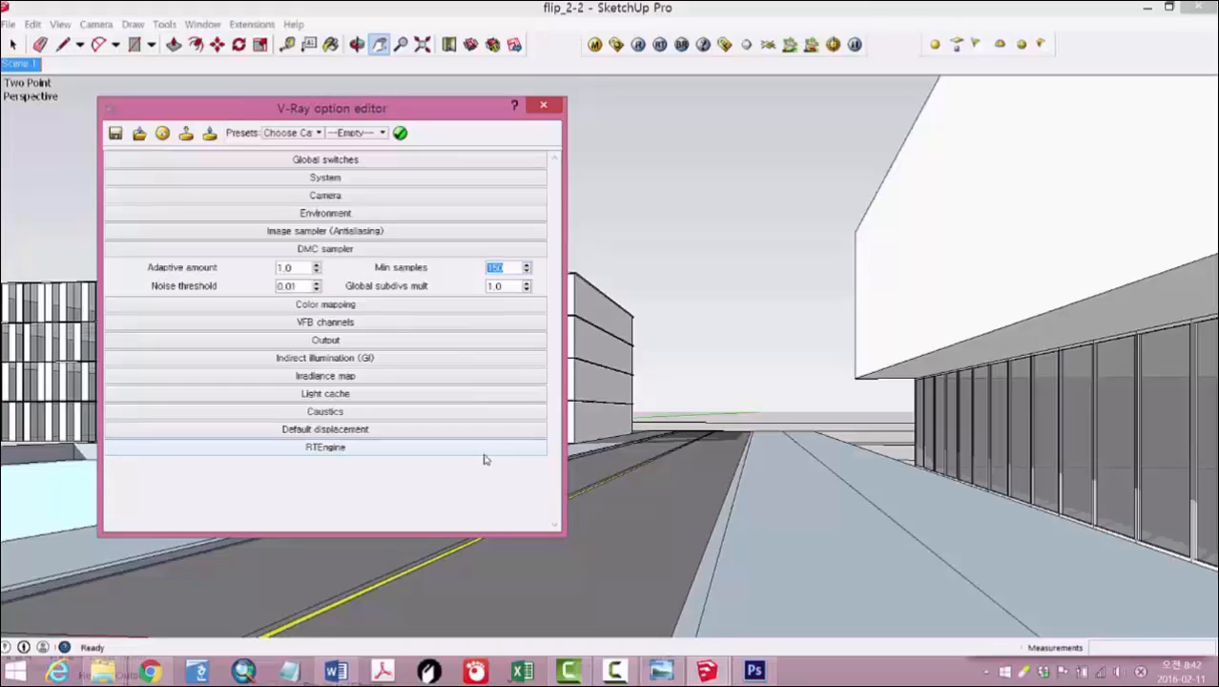
{"action": "type", "text": "300"}
{"action": "left_click", "coordinate": [506, 286]}
{"action": "left_click", "coordinate": [511, 271]}
{"action": "left_click_drag", "start_coordinate": [426, 114], "coordinate": [386, 108]}
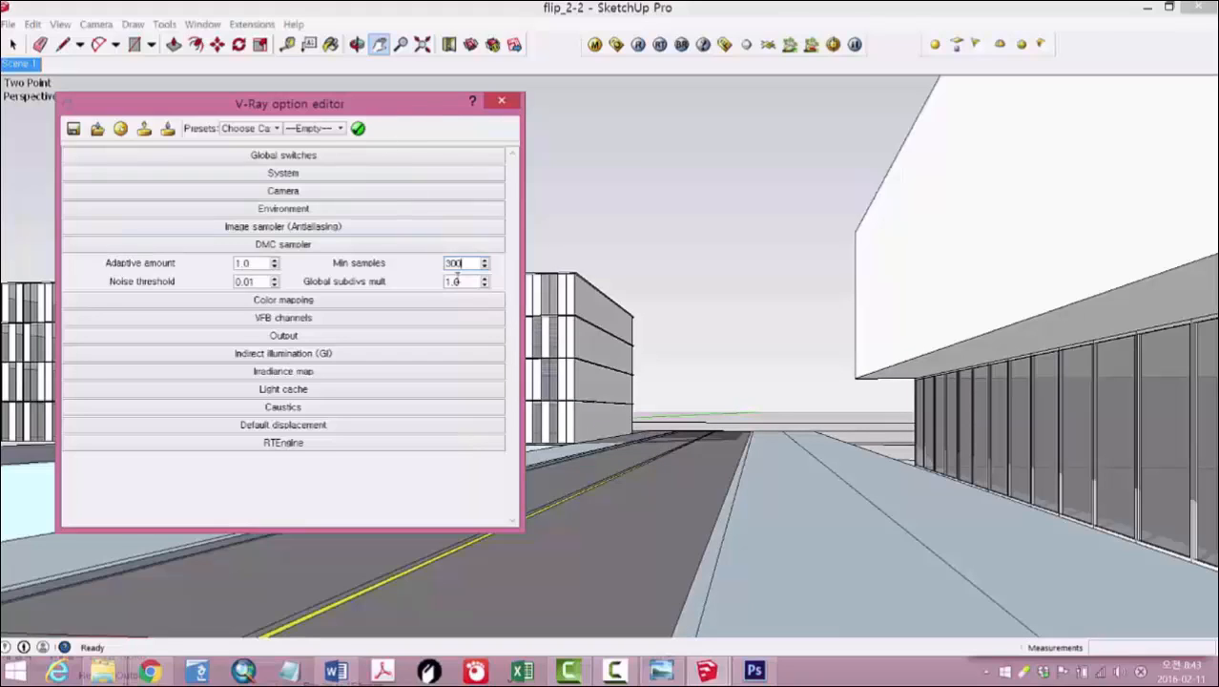
{"action": "double_click", "coordinate": [440, 263]}
{"action": "left_click", "coordinate": [463, 265]}
{"action": "left_click", "coordinate": [326, 247]}
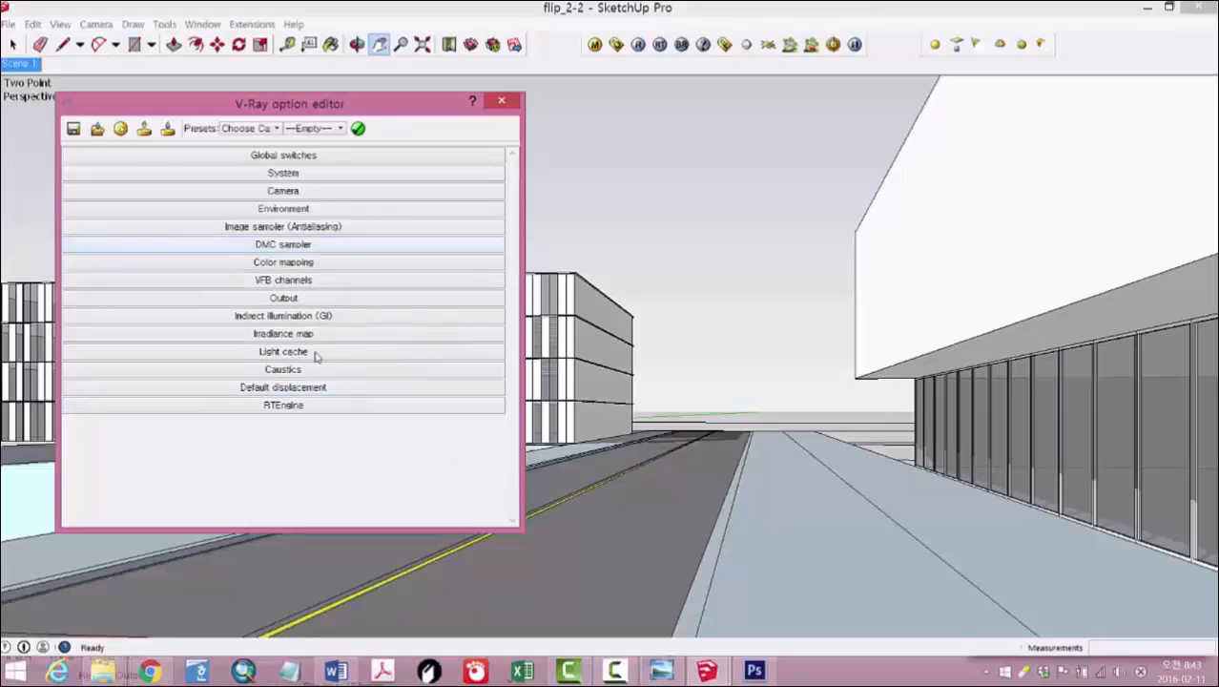
Step: Match the V-Ray output to the view's aspect ratio, set its size to 3000 x 1379, and start rendering the scene
{"action": "left_click", "coordinate": [308, 302]}
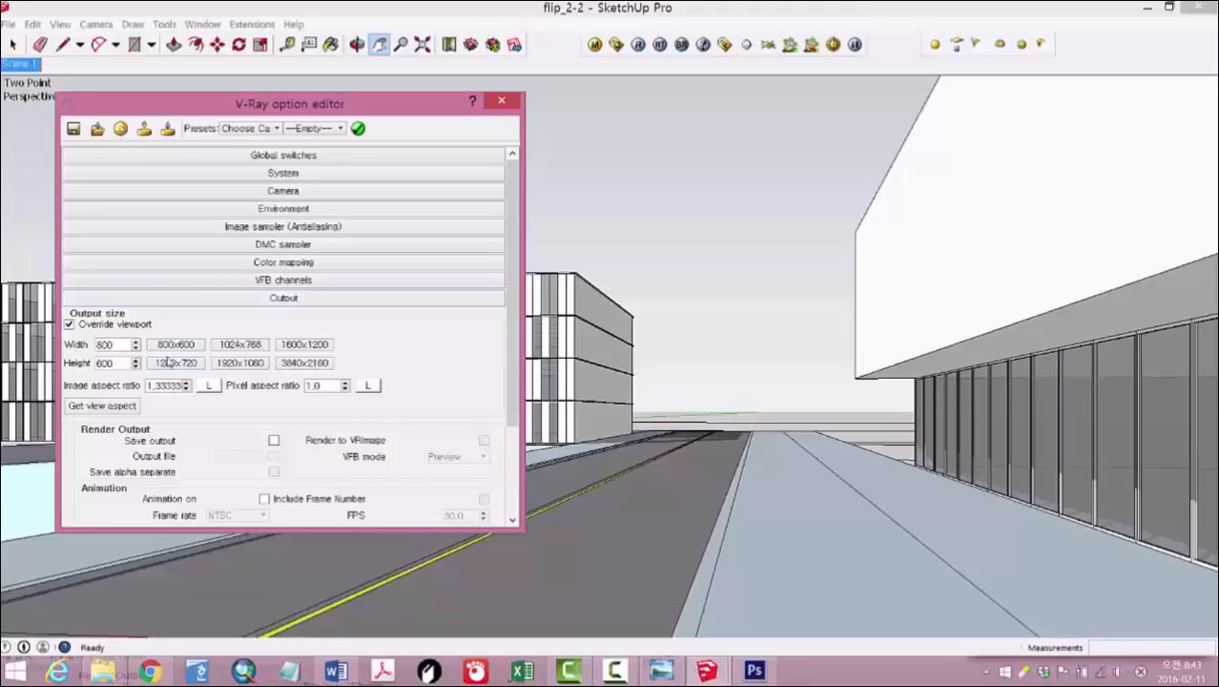
{"action": "left_click", "coordinate": [90, 409]}
{"action": "left_click", "coordinate": [113, 363]}
{"action": "left_click_drag", "start_coordinate": [407, 103], "coordinate": [353, 120]}
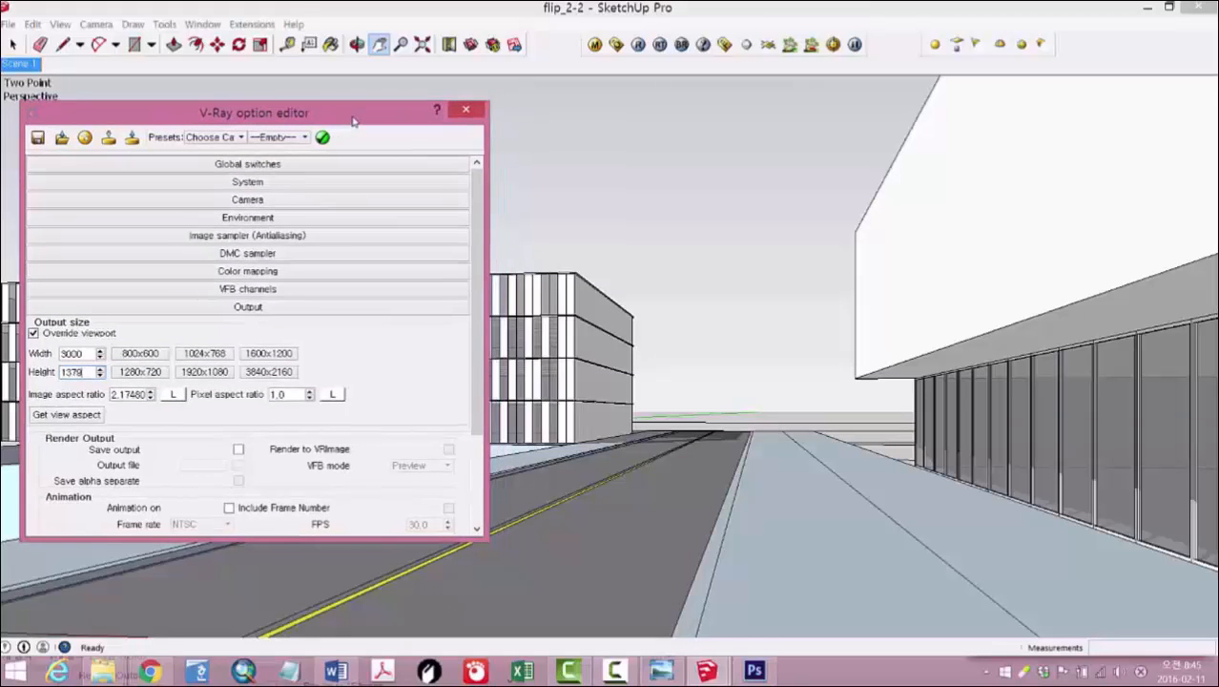
{"action": "left_click", "coordinate": [263, 309]}
{"action": "left_click_drag", "start_coordinate": [361, 129], "coordinate": [339, 211]}
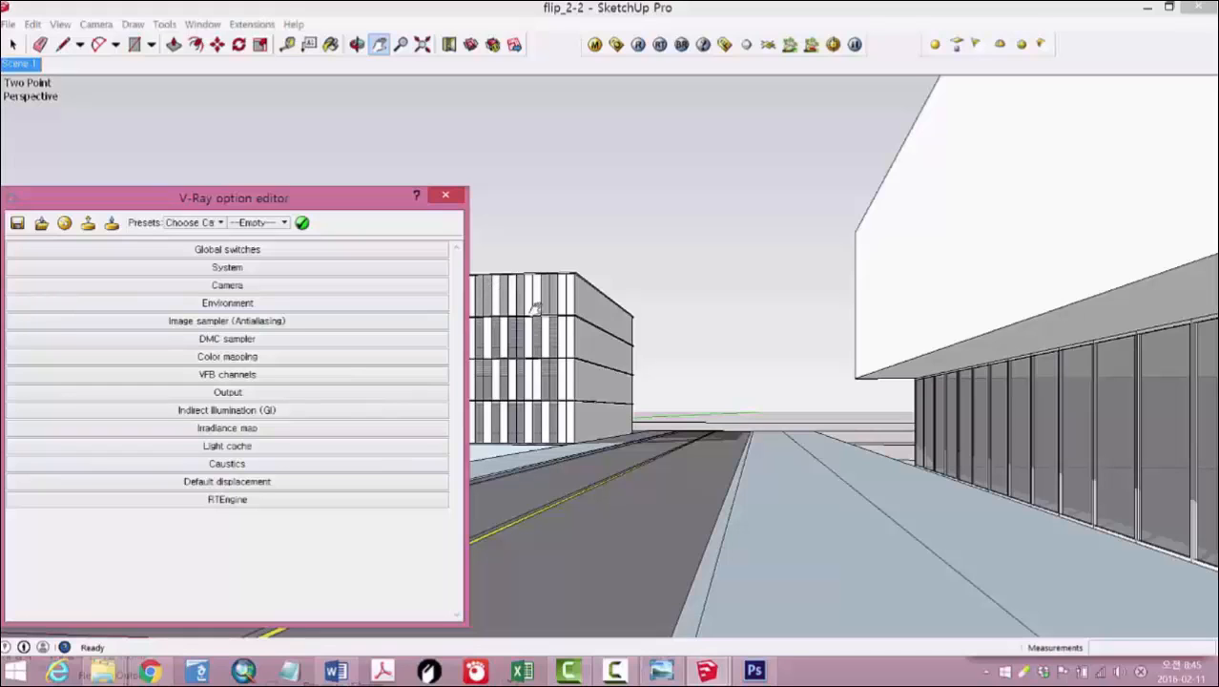
{"action": "left_click", "coordinate": [639, 45]}
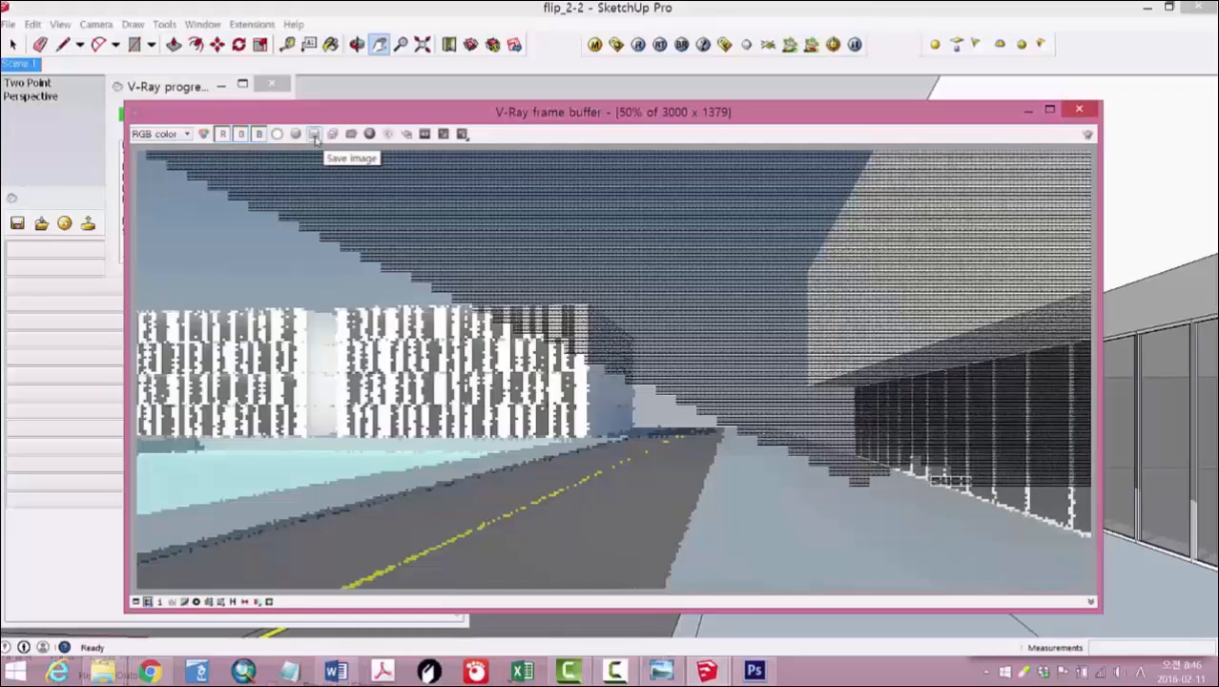
Step: Start saving the rendered image to the desktop and check which file formats are available
{"action": "left_click", "coordinate": [315, 135]}
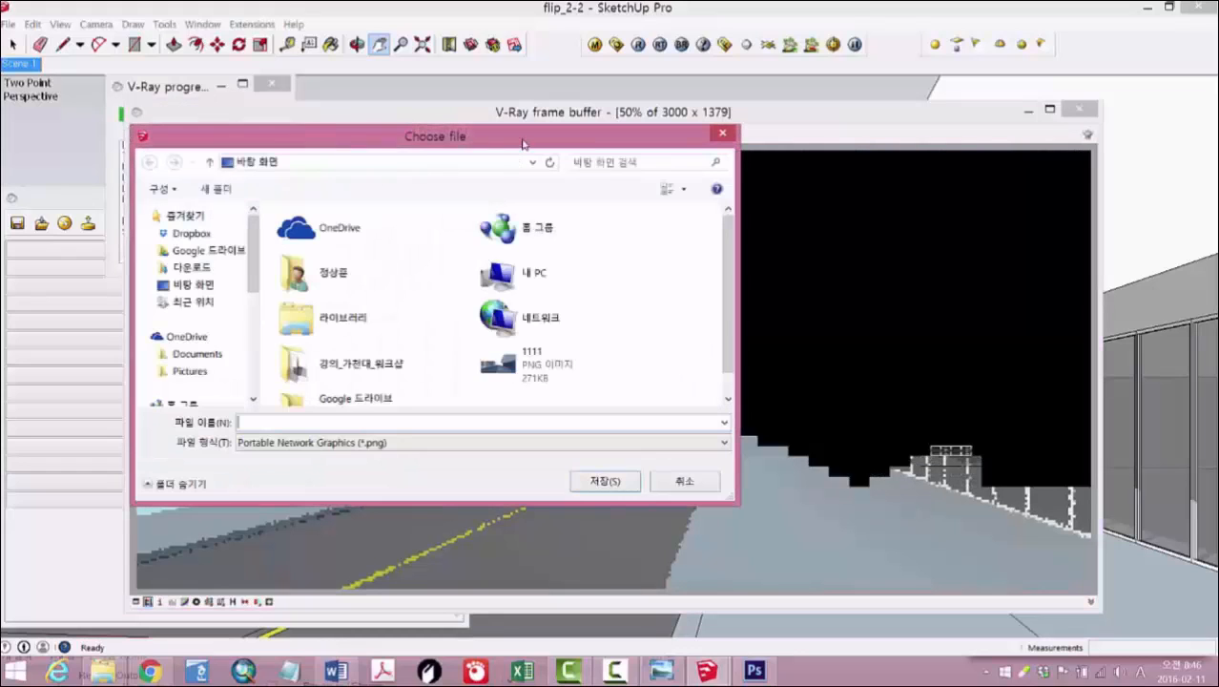
{"action": "left_click_drag", "start_coordinate": [316, 141], "coordinate": [468, 150]}
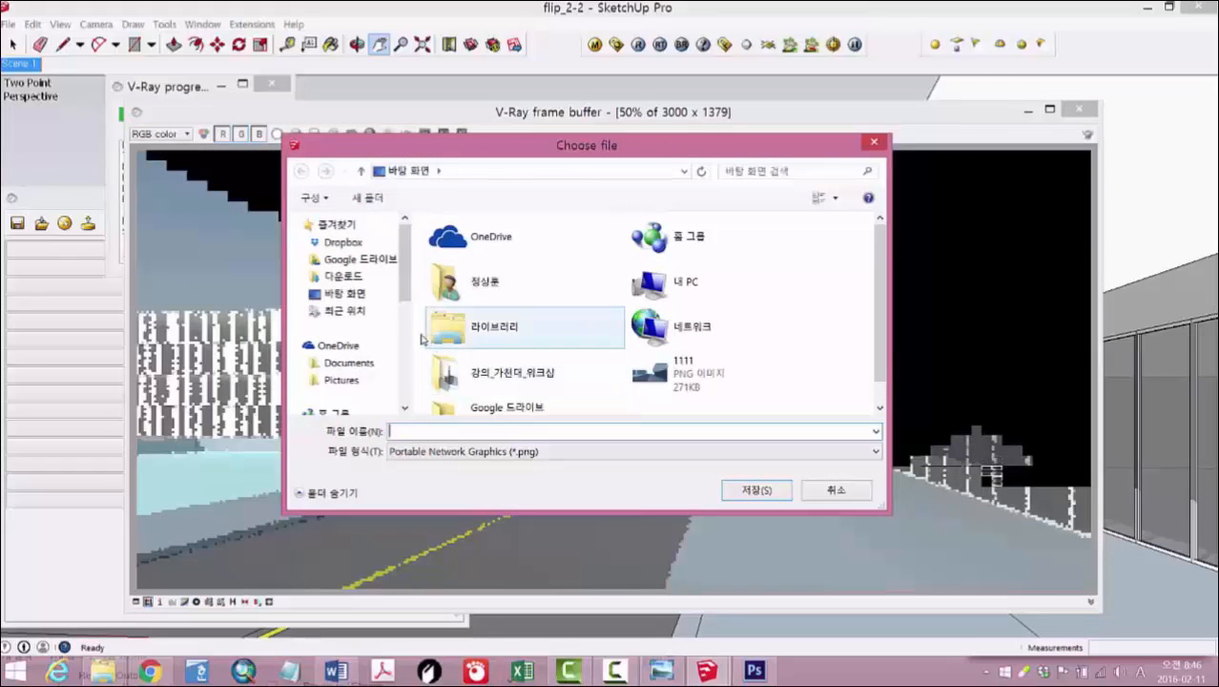
{"action": "left_click", "coordinate": [353, 293]}
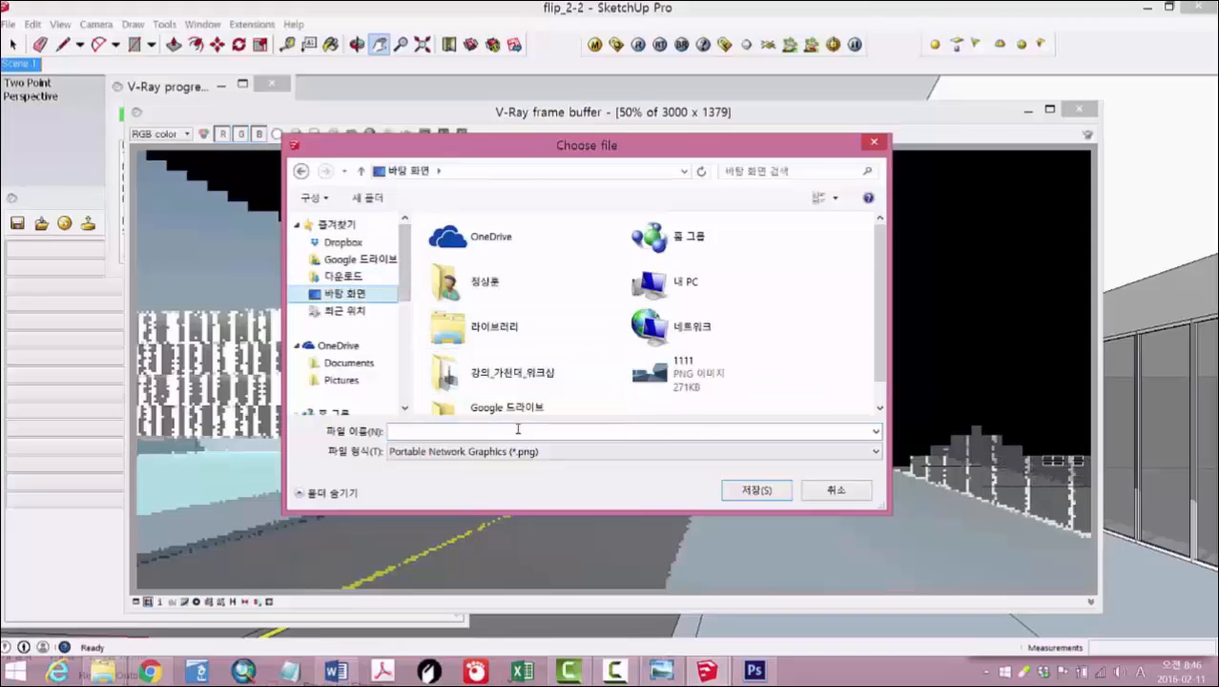
{"action": "left_click", "coordinate": [466, 430]}
{"action": "left_click", "coordinate": [638, 451]}
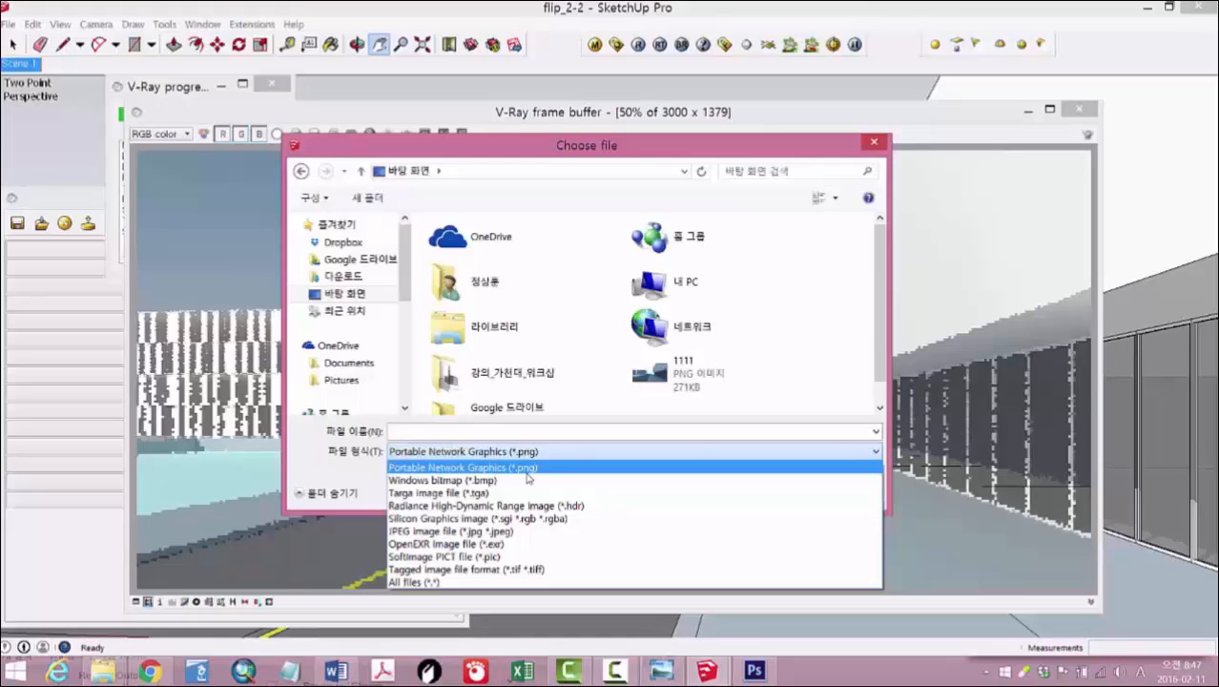
{"action": "left_click", "coordinate": [646, 147]}
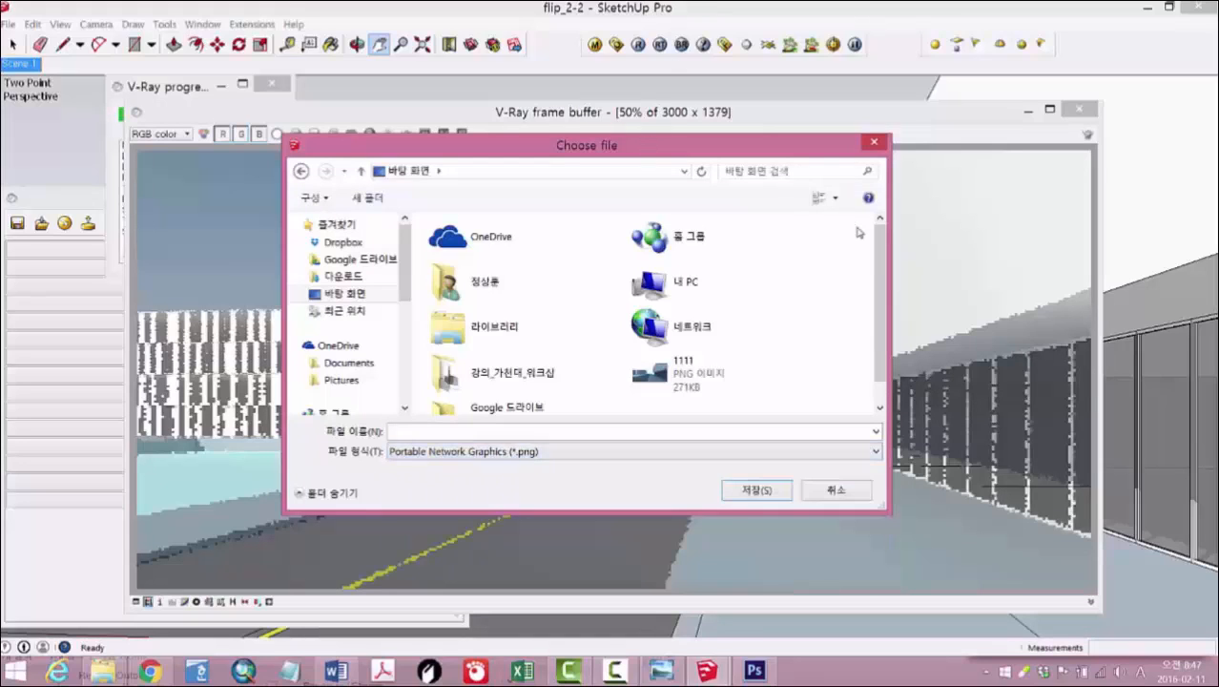
{"action": "left_click_drag", "start_coordinate": [700, 146], "coordinate": [1113, 416]}
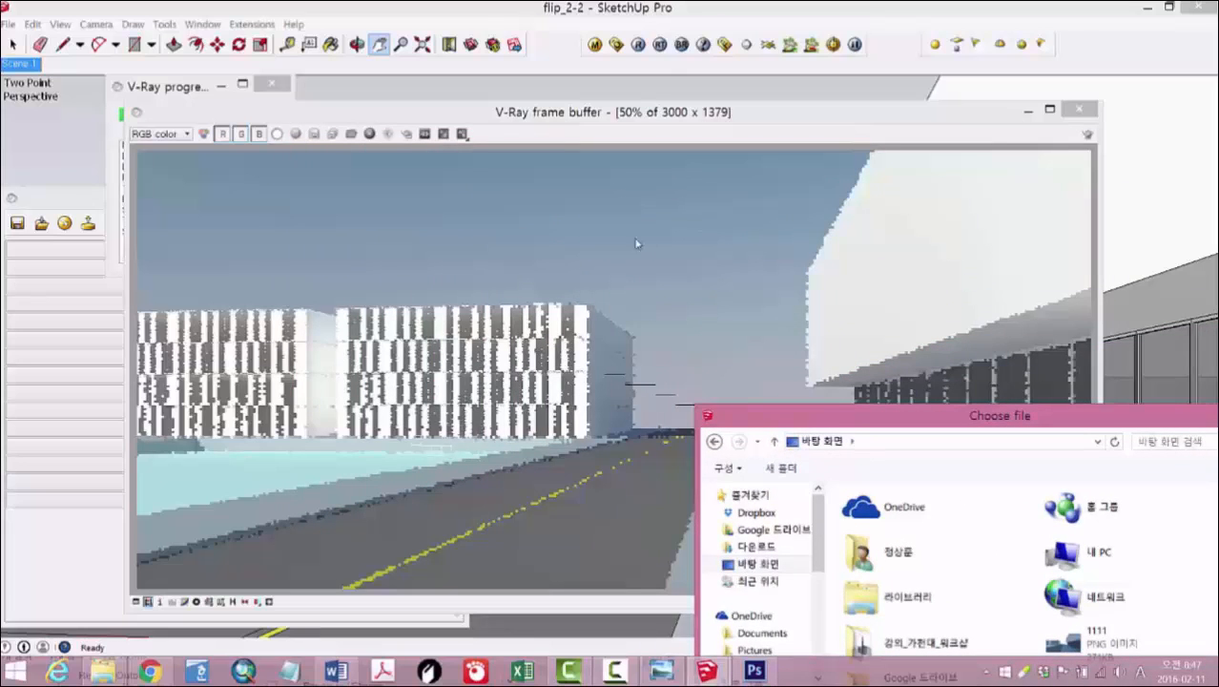
{"action": "left_click_drag", "start_coordinate": [839, 421], "coordinate": [708, 177]}
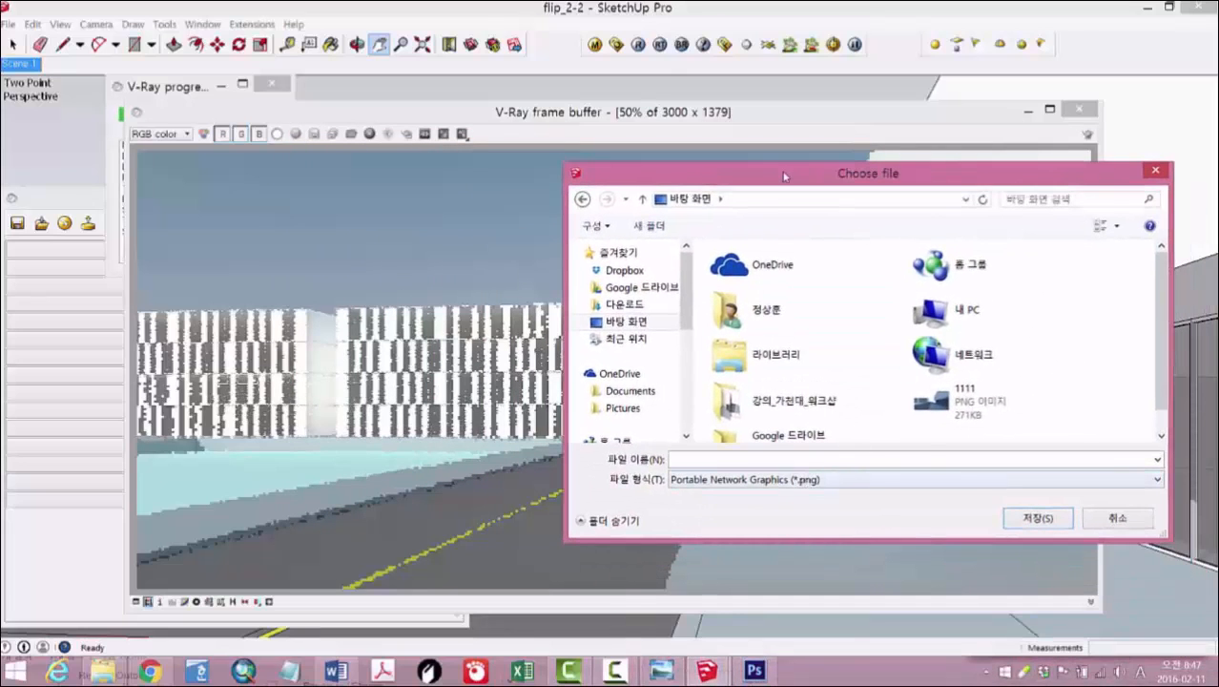
{"action": "left_click_drag", "start_coordinate": [784, 176], "coordinate": [1036, 316]}
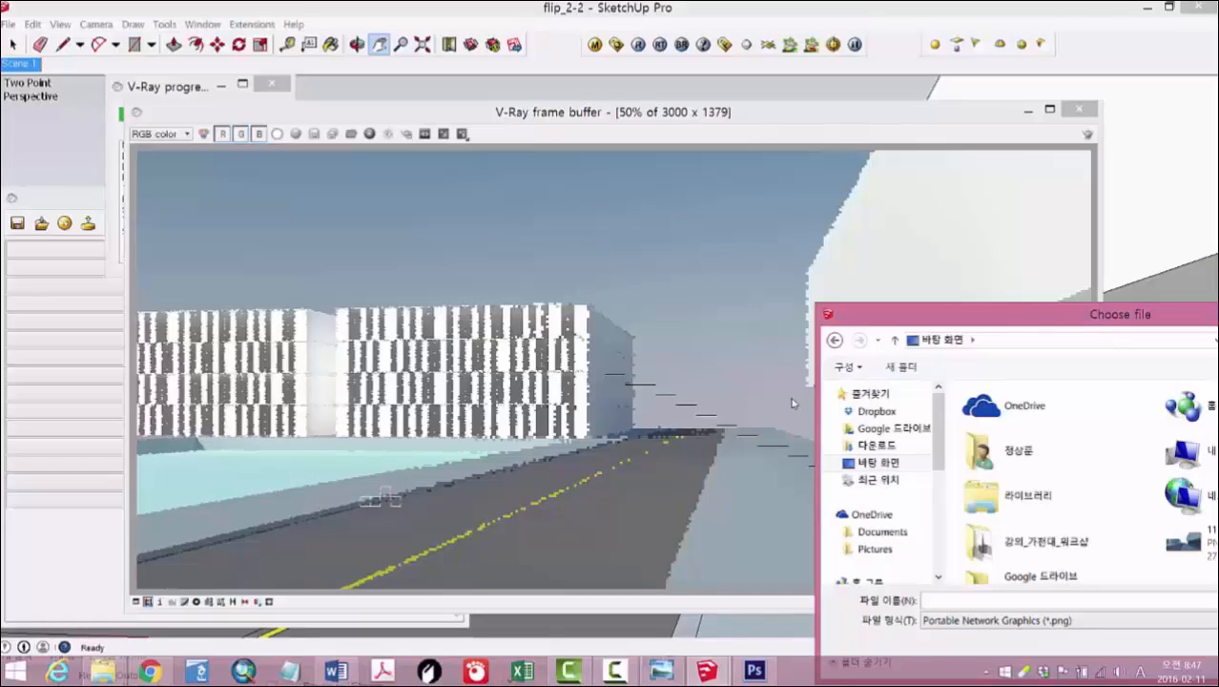
{"action": "left_click_drag", "start_coordinate": [988, 316], "coordinate": [780, 422]}
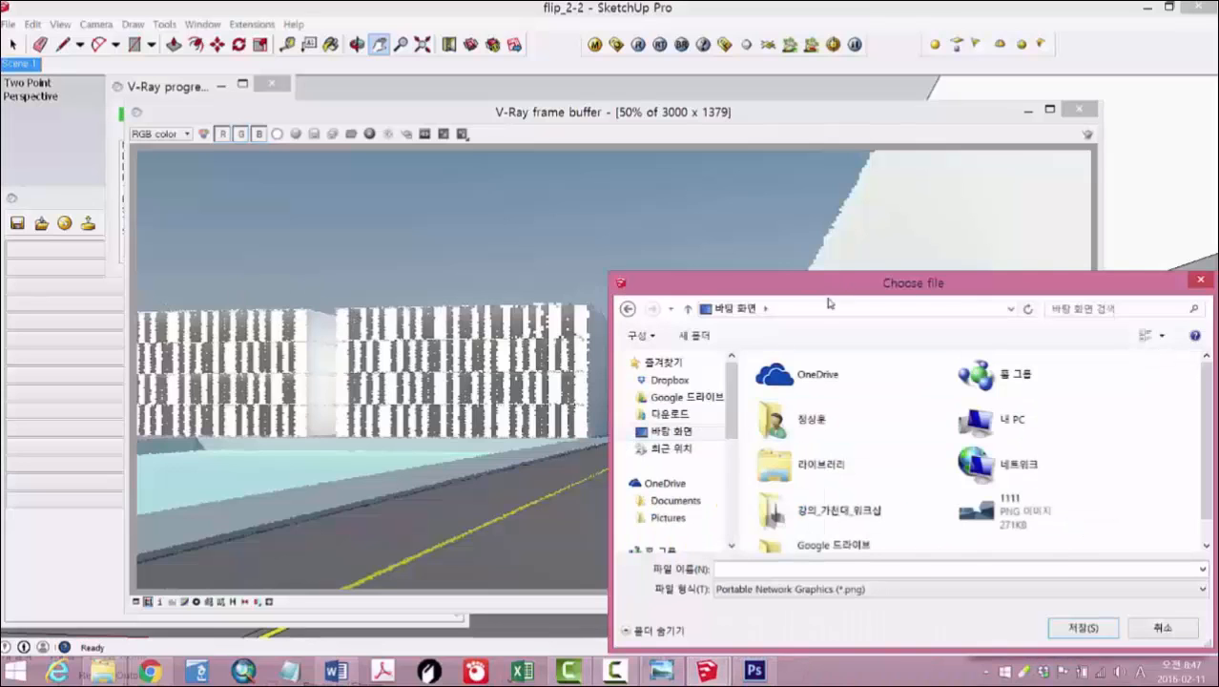
{"action": "left_click_drag", "start_coordinate": [828, 304], "coordinate": [819, 135]}
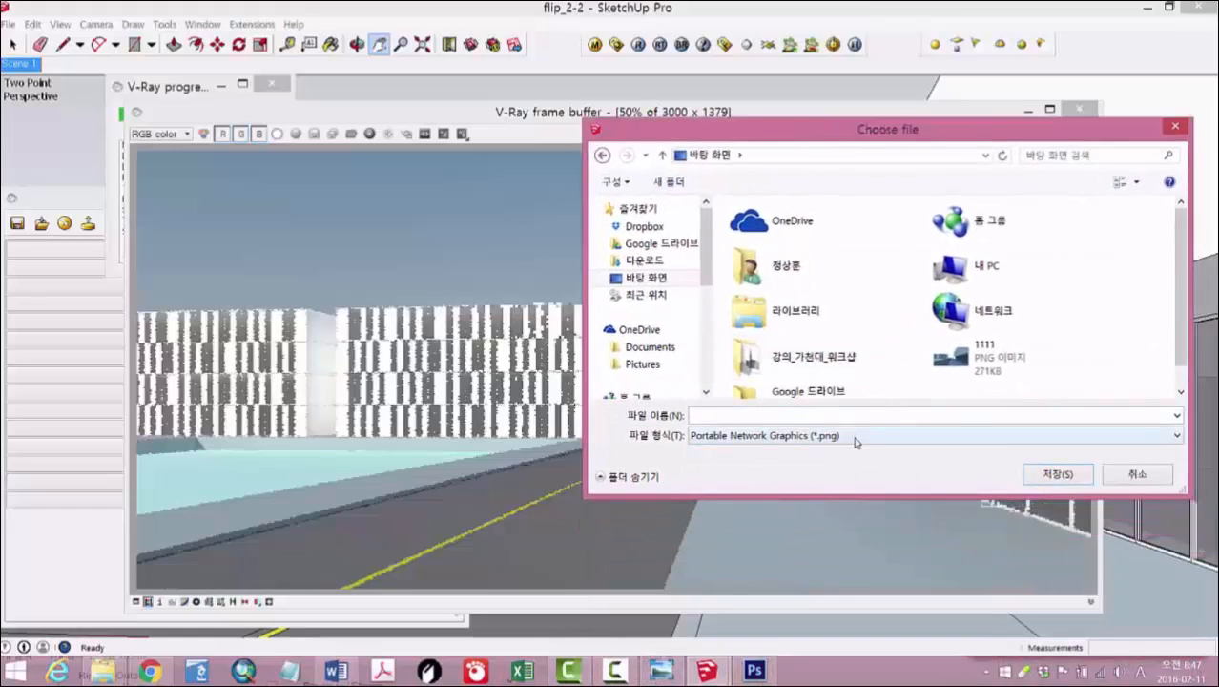
Step: Try JPEG as the file type for the rendered image
{"action": "left_click", "coordinate": [857, 438]}
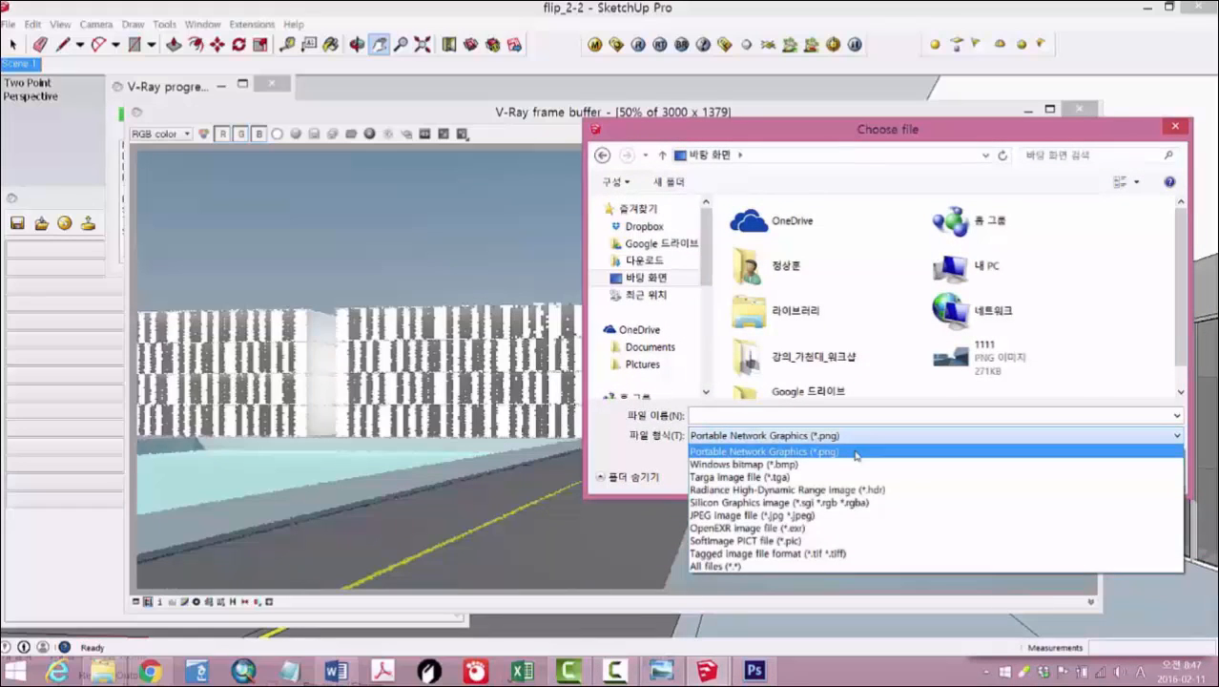
{"action": "left_click", "coordinate": [856, 453]}
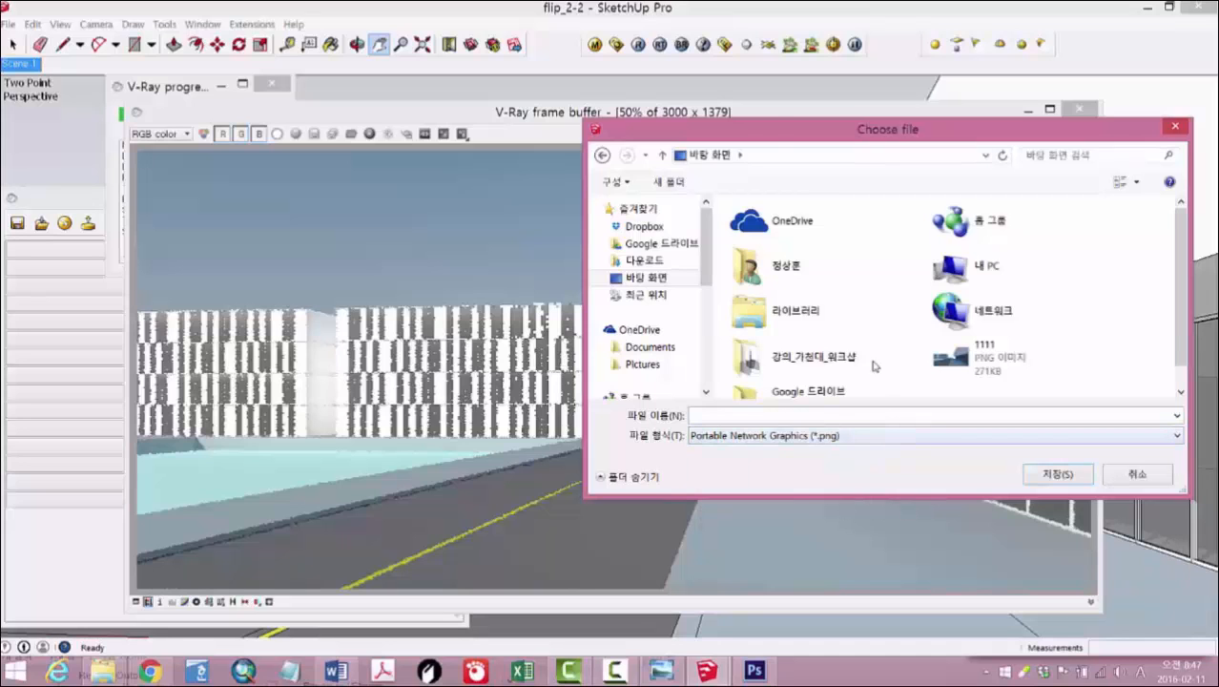
{"action": "left_click_drag", "start_coordinate": [769, 122], "coordinate": [825, 134]}
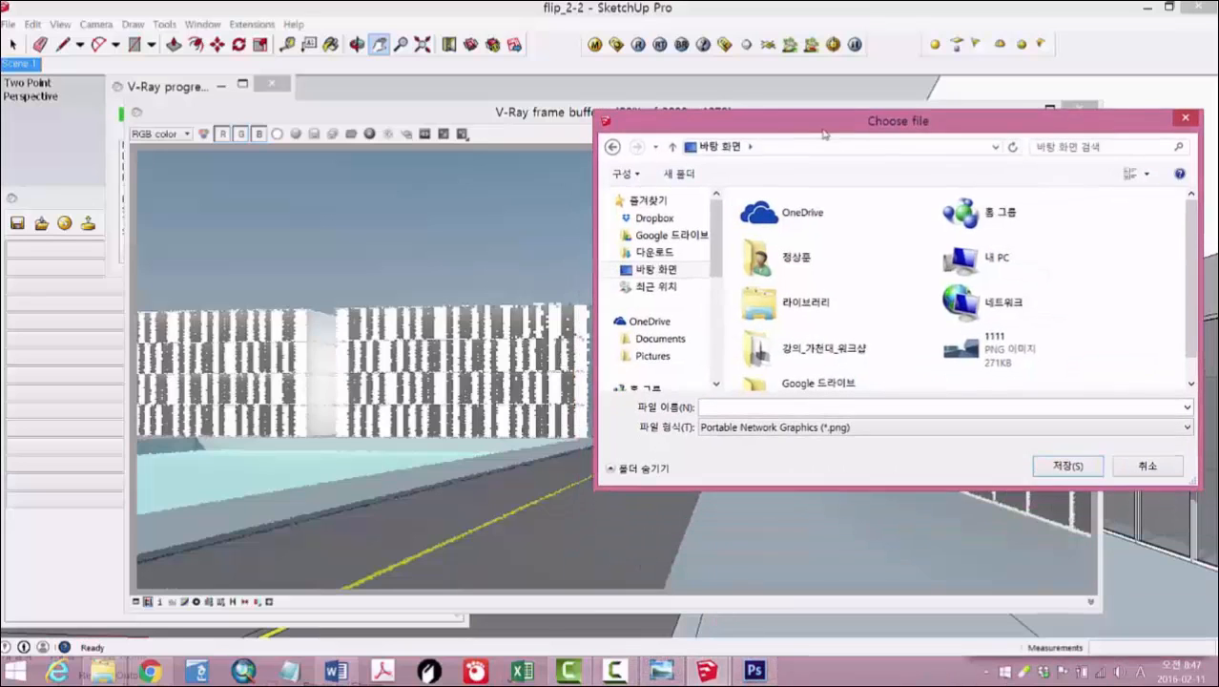
{"action": "left_click", "coordinate": [870, 433]}
{"action": "left_click", "coordinate": [867, 510]}
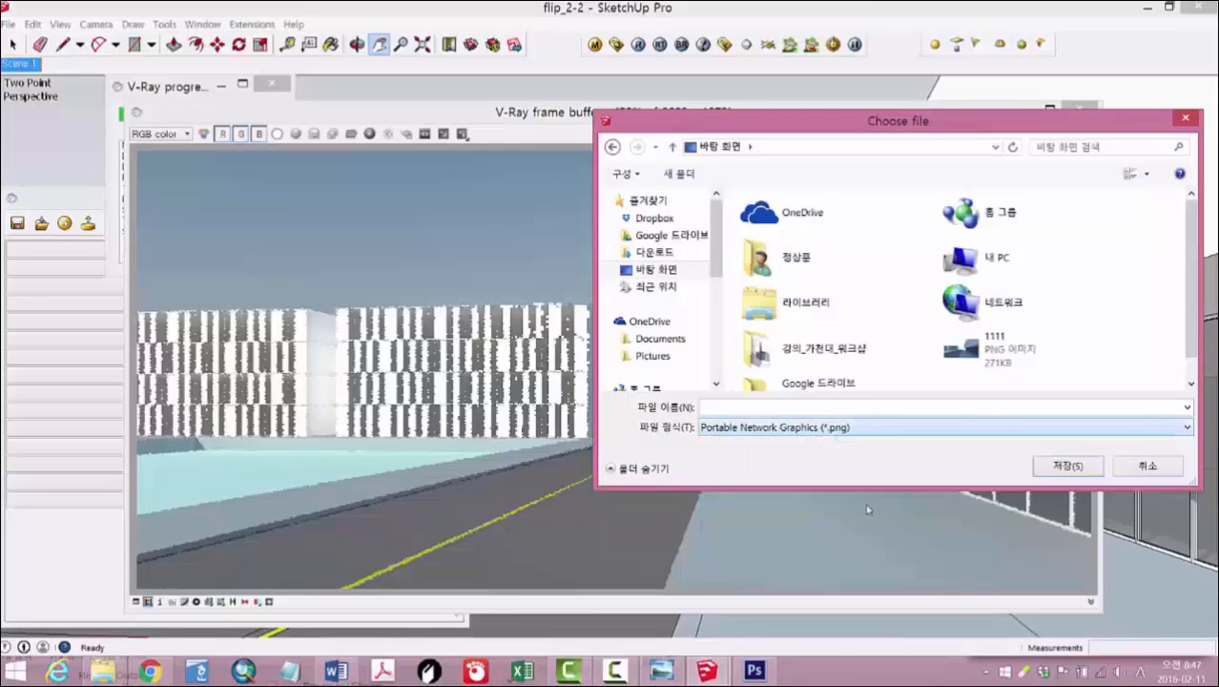
Step: Choose Portable Network Graphics (*.png) as the file type and save the rendered image as render_1
{"action": "left_click", "coordinate": [919, 428]}
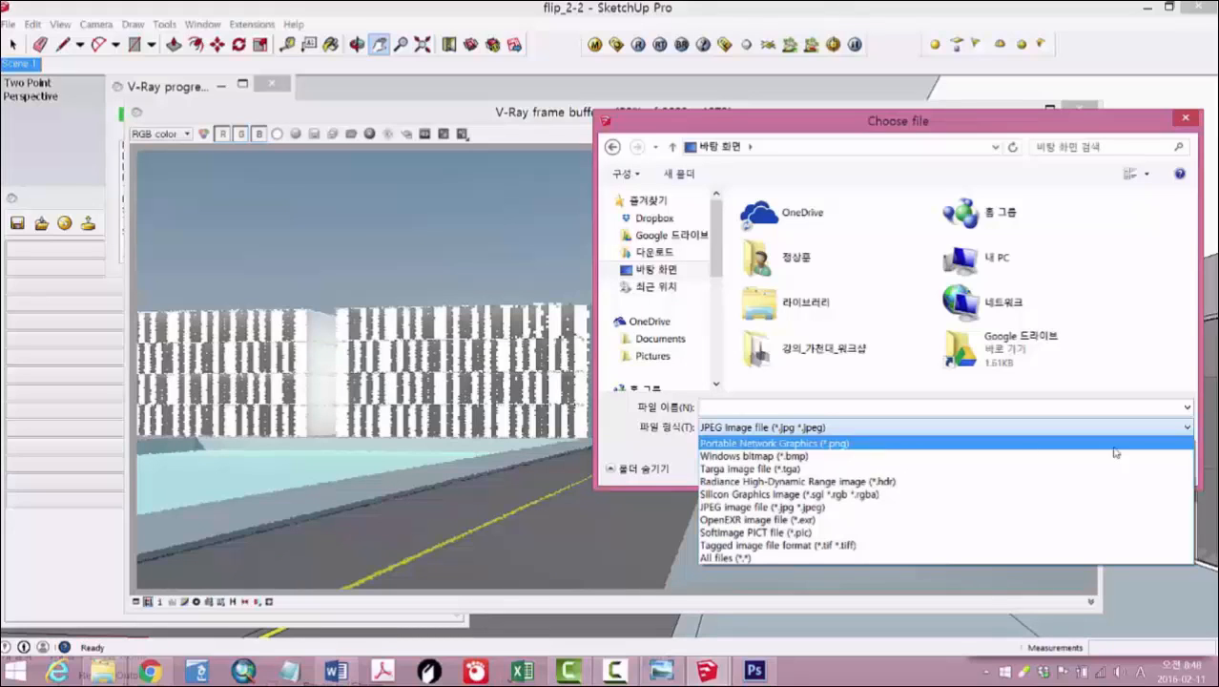
{"action": "left_click", "coordinate": [957, 445]}
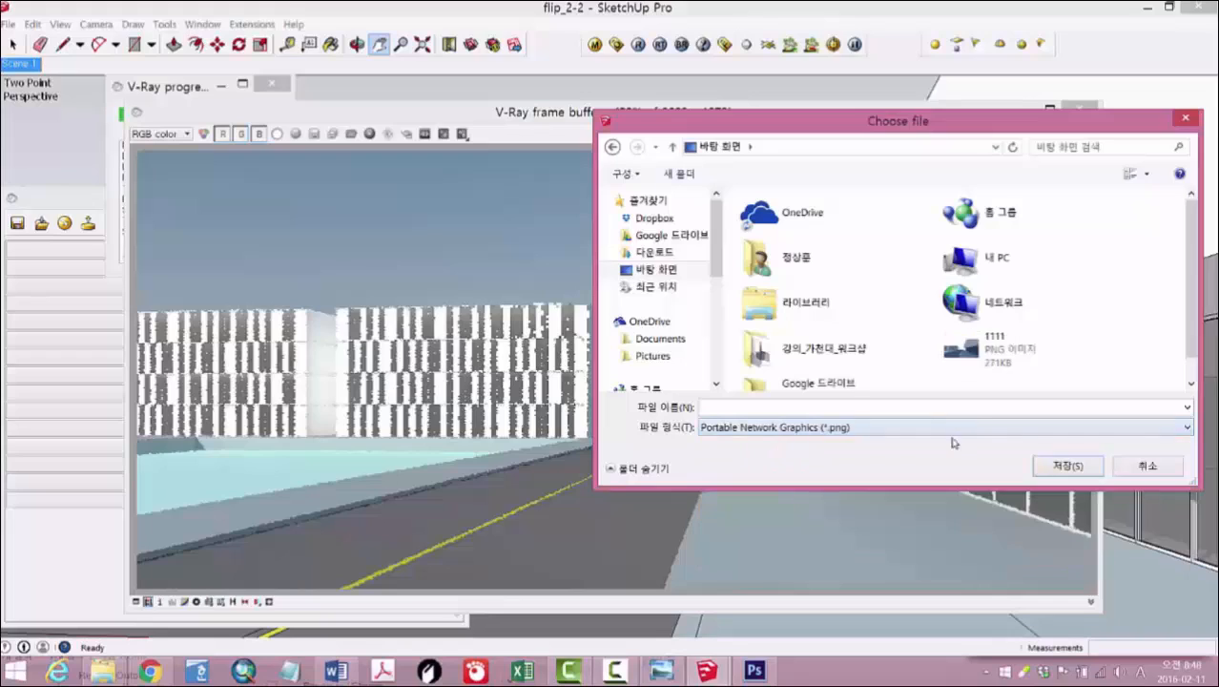
{"action": "left_click", "coordinate": [940, 405]}
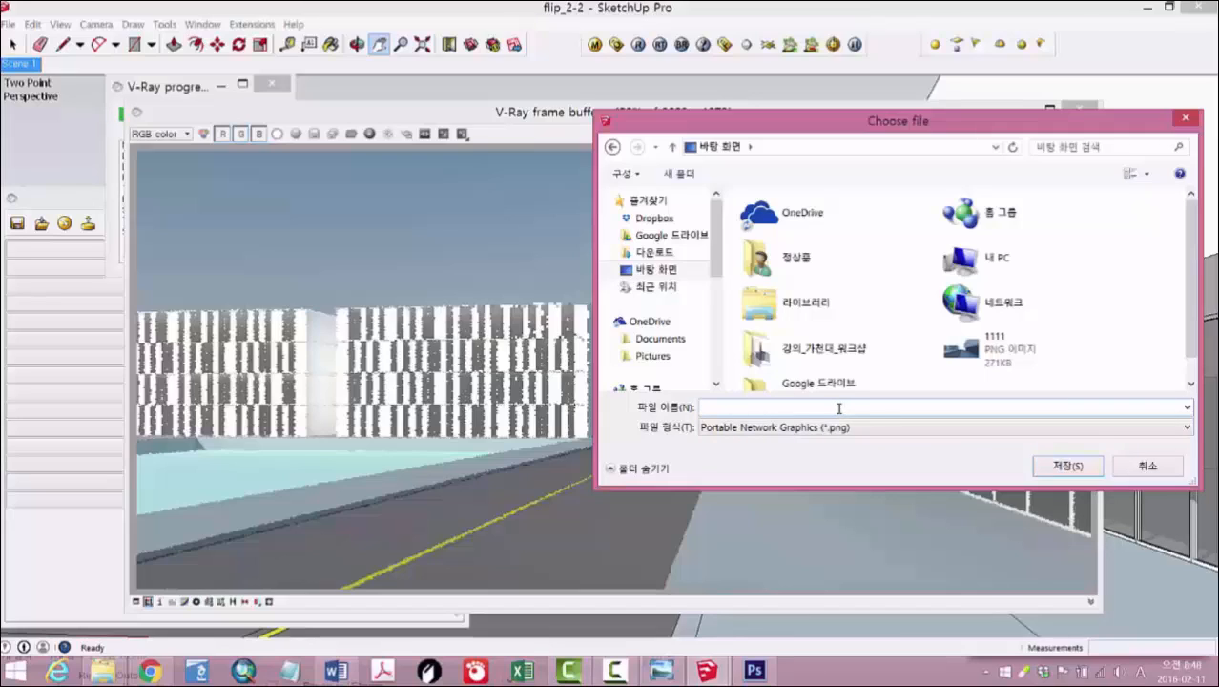
{"action": "type", "text": "render_1"}
{"action": "key", "text": "Return"}
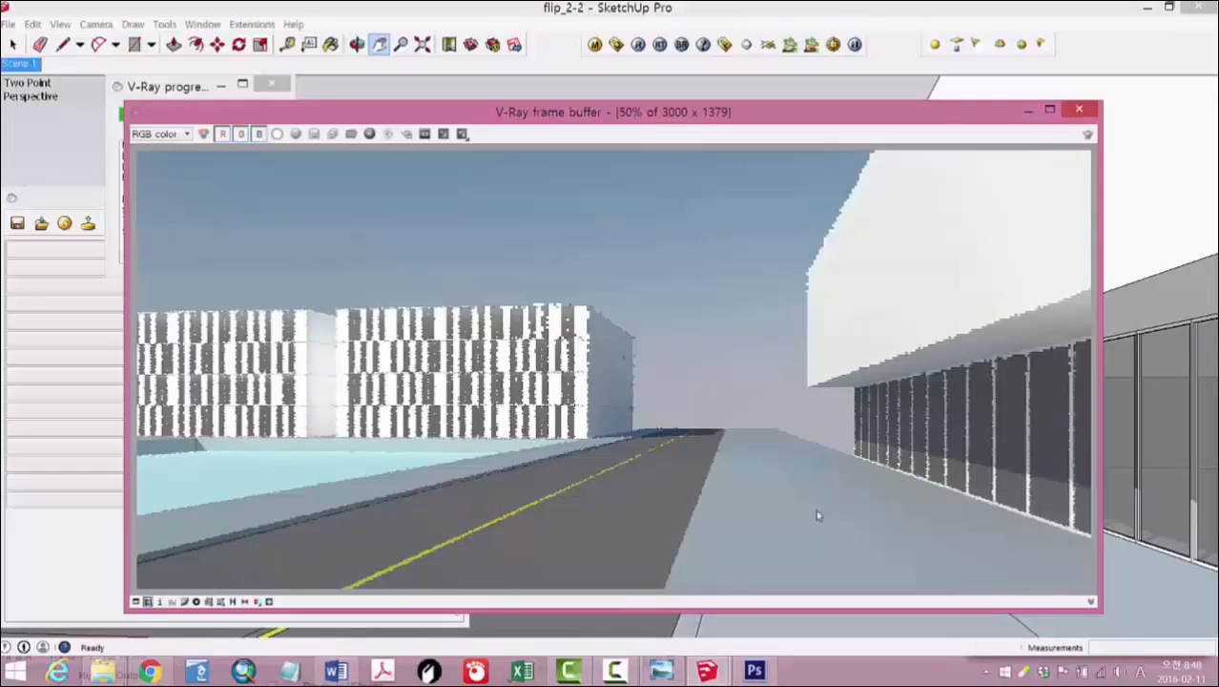
Step: Save the rendered image again to the desktop as render_1, this time as a JPEG image file
{"action": "left_click", "coordinate": [314, 133]}
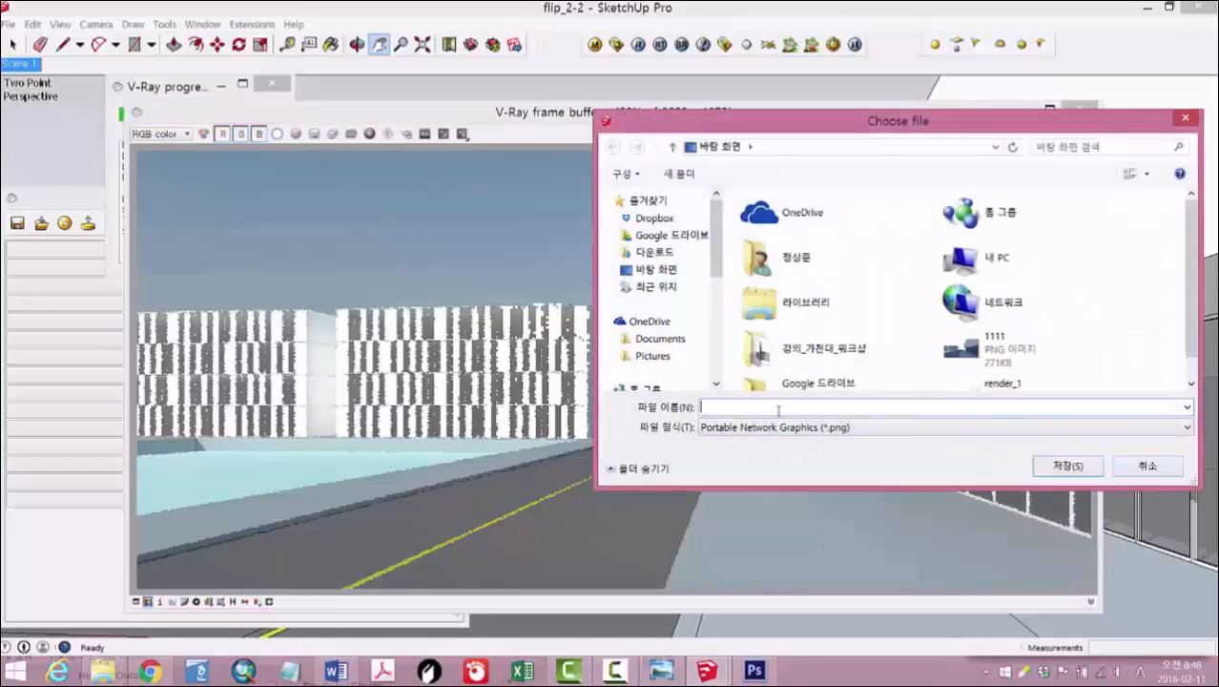
{"action": "type", "text": "rende"}
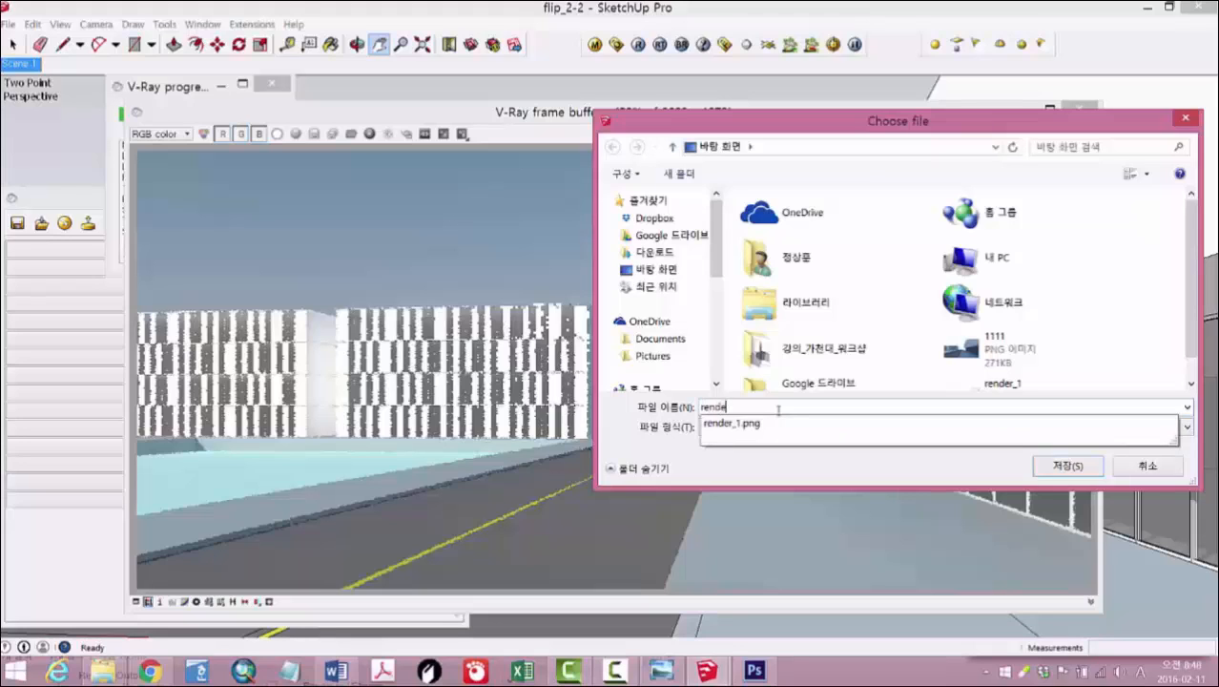
{"action": "type", "text": "r_1"}
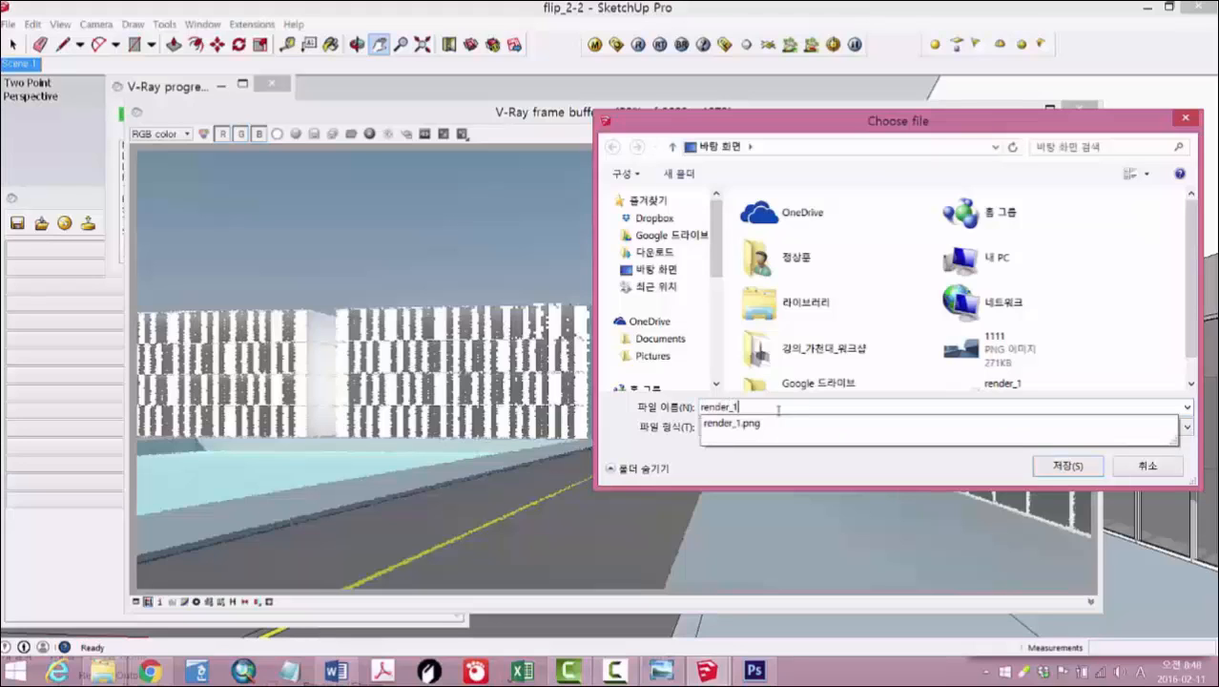
{"action": "left_click", "coordinate": [989, 475]}
{"action": "left_click", "coordinate": [985, 435]}
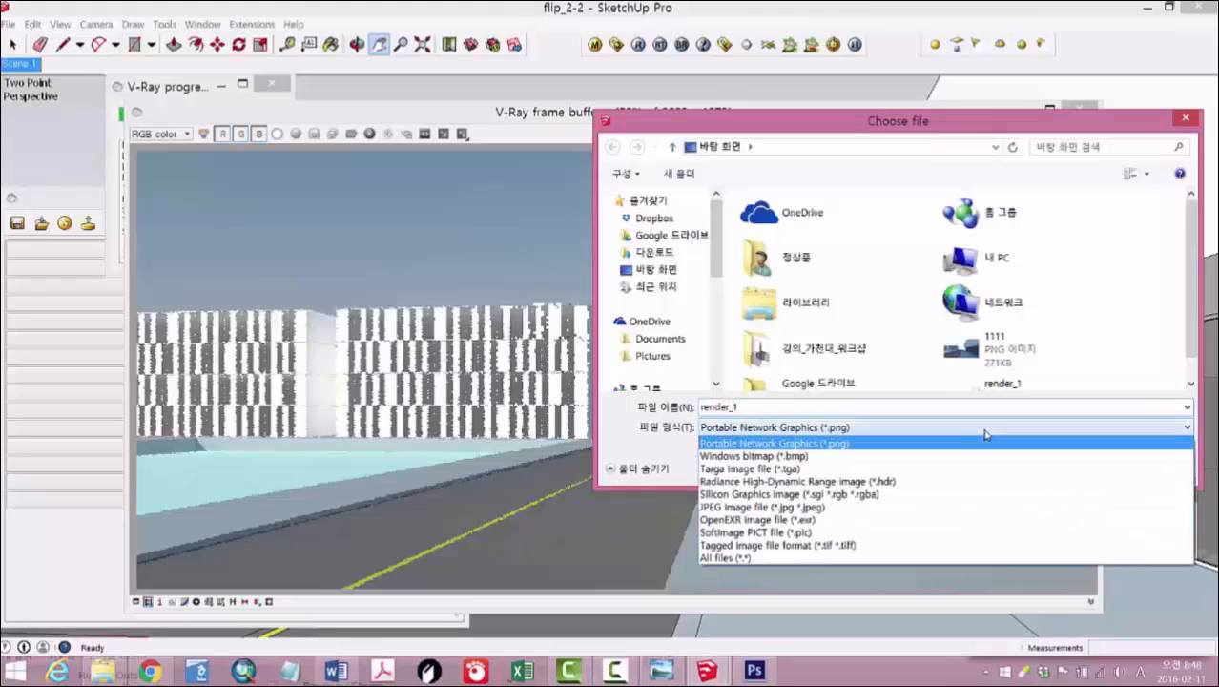
{"action": "left_click", "coordinate": [970, 507]}
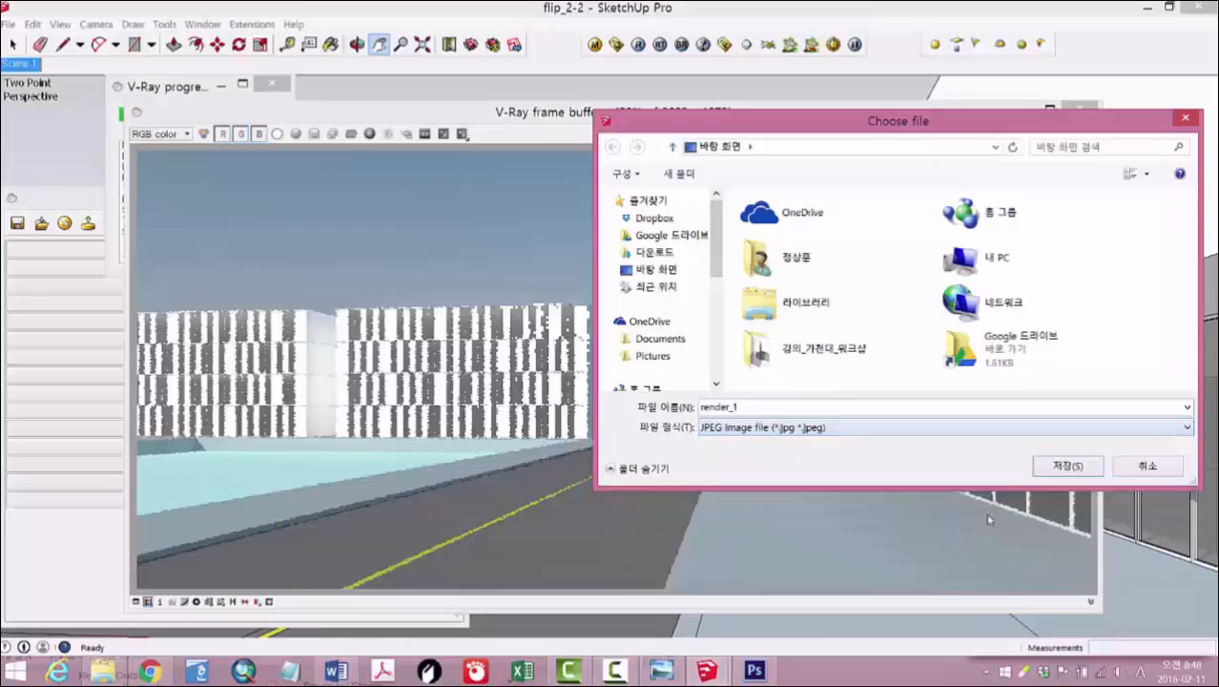
{"action": "left_click", "coordinate": [1050, 474]}
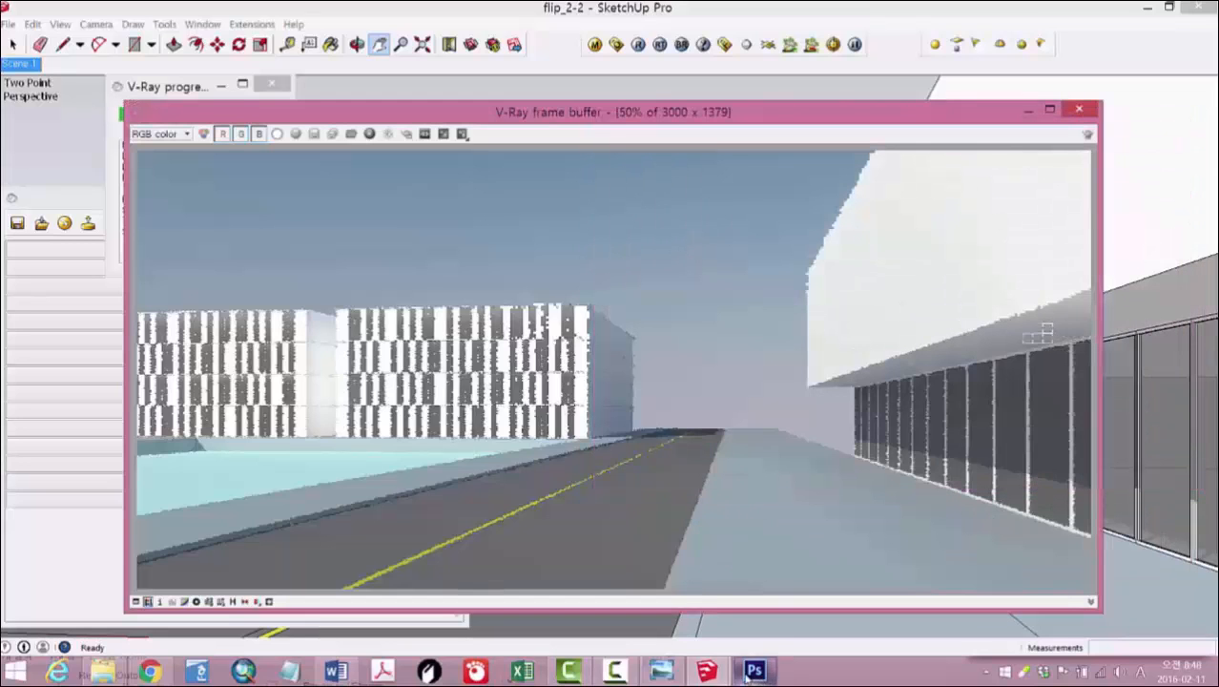
Step: Switch to Photoshop and add a new empty layer beneath the street render's layer
{"action": "left_click", "coordinate": [753, 671]}
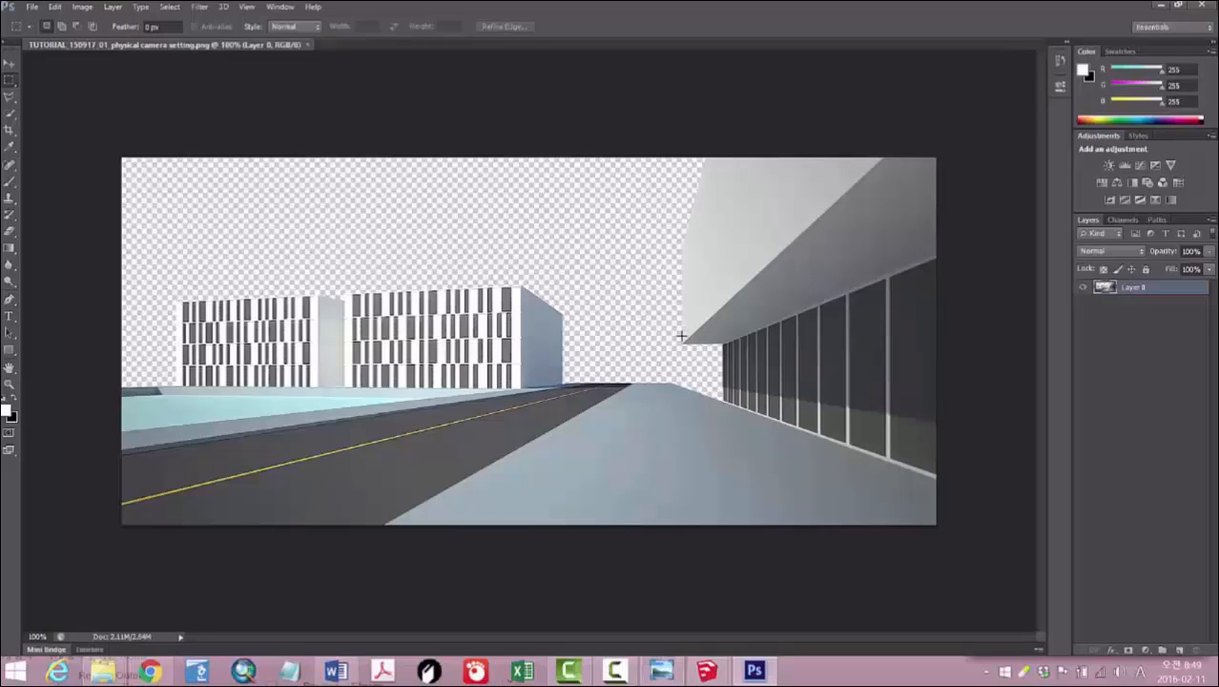
{"action": "left_click", "coordinate": [1179, 652]}
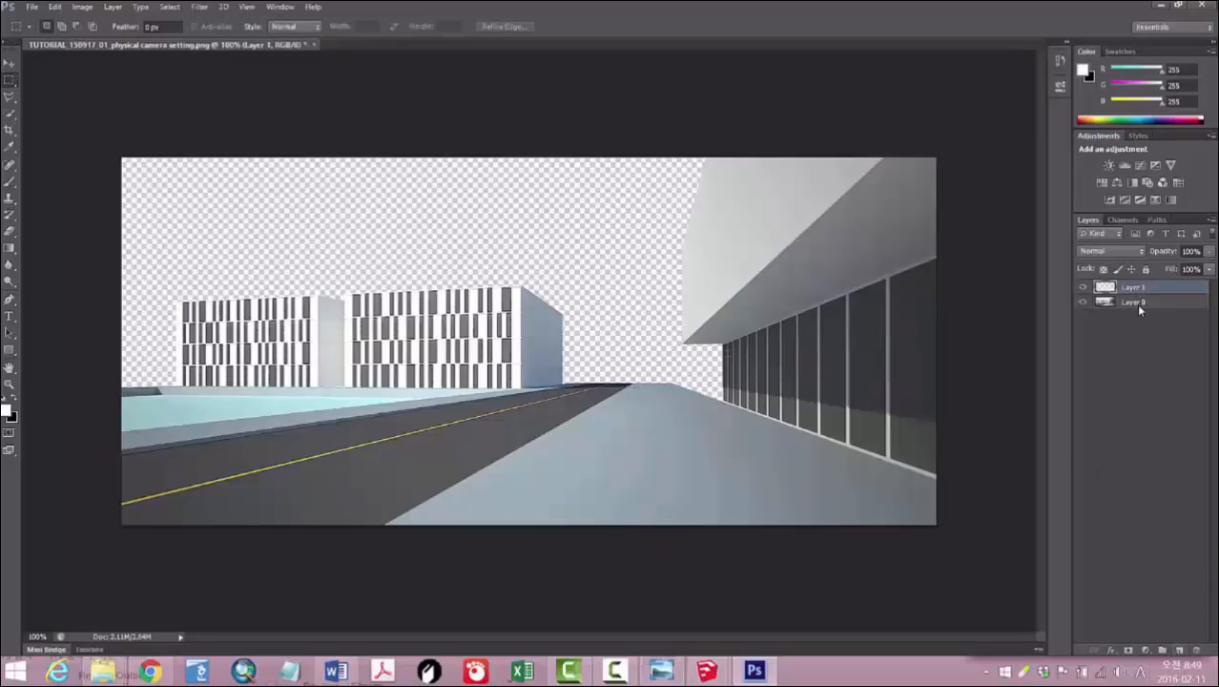
{"action": "left_click_drag", "start_coordinate": [1131, 318], "coordinate": [1131, 307]}
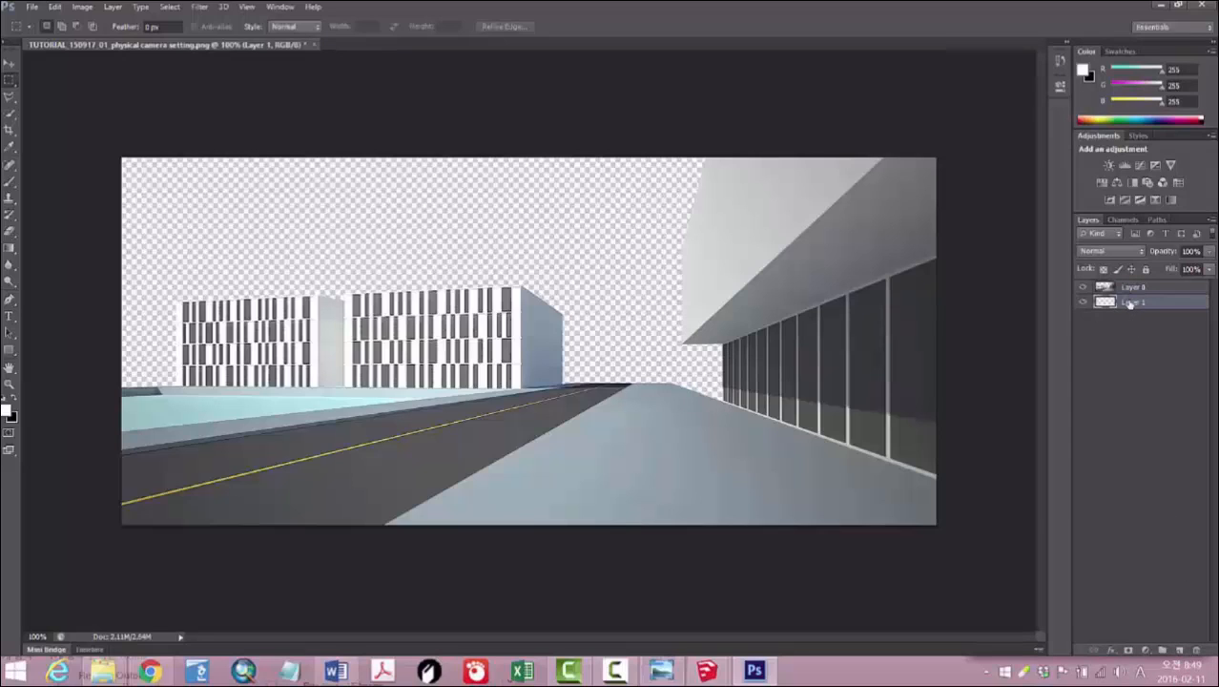
Step: Fill the new background layer with pale yellow (#effc9b) using the Paint Bucket tool
{"action": "left_click", "coordinate": [11, 250]}
{"action": "left_click_drag", "start_coordinate": [11, 250], "coordinate": [46, 263]}
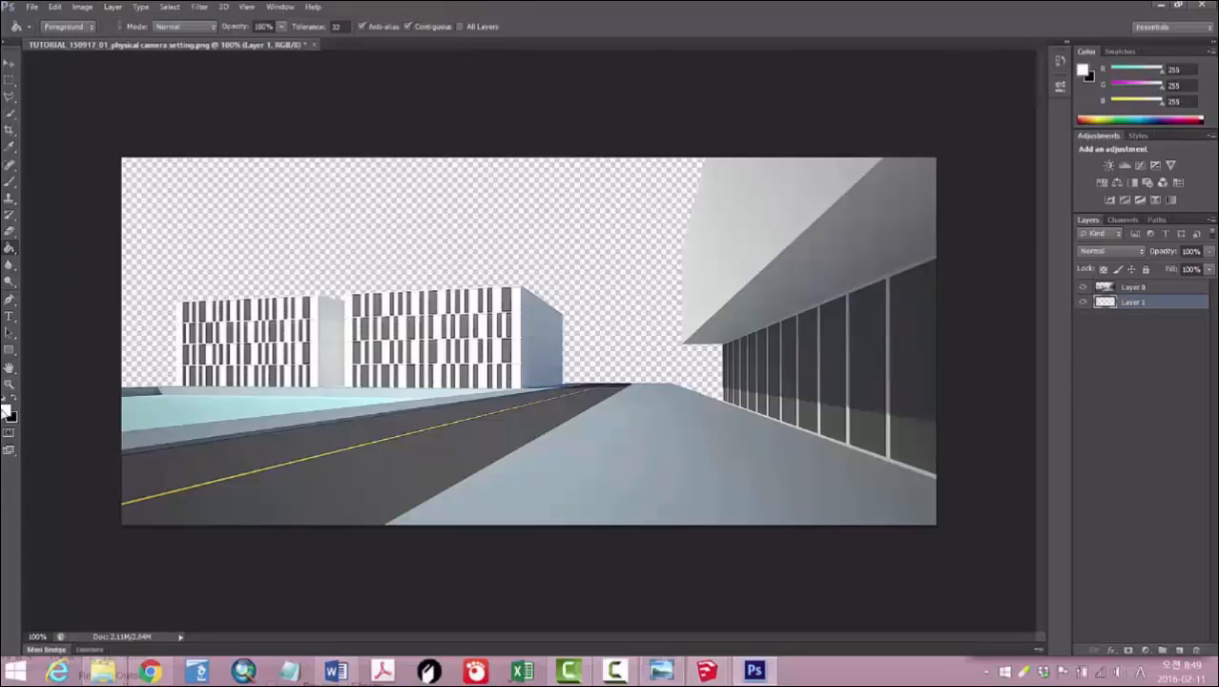
{"action": "left_click", "coordinate": [6, 410]}
{"action": "left_click", "coordinate": [615, 267]}
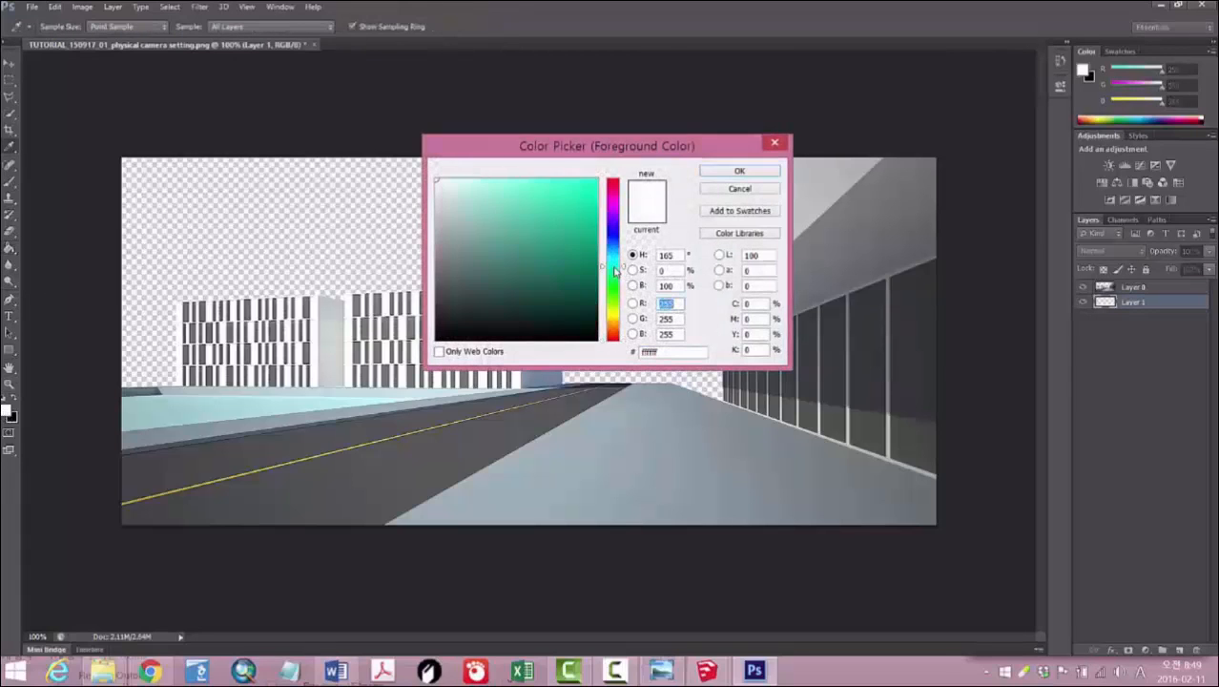
{"action": "left_click_drag", "start_coordinate": [617, 282], "coordinate": [622, 310]}
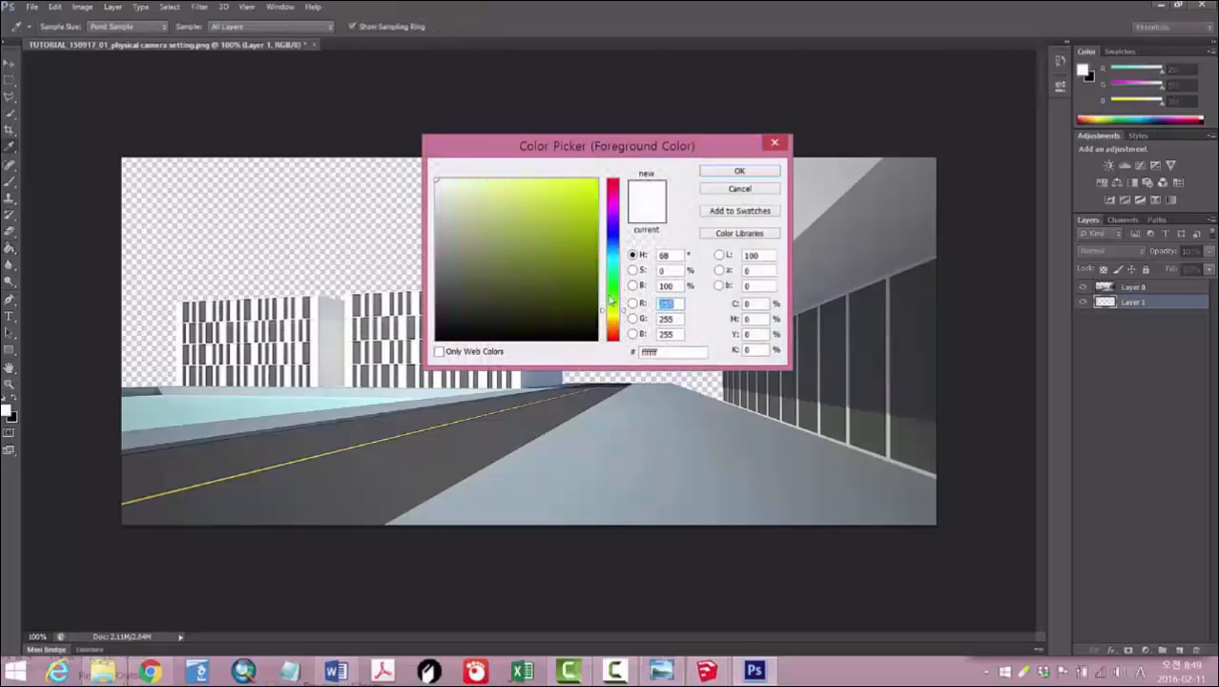
{"action": "left_click", "coordinate": [496, 182]}
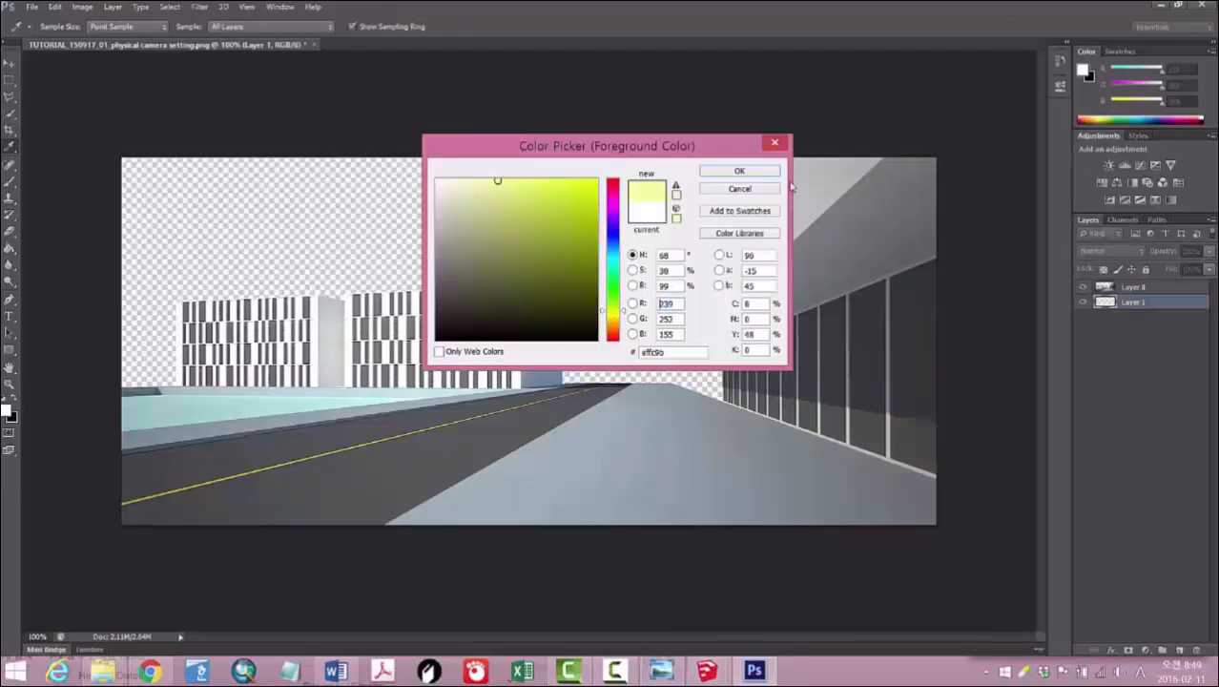
{"action": "left_click", "coordinate": [742, 173]}
{"action": "left_click", "coordinate": [366, 231]}
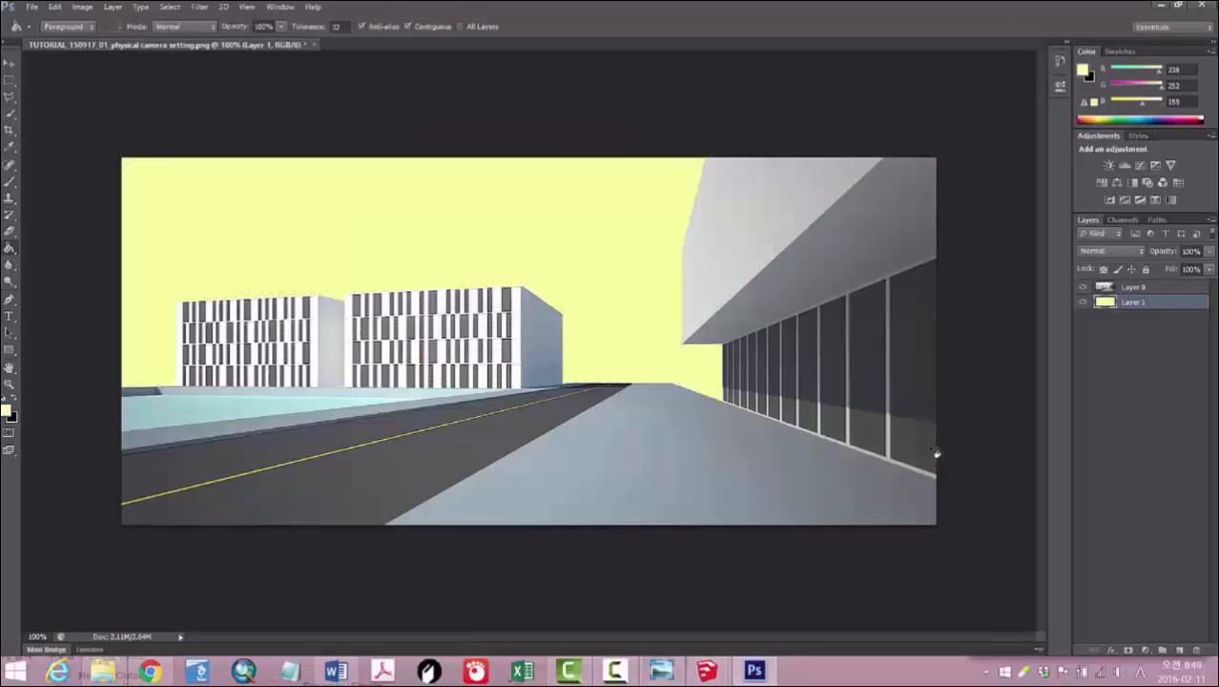
Step: Toggle the yellow background layer's visibility off and on to compare it with the transparent sky
{"action": "left_click", "coordinate": [1082, 301]}
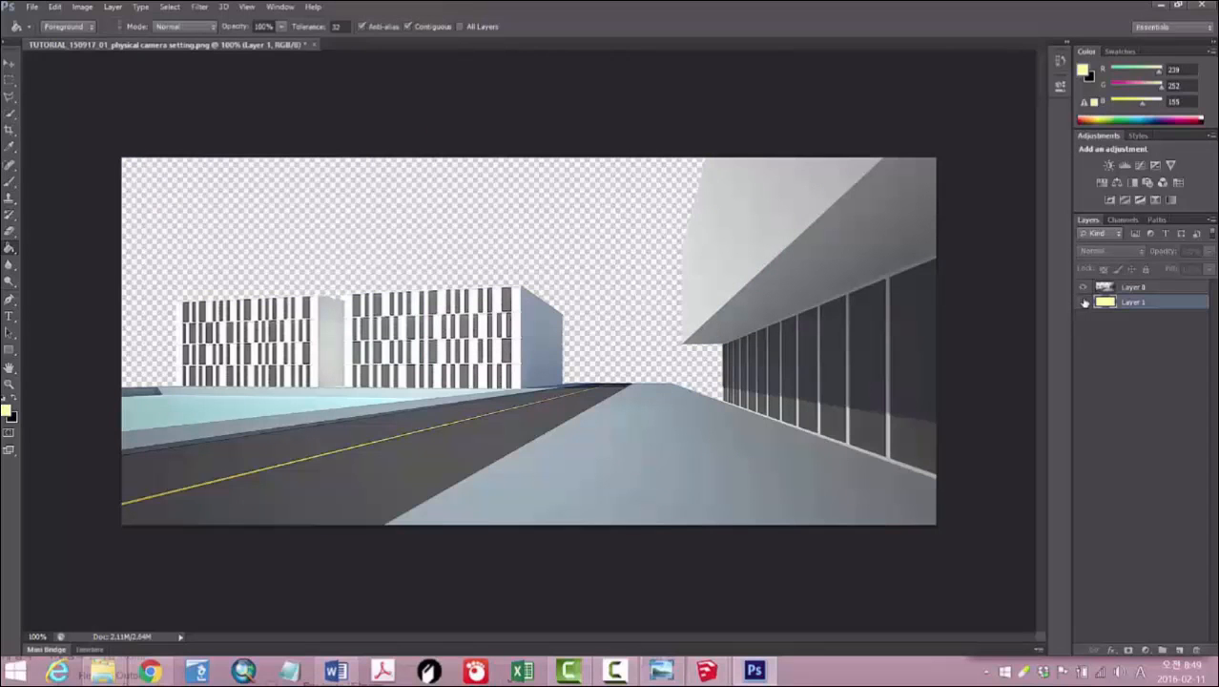
{"action": "left_click", "coordinate": [1083, 302]}
{"action": "left_click", "coordinate": [1084, 303]}
{"action": "left_click", "coordinate": [1084, 302]}
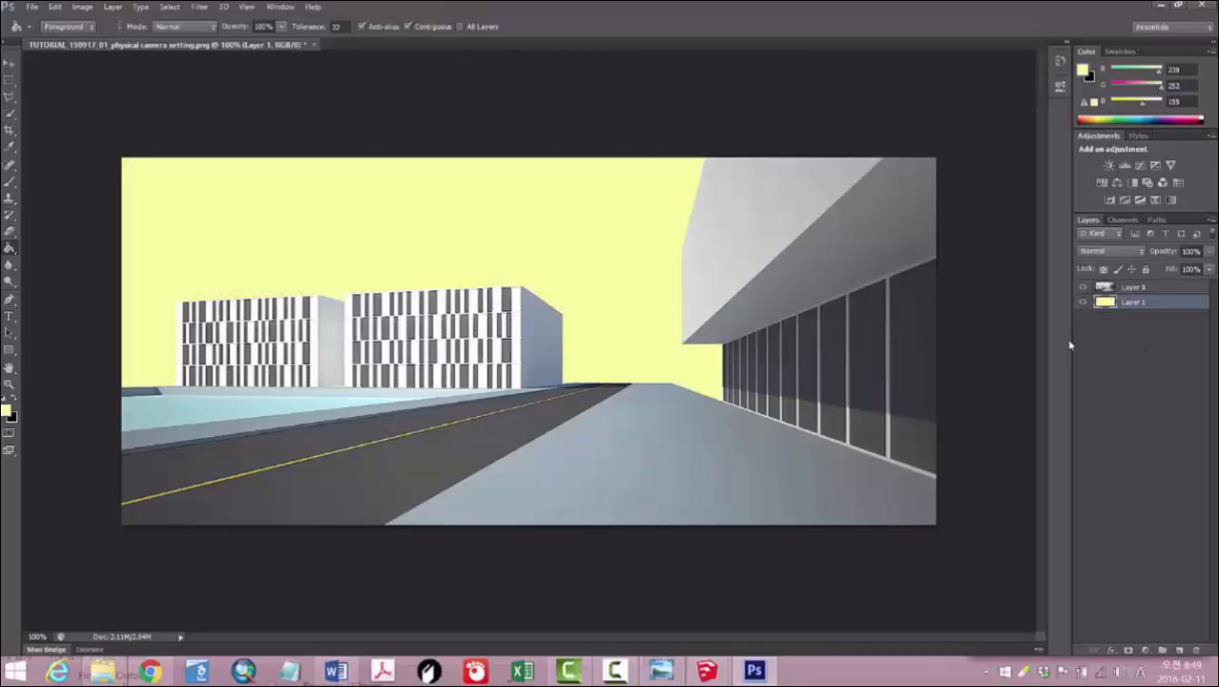
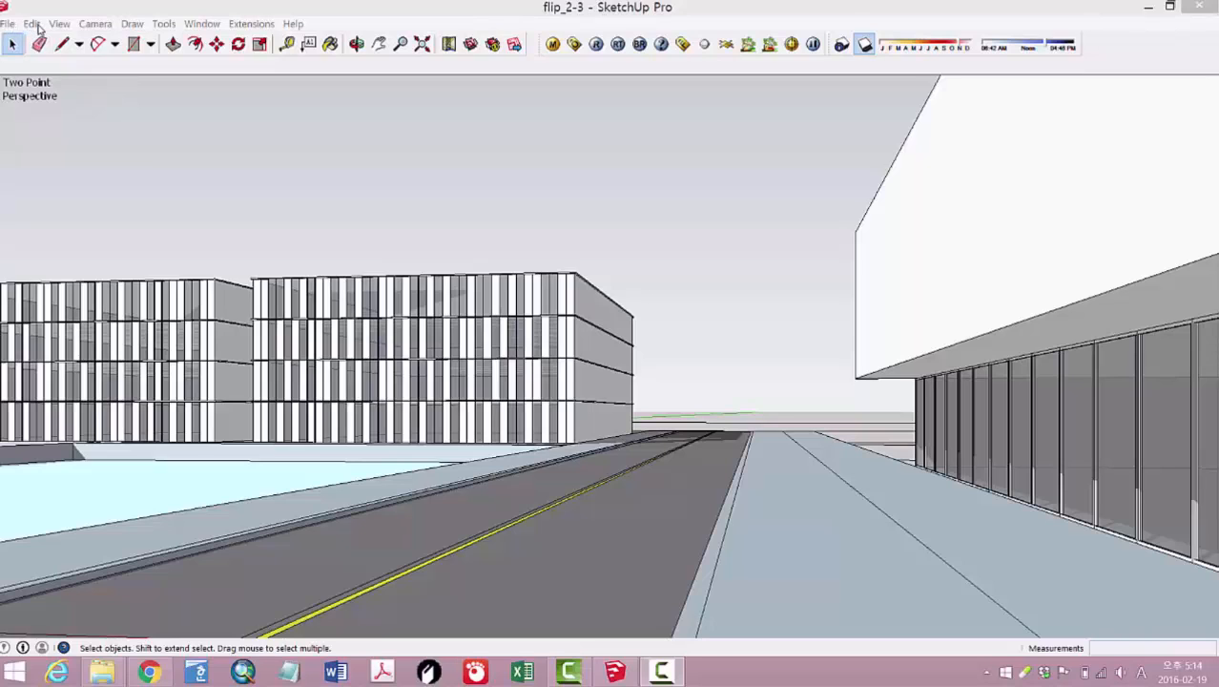
Step: Open the Materials browser in SketchUp, move it down and enlarge it to show more swatches
{"action": "left_click", "coordinate": [211, 26]}
{"action": "left_click", "coordinate": [211, 26]}
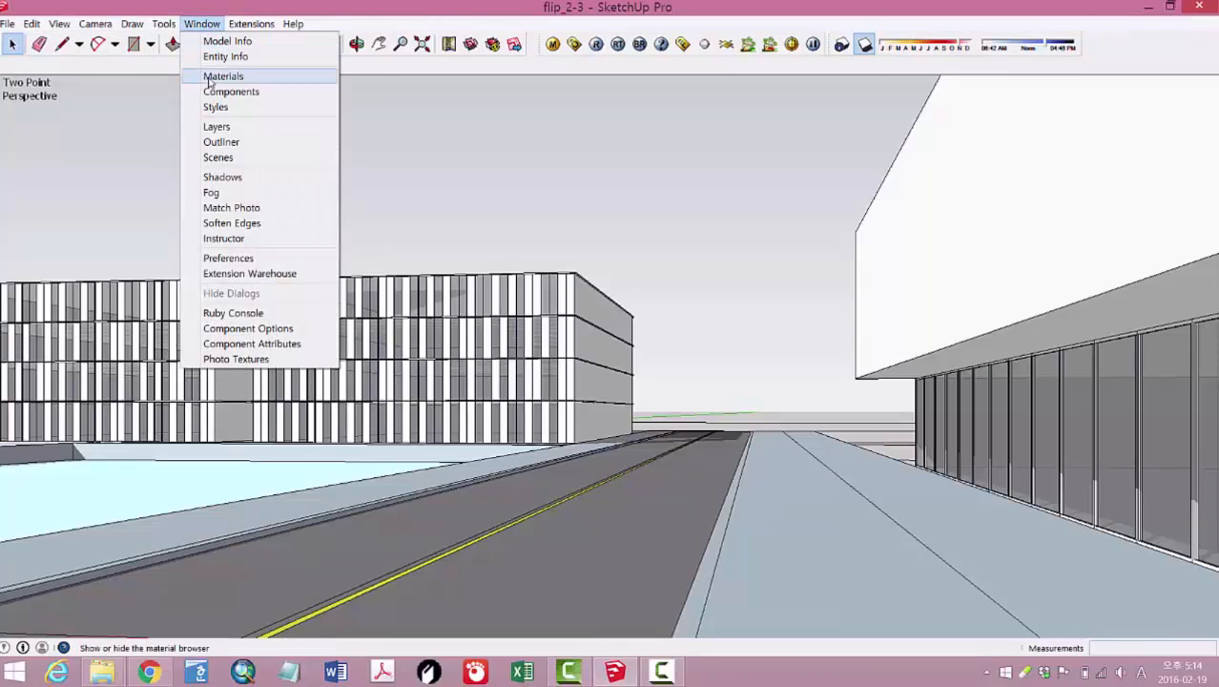
{"action": "left_click", "coordinate": [287, 78]}
{"action": "left_click", "coordinate": [202, 25]}
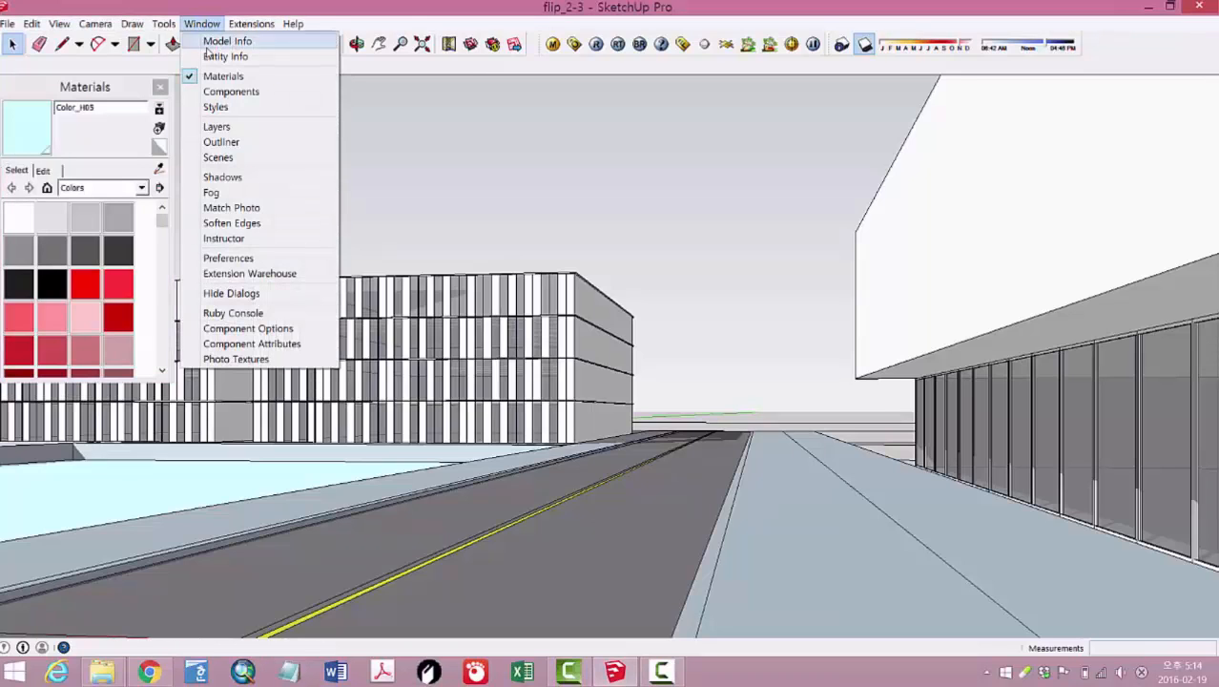
{"action": "left_click", "coordinate": [194, 76]}
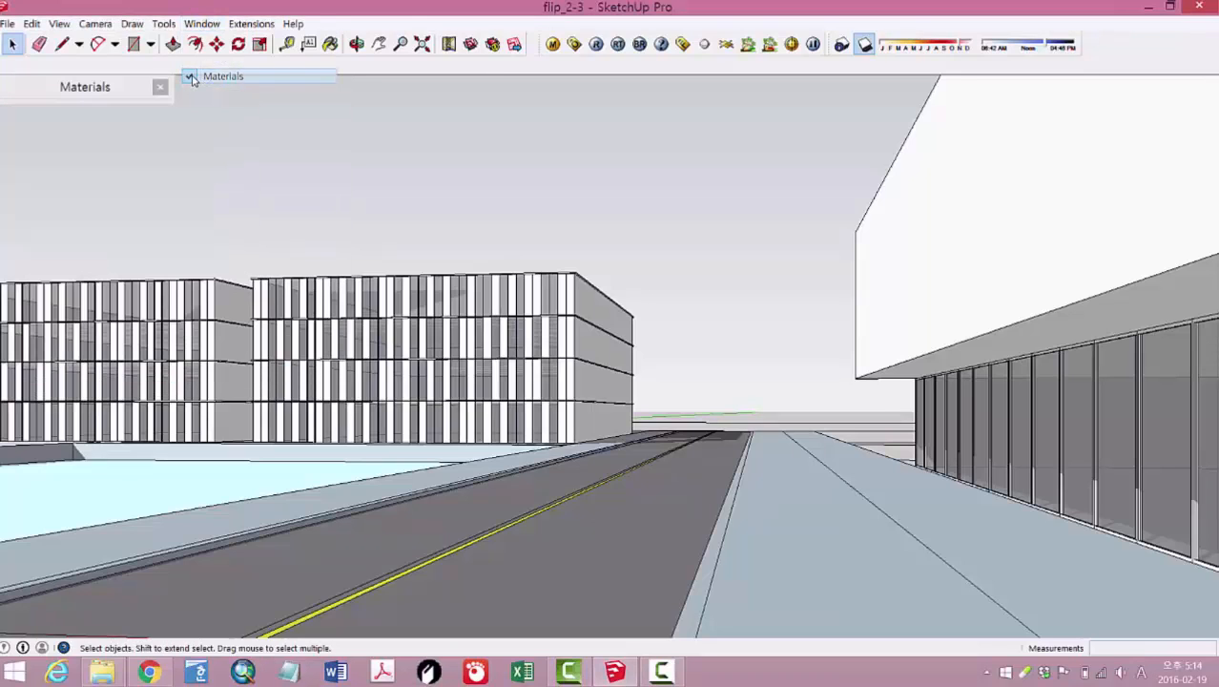
{"action": "left_click", "coordinate": [202, 23]}
{"action": "left_click", "coordinate": [100, 89]}
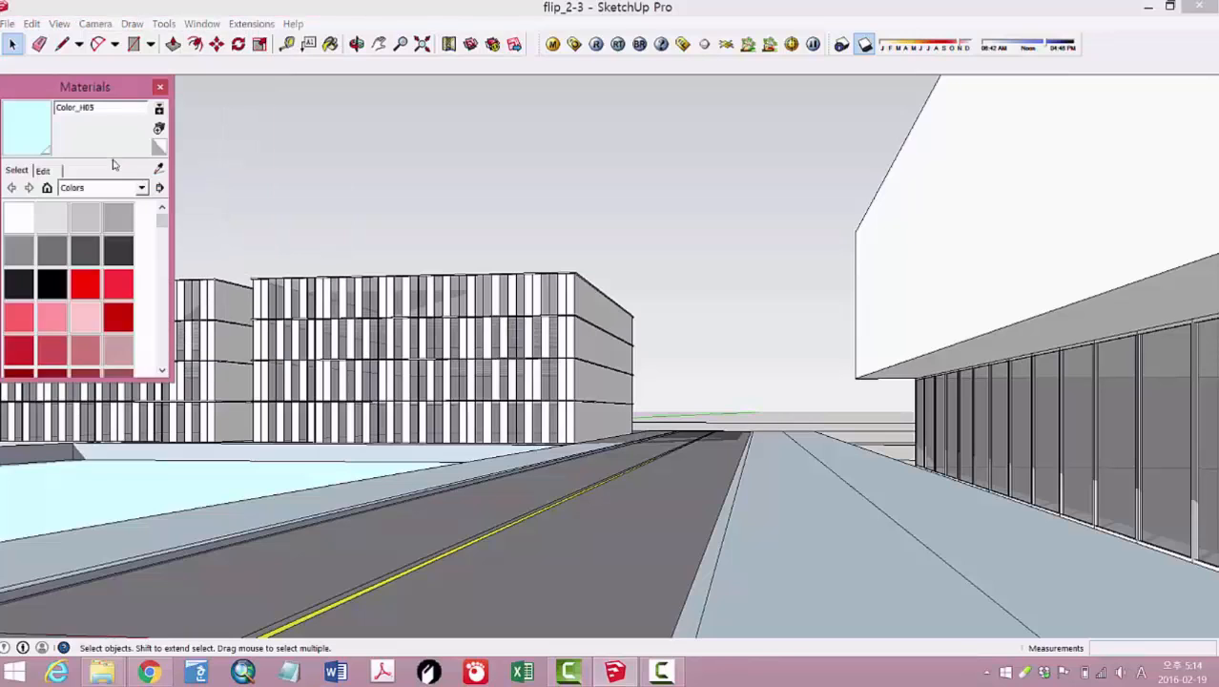
{"action": "left_click_drag", "start_coordinate": [98, 88], "coordinate": [99, 167]}
{"action": "left_click_drag", "start_coordinate": [167, 461], "coordinate": [183, 550]}
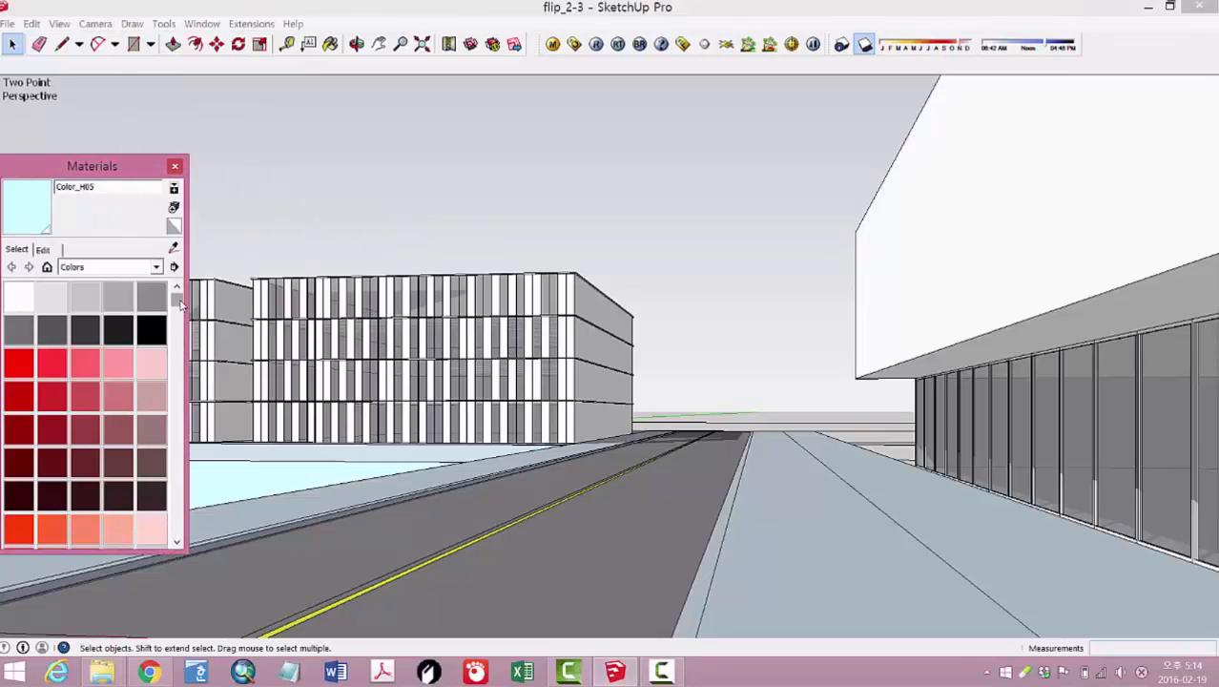
{"action": "left_click_drag", "start_coordinate": [178, 304], "coordinate": [178, 297]}
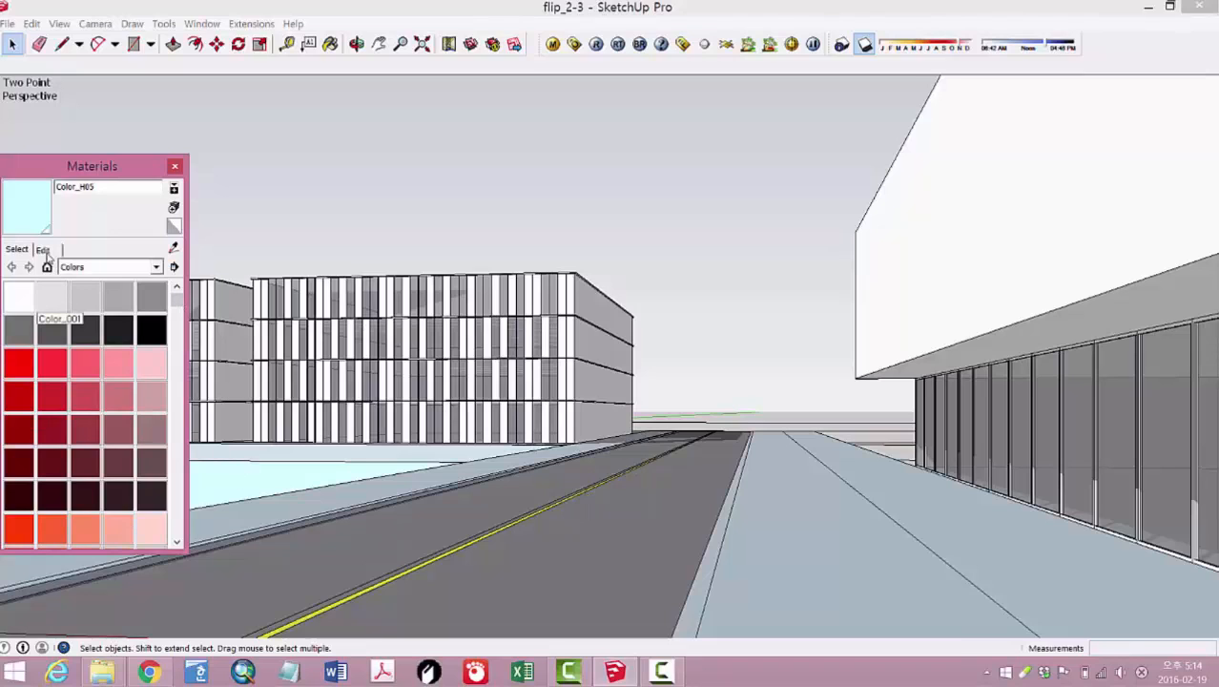
Step: Paint the sidewalk beside the road with Concrete_Block_8x8_Gray from the Asphalt and Concrete collection
{"action": "left_click", "coordinate": [122, 269]}
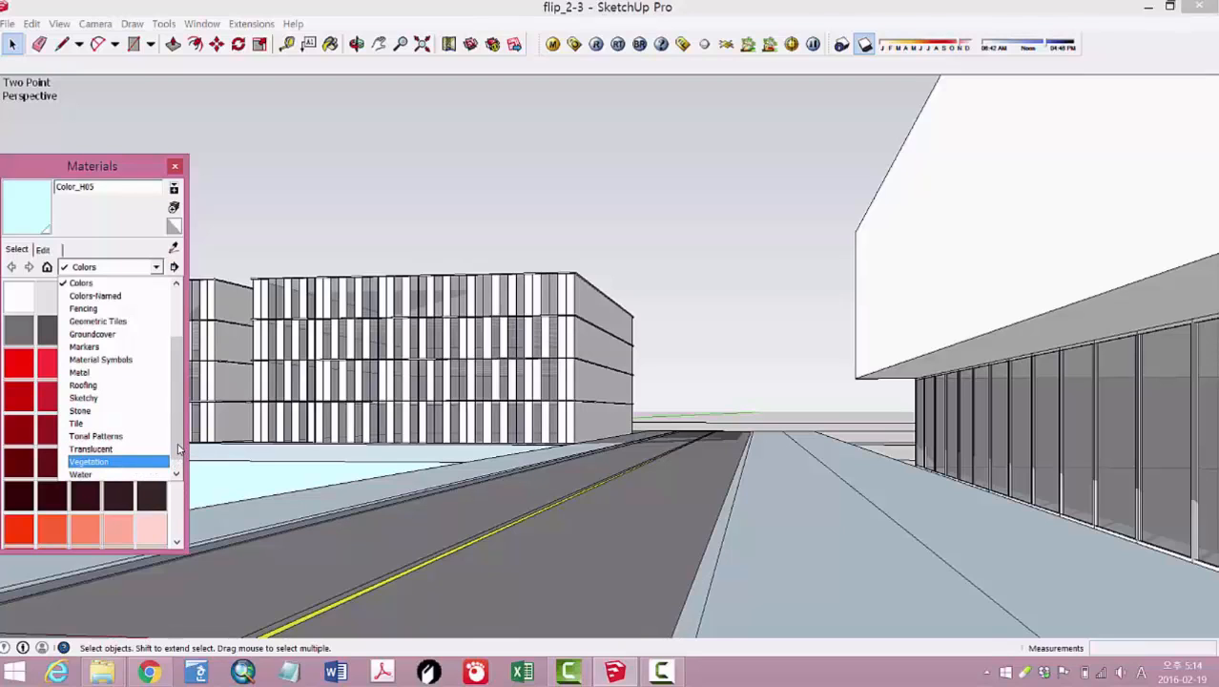
{"action": "scroll", "coordinate": [176, 450], "scroll_direction": "down", "scroll_amount": 1}
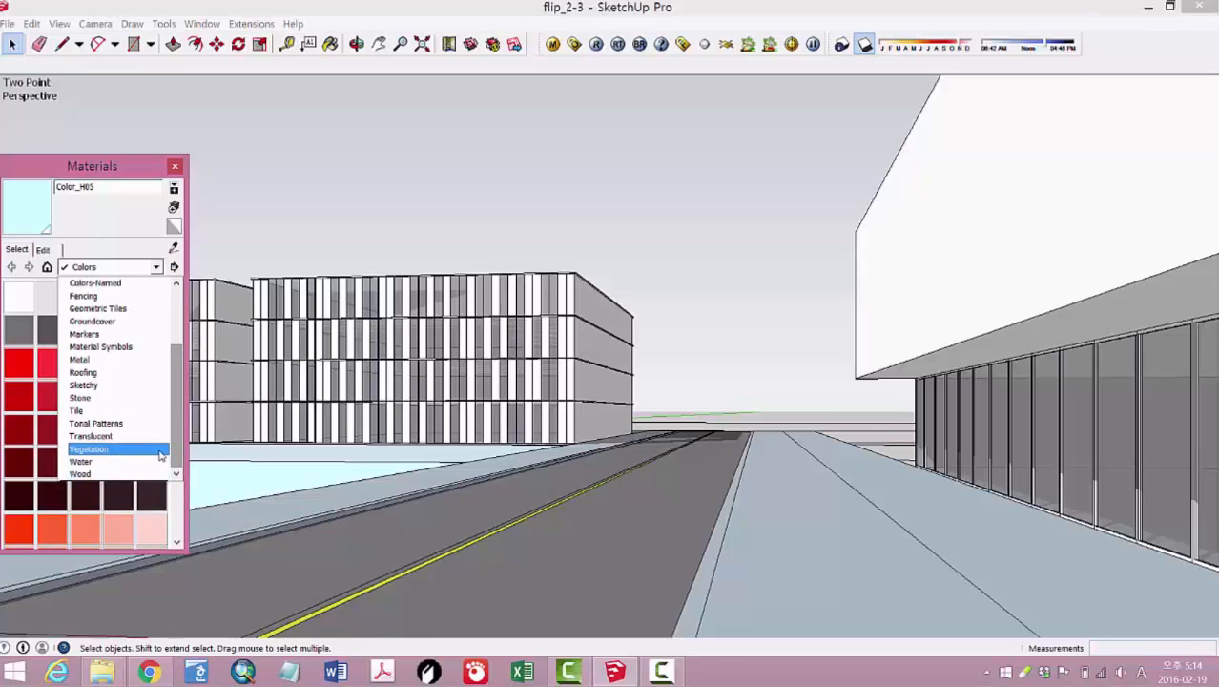
{"action": "left_click_drag", "start_coordinate": [178, 465], "coordinate": [173, 383]}
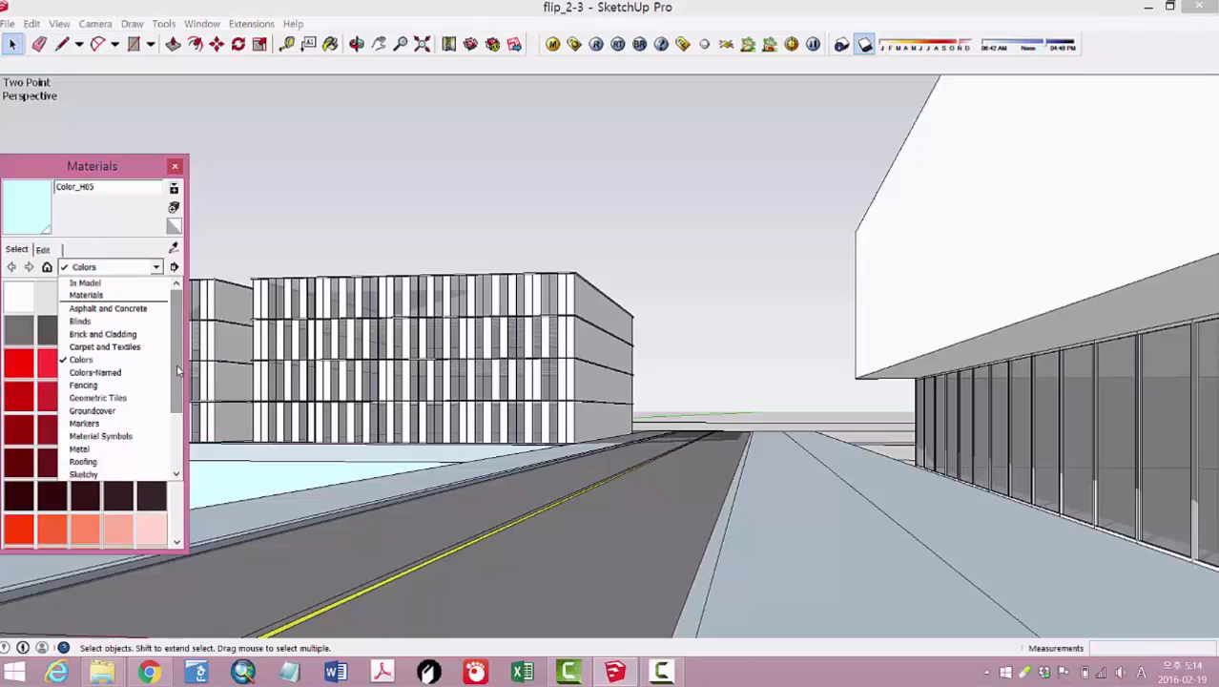
{"action": "left_click", "coordinate": [123, 309]}
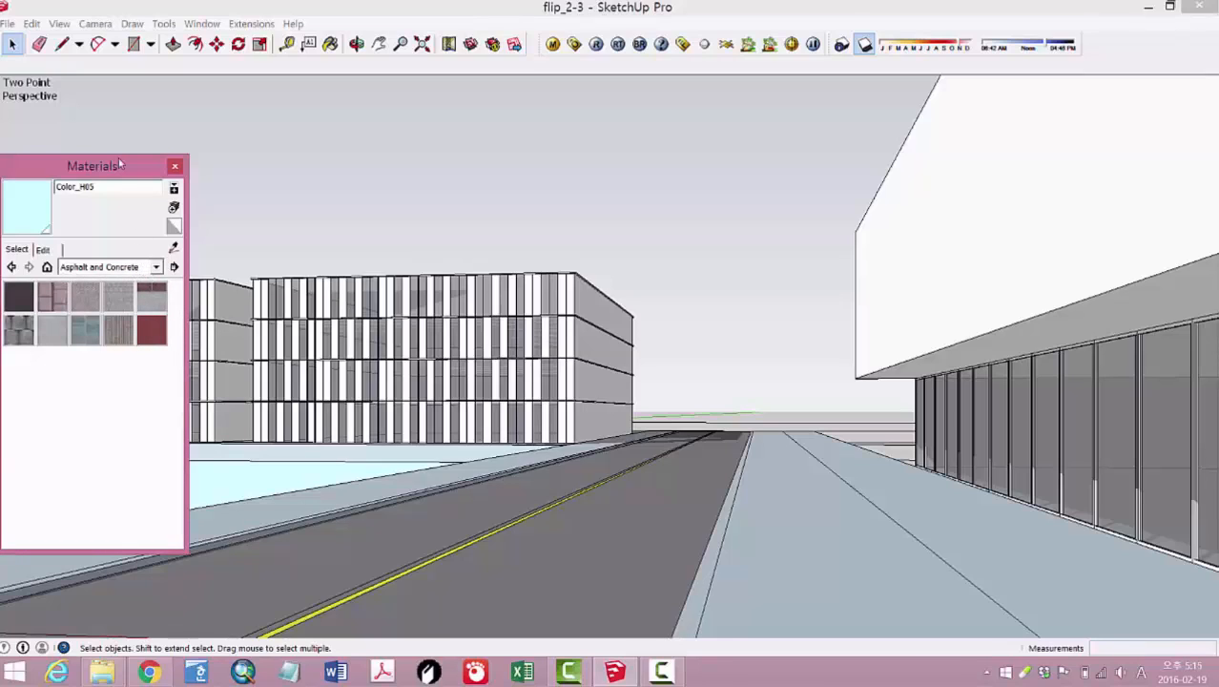
{"action": "left_click_drag", "start_coordinate": [118, 160], "coordinate": [143, 155]}
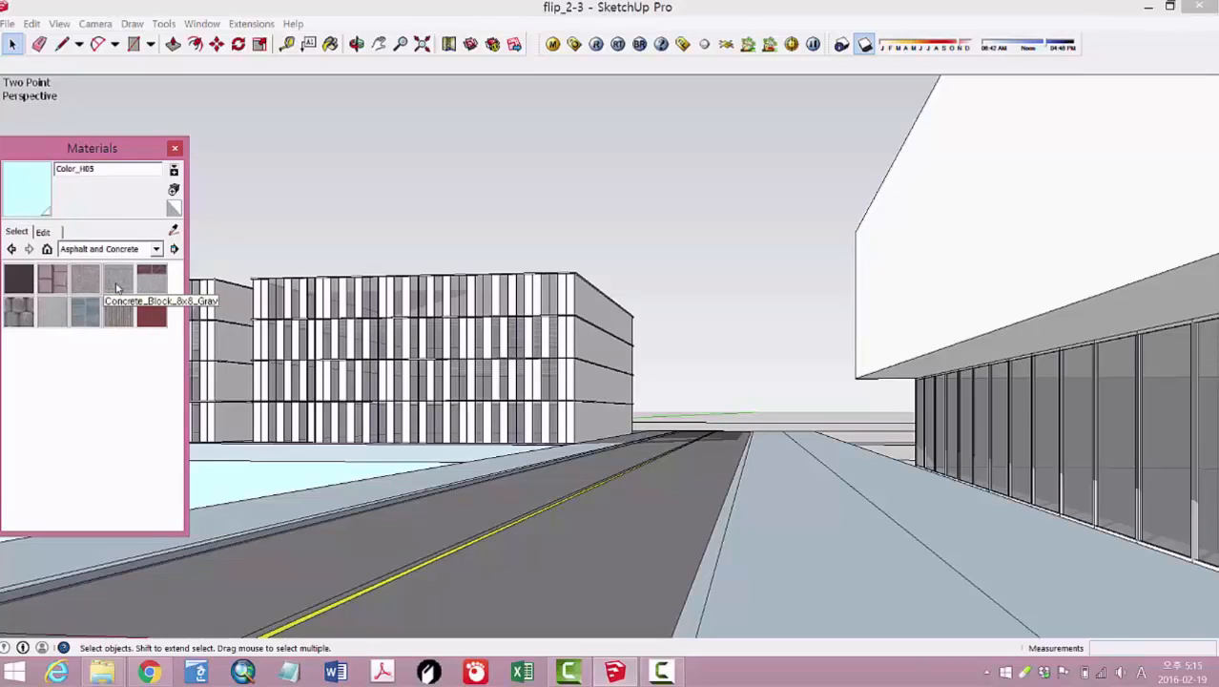
{"action": "left_click", "coordinate": [119, 279]}
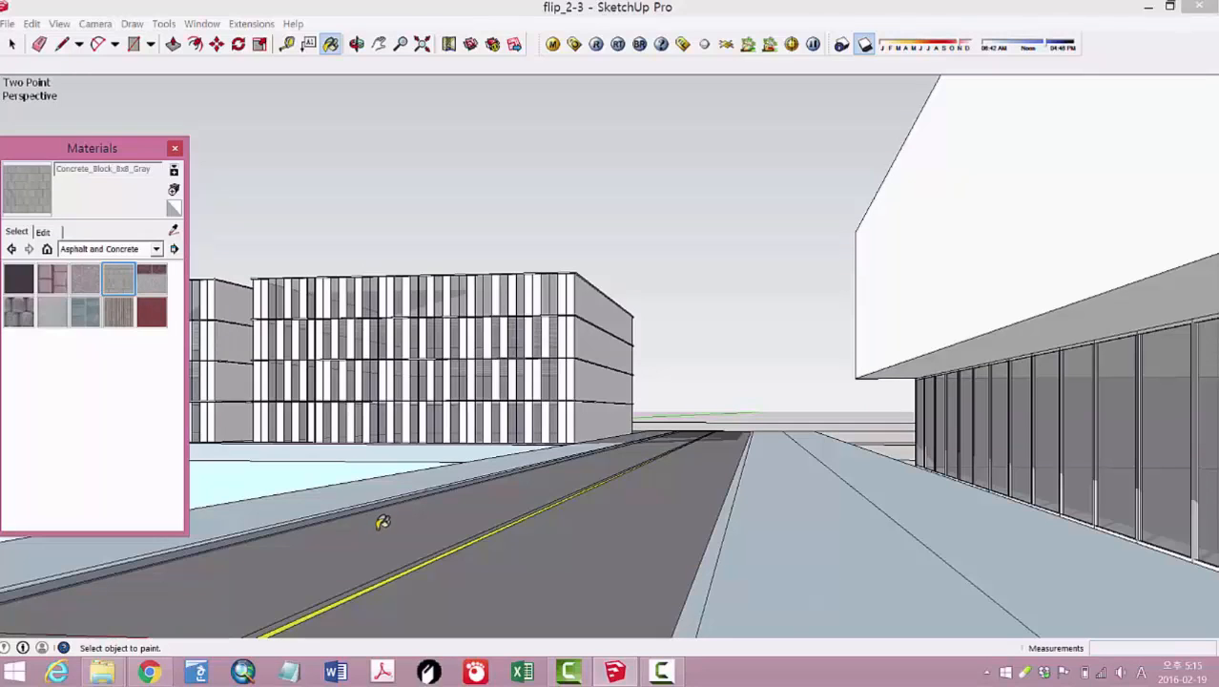
{"action": "left_click", "coordinate": [823, 582]}
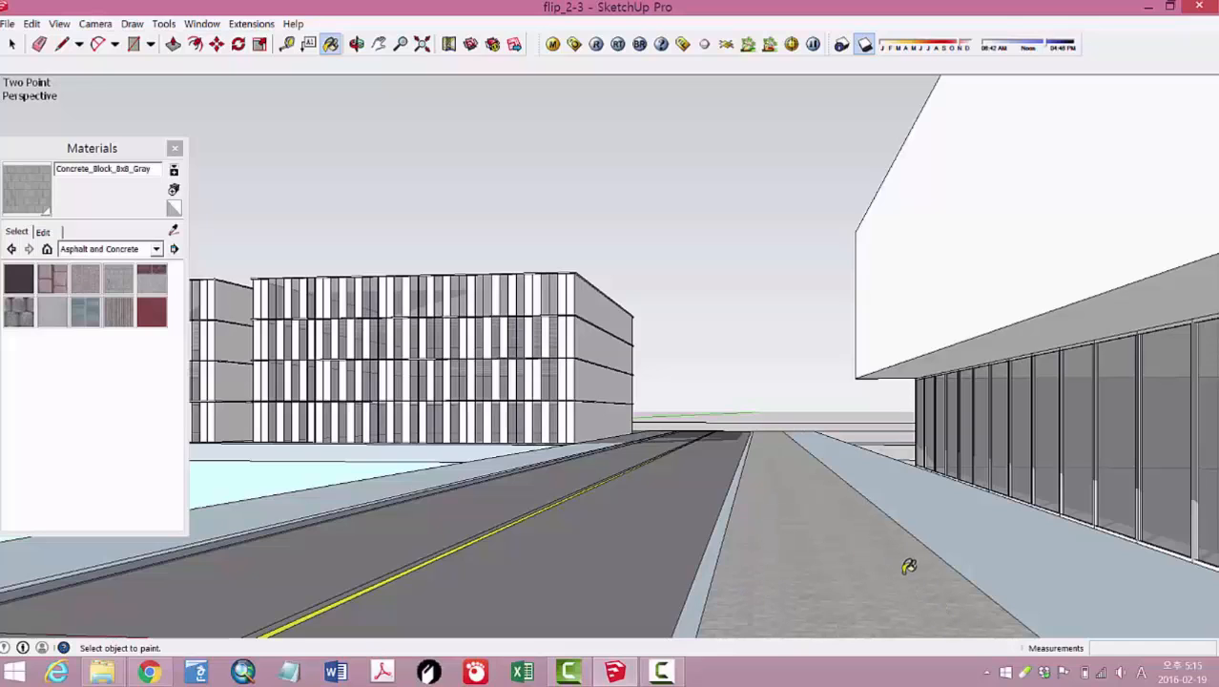
Step: Set the Concrete_Block_8x8_Gray texture width to 1 m after trying 3 m, keeping the aspect ratio locked
{"action": "left_click", "coordinate": [43, 232]}
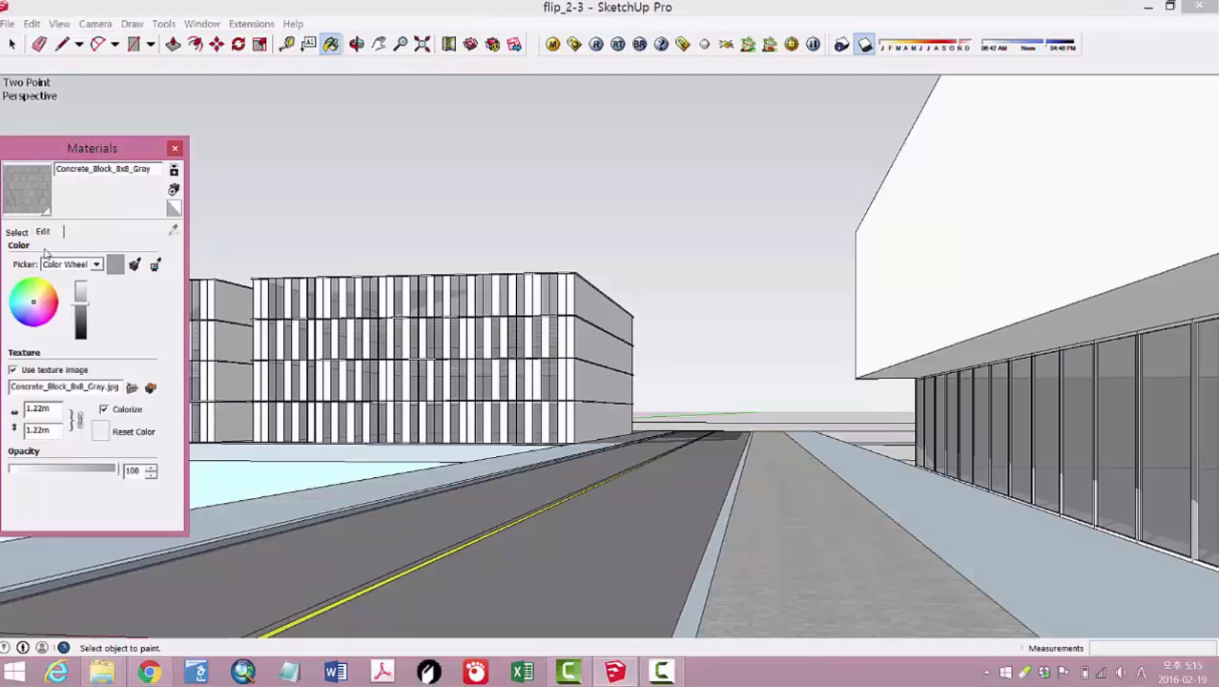
{"action": "left_click", "coordinate": [18, 232]}
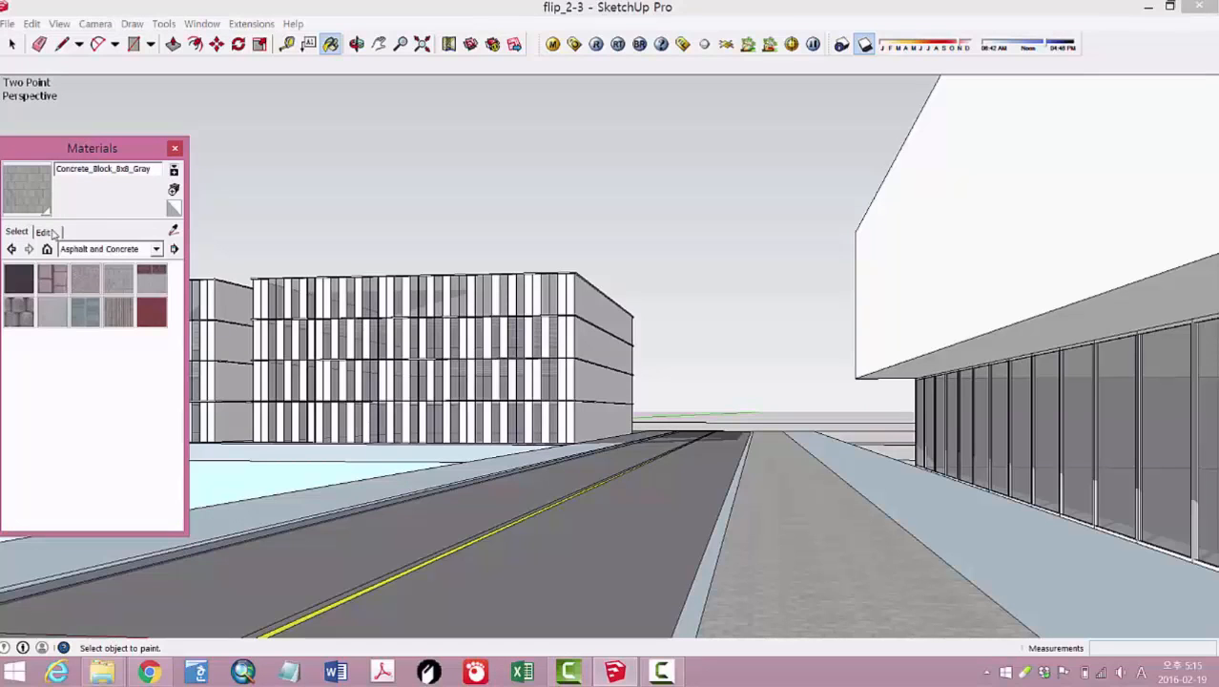
{"action": "left_click", "coordinate": [43, 232]}
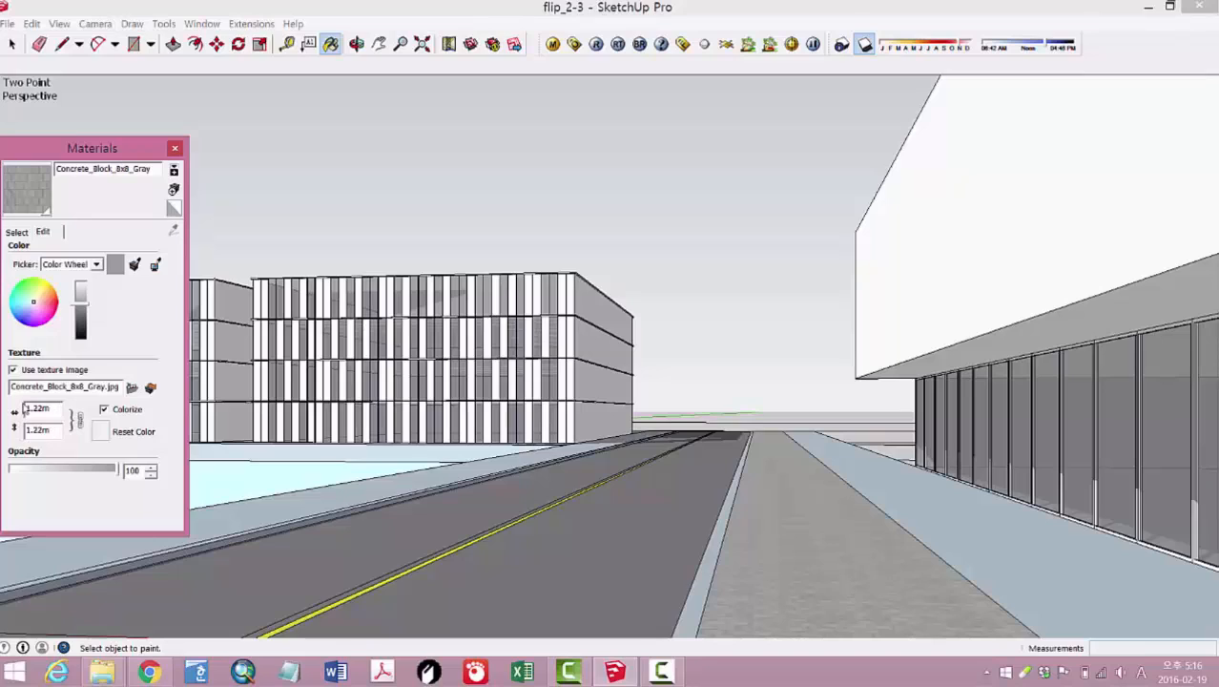
{"action": "double_click", "coordinate": [54, 410]}
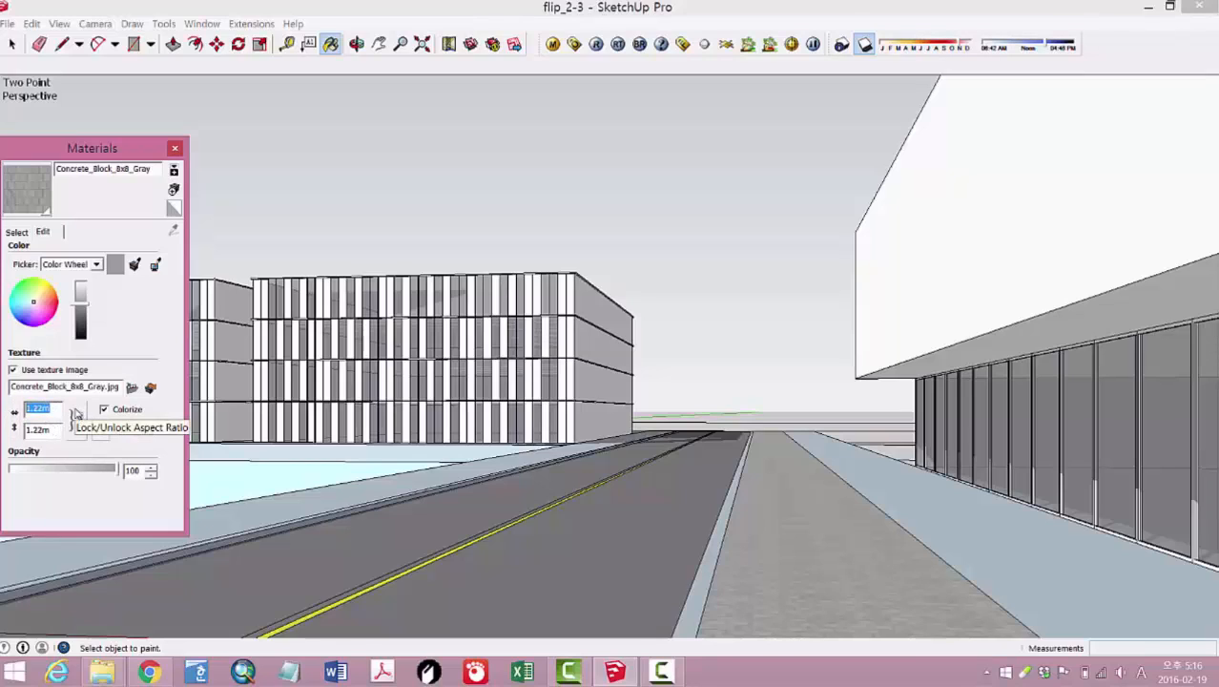
{"action": "type", "text": "3"}
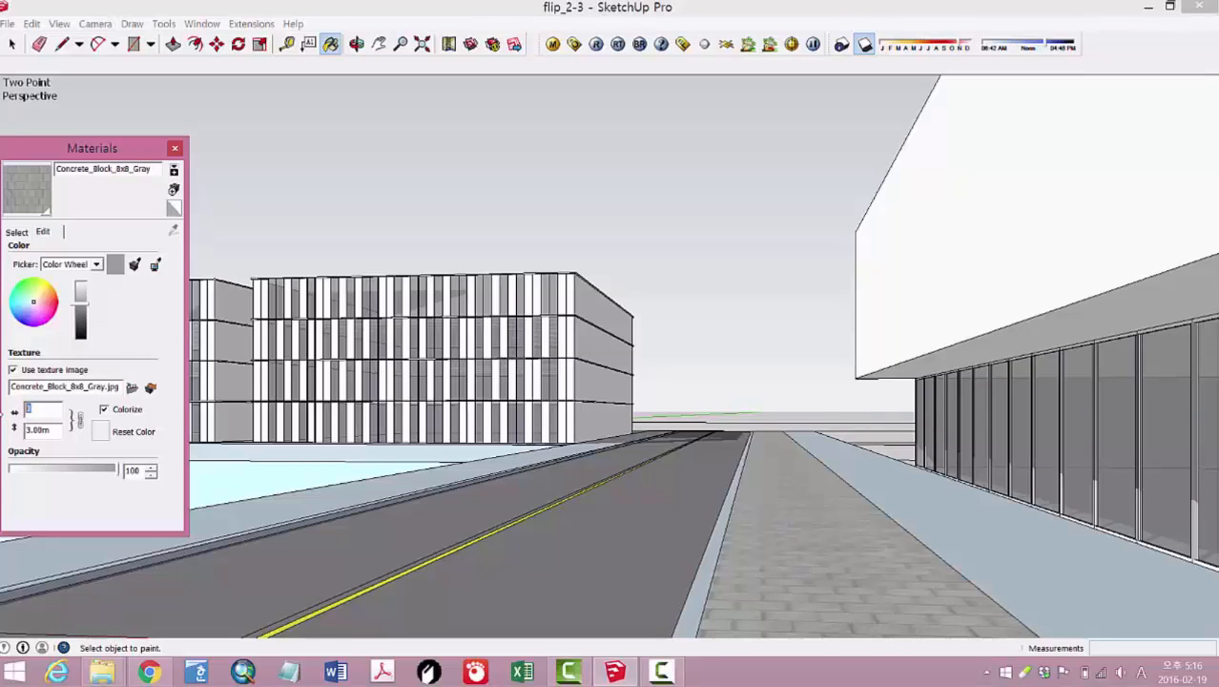
{"action": "type", "text": "1"}
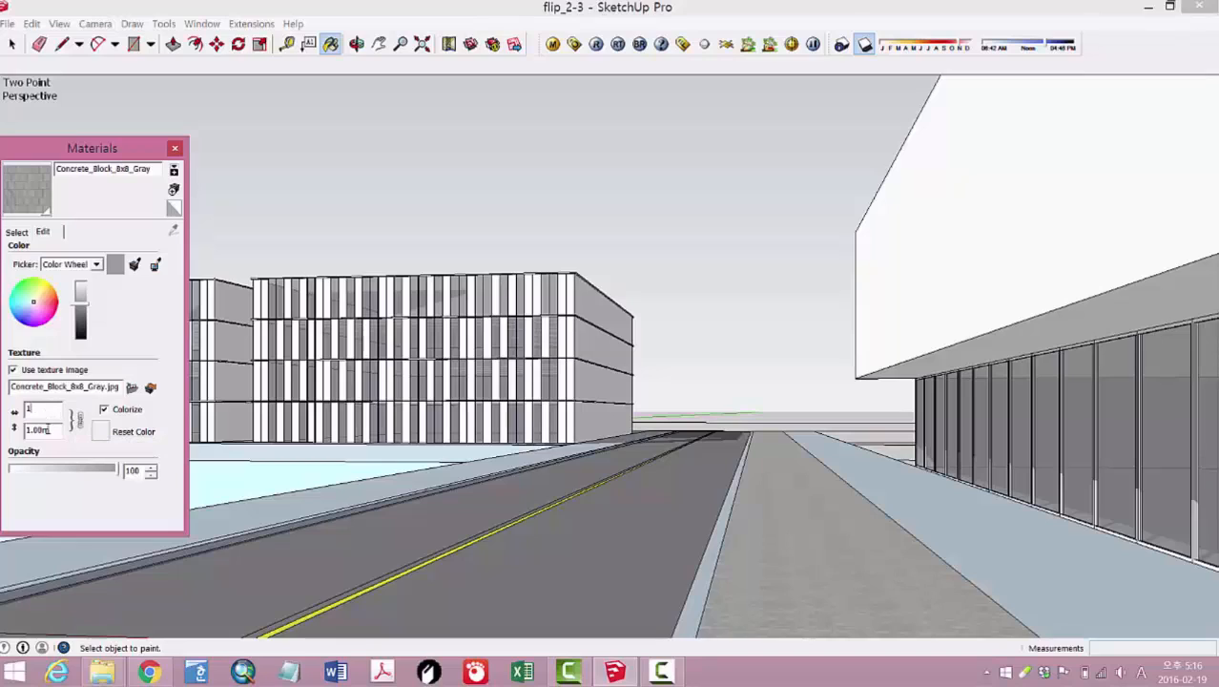
{"action": "left_click", "coordinate": [54, 429]}
Step: Paint the overhanging building's large upper wall with Concrete_Form_4x8 and lighten the material's colour
{"action": "left_click", "coordinate": [17, 232]}
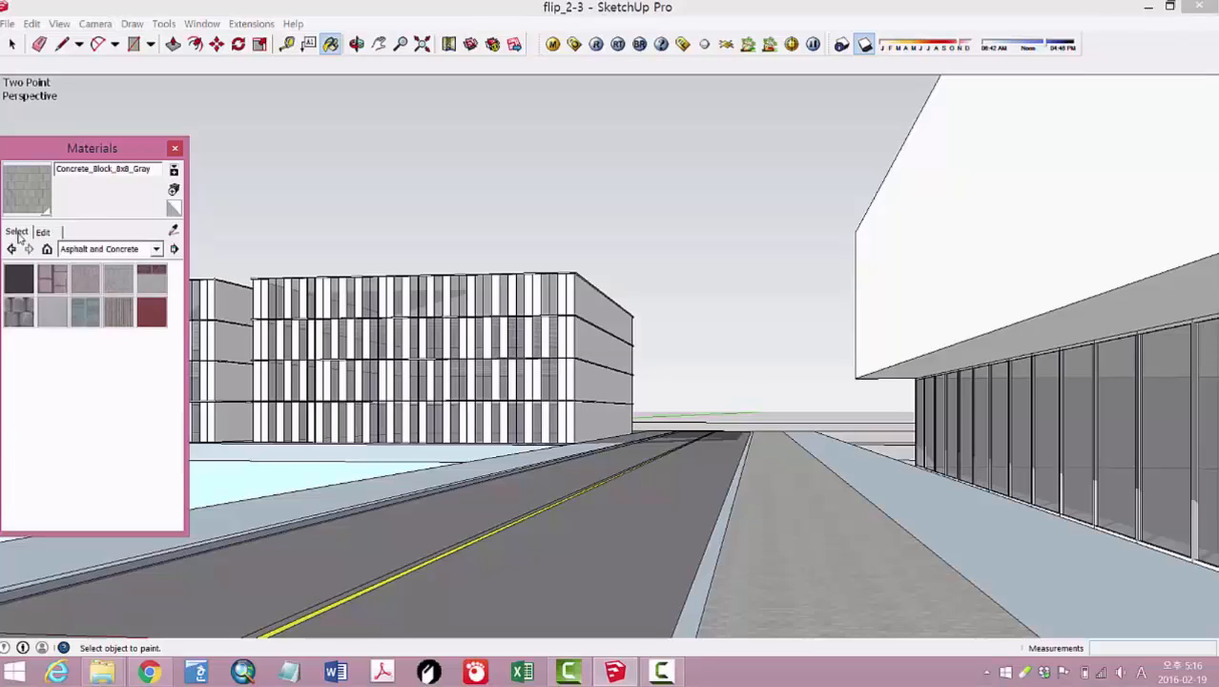
{"action": "left_click", "coordinate": [54, 313]}
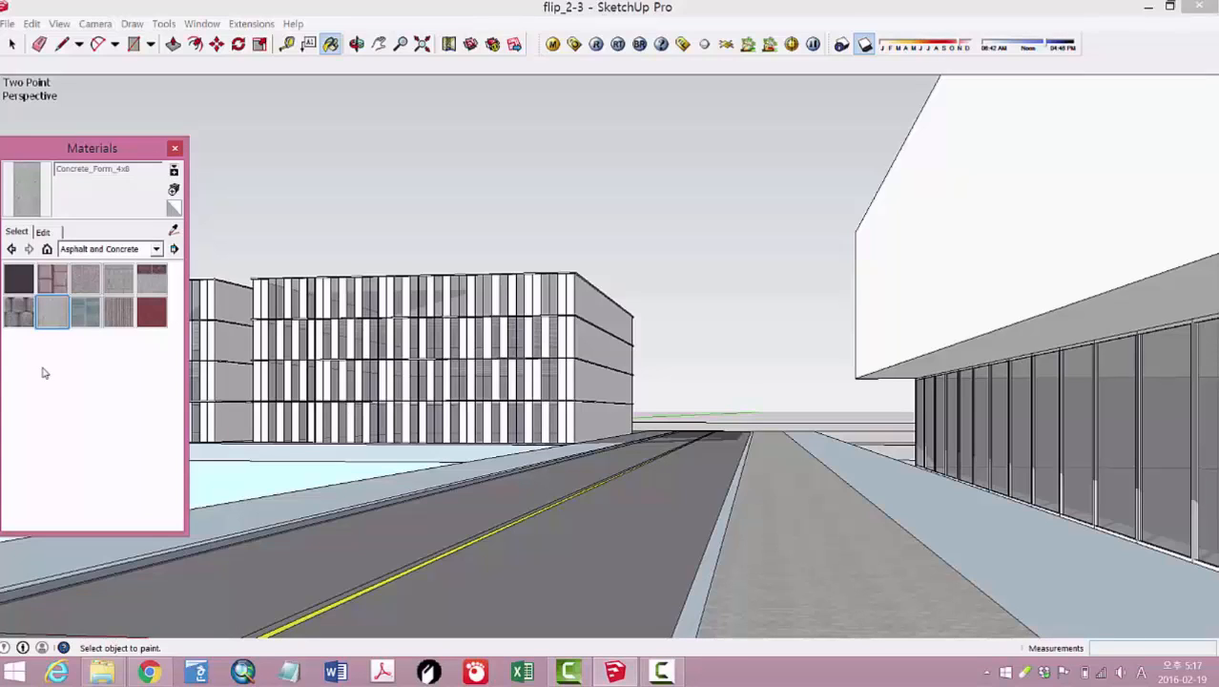
{"action": "left_click", "coordinate": [975, 224]}
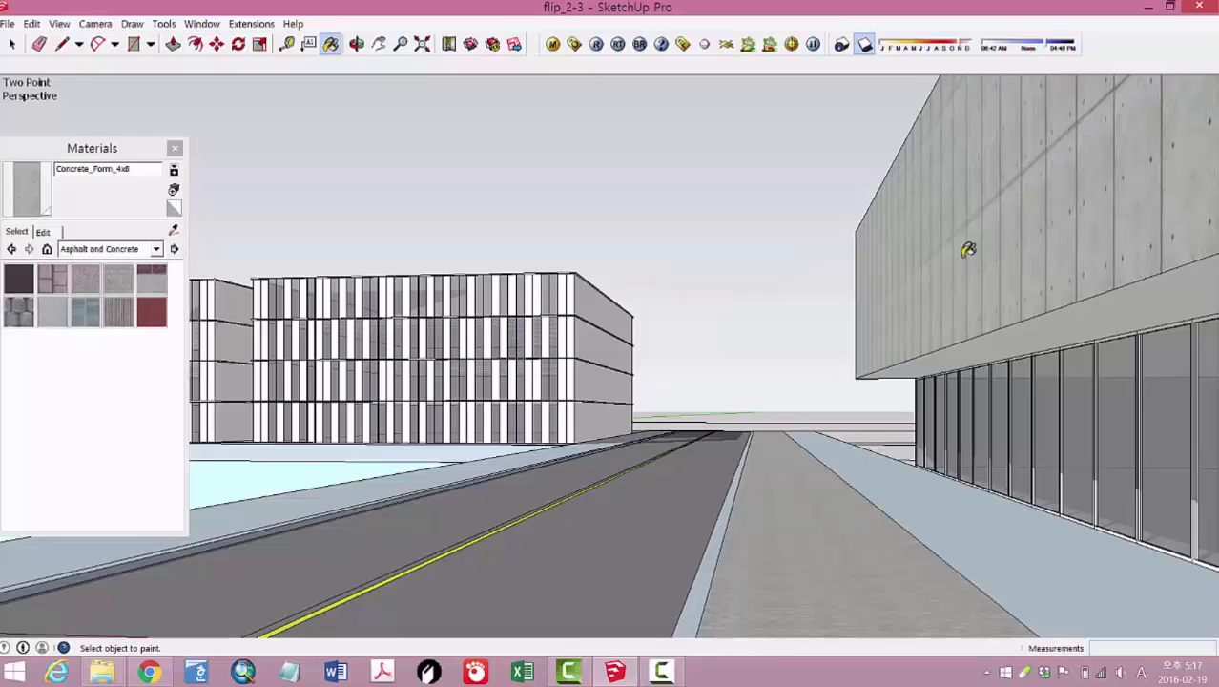
{"action": "left_click", "coordinate": [43, 232]}
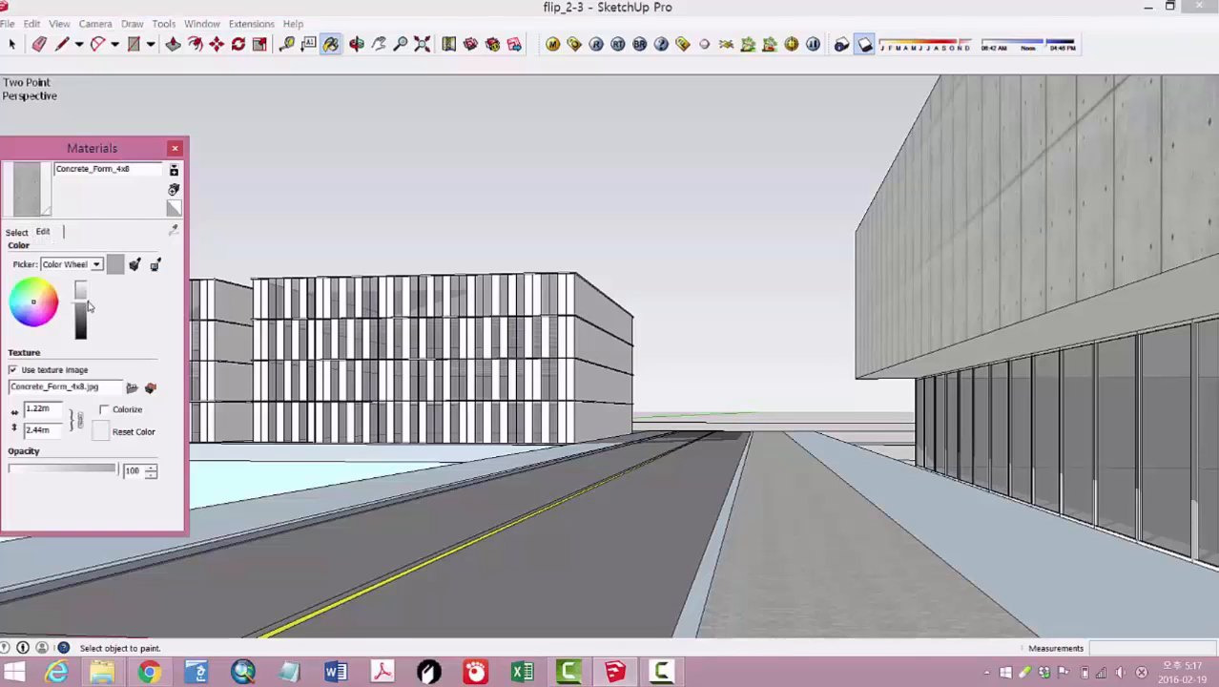
{"action": "left_click_drag", "start_coordinate": [87, 306], "coordinate": [82, 288]}
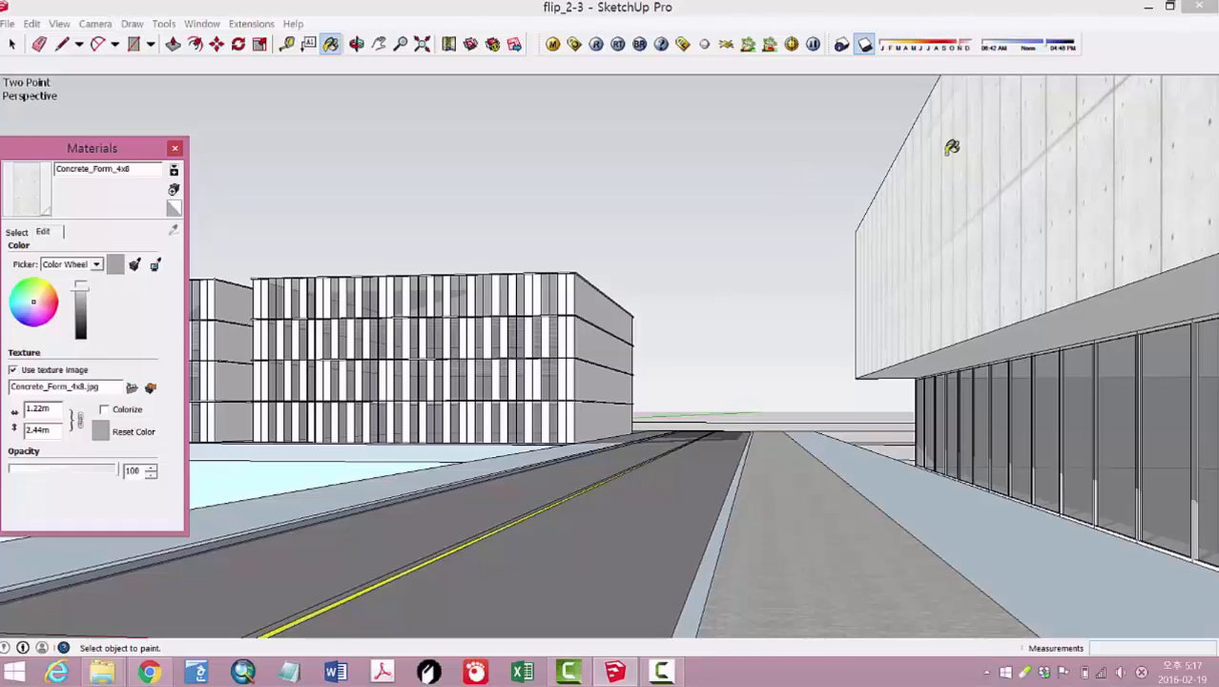
Step: Set the Concrete_Form_4x8 texture width to 2.5 m after trying 3 m and 2 m, keeping the aspect ratio locked
{"action": "double_click", "coordinate": [49, 408]}
{"action": "double_click", "coordinate": [49, 430]}
{"action": "double_click", "coordinate": [57, 407]}
{"action": "type", "text": "3"}
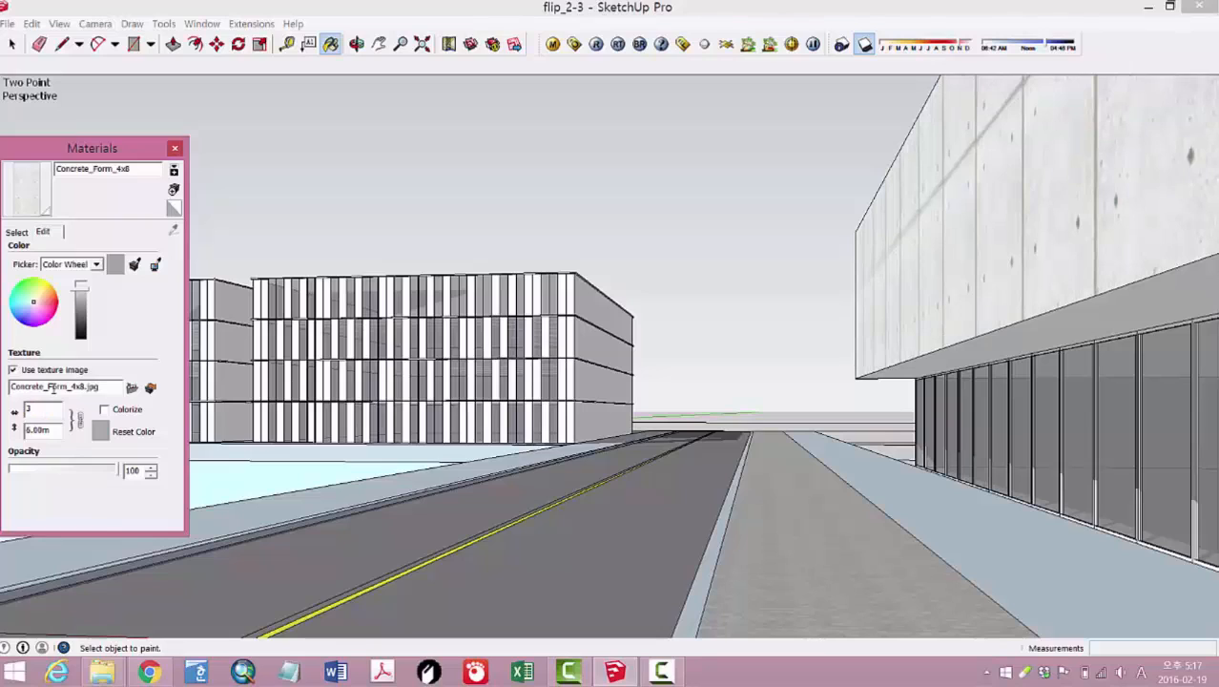
{"action": "type", "text": "2"}
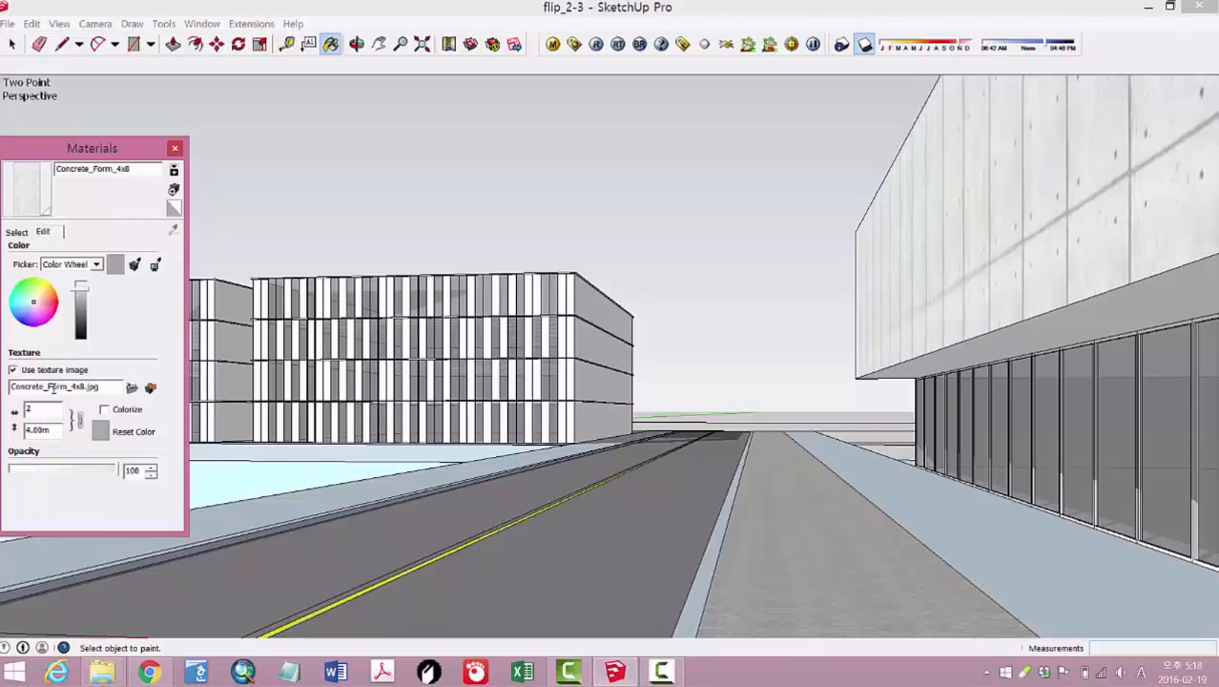
{"action": "type", "text": ".5"}
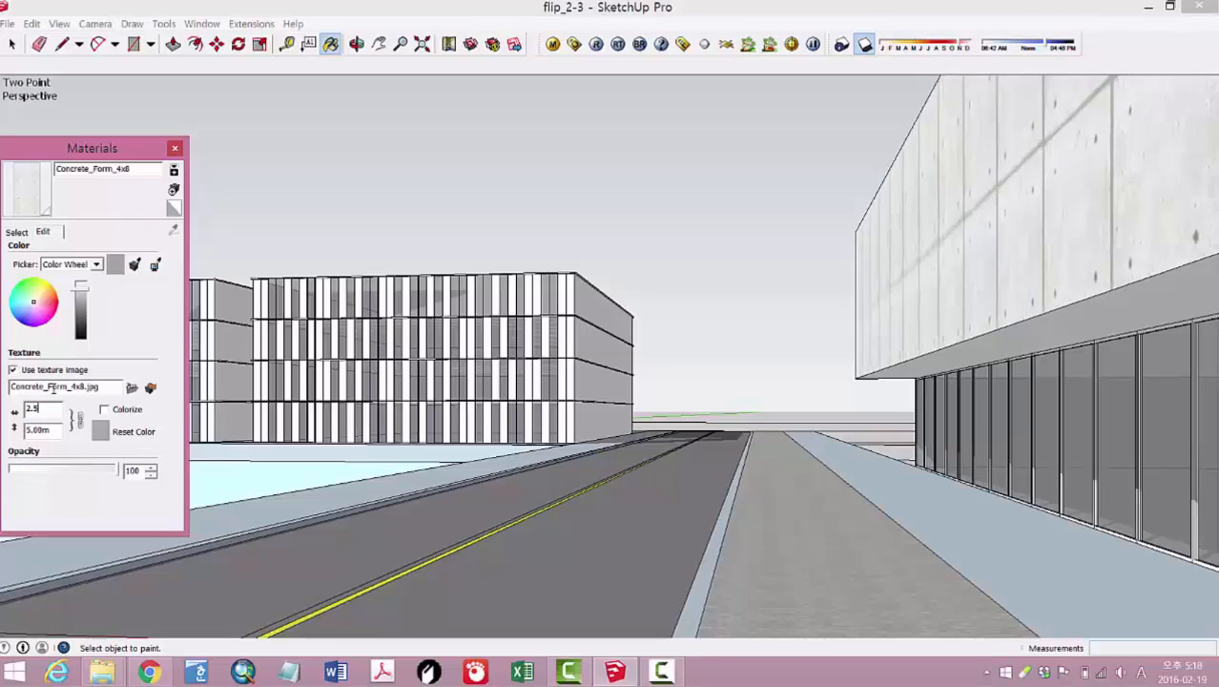
{"action": "key", "text": "Return"}
Step: Begin positioning the texture on the overhanging building's large upper wall and scale it down with the scale/rotate pin
{"action": "left_click", "coordinate": [12, 44]}
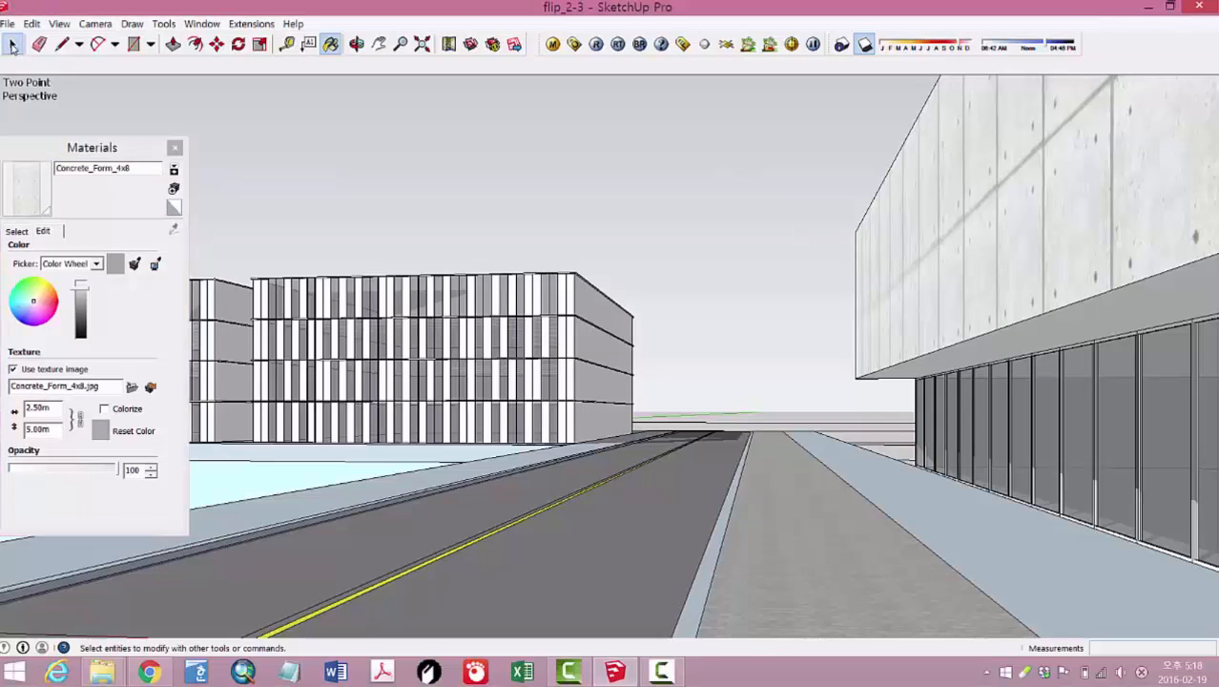
{"action": "left_click", "coordinate": [986, 209]}
{"action": "right_click", "coordinate": [987, 195]}
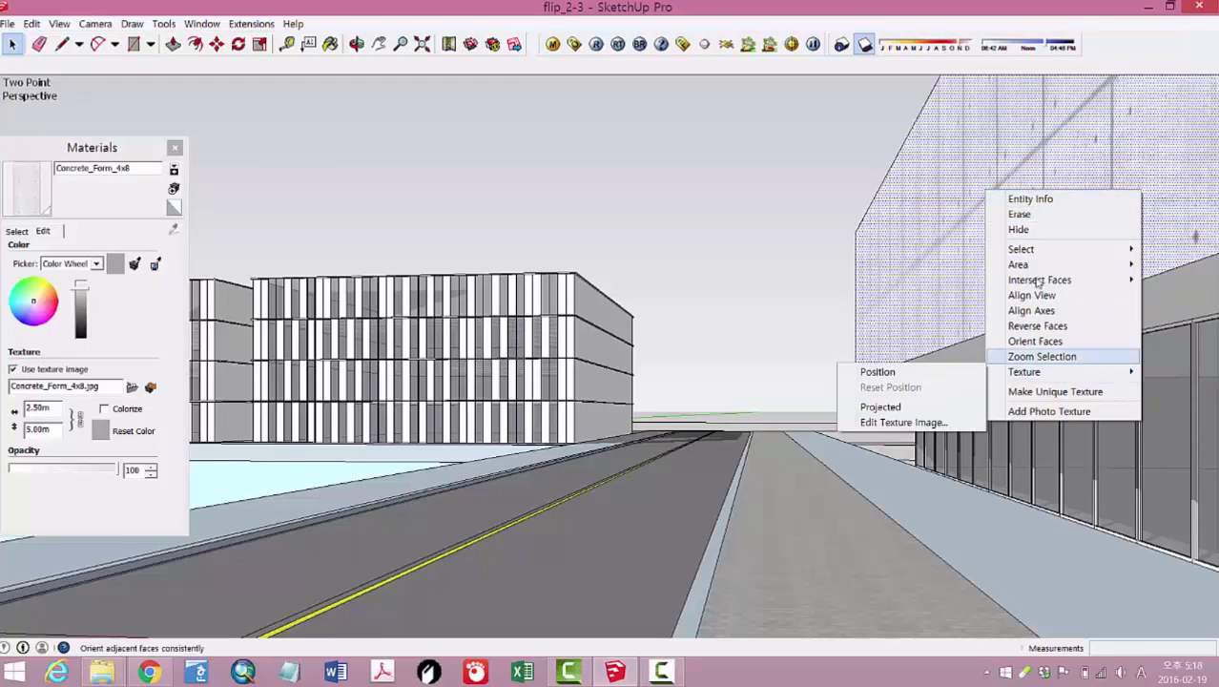
{"action": "mouse_move", "coordinate": [1083, 373]}
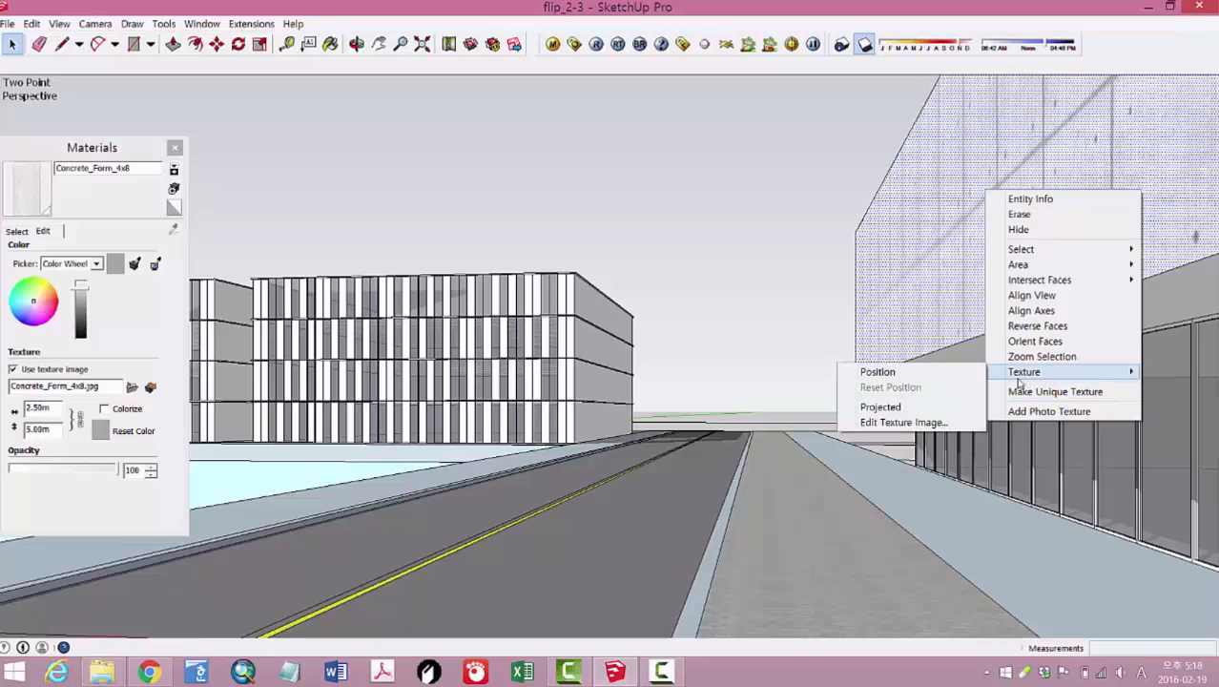
{"action": "left_click", "coordinate": [878, 372]}
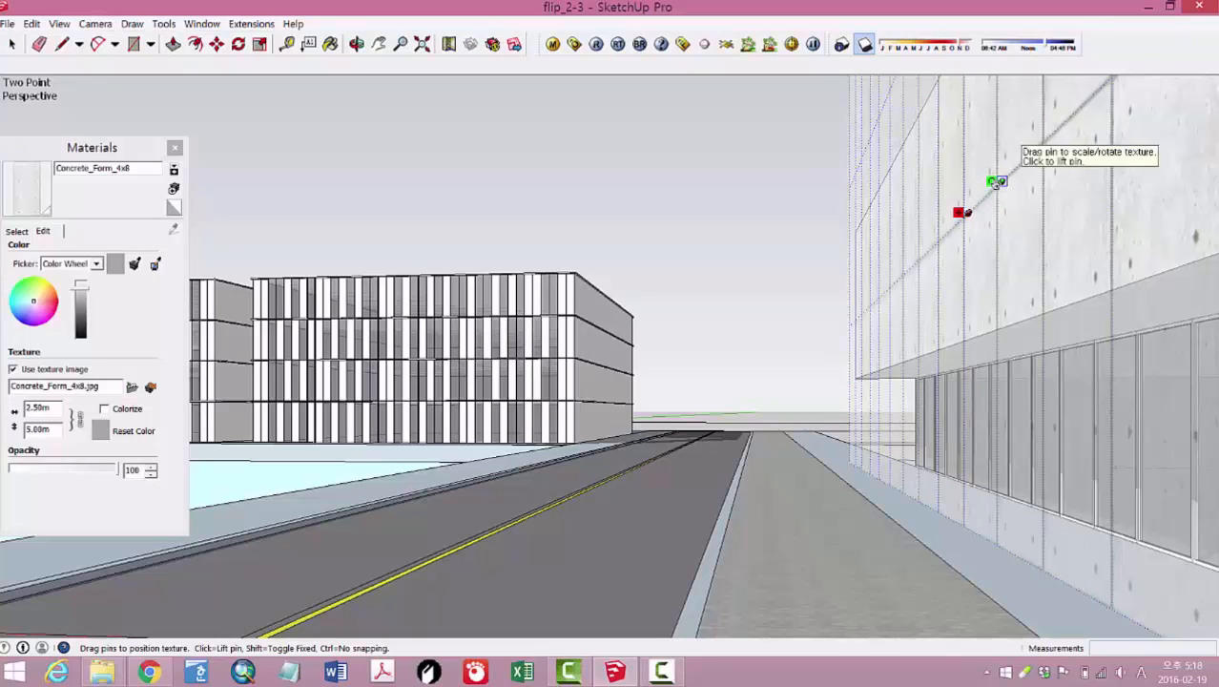
{"action": "mouse_move", "coordinate": [997, 181]}
{"action": "left_mouse_down"}
{"action": "mouse_move", "coordinate": [990, 204]}
{"action": "mouse_move", "coordinate": [1024, 259]}
{"action": "mouse_move", "coordinate": [980, 217]}
{"action": "mouse_move", "coordinate": [972, 229]}
{"action": "mouse_move", "coordinate": [983, 231]}
{"action": "mouse_move", "coordinate": [1002, 199]}
{"action": "mouse_move", "coordinate": [988, 173]}
{"action": "mouse_move", "coordinate": [998, 174]}
{"action": "mouse_move", "coordinate": [980, 177]}
{"action": "mouse_move", "coordinate": [963, 148]}
{"action": "mouse_move", "coordinate": [965, 162]}
{"action": "mouse_move", "coordinate": [956, 134]}
{"action": "mouse_move", "coordinate": [976, 158]}
{"action": "mouse_move", "coordinate": [970, 172]}
{"action": "mouse_move", "coordinate": [993, 188]}
{"action": "mouse_move", "coordinate": [966, 210]}
{"action": "mouse_move", "coordinate": [984, 188]}
{"action": "mouse_move", "coordinate": [980, 198]}
{"action": "left_mouse_up"}
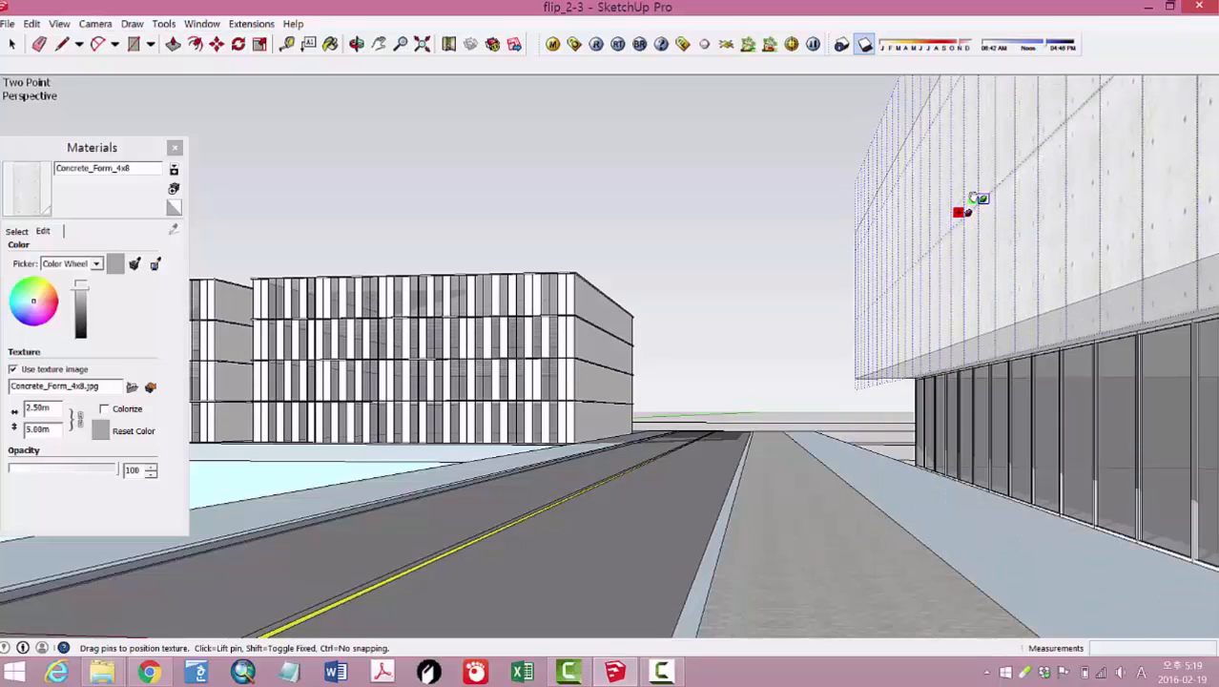
Step: Move the concrete texture up the wall, enlarge its panels with the scale/rotate pin, and shift the pattern to adjust the joint alignment
{"action": "left_click_drag", "start_coordinate": [931, 246], "coordinate": [927, 204]}
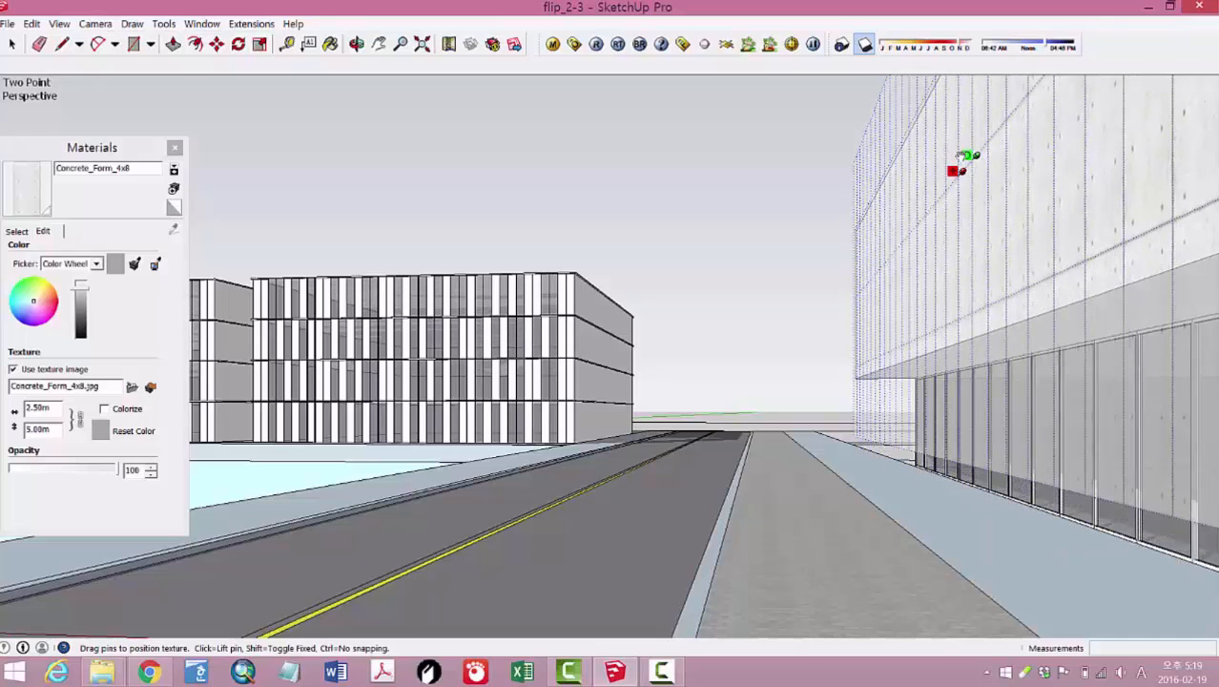
{"action": "left_click_drag", "start_coordinate": [975, 155], "coordinate": [982, 143]}
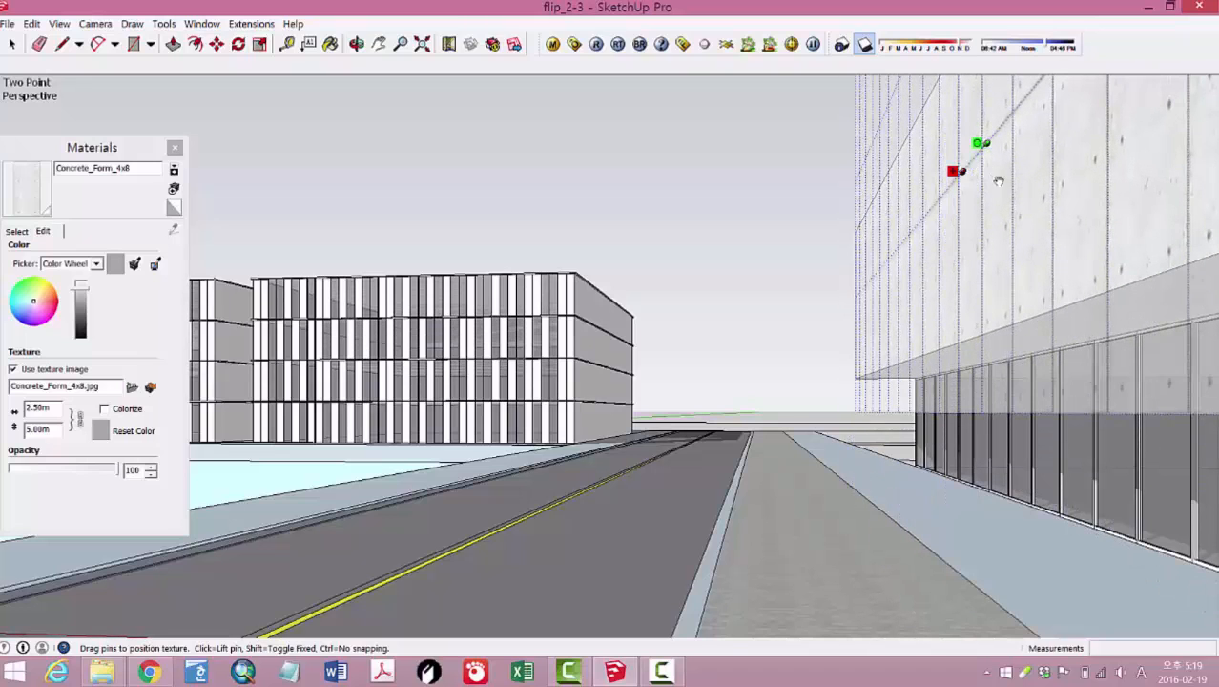
{"action": "mouse_move", "coordinate": [1007, 189]}
{"action": "left_mouse_down"}
{"action": "mouse_move", "coordinate": [1024, 231]}
{"action": "mouse_move", "coordinate": [1016, 203]}
{"action": "left_mouse_up"}
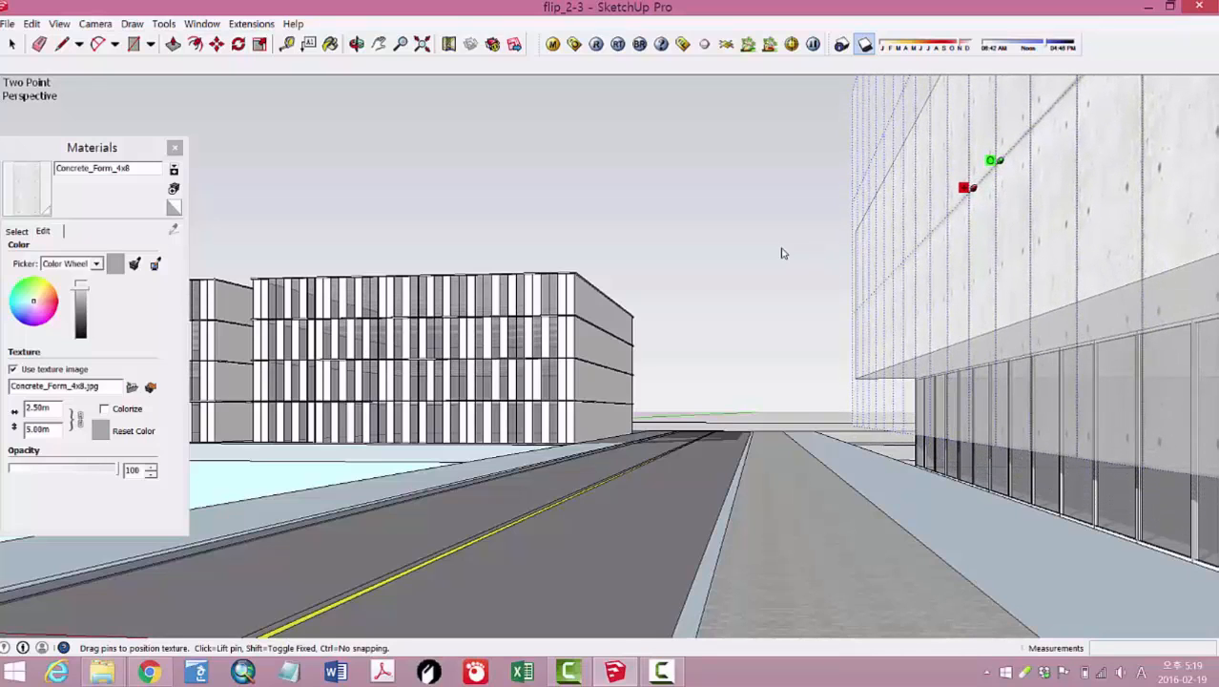
{"action": "left_click_drag", "start_coordinate": [1034, 223], "coordinate": [1041, 222]}
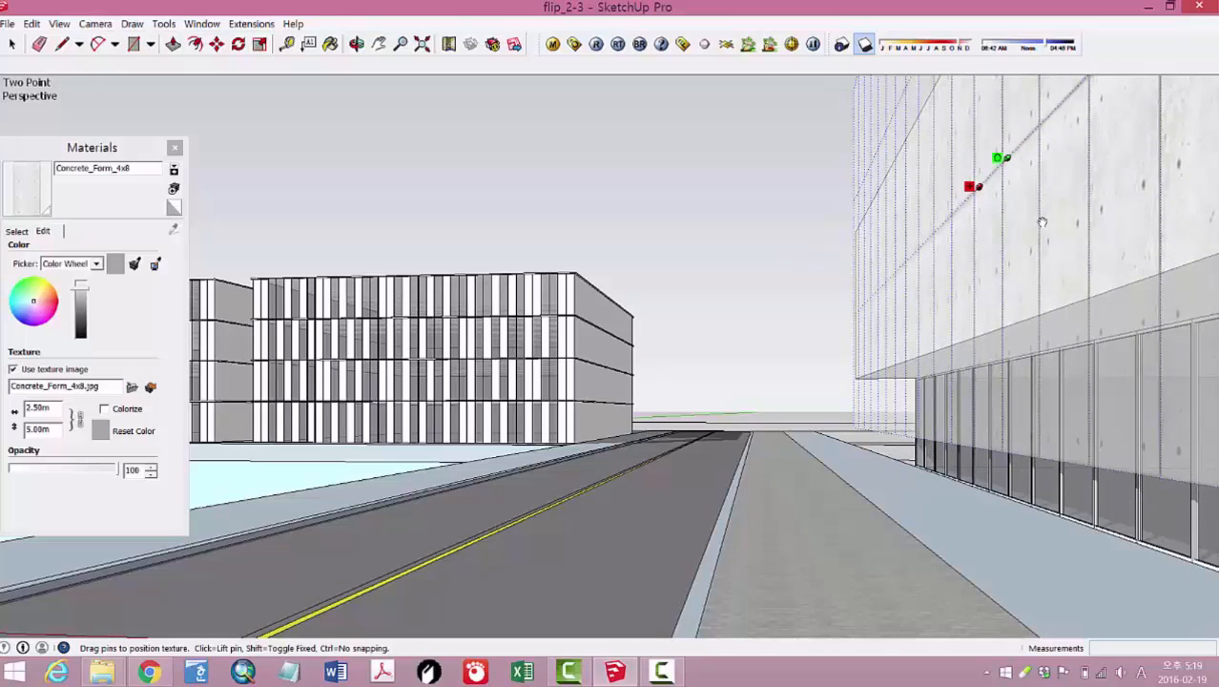
{"action": "left_click_drag", "start_coordinate": [1145, 329], "coordinate": [1136, 243]}
{"action": "left_click_drag", "start_coordinate": [1026, 149], "coordinate": [1025, 212]}
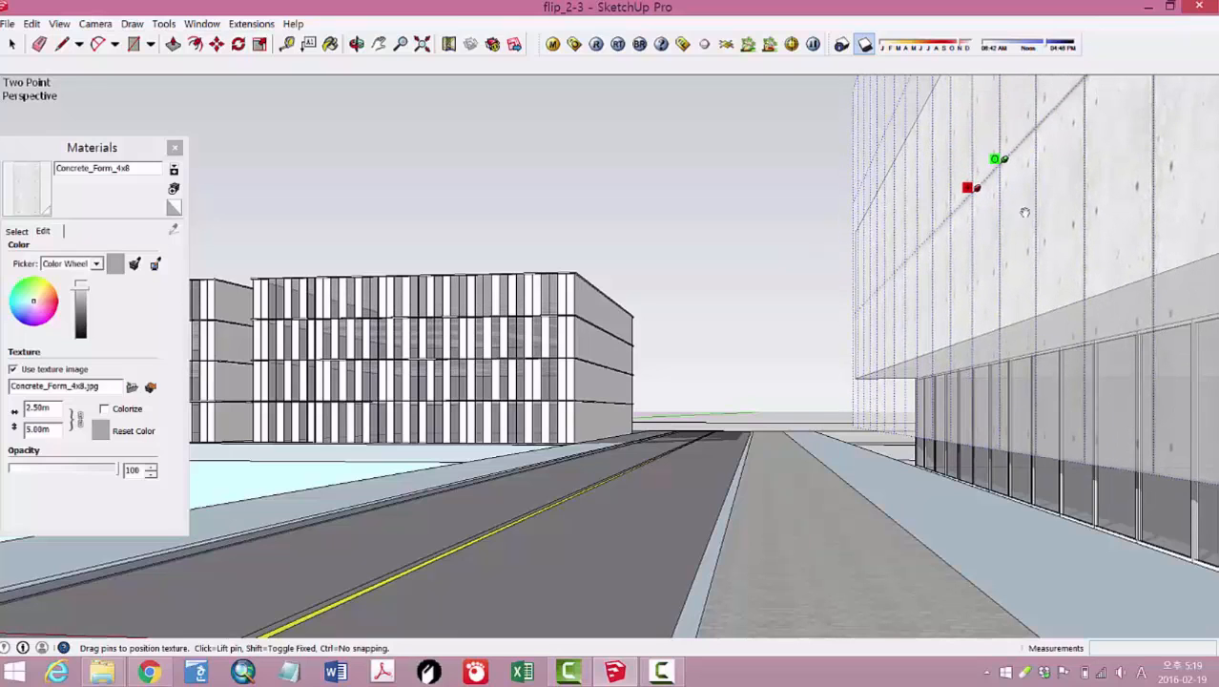
Step: Shrink and slightly re-enlarge the wall's concrete panels, shift the pattern, then accept the texture placement and deselect the wall
{"action": "mouse_move", "coordinate": [995, 159]}
{"action": "left_mouse_down"}
{"action": "mouse_move", "coordinate": [998, 170]}
{"action": "mouse_move", "coordinate": [1005, 156]}
{"action": "mouse_move", "coordinate": [986, 174]}
{"action": "left_mouse_up"}
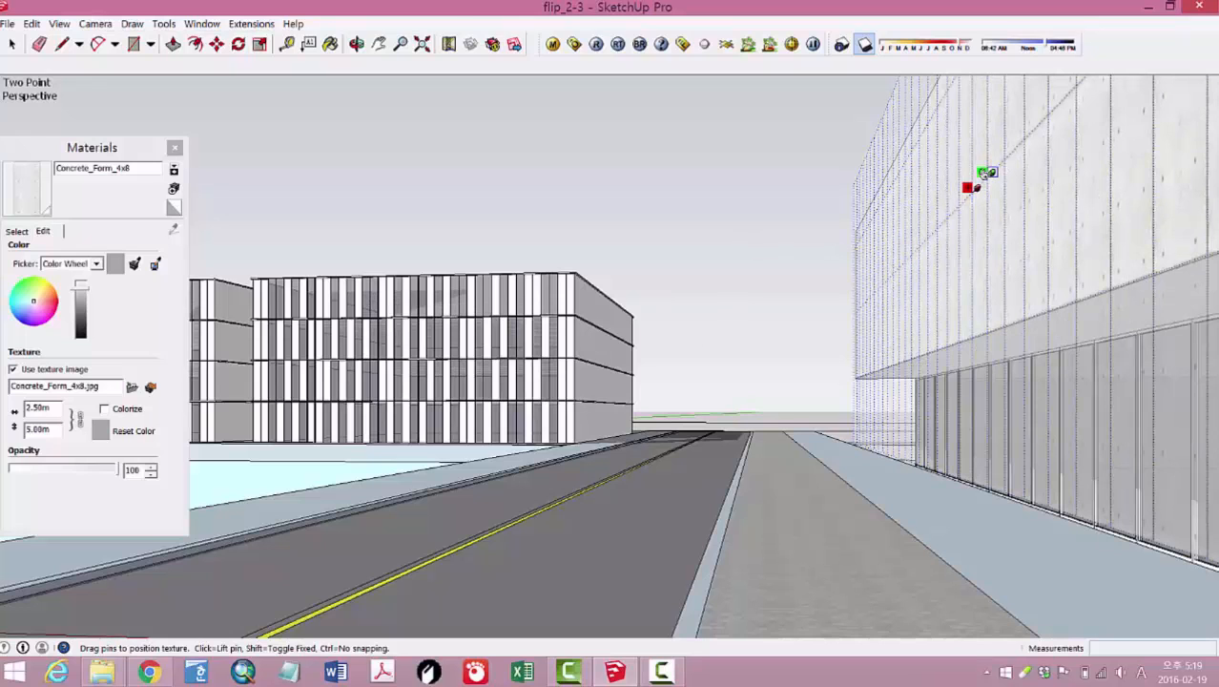
{"action": "mouse_move", "coordinate": [992, 242]}
{"action": "left_mouse_down"}
{"action": "mouse_move", "coordinate": [992, 307]}
{"action": "mouse_move", "coordinate": [986, 245]}
{"action": "left_mouse_up"}
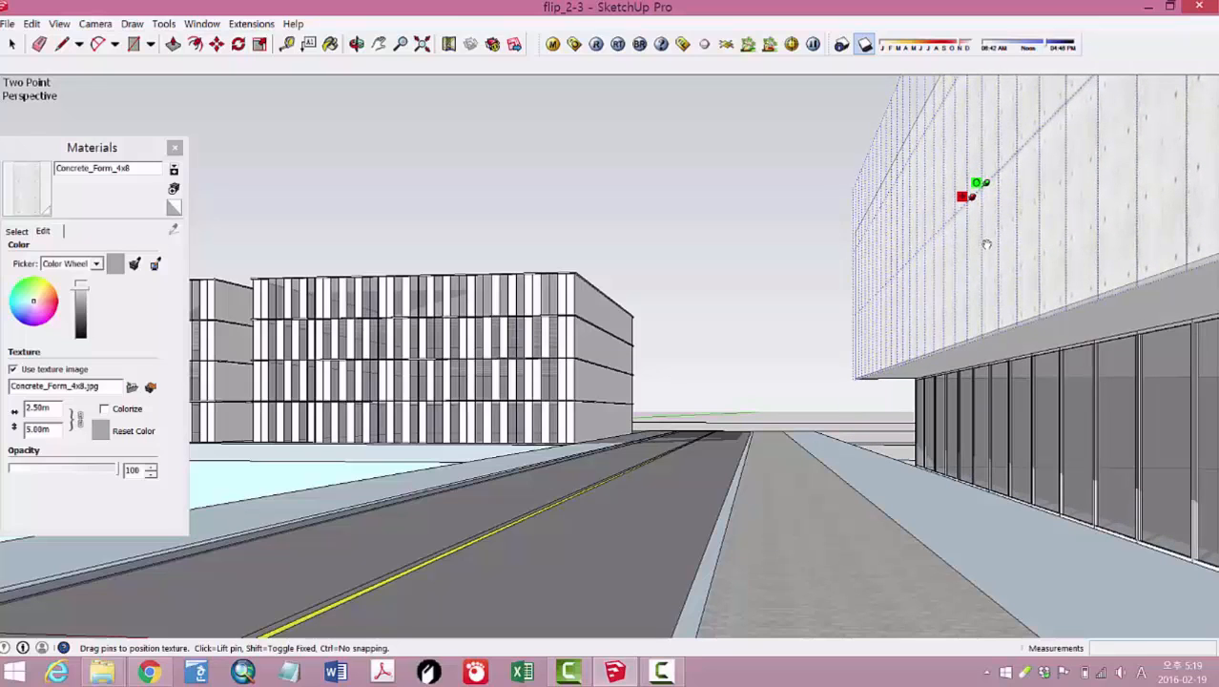
{"action": "left_click_drag", "start_coordinate": [977, 183], "coordinate": [988, 179]}
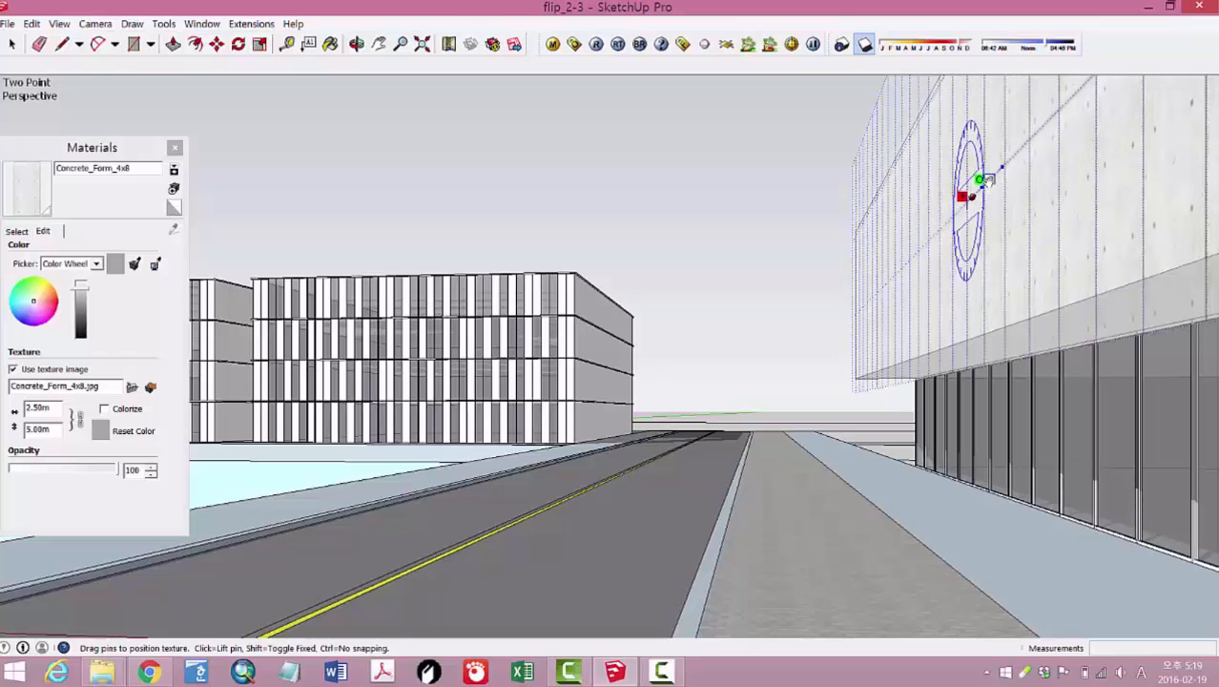
{"action": "left_click_drag", "start_coordinate": [1037, 236], "coordinate": [1038, 199]}
{"action": "left_click", "coordinate": [737, 214]}
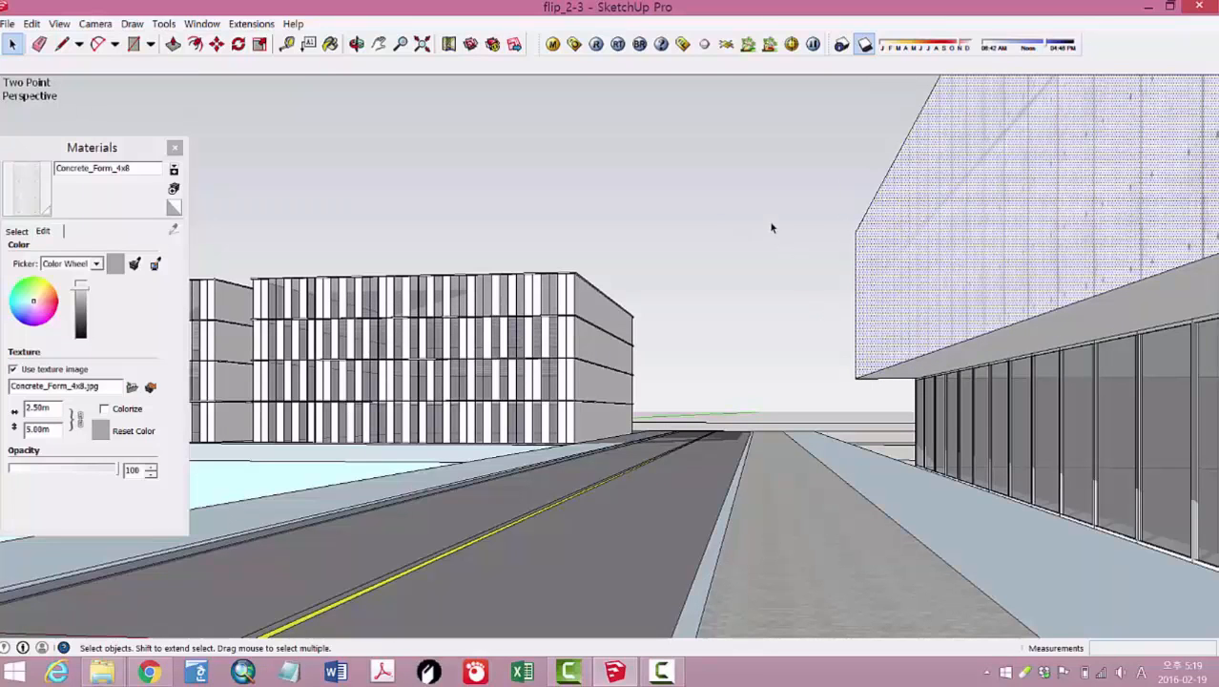
{"action": "left_click", "coordinate": [773, 221]}
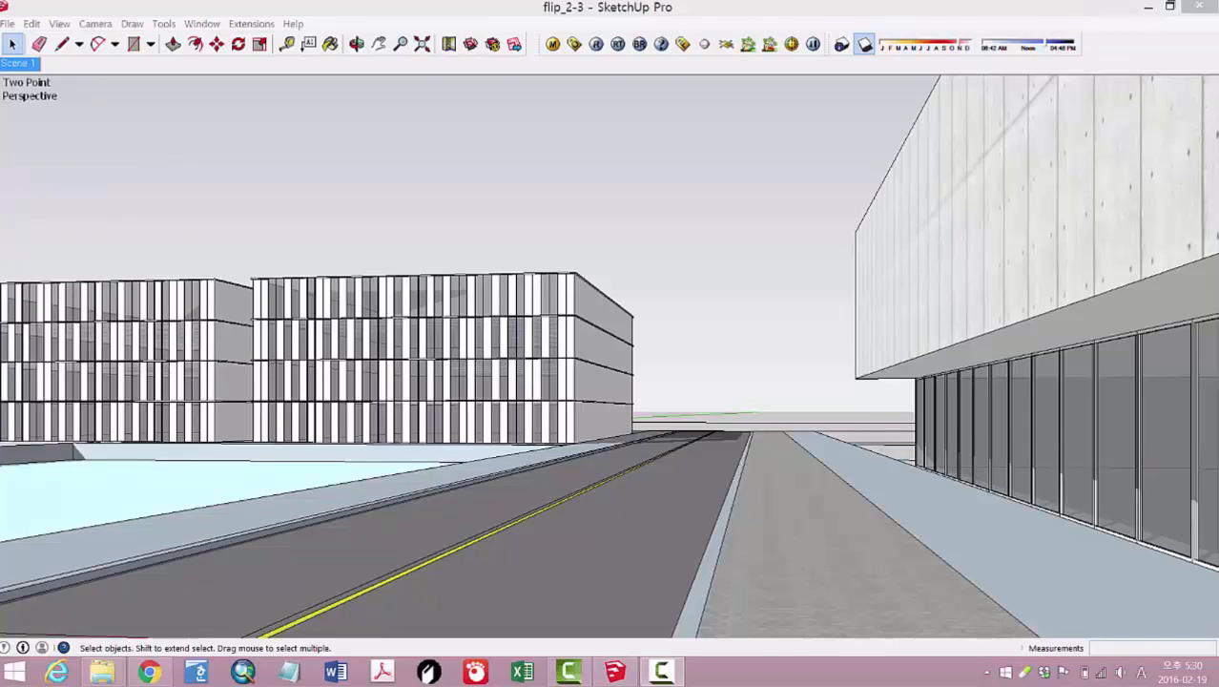
Step: Reopen the Materials browser and move it down to clear the scene tab
{"action": "left_click", "coordinate": [29, 16]}
{"action": "left_click", "coordinate": [8, 24]}
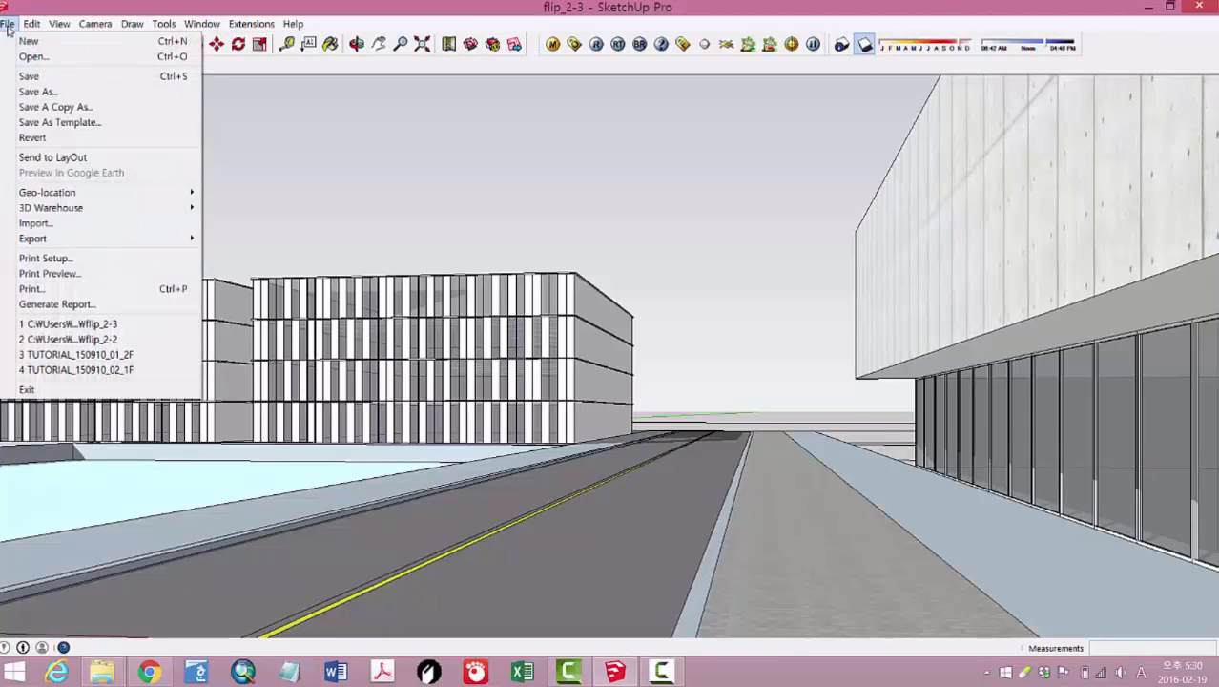
{"action": "left_click", "coordinate": [202, 24]}
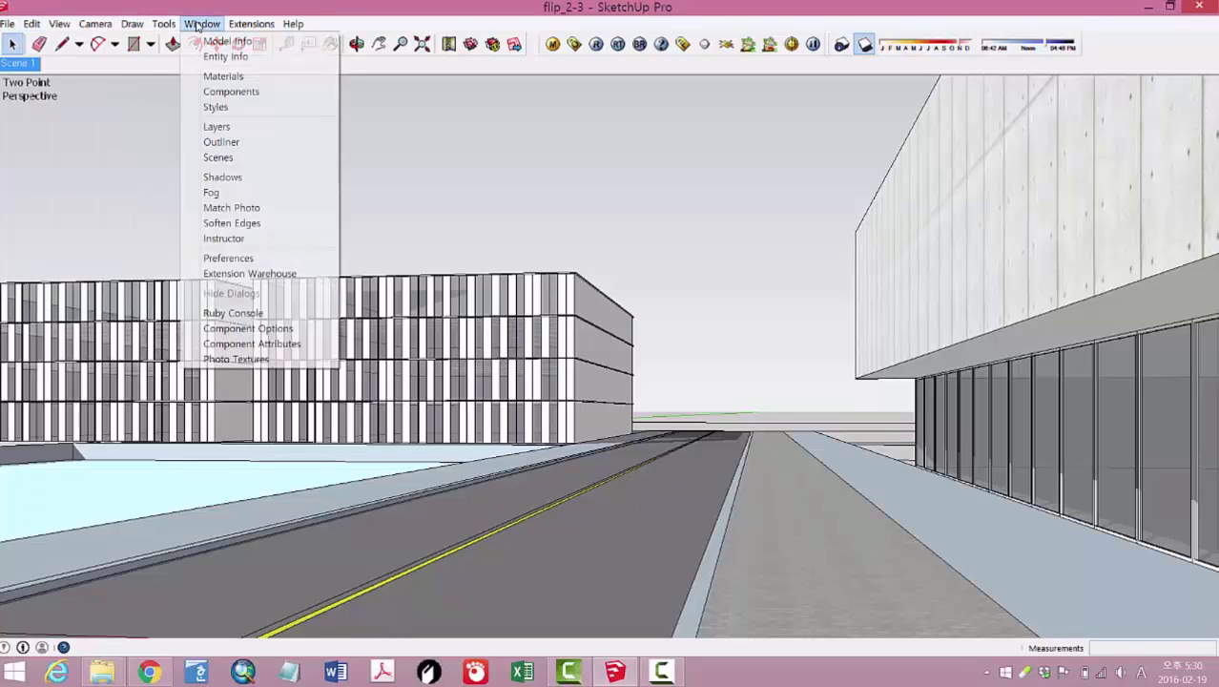
{"action": "left_click", "coordinate": [223, 76]}
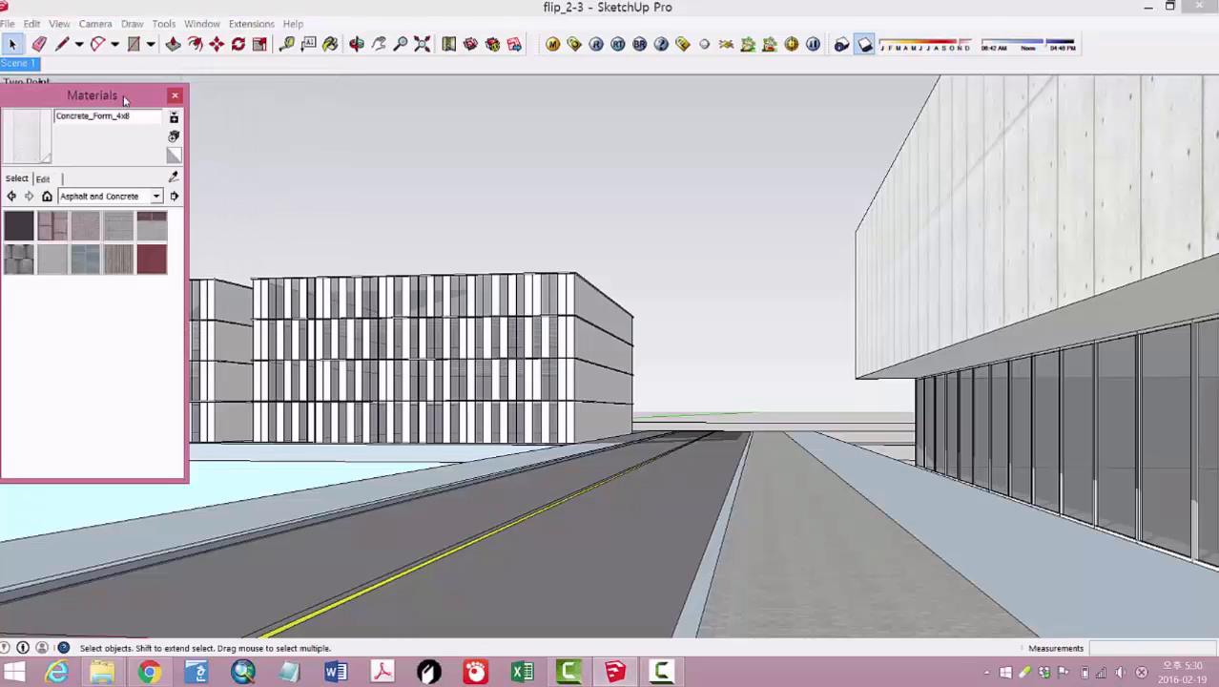
{"action": "left_click_drag", "start_coordinate": [124, 102], "coordinate": [118, 145]}
Step: Import the concrete 2 JPEG image from the concrete(18) folder with the Use as texture option
{"action": "left_click", "coordinate": [6, 24]}
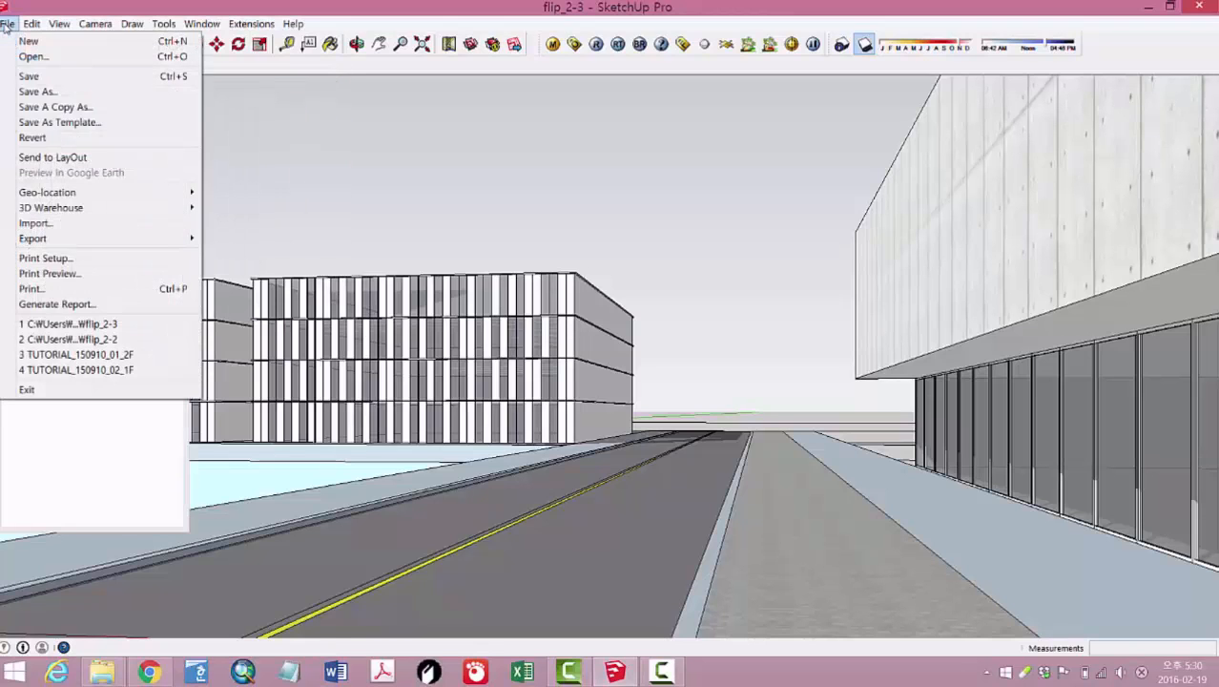
{"action": "left_click", "coordinate": [138, 226]}
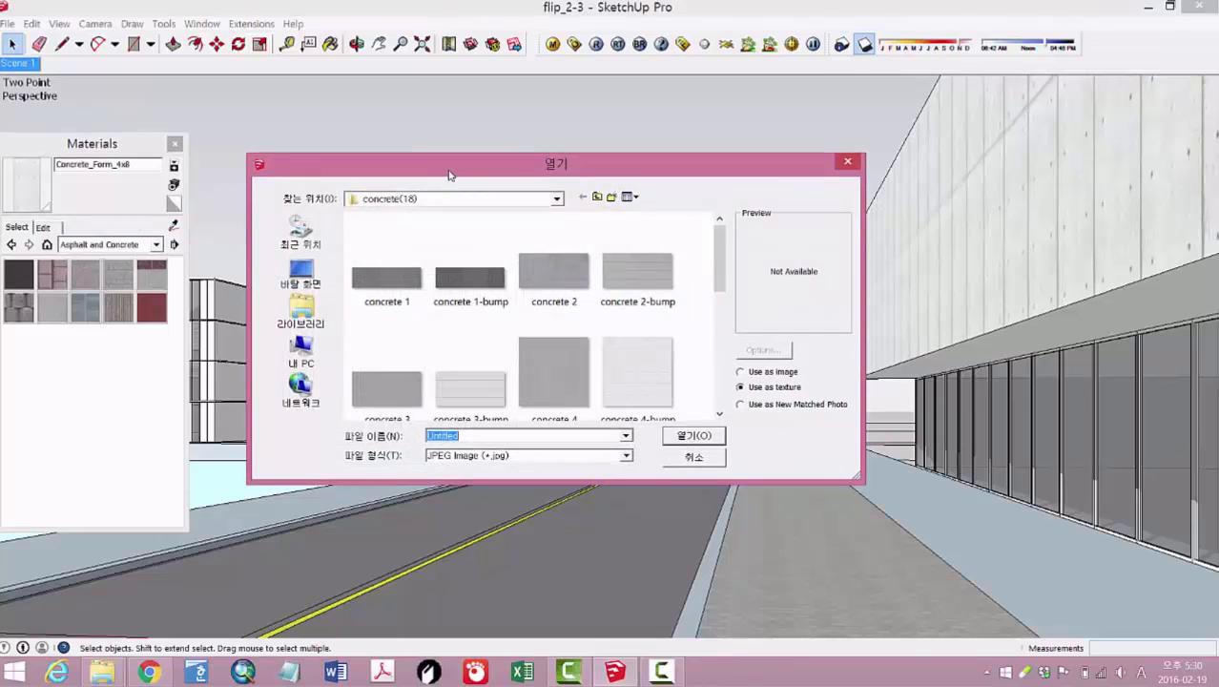
{"action": "left_click_drag", "start_coordinate": [448, 173], "coordinate": [394, 131]}
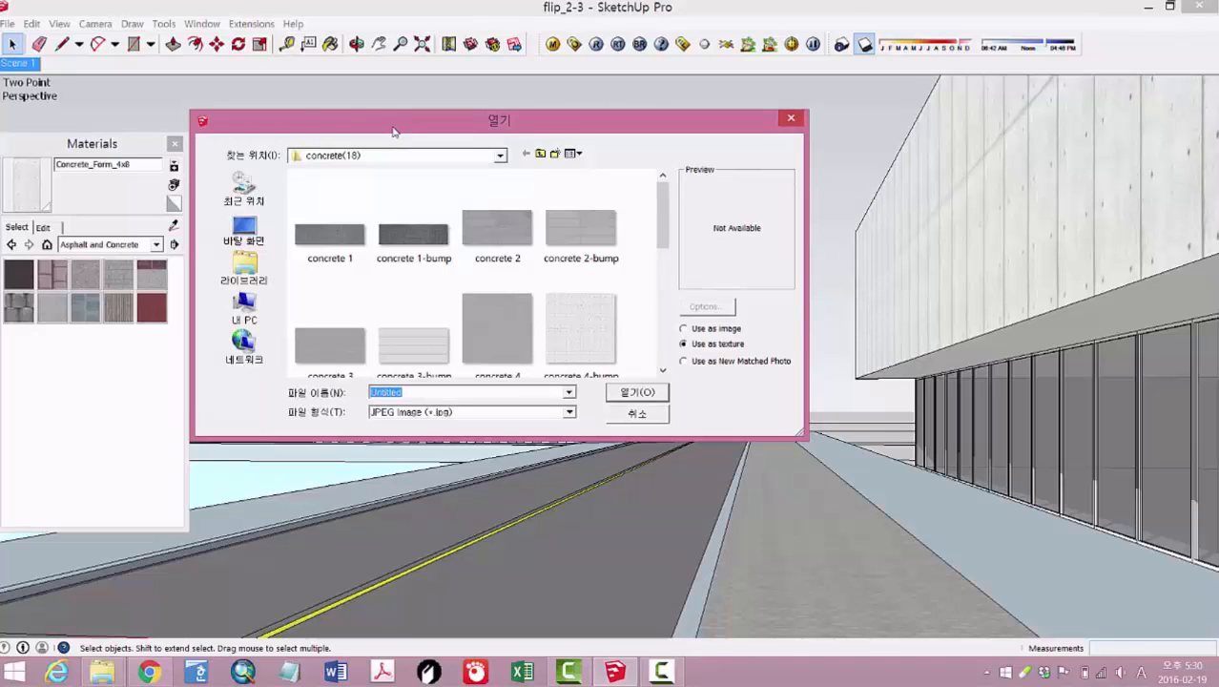
{"action": "left_click_drag", "start_coordinate": [393, 129], "coordinate": [402, 109]}
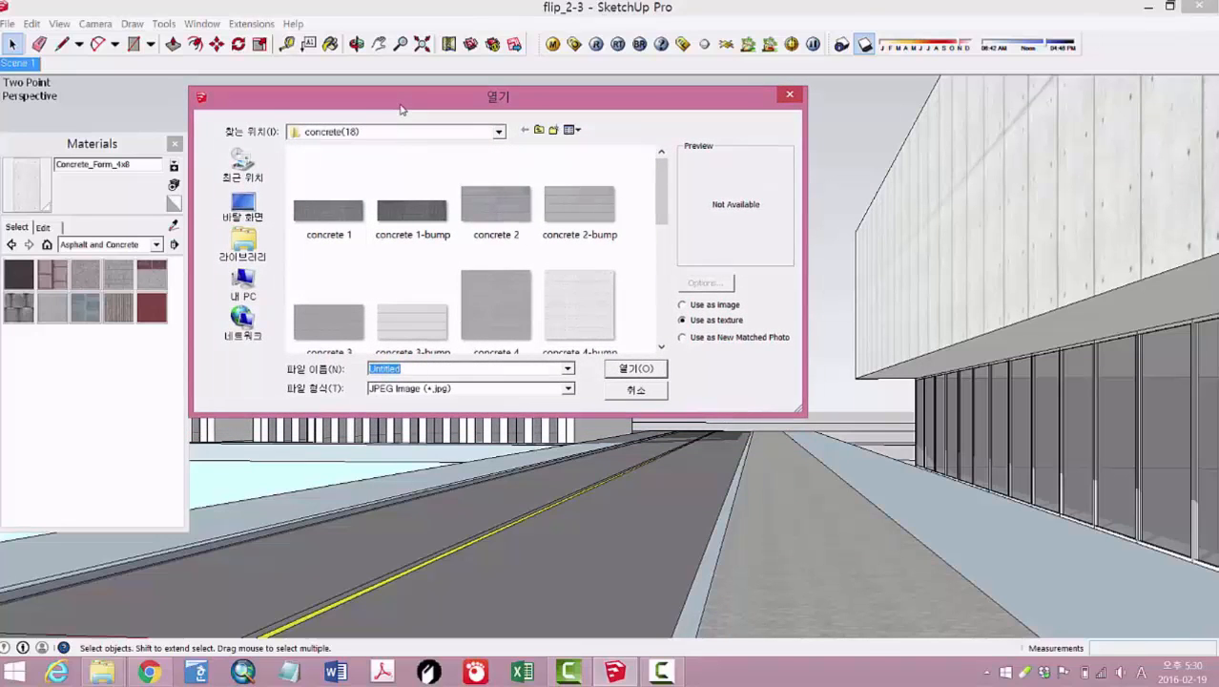
{"action": "left_click_drag", "start_coordinate": [401, 108], "coordinate": [372, 109]}
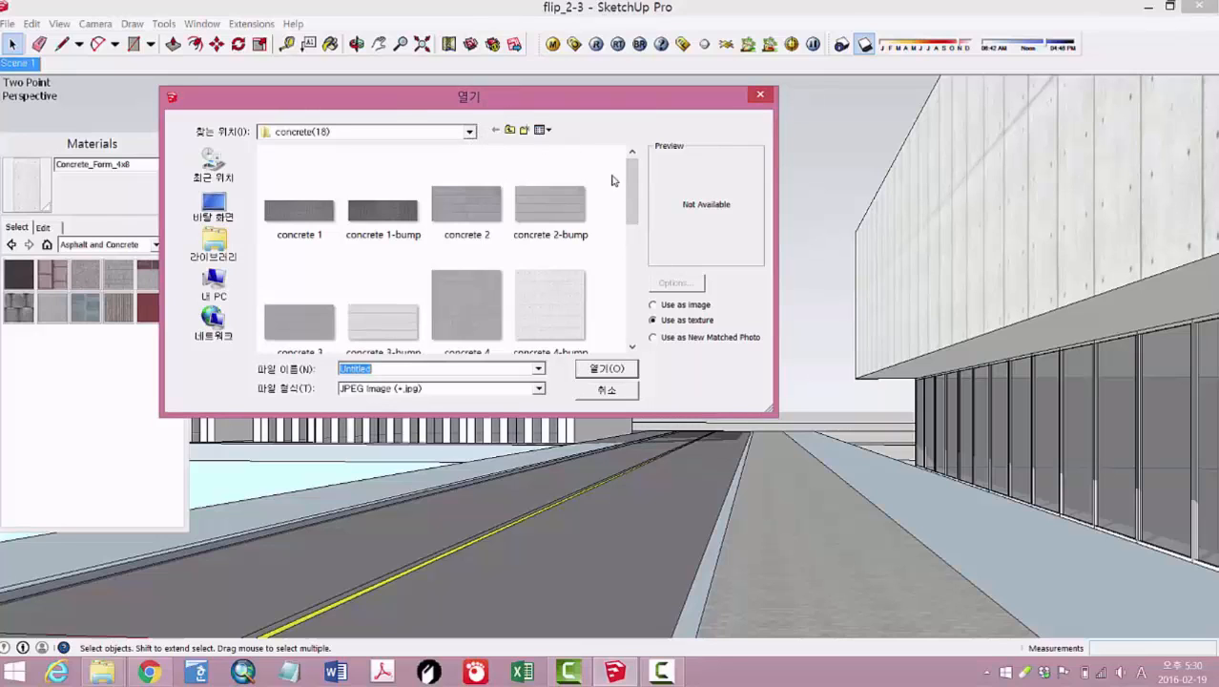
{"action": "mouse_move", "coordinate": [633, 195]}
{"action": "left_mouse_down"}
{"action": "mouse_move", "coordinate": [637, 314]}
{"action": "mouse_move", "coordinate": [626, 177]}
{"action": "mouse_move", "coordinate": [630, 298]}
{"action": "mouse_move", "coordinate": [641, 189]}
{"action": "left_mouse_up"}
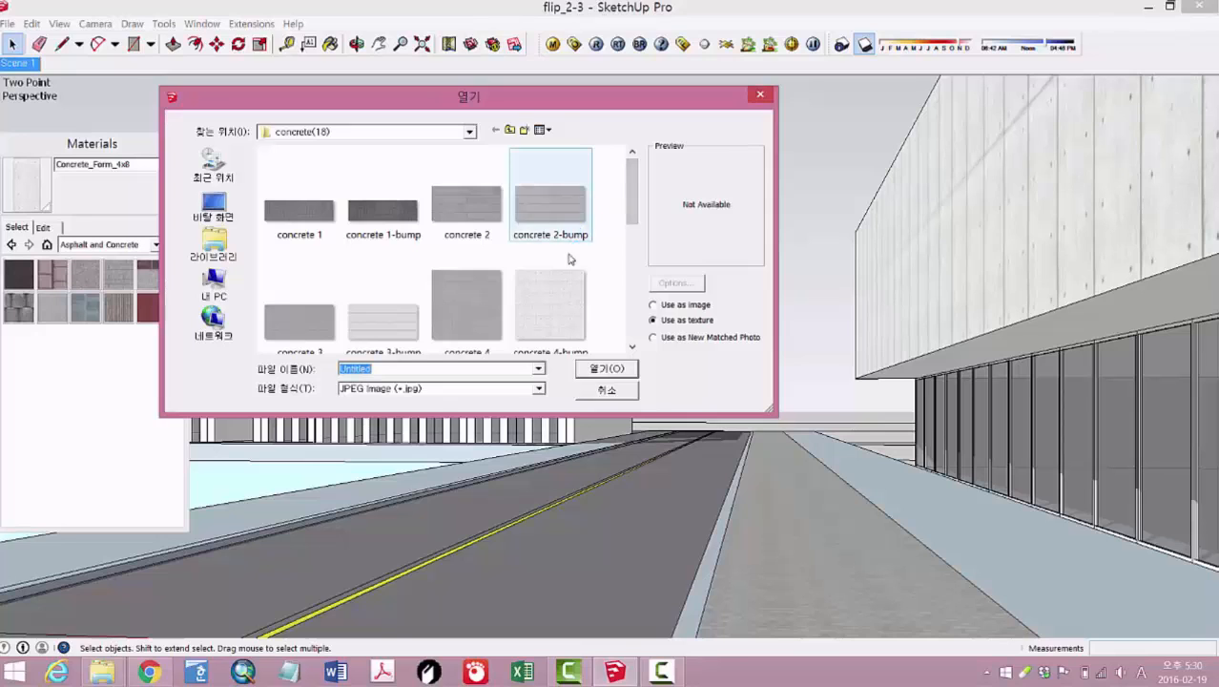
{"action": "left_click_drag", "start_coordinate": [630, 204], "coordinate": [636, 178]}
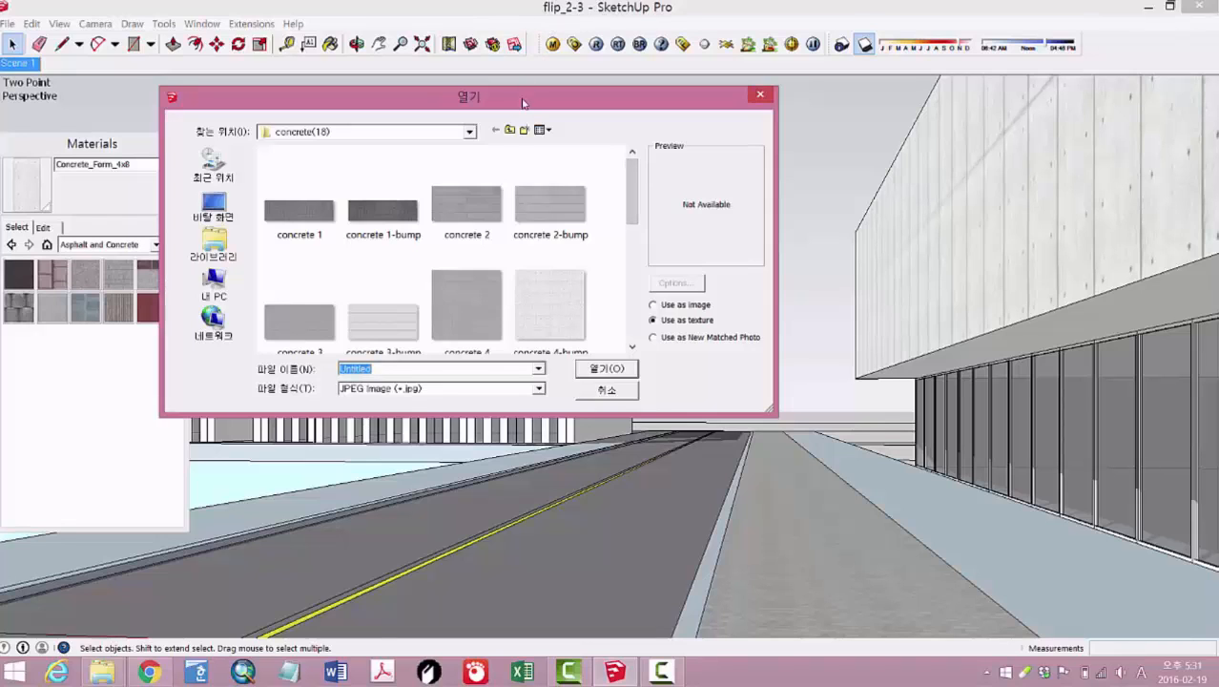
{"action": "left_click_drag", "start_coordinate": [524, 103], "coordinate": [569, 99]}
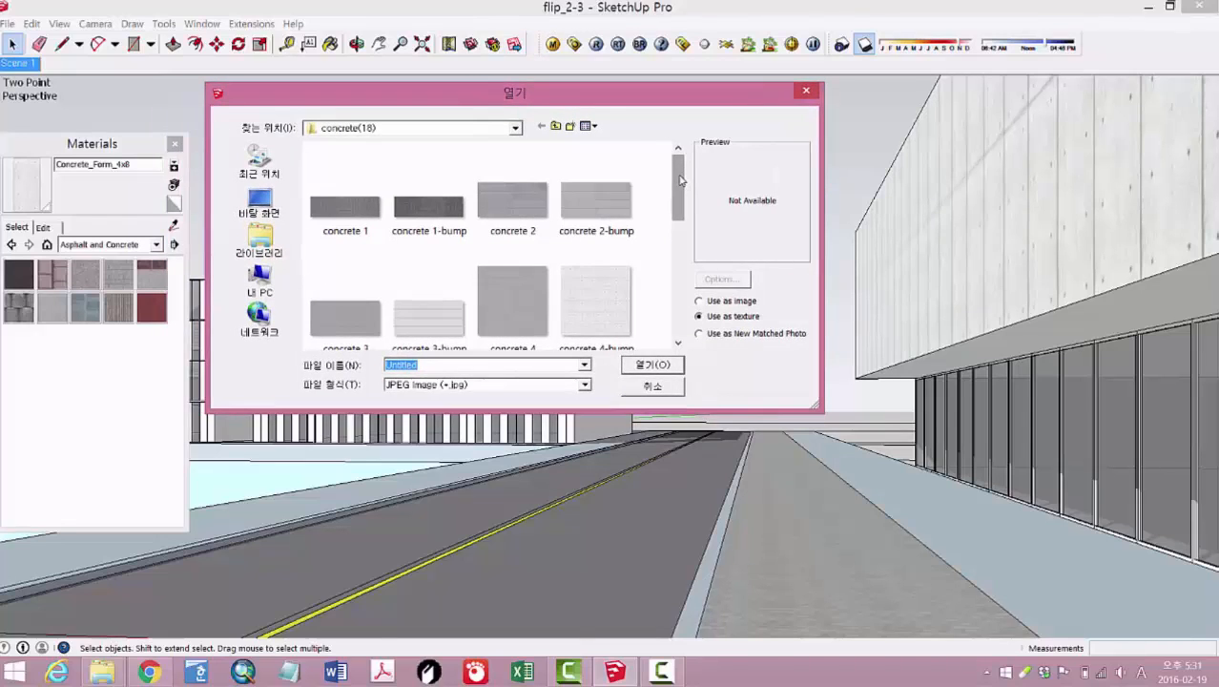
{"action": "left_click_drag", "start_coordinate": [678, 175], "coordinate": [678, 174]}
{"action": "mouse_move", "coordinate": [680, 222]}
{"action": "left_mouse_down"}
{"action": "mouse_move", "coordinate": [685, 329]}
{"action": "mouse_move", "coordinate": [687, 219]}
{"action": "left_mouse_up"}
{"action": "left_click", "coordinate": [534, 212]}
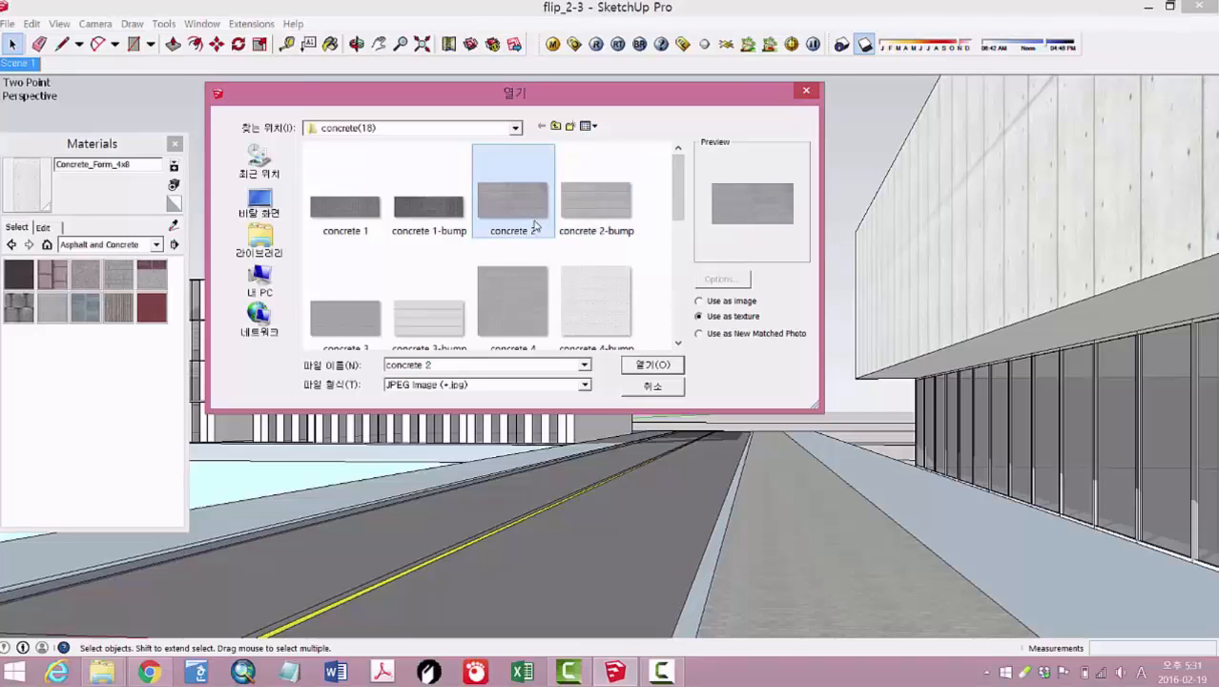
{"action": "left_click", "coordinate": [646, 366]}
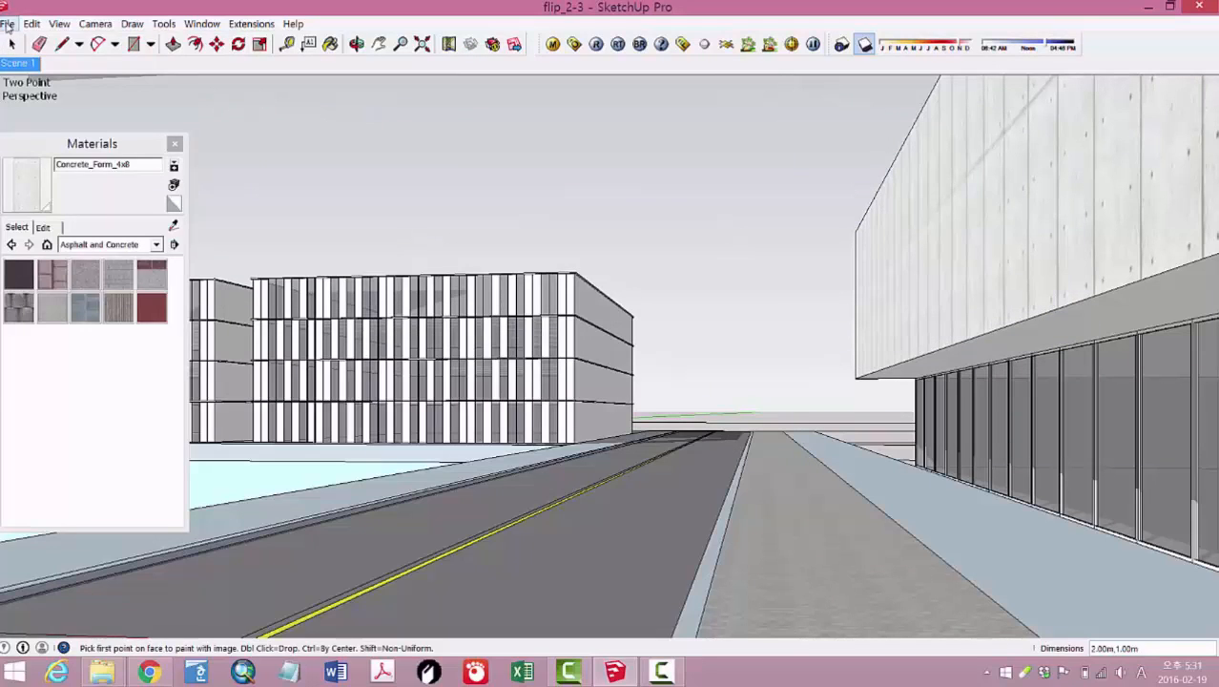
Step: Restart the image import and load concrete 2 from the concrete(18) folder as a texture
{"action": "left_click", "coordinate": [7, 23]}
{"action": "left_click", "coordinate": [100, 225]}
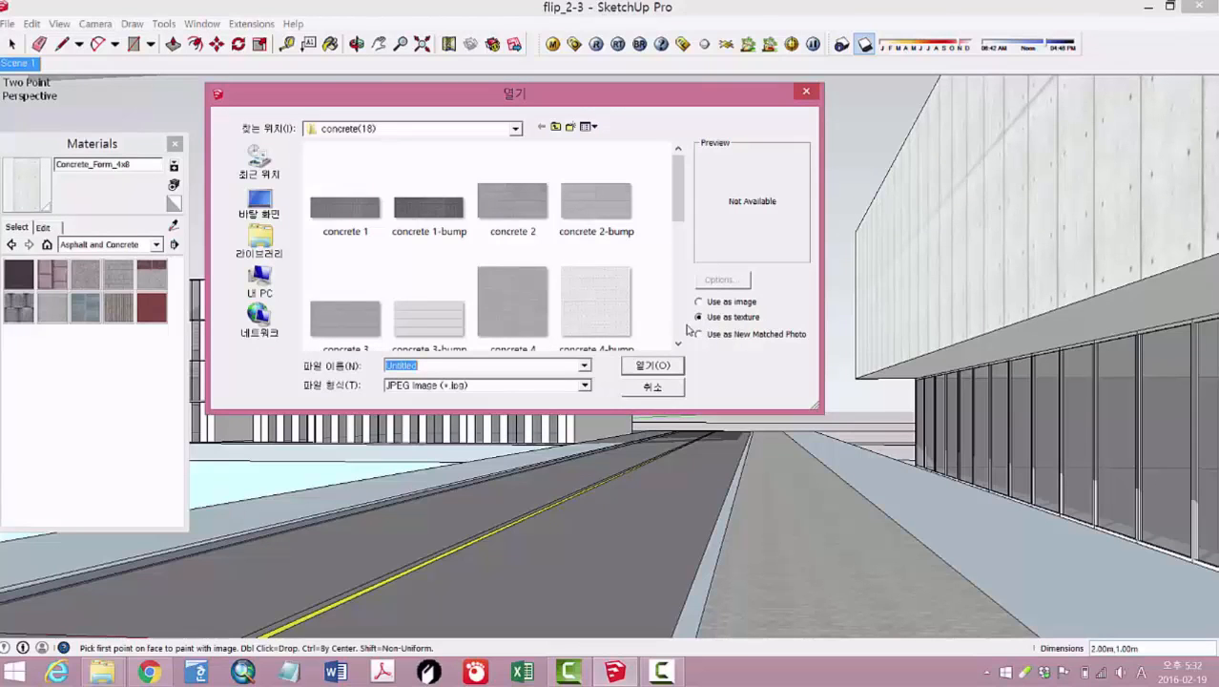
{"action": "left_click", "coordinate": [701, 305]}
{"action": "left_click", "coordinate": [700, 302]}
{"action": "left_click", "coordinate": [547, 236]}
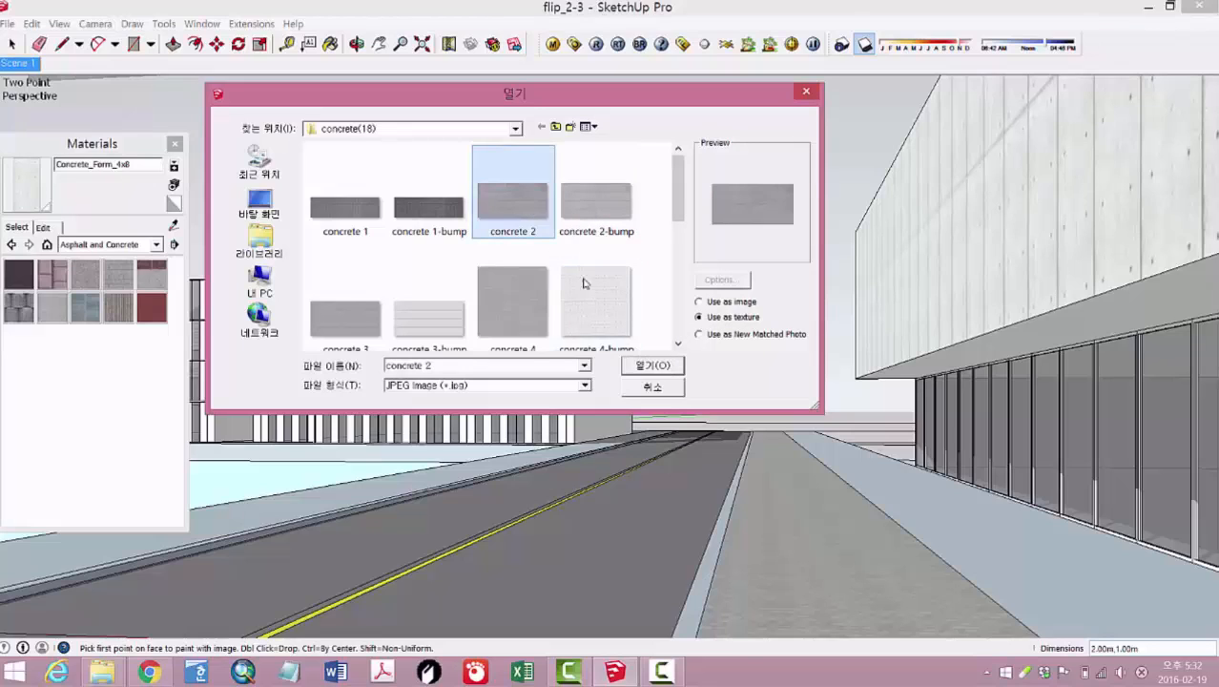
{"action": "left_click", "coordinate": [652, 366]}
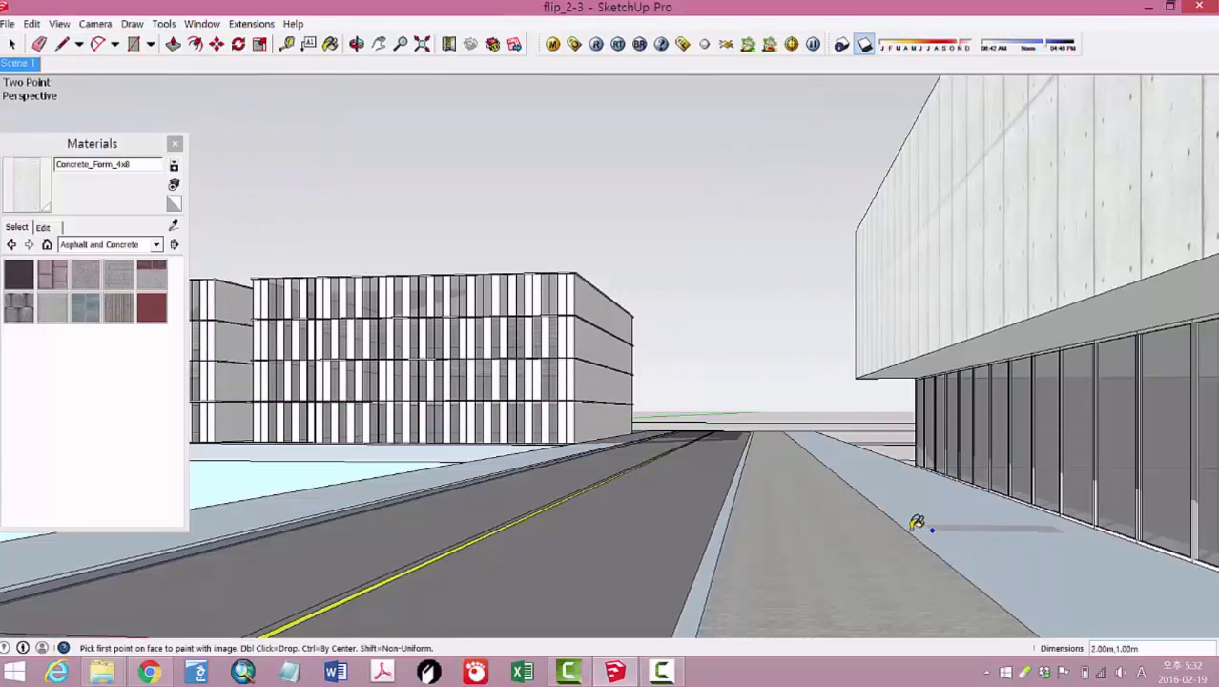
Step: Apply the imported concrete 2 texture to the light-blue walkway beside the glazed building, starting from the walkway's outer edge
{"action": "scroll", "coordinate": [917, 537], "scroll_direction": "up", "scroll_amount": 3}
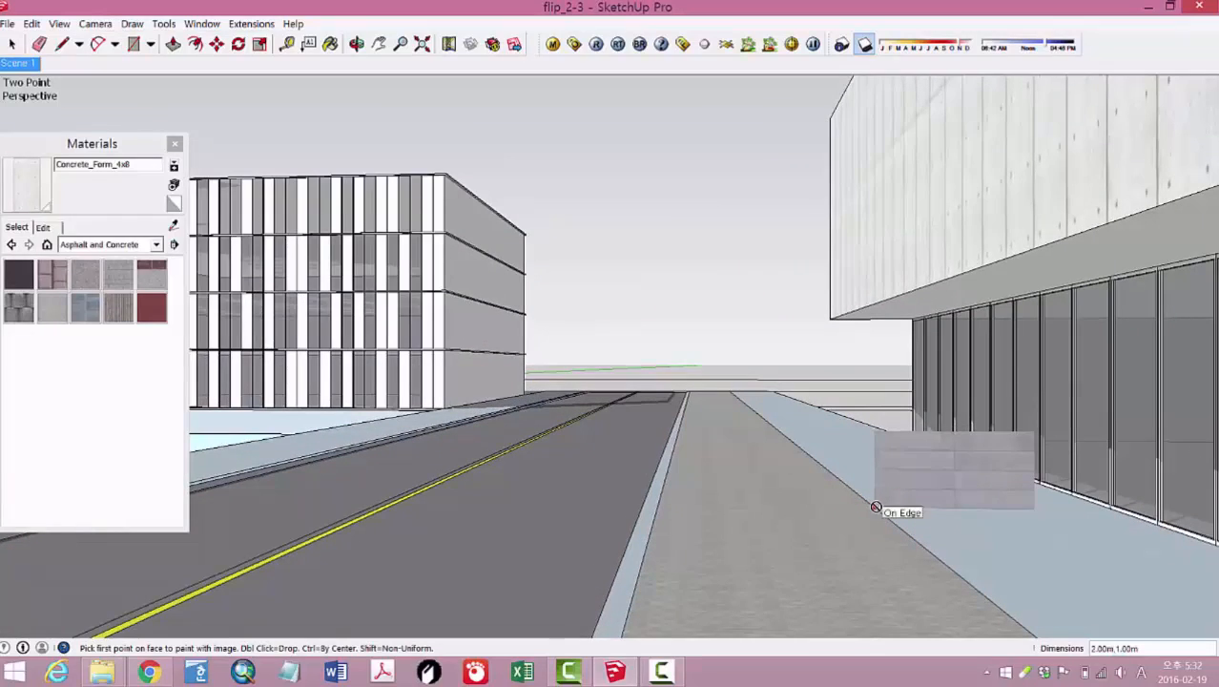
{"action": "mouse_move", "coordinate": [972, 542]}
{"action": "middle_mouse_down"}
{"action": "mouse_move", "coordinate": [915, 547]}
{"action": "mouse_move", "coordinate": [926, 560]}
{"action": "mouse_move", "coordinate": [971, 563]}
{"action": "middle_mouse_up"}
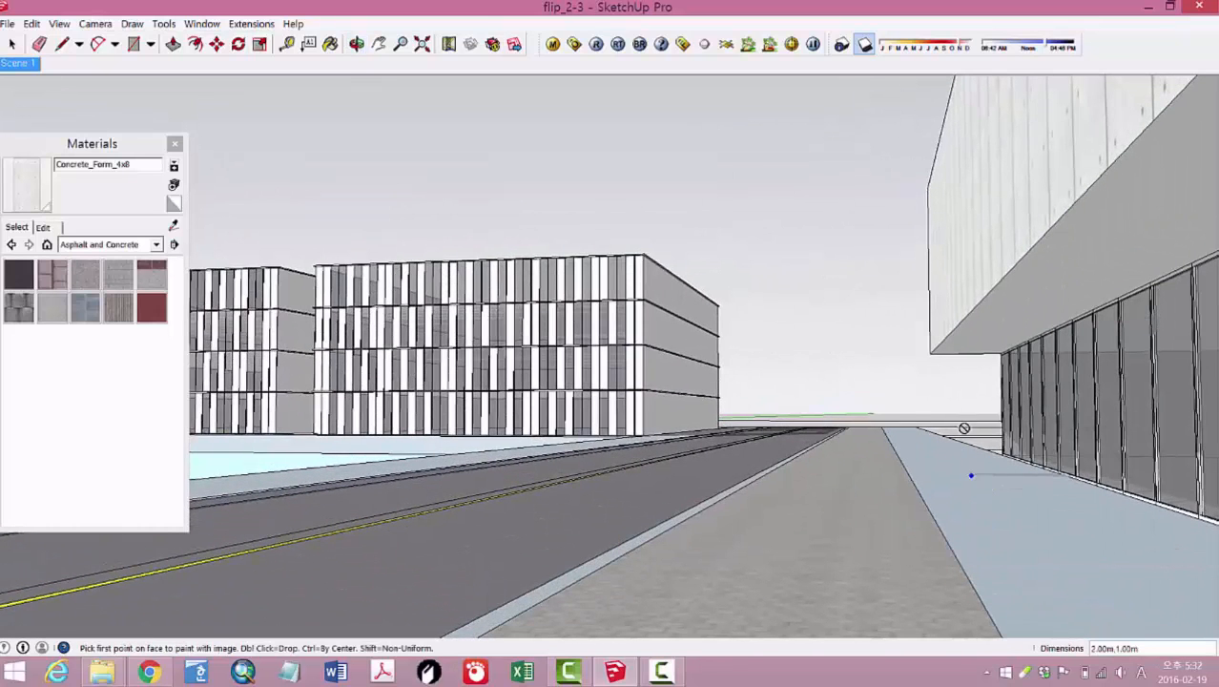
{"action": "left_click", "coordinate": [989, 462]}
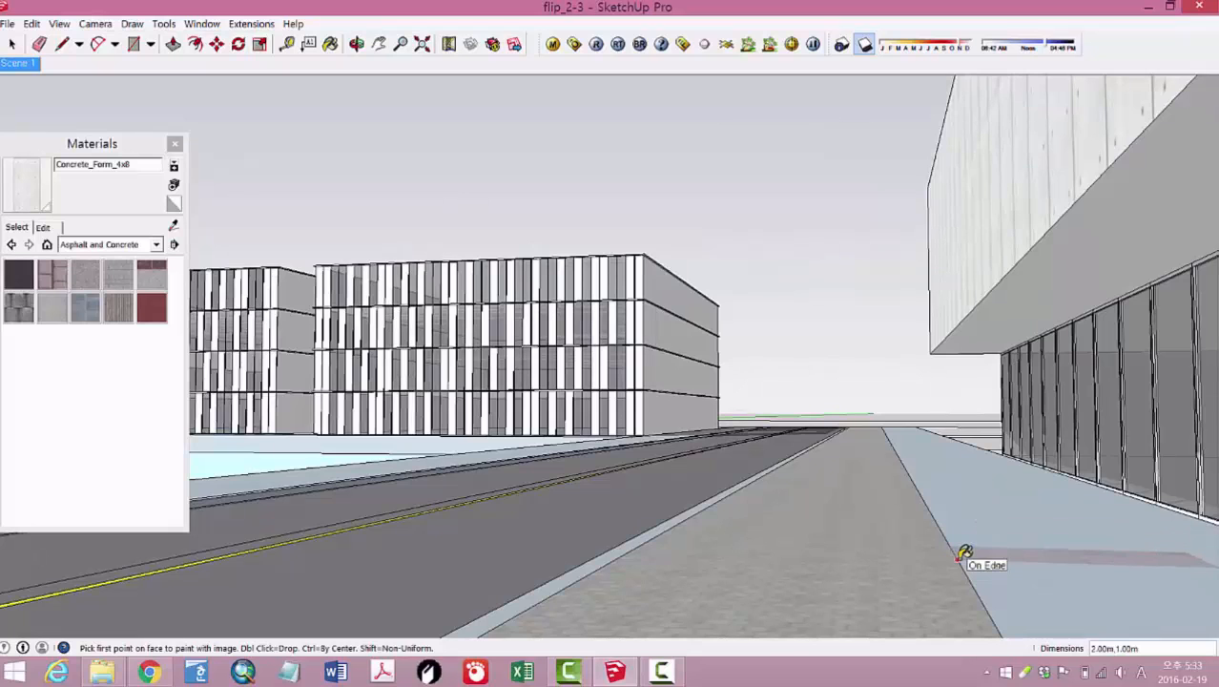
{"action": "scroll", "coordinate": [960, 564], "scroll_direction": "down", "scroll_amount": 2}
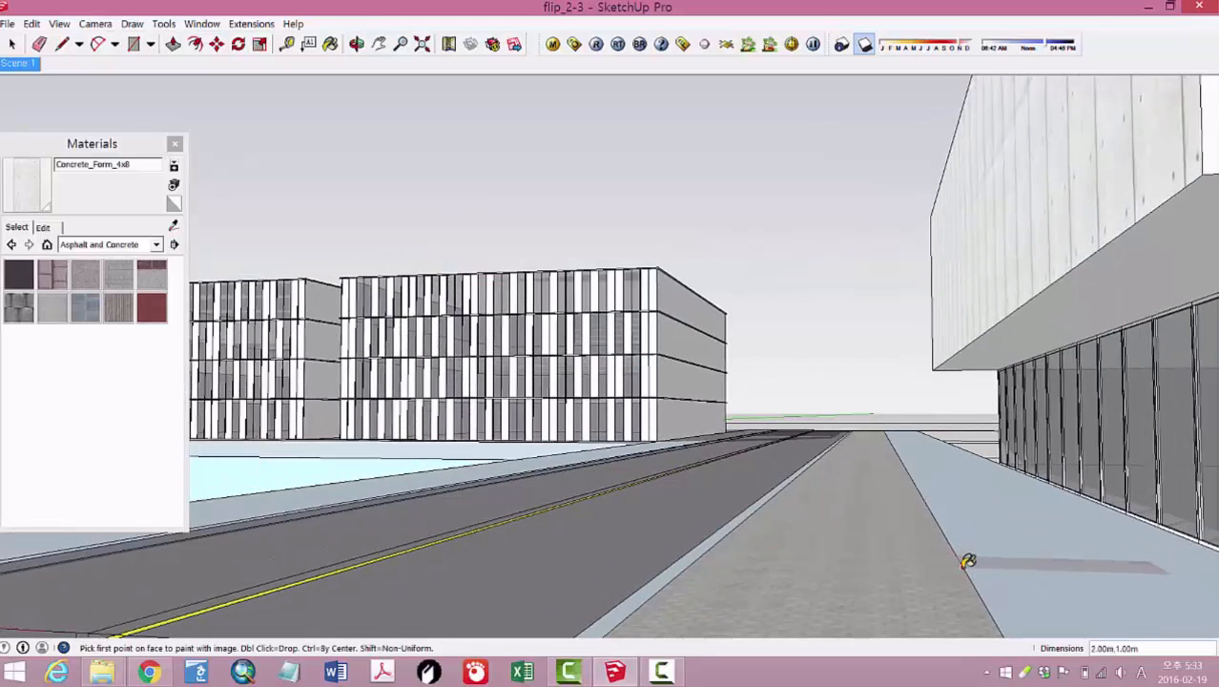
{"action": "left_click", "coordinate": [966, 563]}
{"action": "scroll", "coordinate": [1085, 618], "scroll_direction": "down", "scroll_amount": 1}
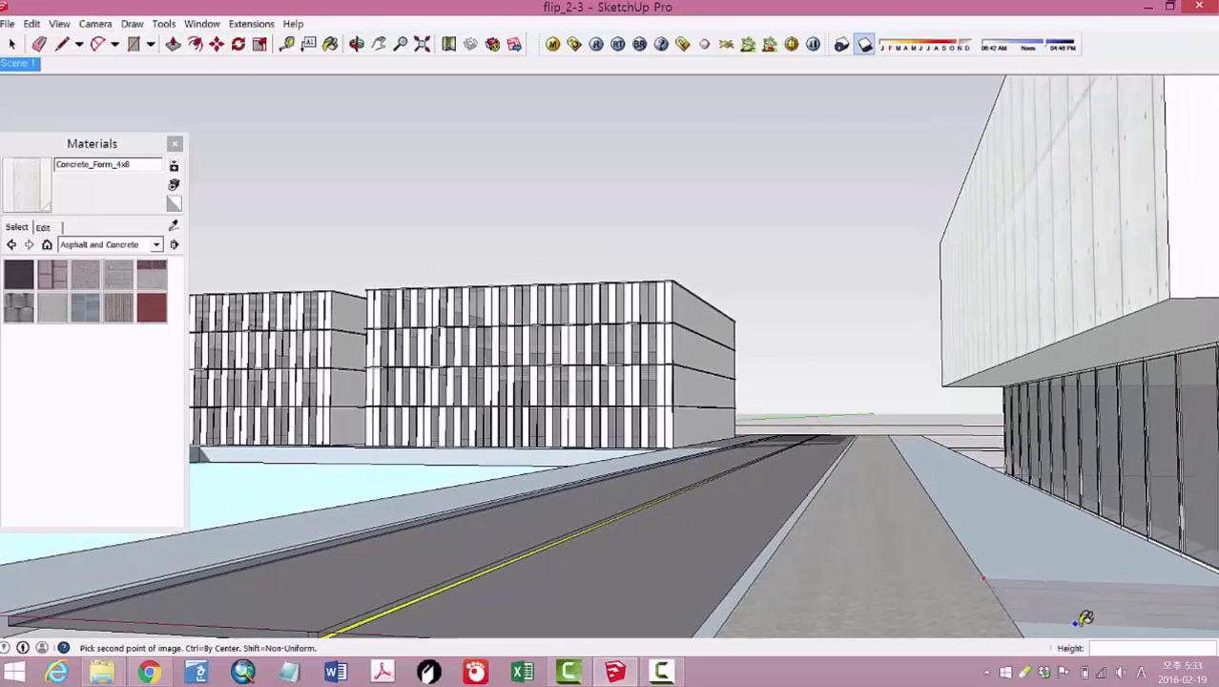
{"action": "scroll", "coordinate": [1085, 618], "scroll_direction": "down", "scroll_amount": 1}
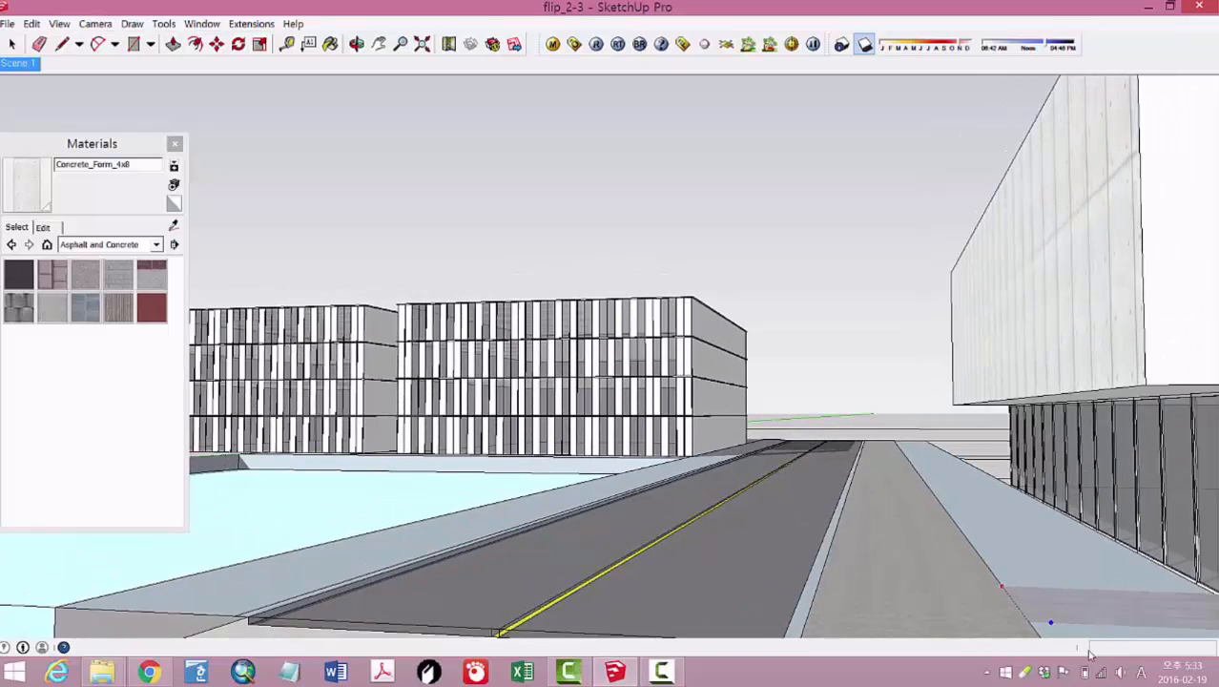
{"action": "left_click", "coordinate": [1073, 560]}
{"action": "left_click", "coordinate": [981, 427]}
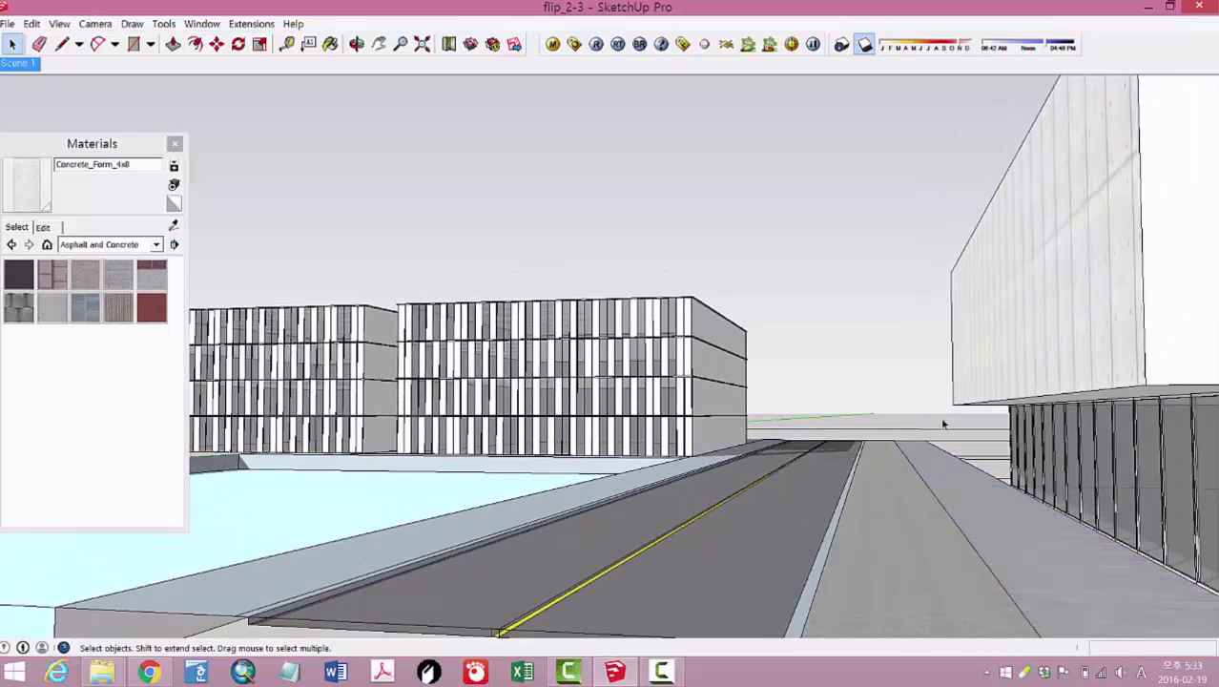
Step: Position the walkway's concrete texture, rotating it about a quarter turn and shrinking its panels with the green scale/rotate pin
{"action": "scroll", "coordinate": [1065, 559], "scroll_direction": "down", "scroll_amount": 2}
{"action": "middle_click_drag", "start_coordinate": [1104, 592], "coordinate": [1087, 562]}
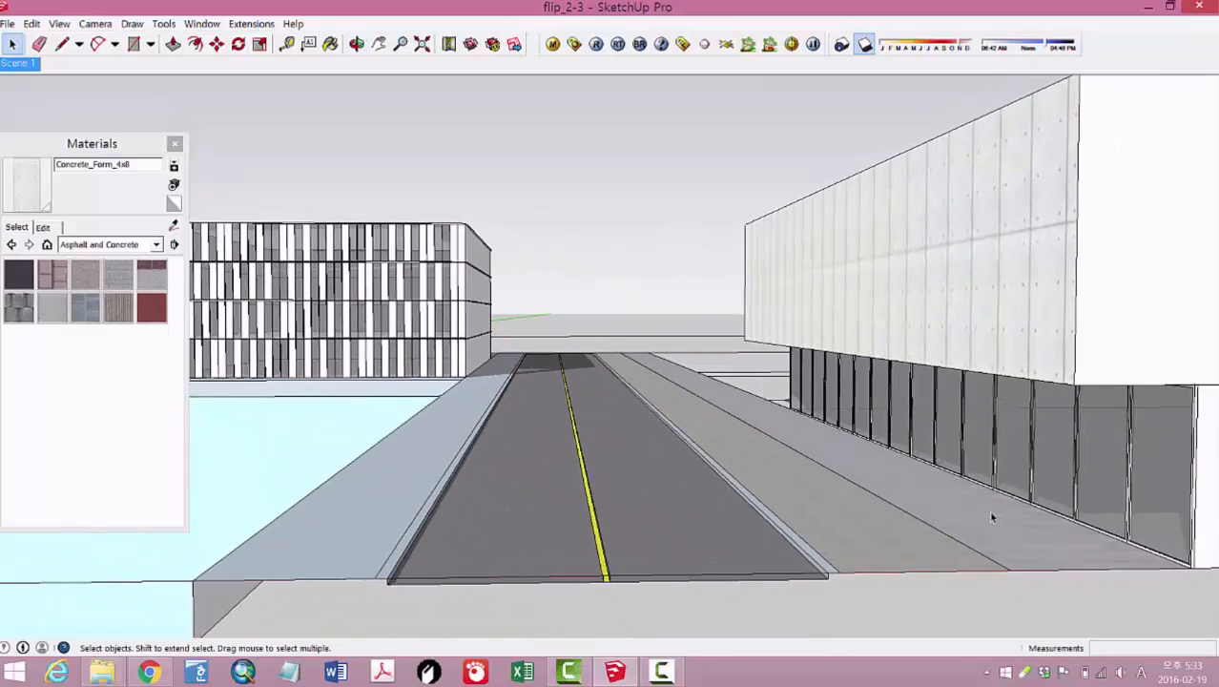
{"action": "scroll", "coordinate": [992, 518], "scroll_direction": "up", "scroll_amount": 3}
{"action": "scroll", "coordinate": [991, 518], "scroll_direction": "down", "scroll_amount": 2}
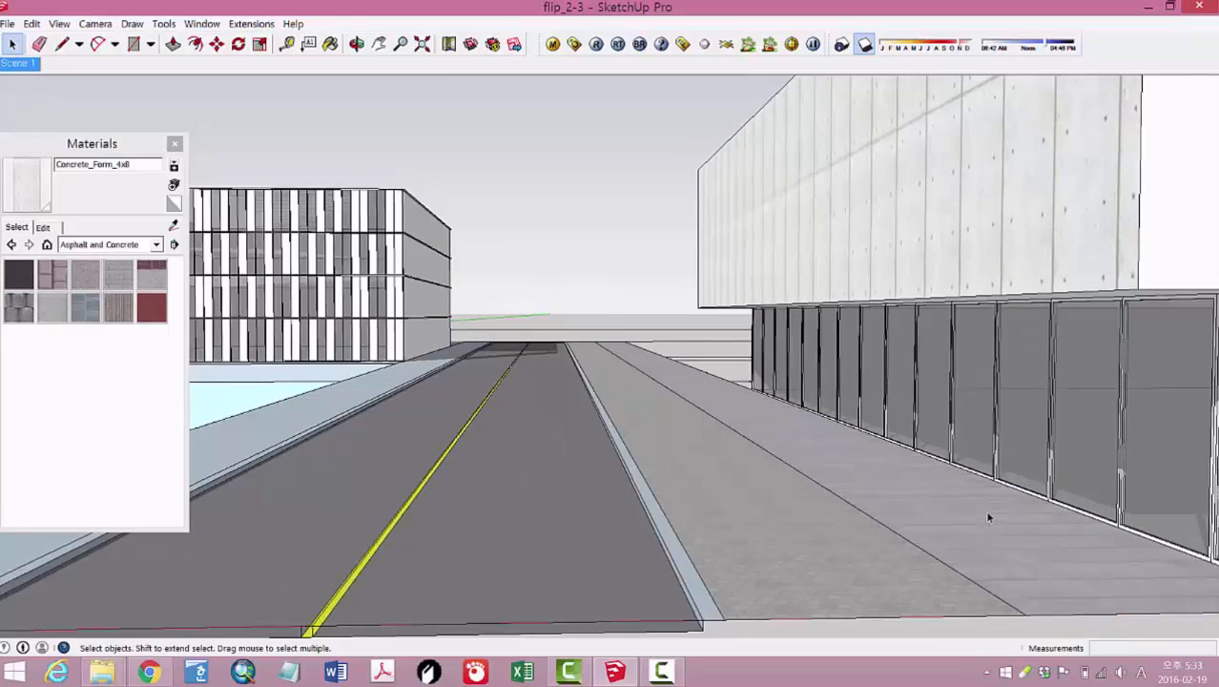
{"action": "middle_click_drag", "start_coordinate": [972, 552], "coordinate": [939, 549]}
{"action": "middle_click_drag", "start_coordinate": [1065, 573], "coordinate": [1063, 606]}
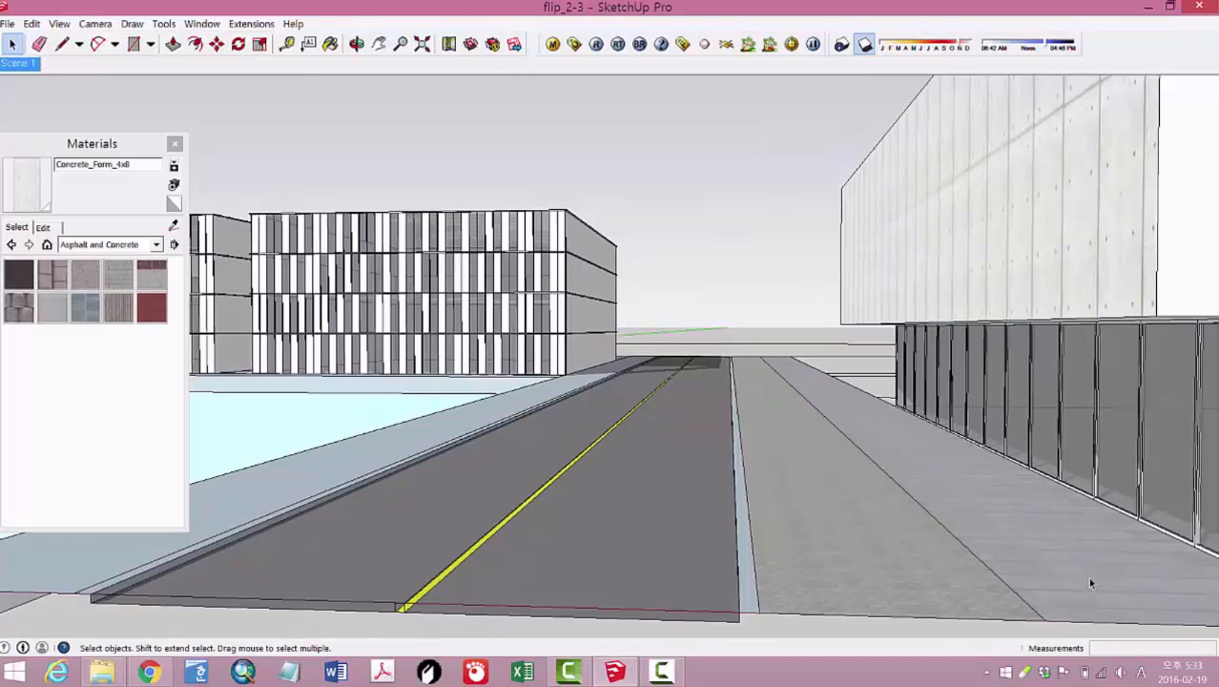
{"action": "middle_click_drag", "start_coordinate": [1097, 573], "coordinate": [1081, 572]}
{"action": "left_click", "coordinate": [981, 494]}
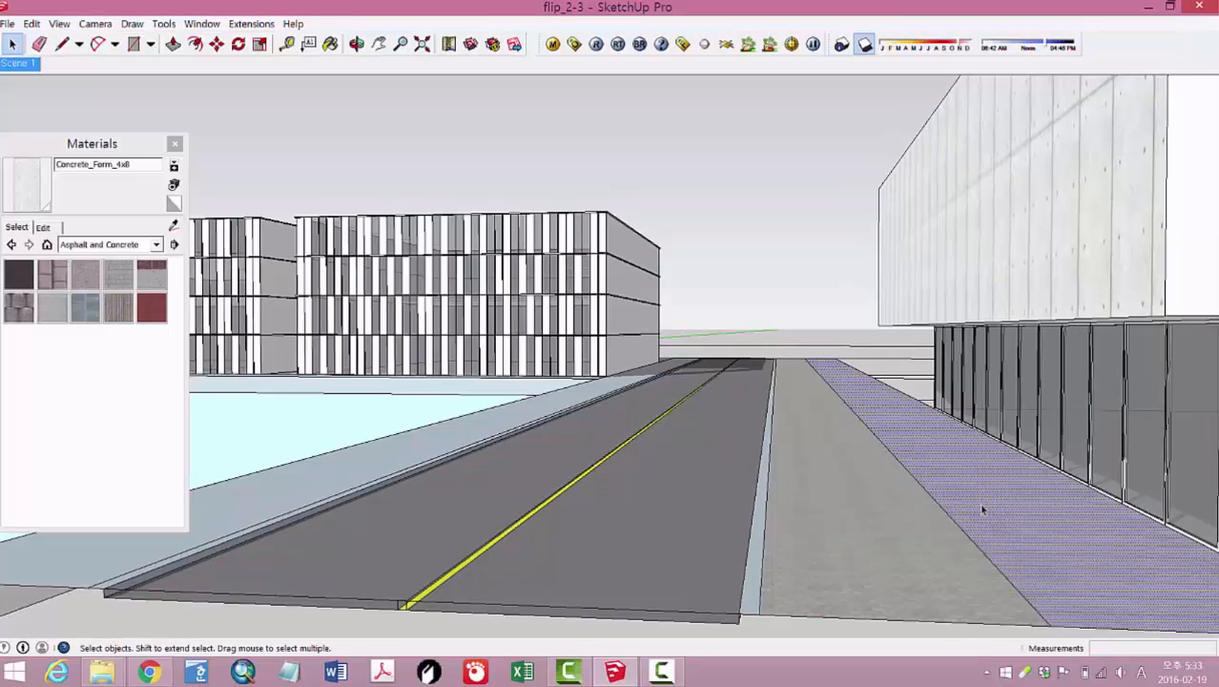
{"action": "right_click", "coordinate": [983, 510]}
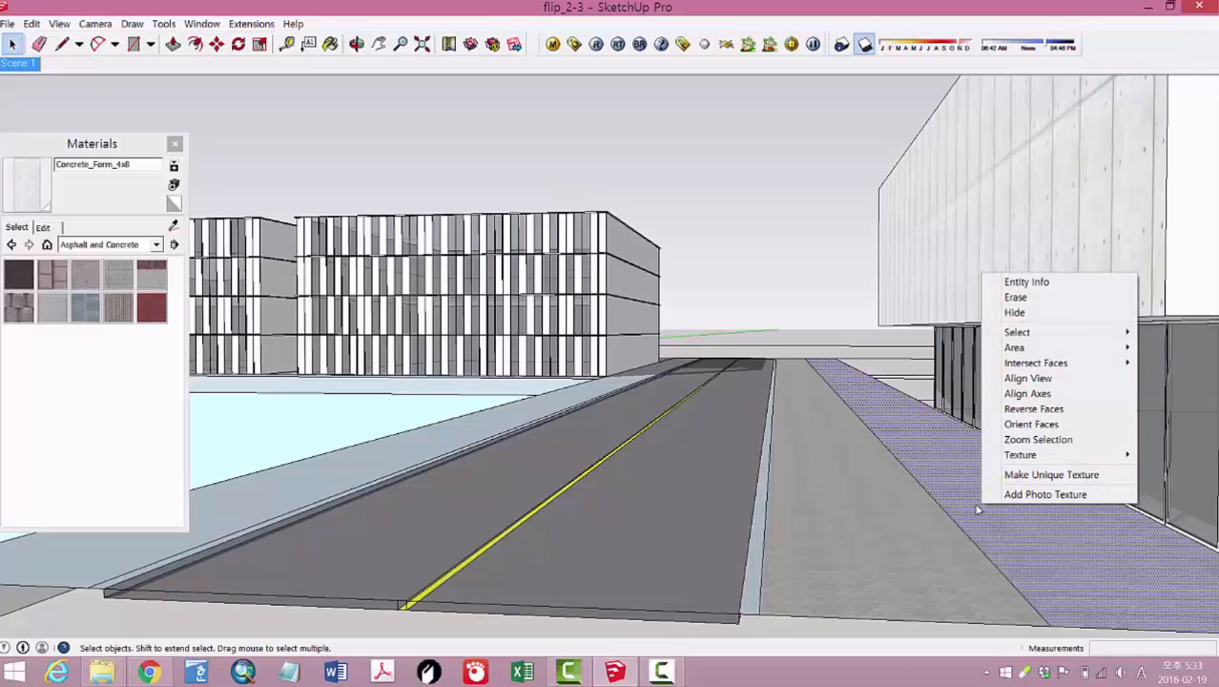
{"action": "mouse_move", "coordinate": [1075, 456]}
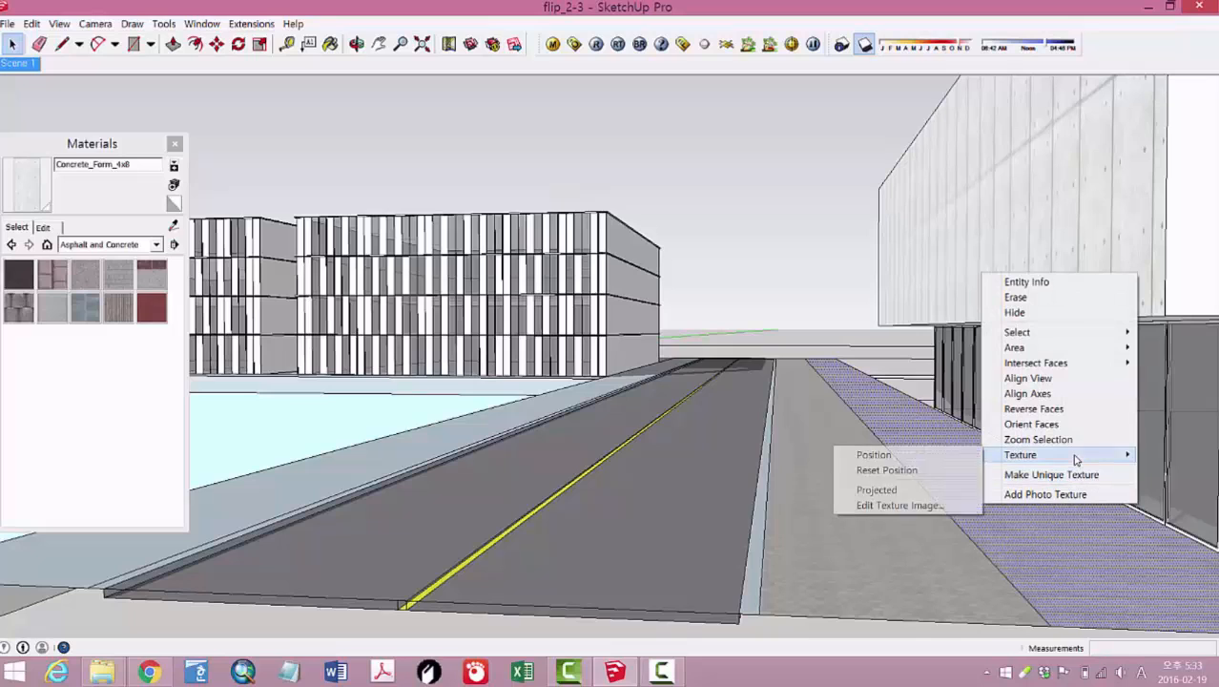
{"action": "left_click", "coordinate": [909, 458]}
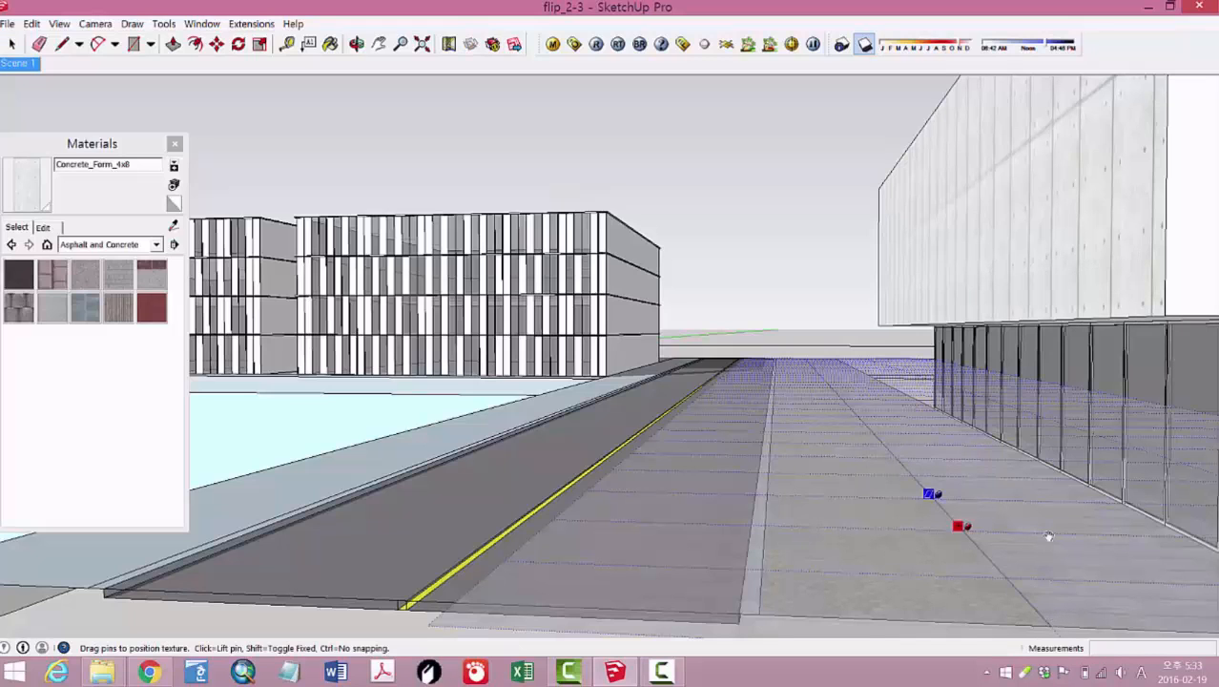
{"action": "middle_click_drag", "start_coordinate": [1044, 501], "coordinate": [934, 496]}
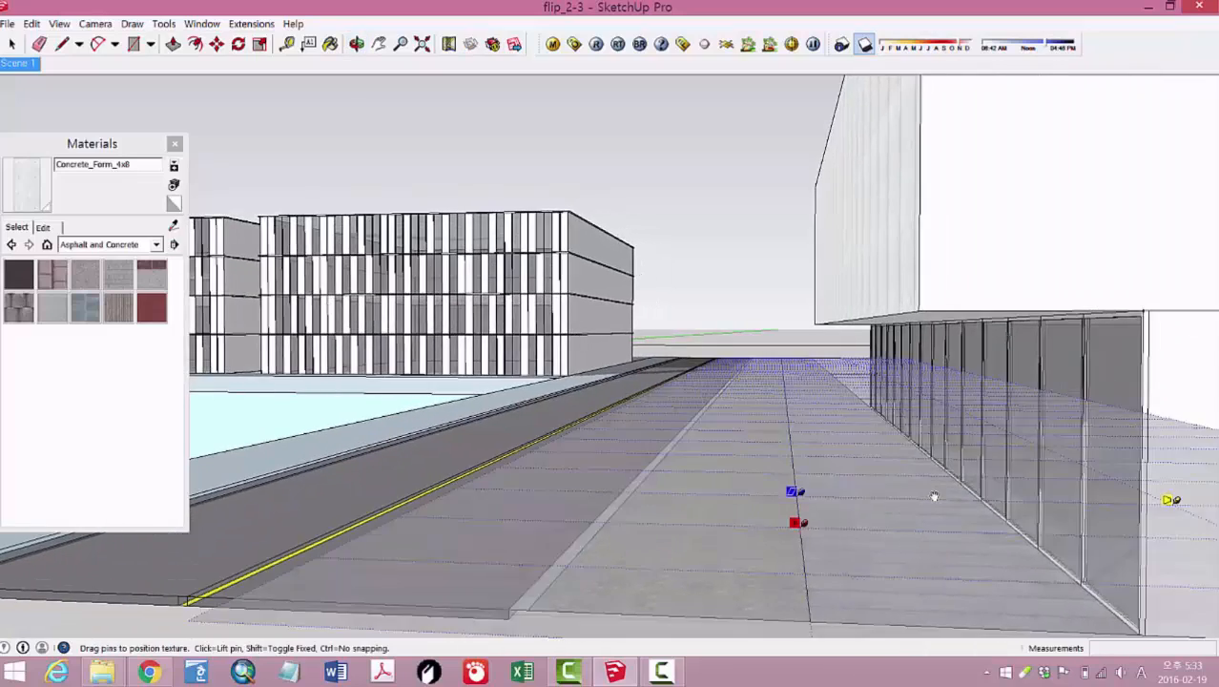
{"action": "scroll", "coordinate": [958, 506], "scroll_direction": "down", "scroll_amount": 1}
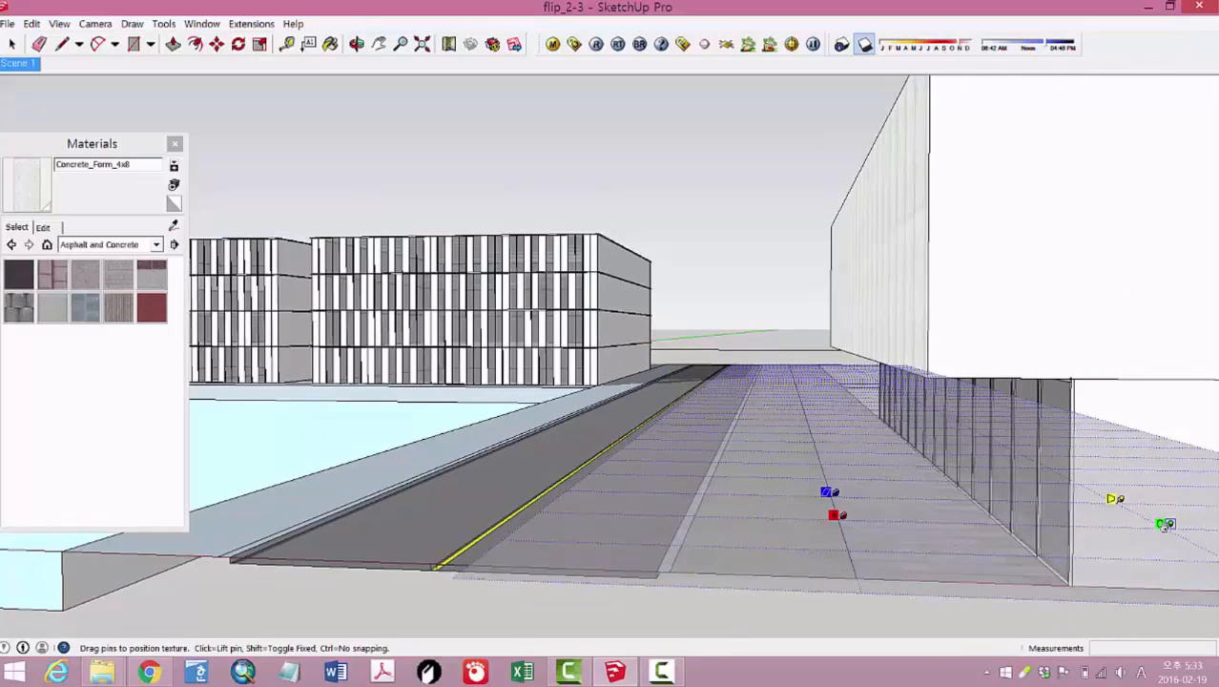
{"action": "left_click_drag", "start_coordinate": [1164, 521], "coordinate": [830, 499]}
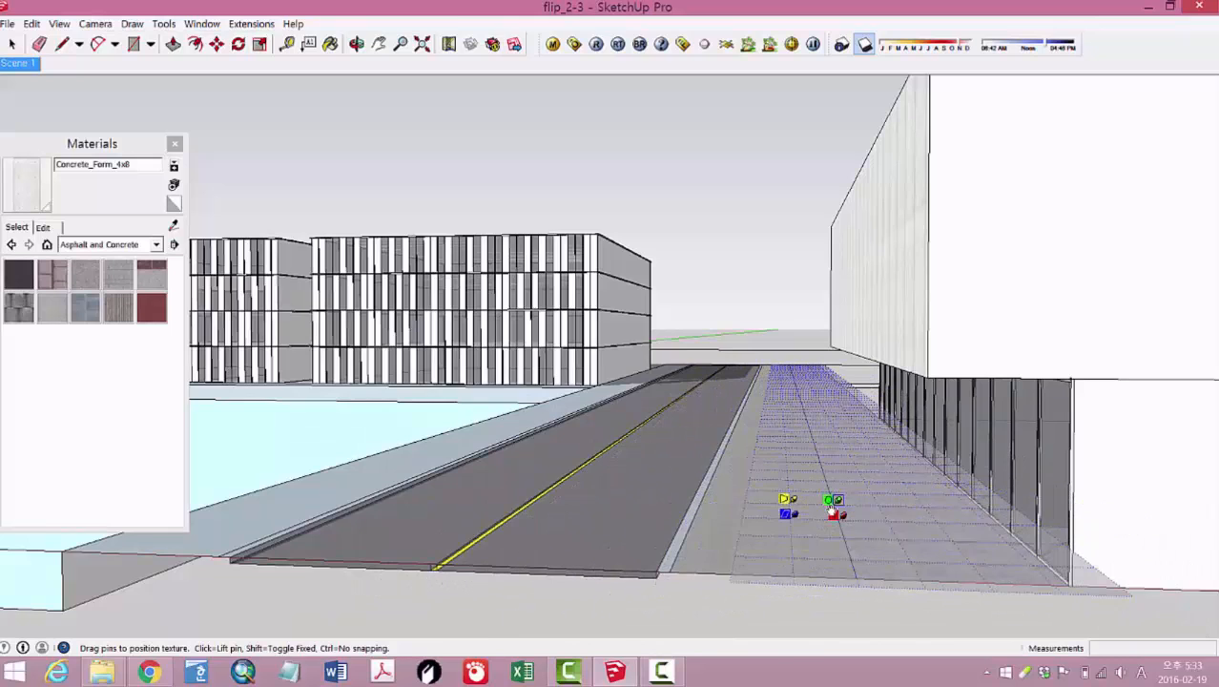
Step: Check the smaller panels up close, then accept the texture placement and deselect the walkway
{"action": "scroll", "coordinate": [830, 503], "scroll_direction": "up", "scroll_amount": 3}
{"action": "scroll", "coordinate": [830, 507], "scroll_direction": "up", "scroll_amount": 1}
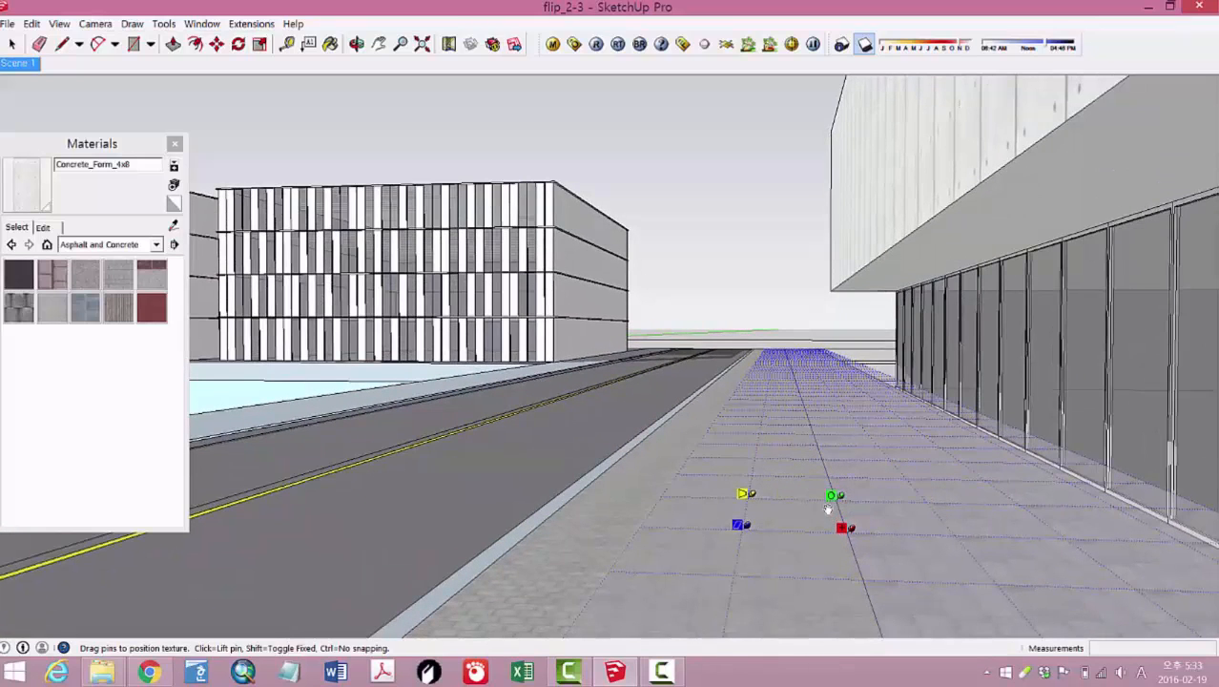
{"action": "scroll", "coordinate": [828, 508], "scroll_direction": "up", "scroll_amount": 1}
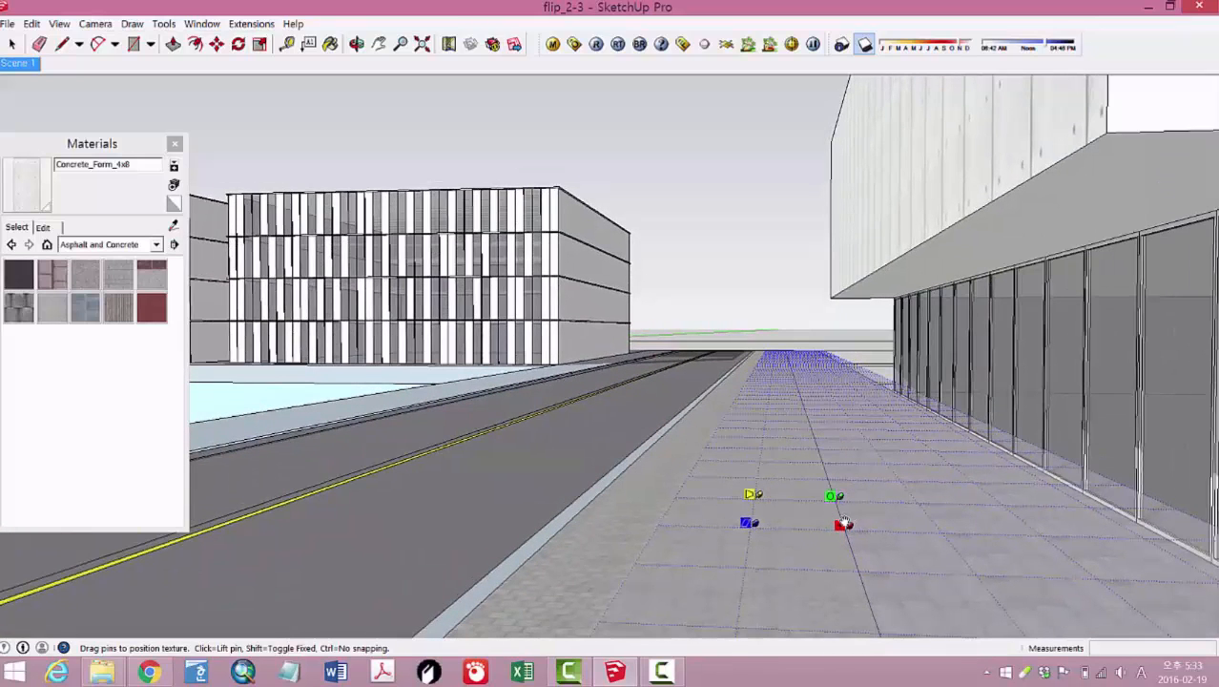
{"action": "left_click", "coordinate": [773, 302]}
{"action": "scroll", "coordinate": [910, 506], "scroll_direction": "down", "scroll_amount": 1}
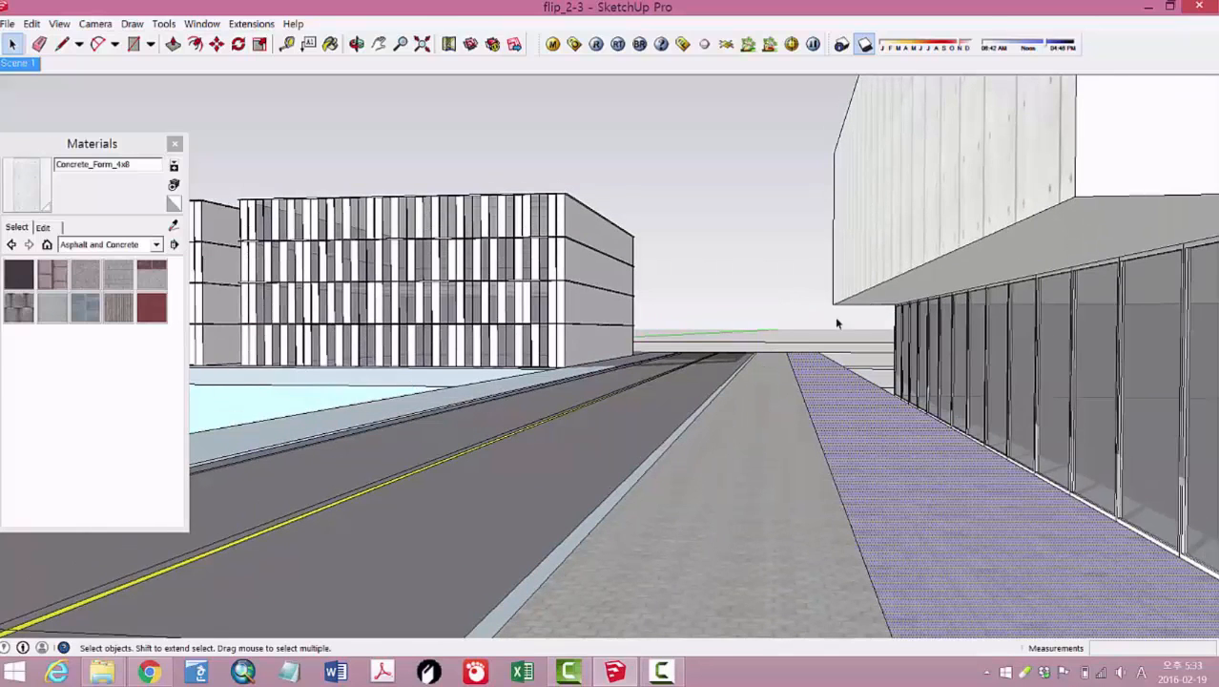
{"action": "left_click", "coordinate": [760, 268]}
Step: Select the concrete walkway, list the In Model materials, and open the concrete 2 material for editing
{"action": "middle_click_drag", "start_coordinate": [1022, 560], "coordinate": [826, 529]}
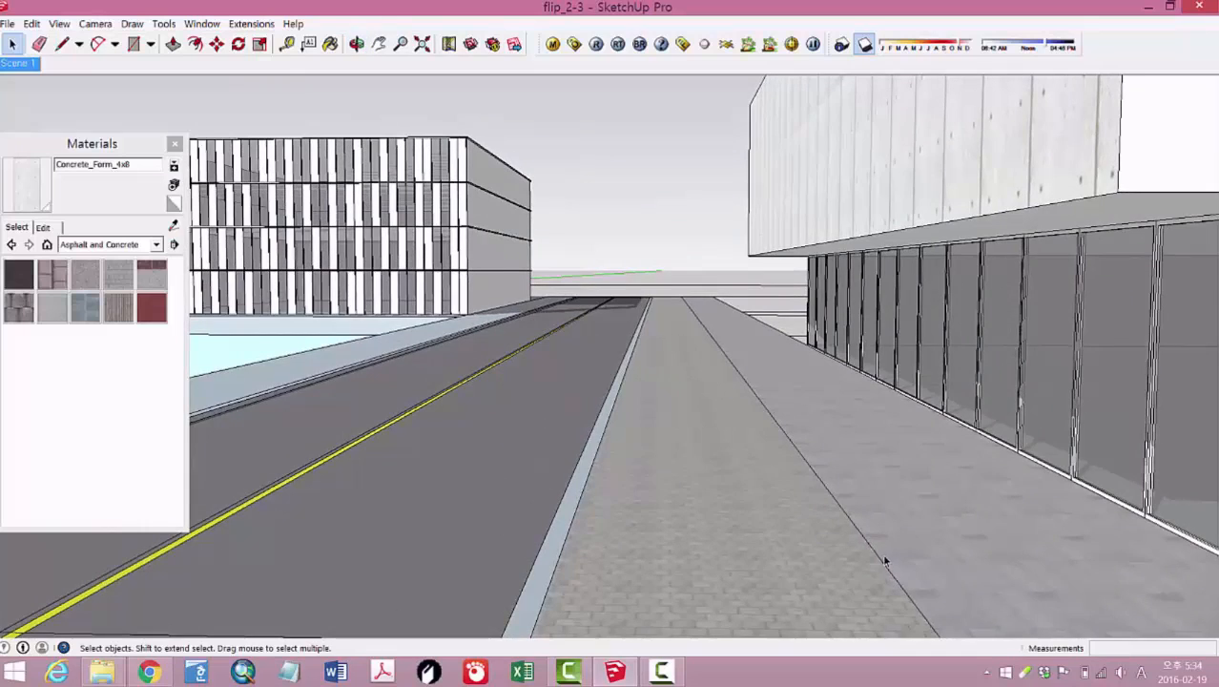
{"action": "middle_click_drag", "start_coordinate": [885, 561], "coordinate": [920, 571]}
{"action": "left_click", "coordinate": [855, 468]}
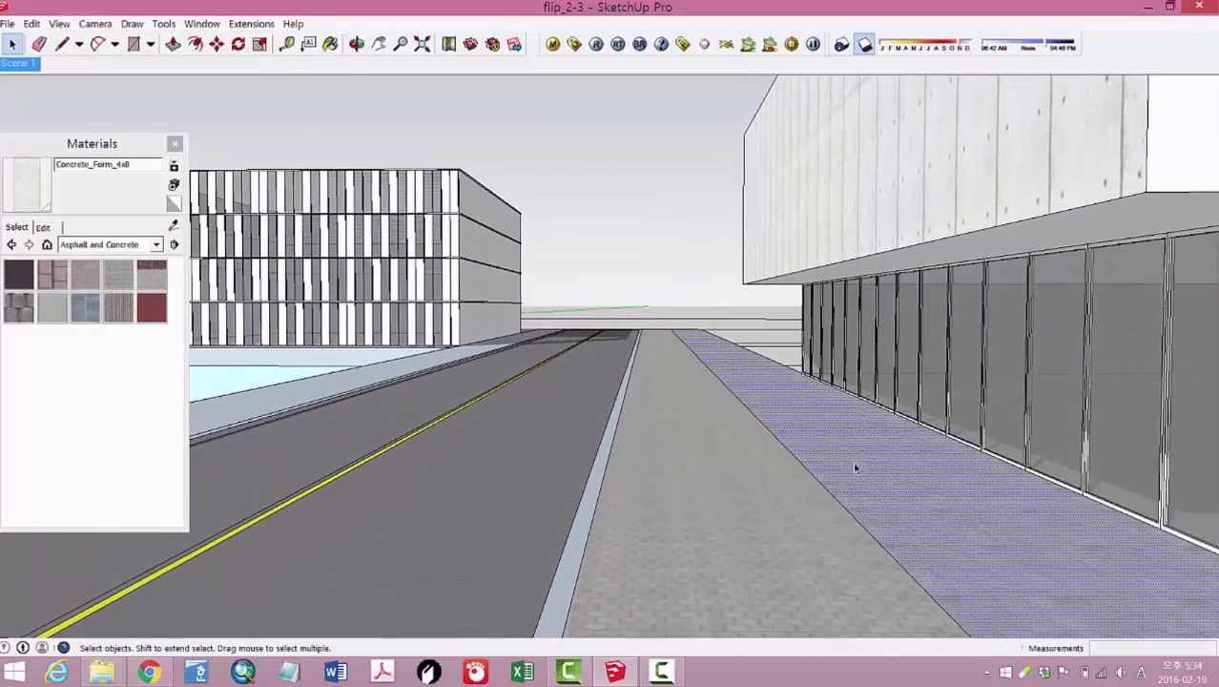
{"action": "left_click", "coordinate": [54, 227]}
{"action": "left_click", "coordinate": [16, 227]}
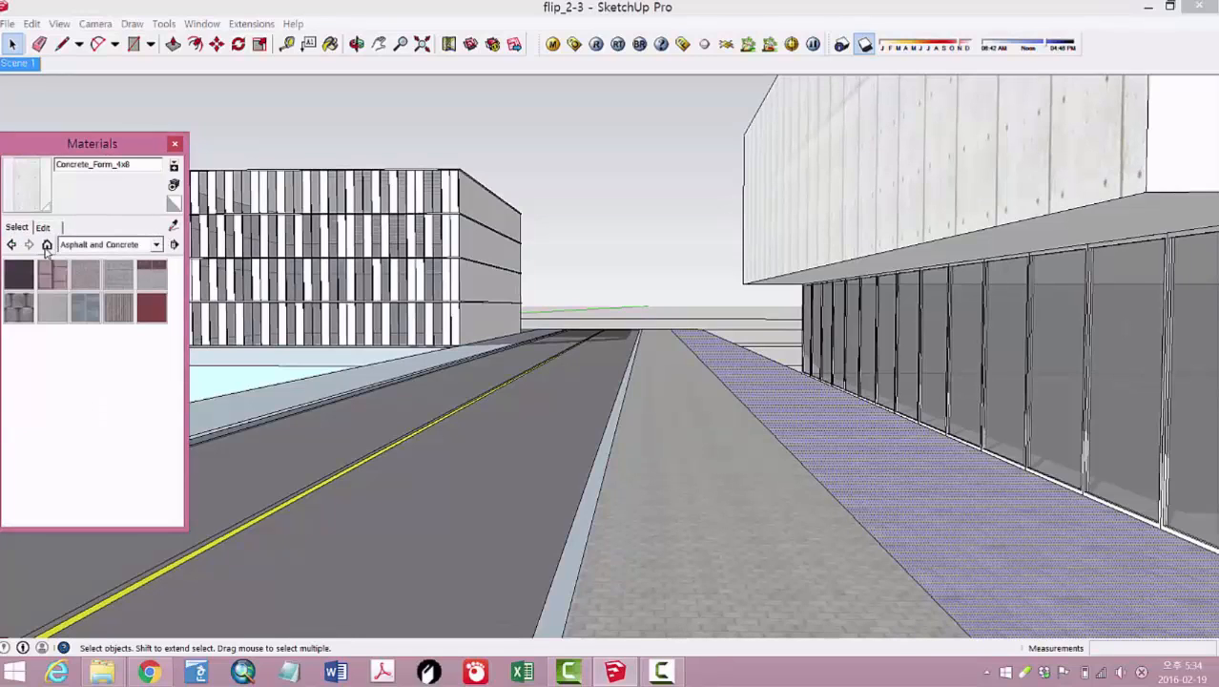
{"action": "left_click", "coordinate": [45, 246]}
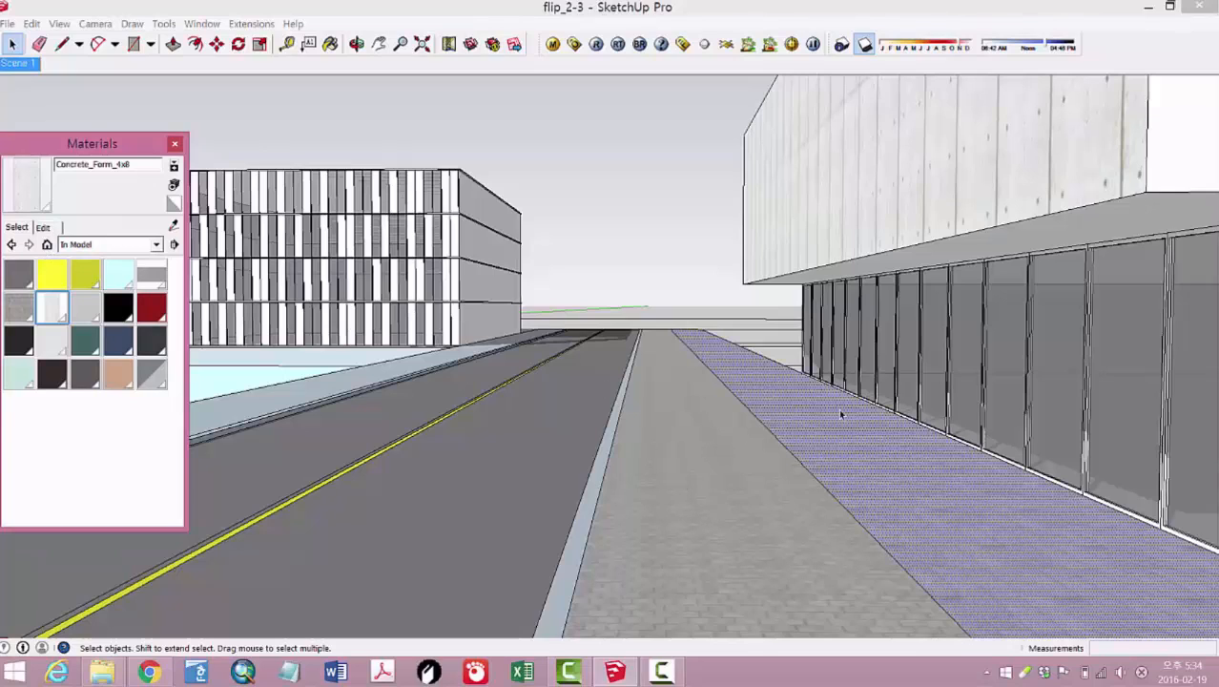
{"action": "left_click", "coordinate": [57, 145]}
{"action": "left_click", "coordinate": [57, 145]}
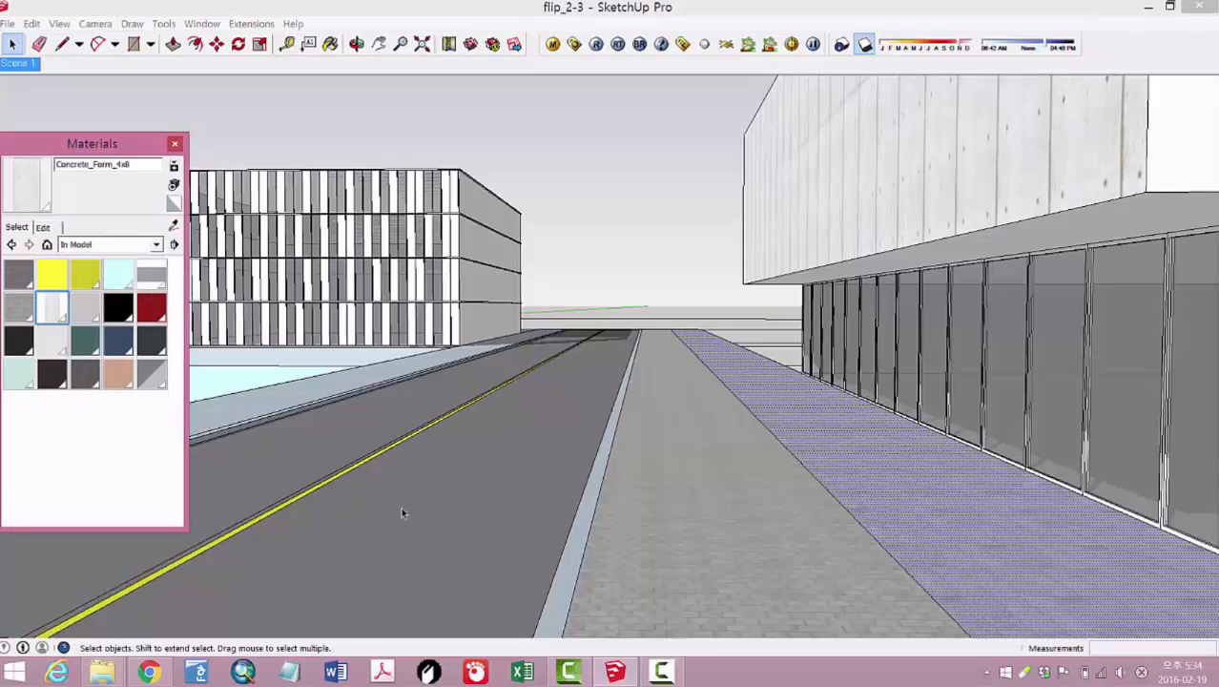
{"action": "left_click", "coordinate": [152, 276]}
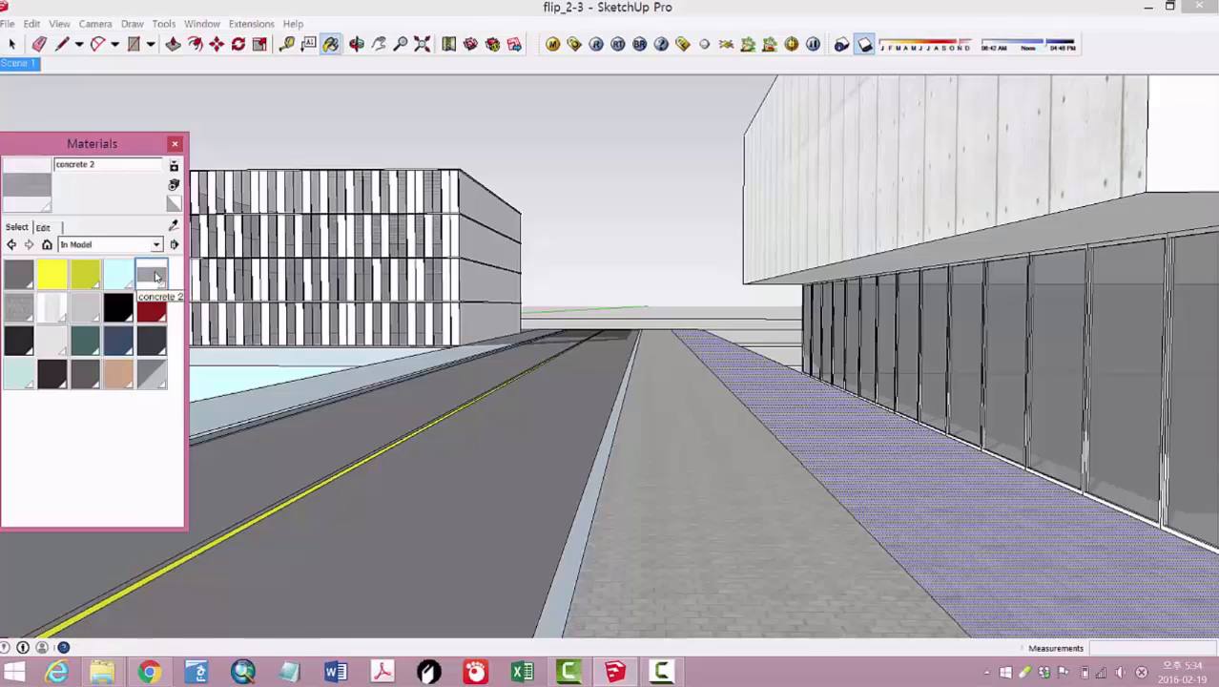
{"action": "left_click", "coordinate": [44, 228]}
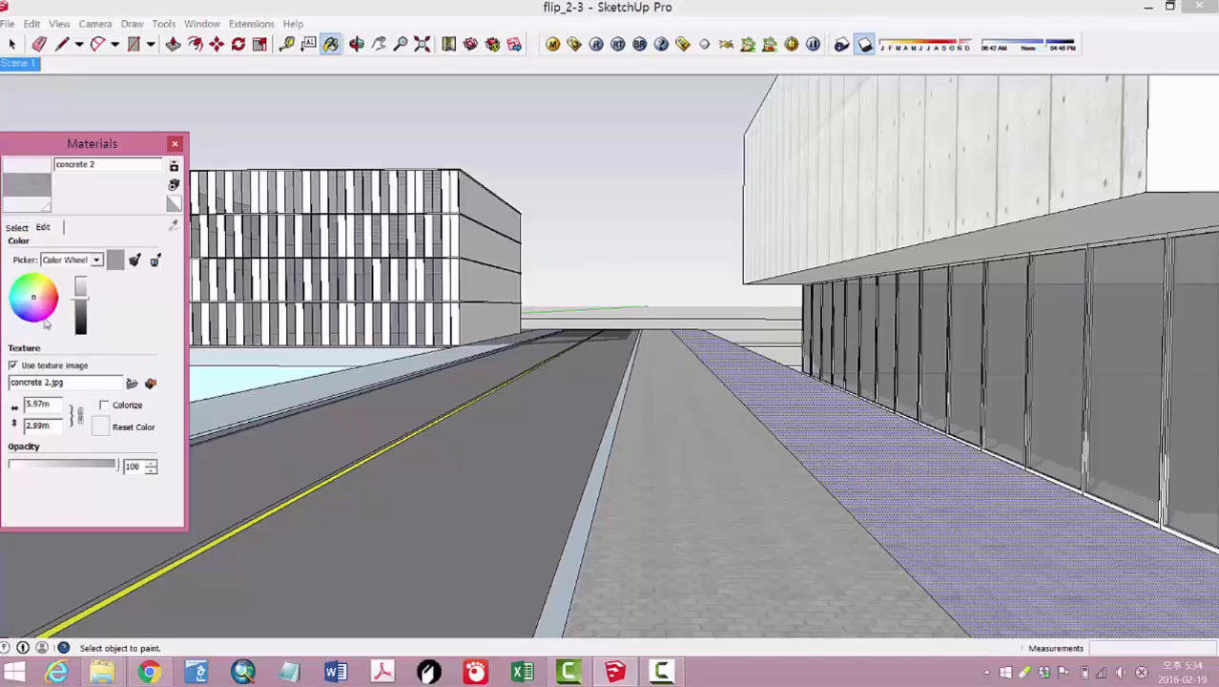
Step: Deselect and reselect the walkway, then return to the concrete 2 material's color and texture settings
{"action": "key", "text": "space"}
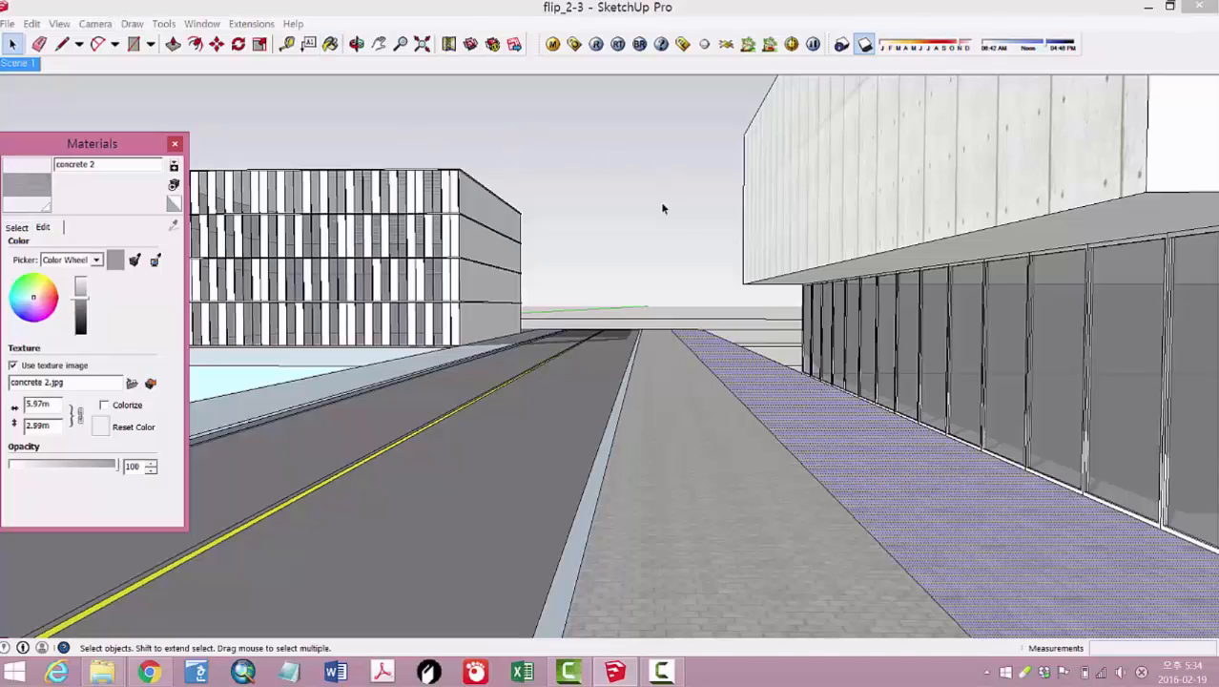
{"action": "left_click", "coordinate": [665, 210]}
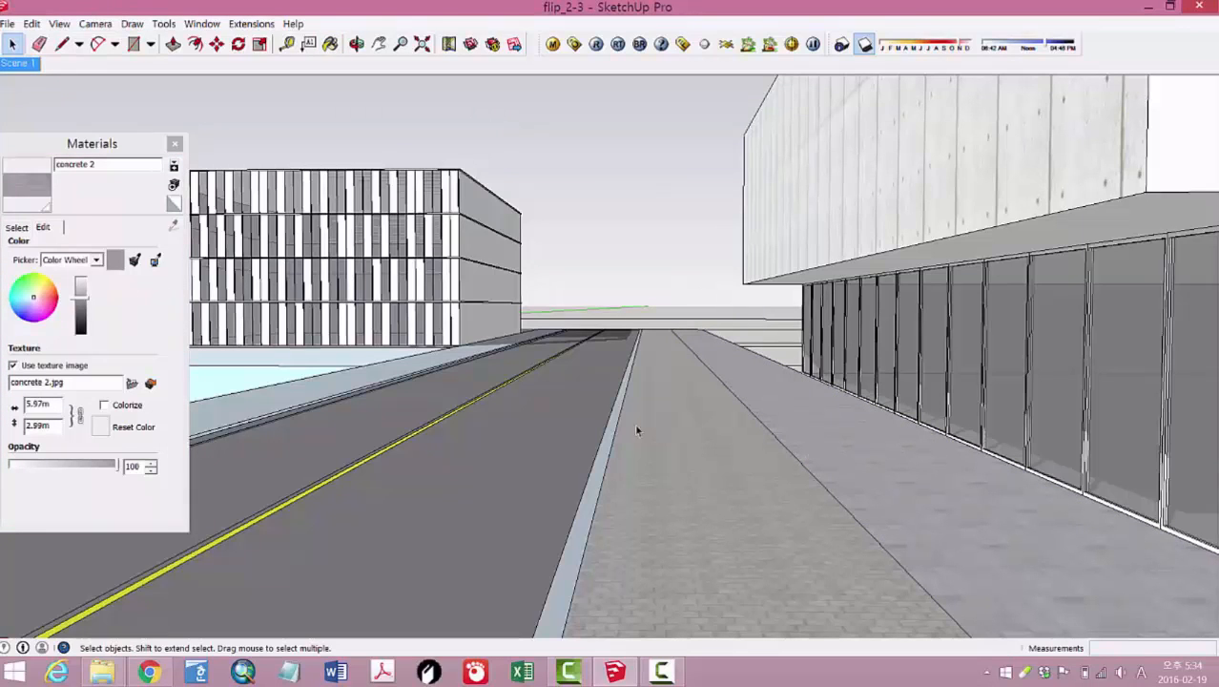
{"action": "left_click", "coordinate": [879, 488]}
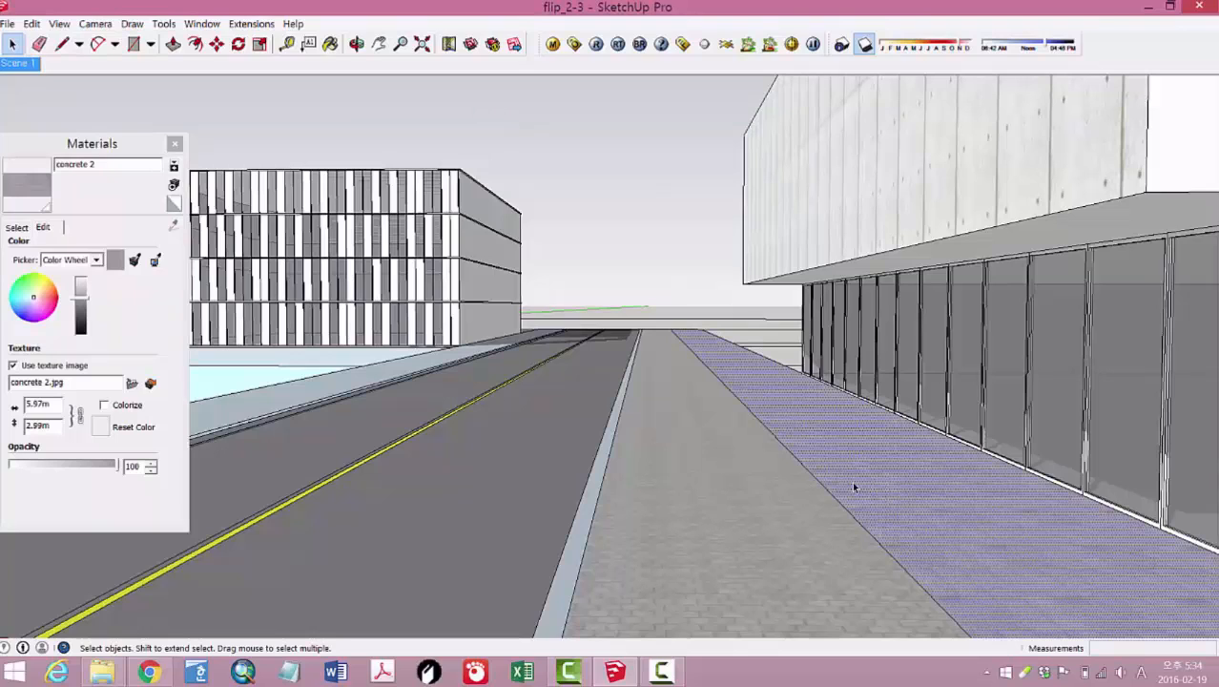
{"action": "left_click", "coordinate": [18, 227]}
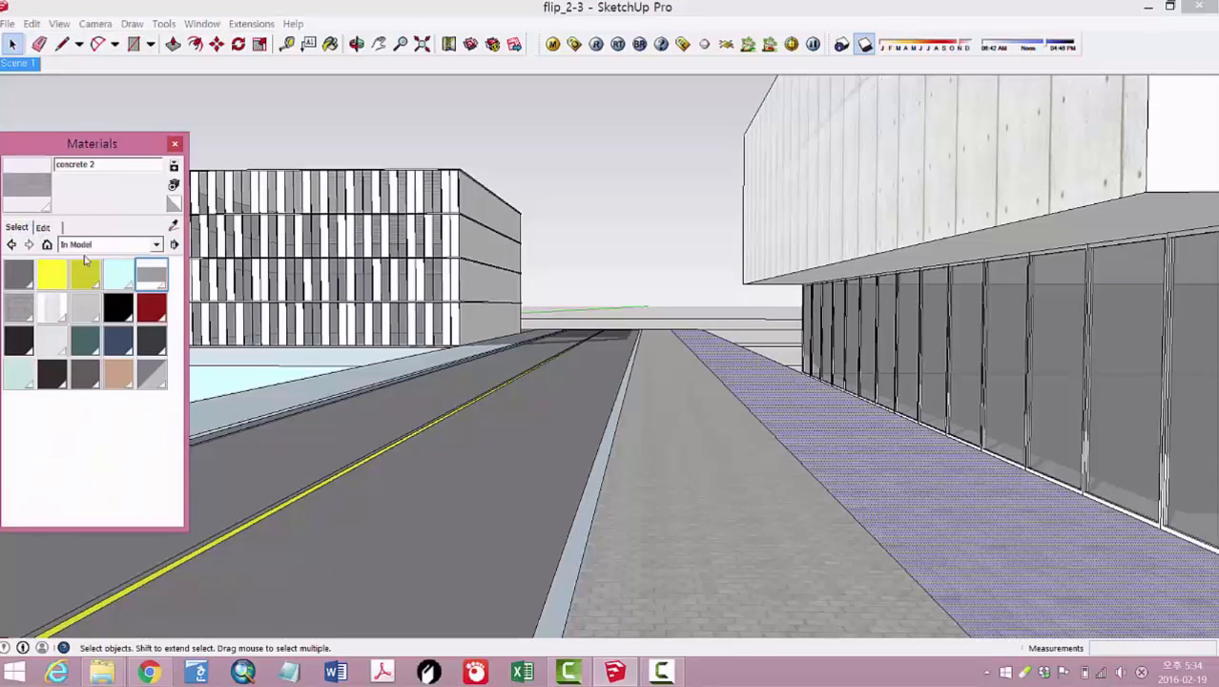
{"action": "left_click", "coordinate": [43, 227]}
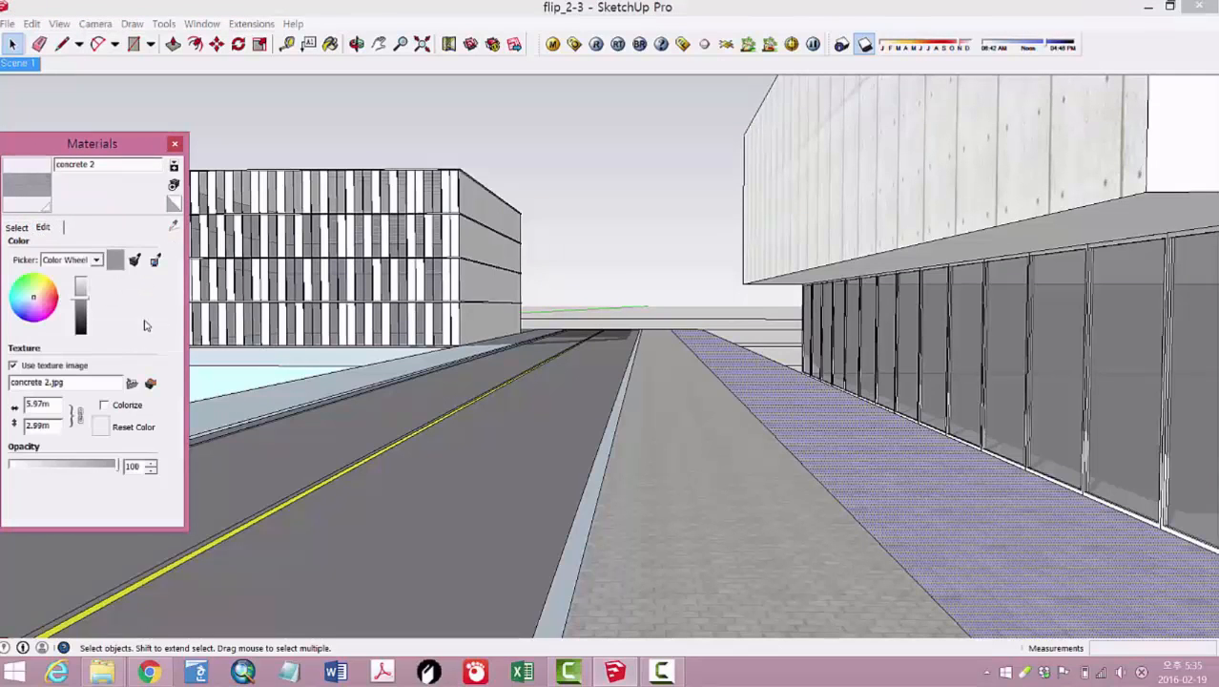
Step: Fine-tune the concrete 2 material's brightness, trying a darker grey in the Scene 1 view before settling on a lighter one
{"action": "left_click_drag", "start_coordinate": [87, 300], "coordinate": [83, 310]}
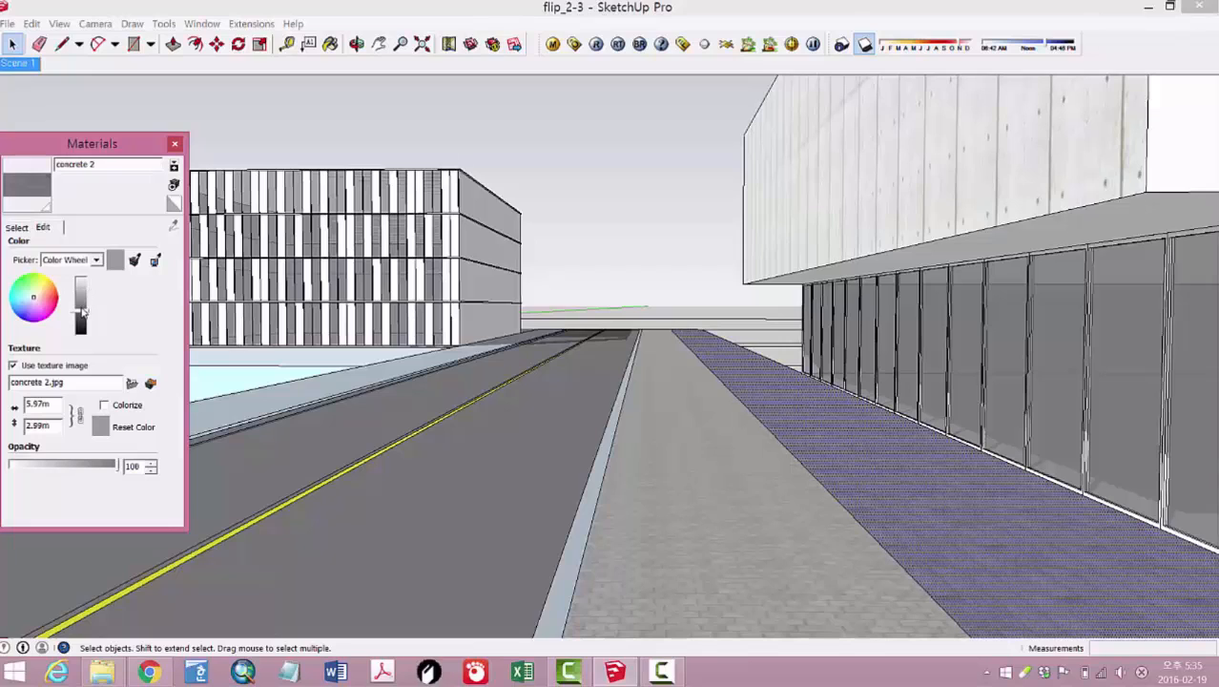
{"action": "left_click", "coordinate": [335, 145]}
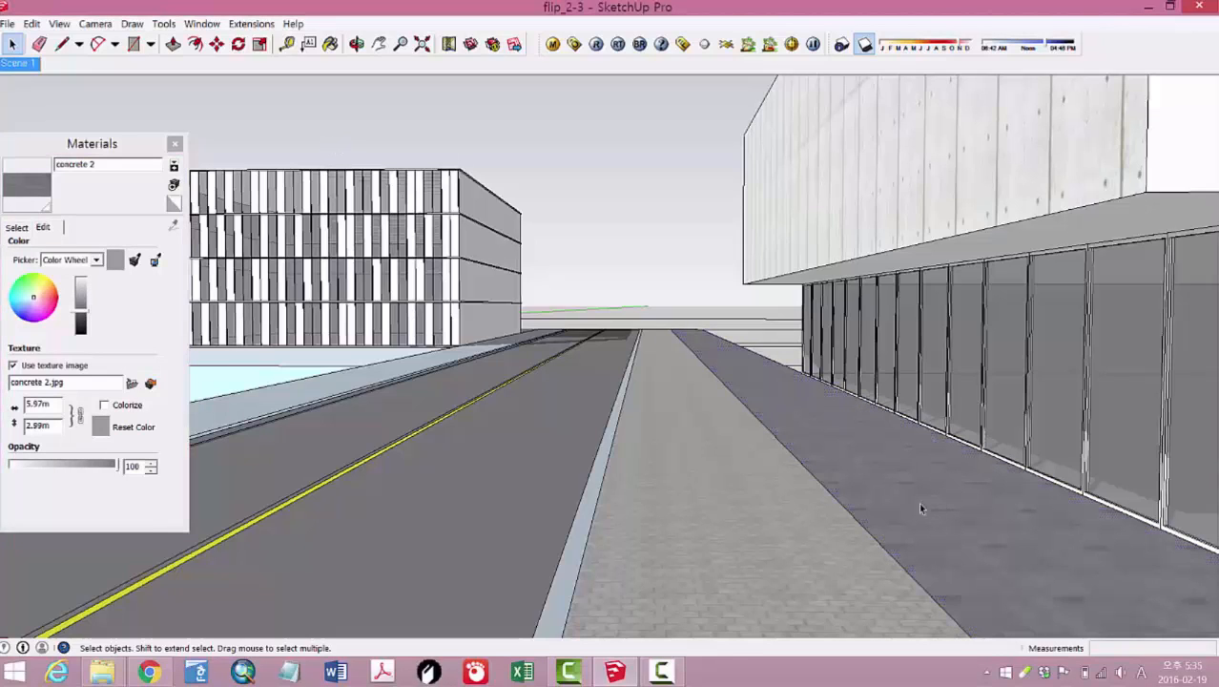
{"action": "left_click", "coordinate": [22, 67]}
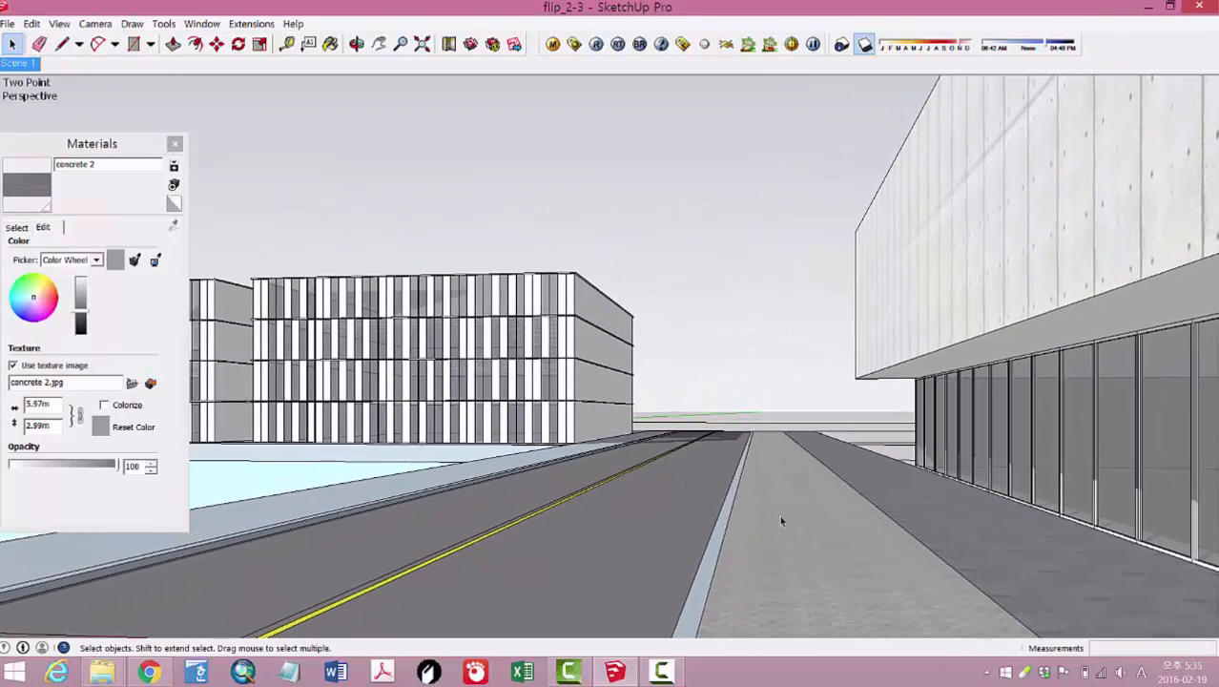
{"action": "left_click", "coordinate": [84, 311]}
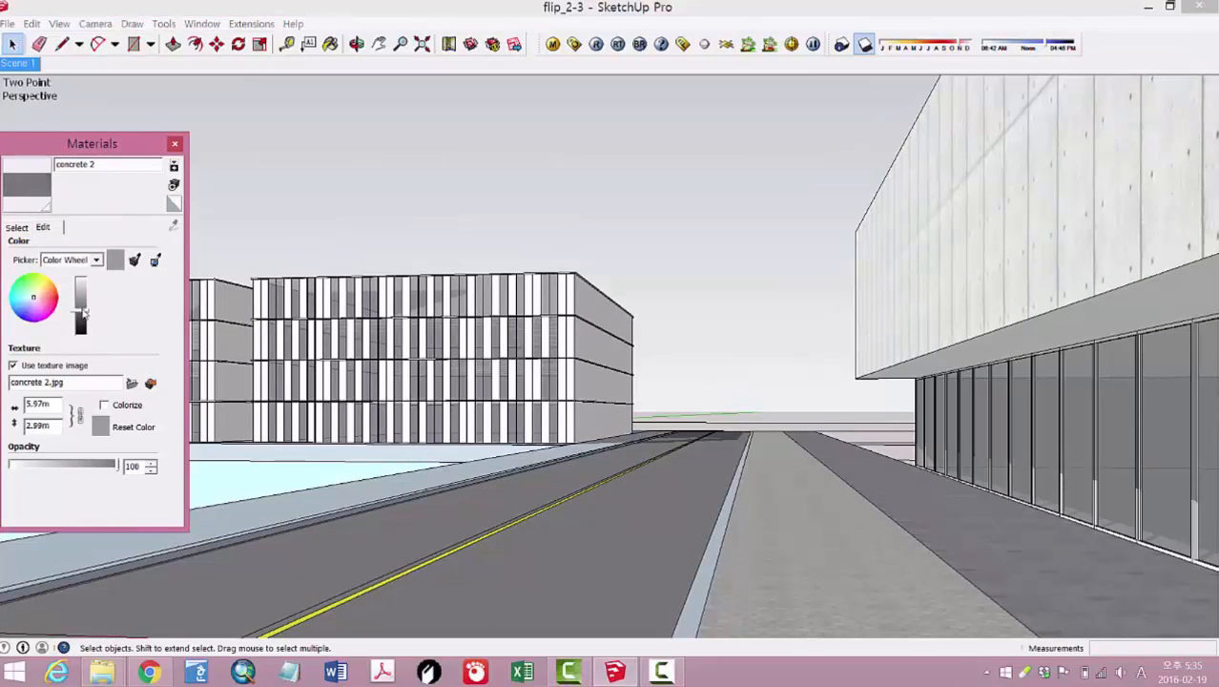
{"action": "mouse_move", "coordinate": [84, 312]}
{"action": "left_mouse_down"}
{"action": "mouse_move", "coordinate": [80, 330]}
{"action": "mouse_move", "coordinate": [84, 303]}
{"action": "left_mouse_up"}
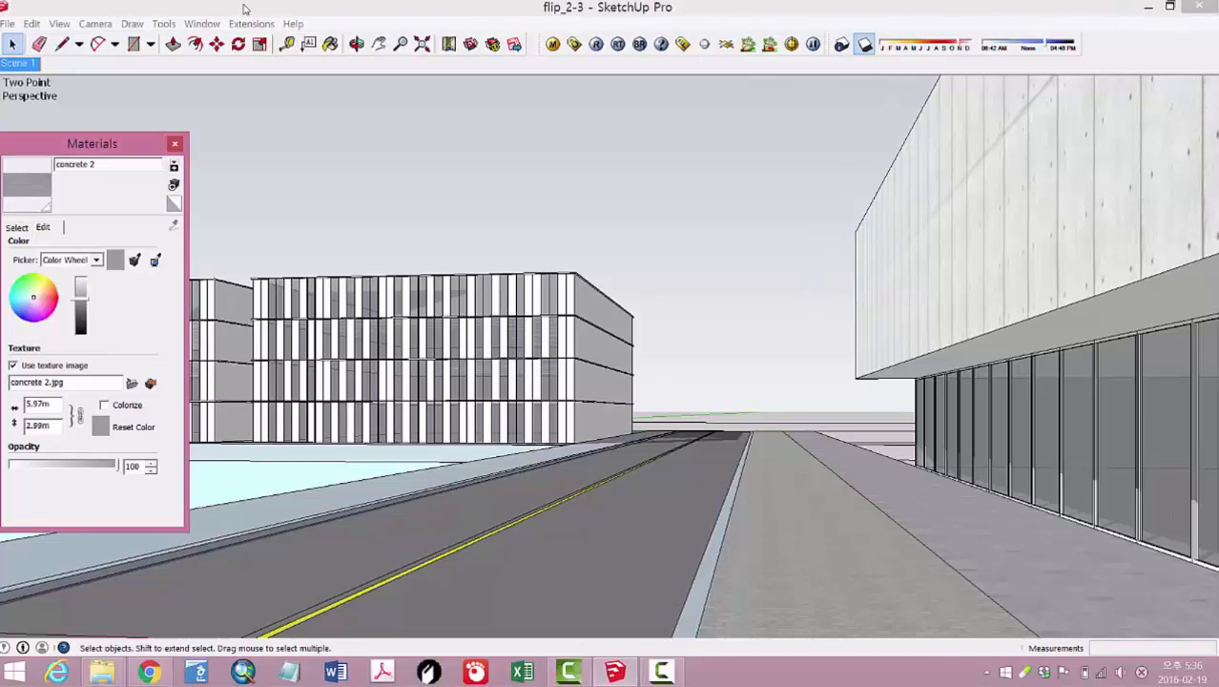
Step: In the toolbars list, turn the Shadows toolbar off and back on, and close the list
{"action": "left_click", "coordinate": [164, 25]}
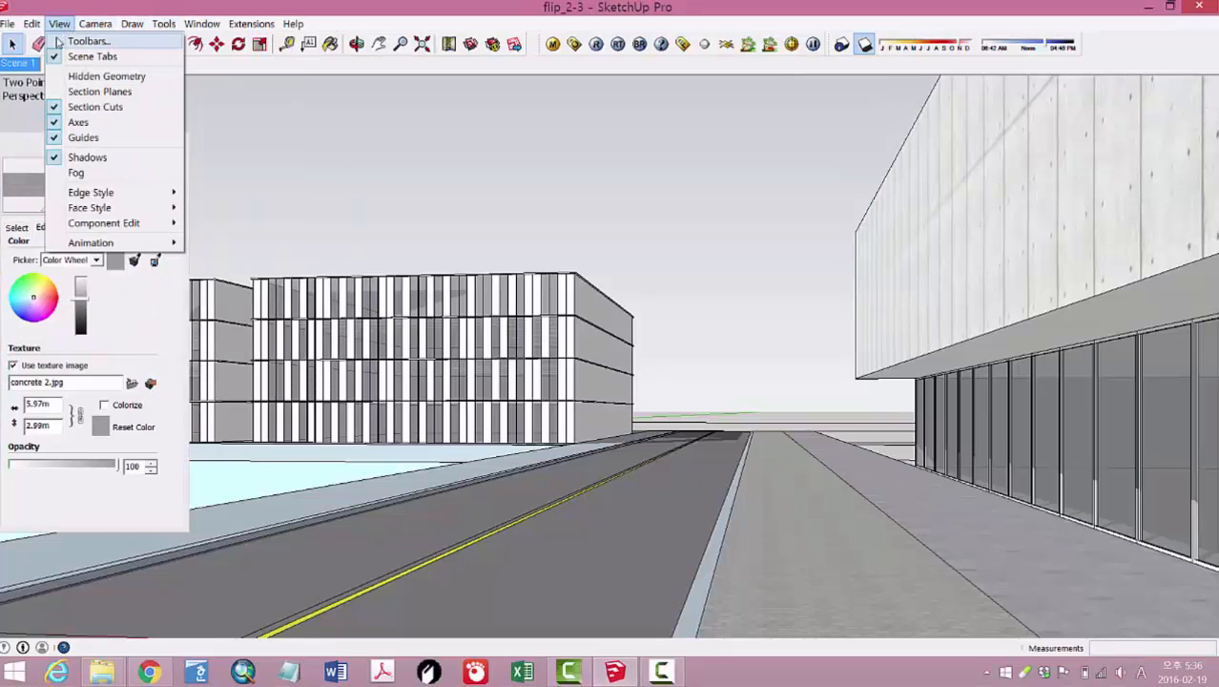
{"action": "left_click", "coordinate": [59, 41]}
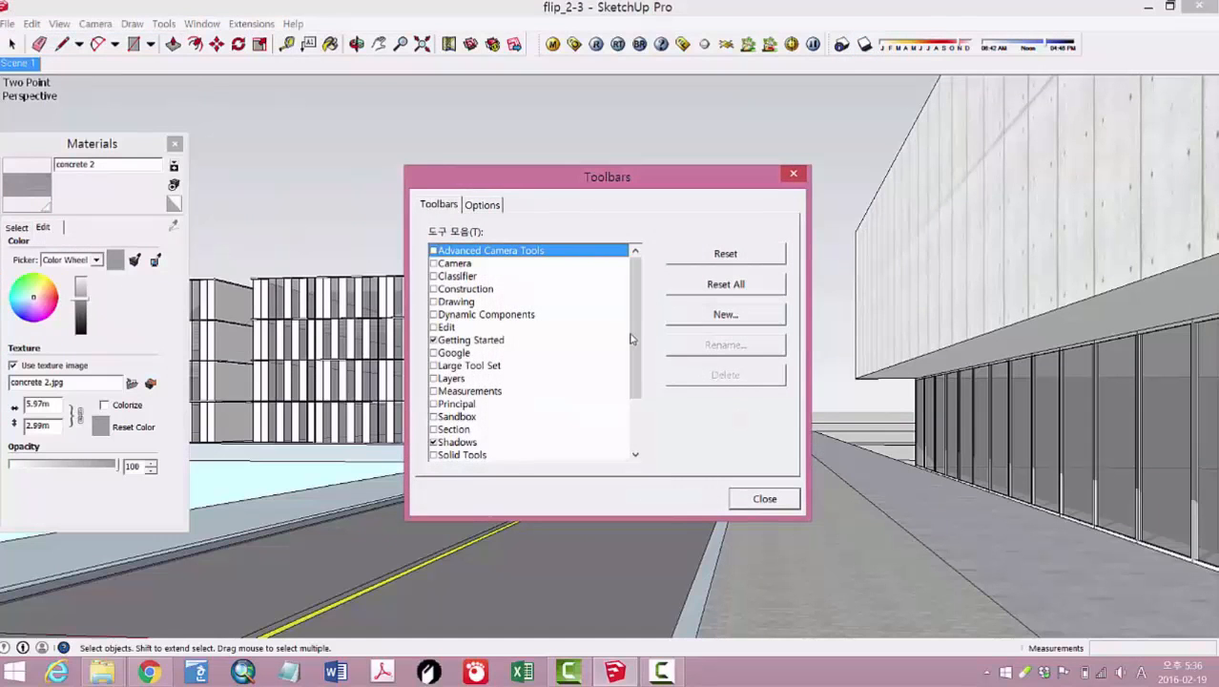
{"action": "left_click_drag", "start_coordinate": [630, 338], "coordinate": [637, 410]}
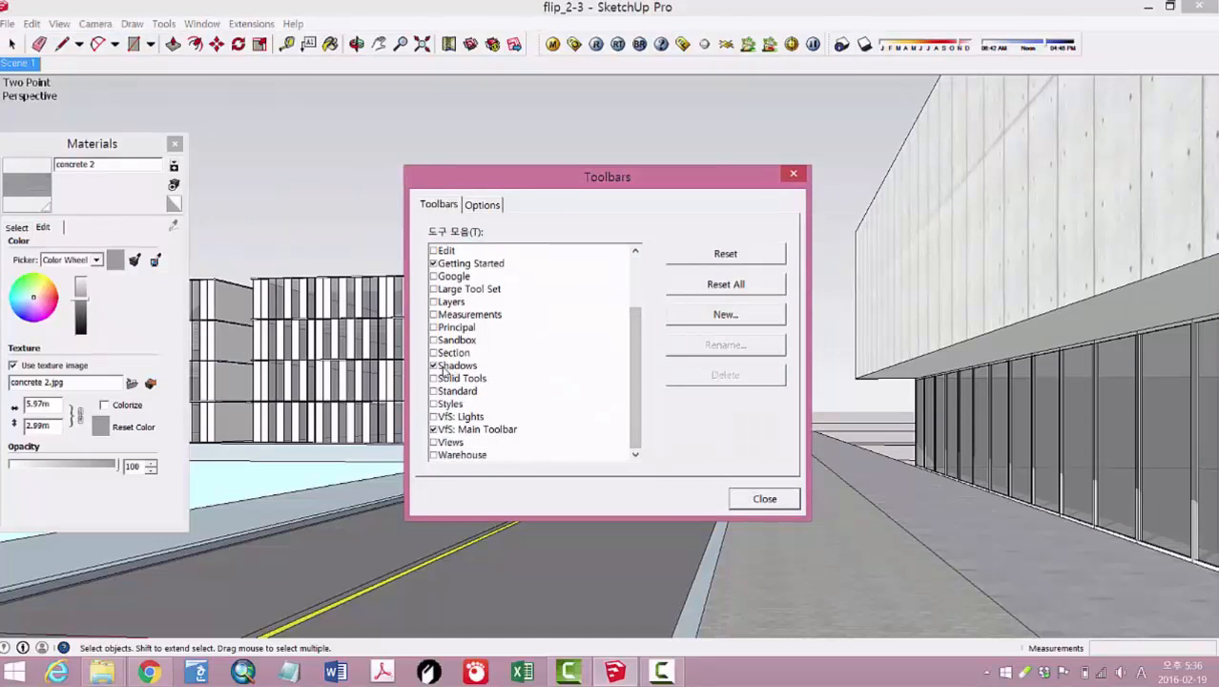
{"action": "left_click", "coordinate": [434, 367]}
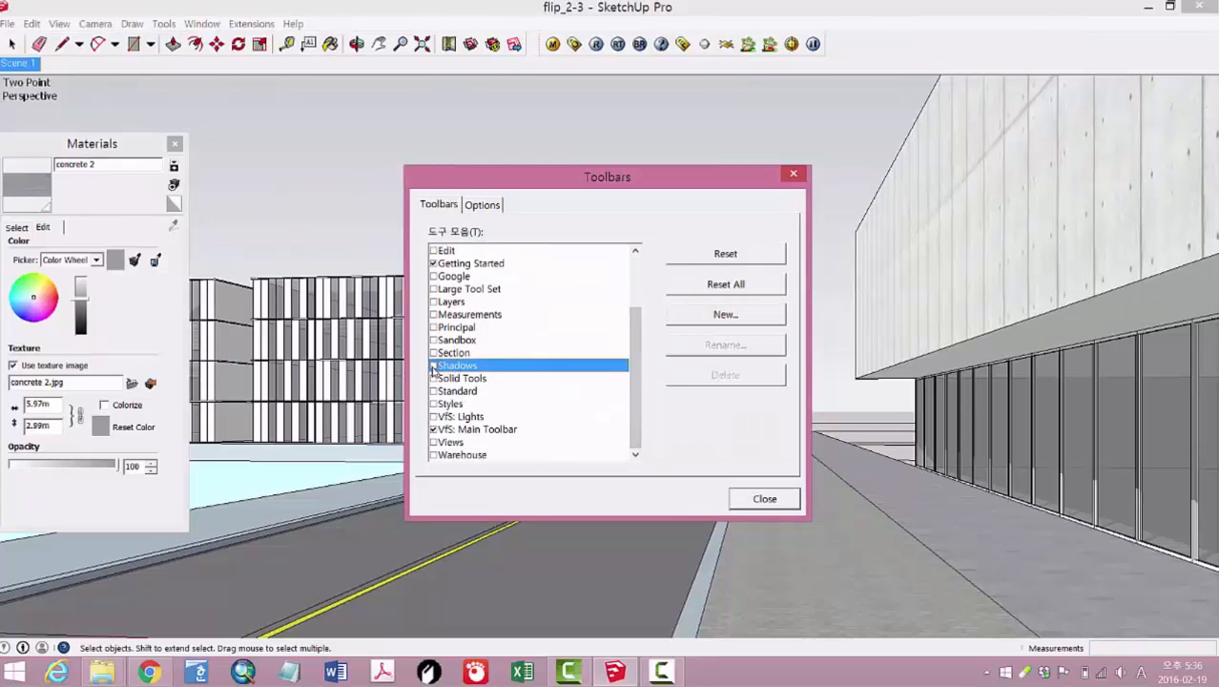
{"action": "left_click", "coordinate": [435, 366]}
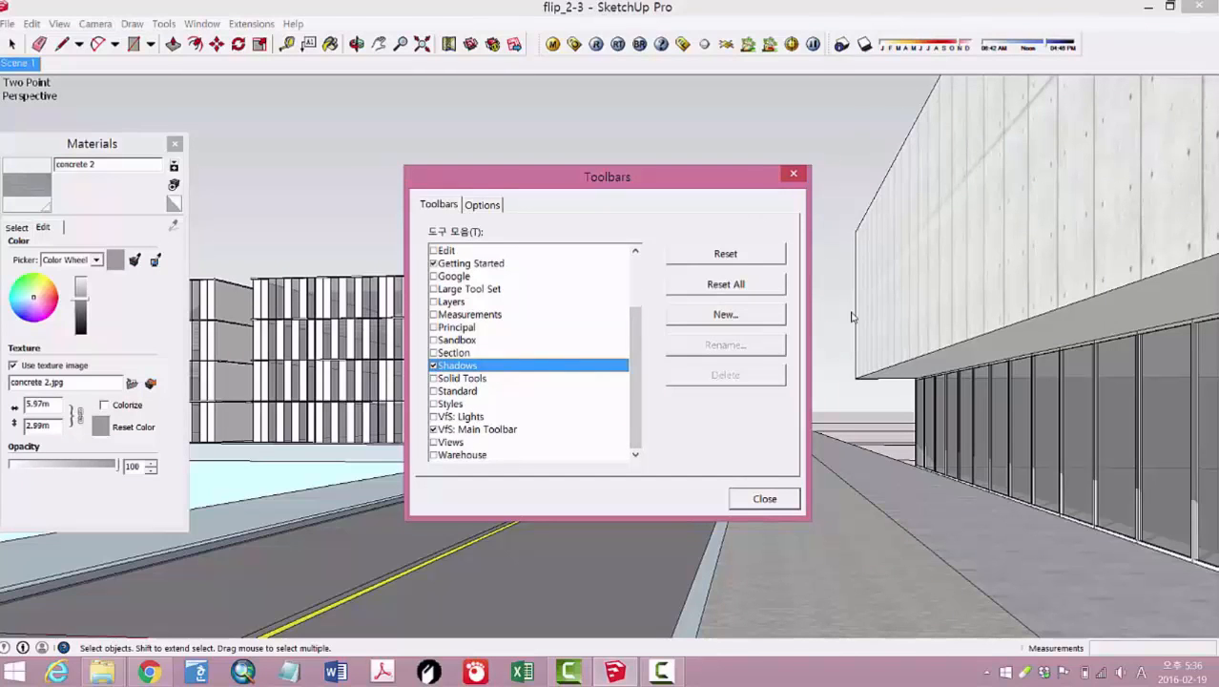
{"action": "left_click", "coordinate": [774, 504]}
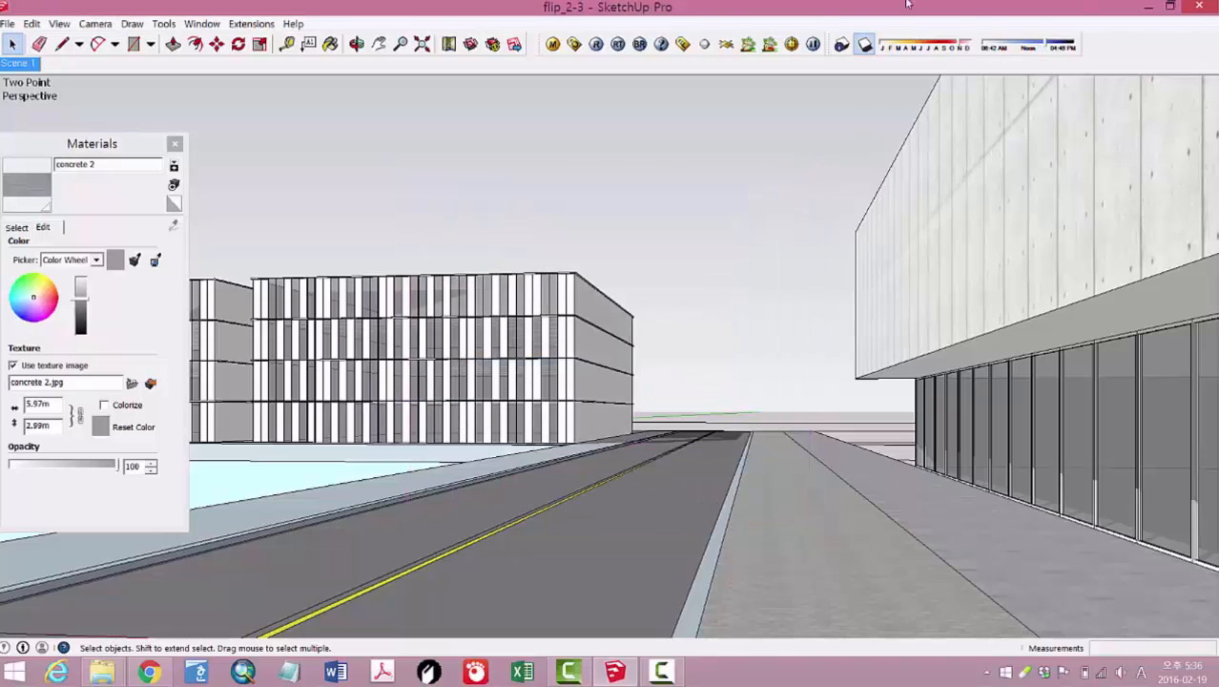
Step: Toggle the model's shadows off and on several times to compare the street scene's shading
{"action": "left_click", "coordinate": [864, 46]}
{"action": "left_click", "coordinate": [864, 47]}
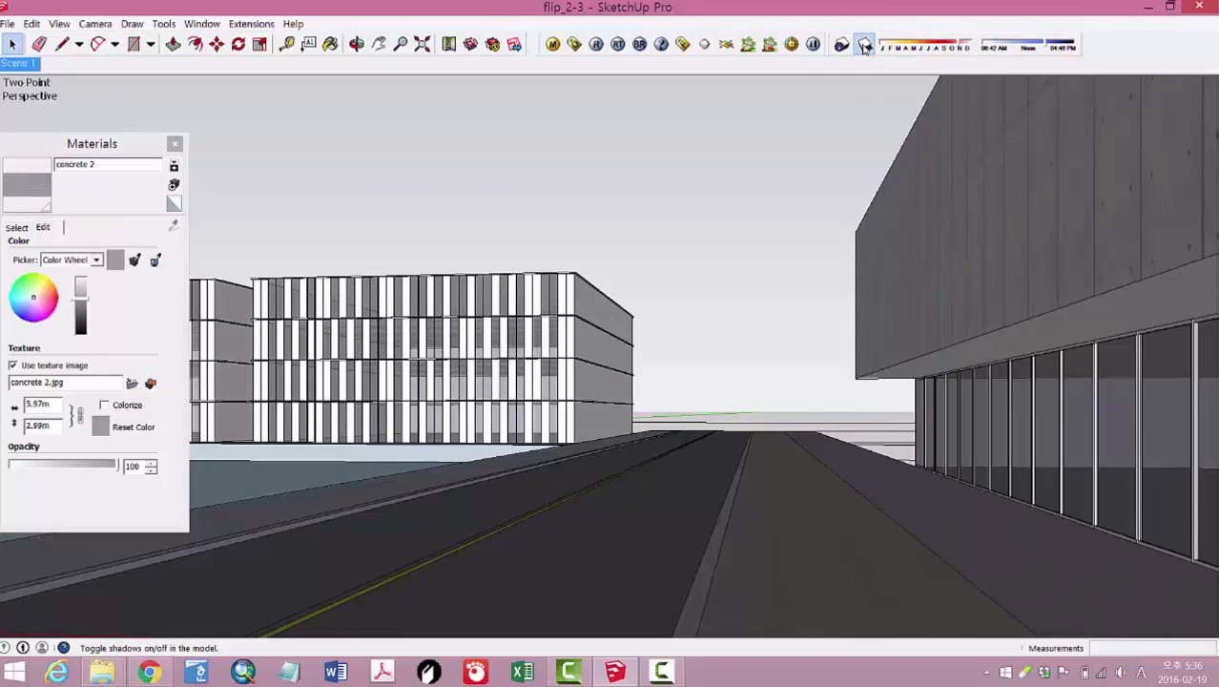
{"action": "left_click", "coordinate": [864, 46]}
{"action": "left_click", "coordinate": [864, 47]}
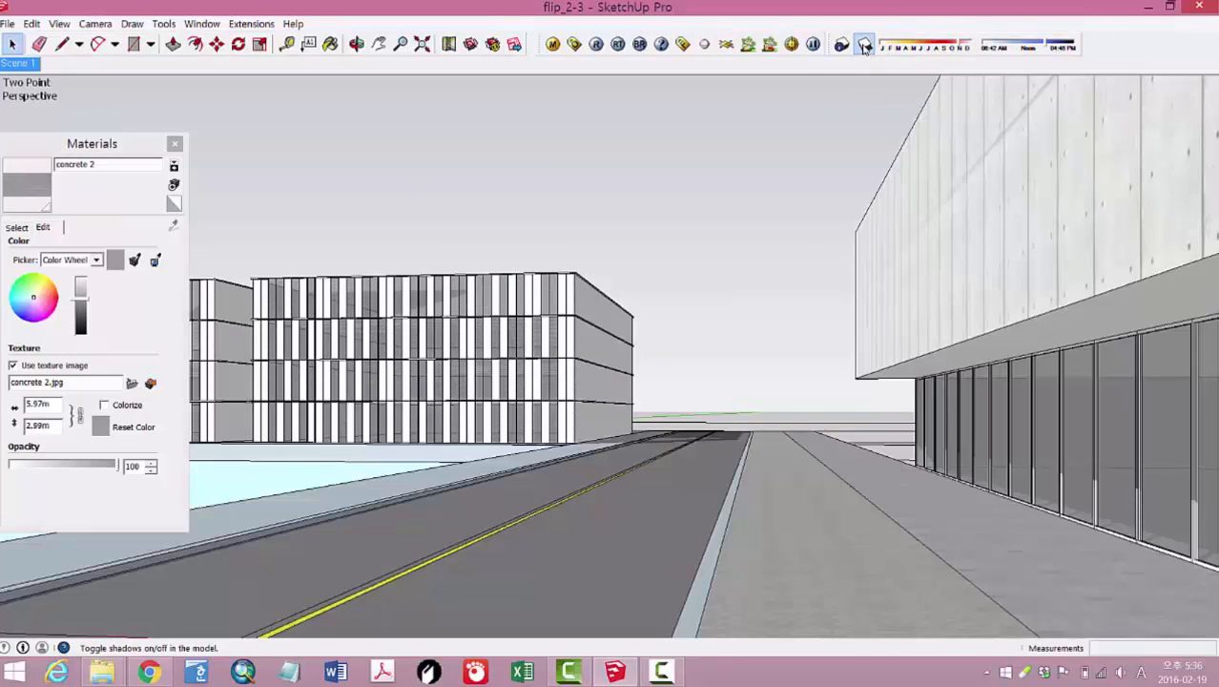
{"action": "left_click", "coordinate": [864, 45]}
{"action": "left_click", "coordinate": [864, 46]}
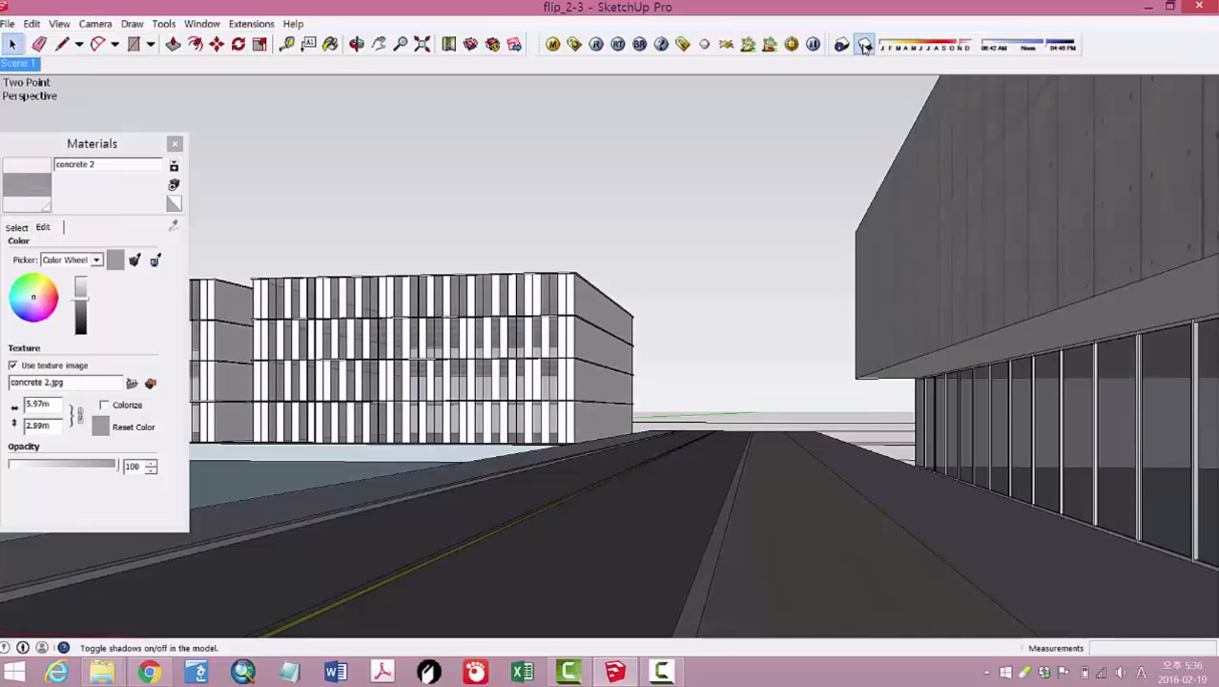
Step: With shadows on, adjust the sun's date and time, trying midsummer before settling on a late-summer afternoon
{"action": "left_click", "coordinate": [952, 46]}
{"action": "left_click_drag", "start_coordinate": [952, 46], "coordinate": [927, 53]}
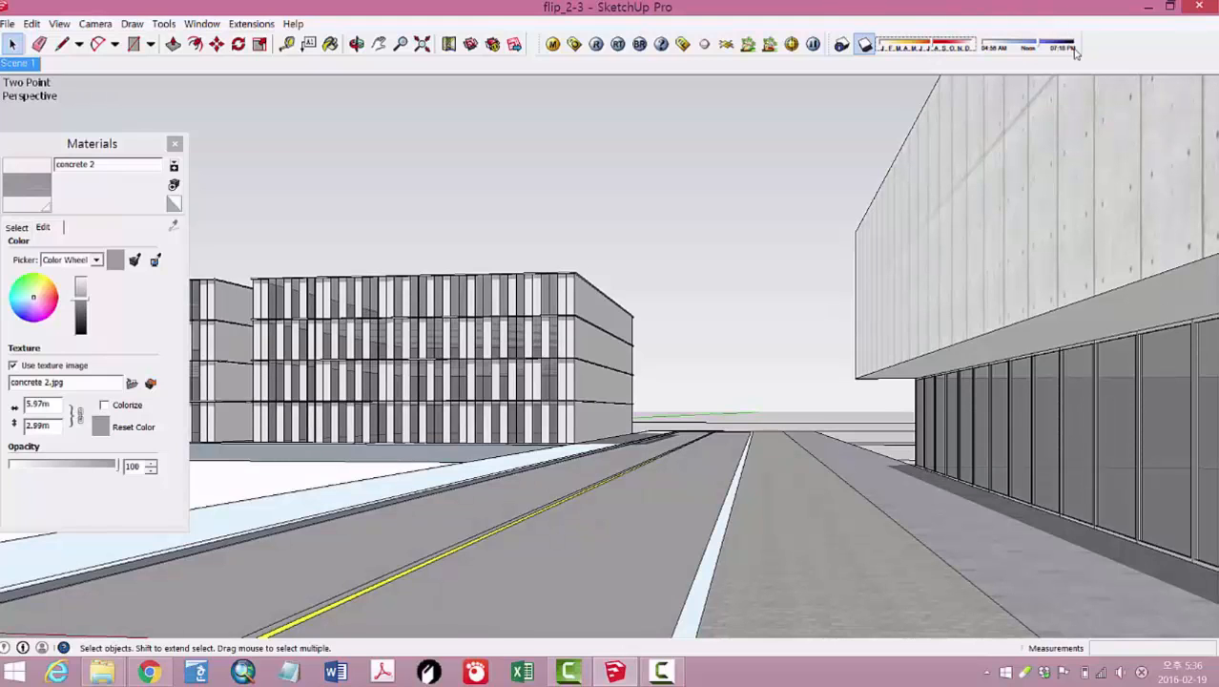
{"action": "mouse_move", "coordinate": [1038, 47]}
{"action": "left_mouse_down"}
{"action": "mouse_move", "coordinate": [1020, 48]}
{"action": "mouse_move", "coordinate": [1035, 45]}
{"action": "left_mouse_up"}
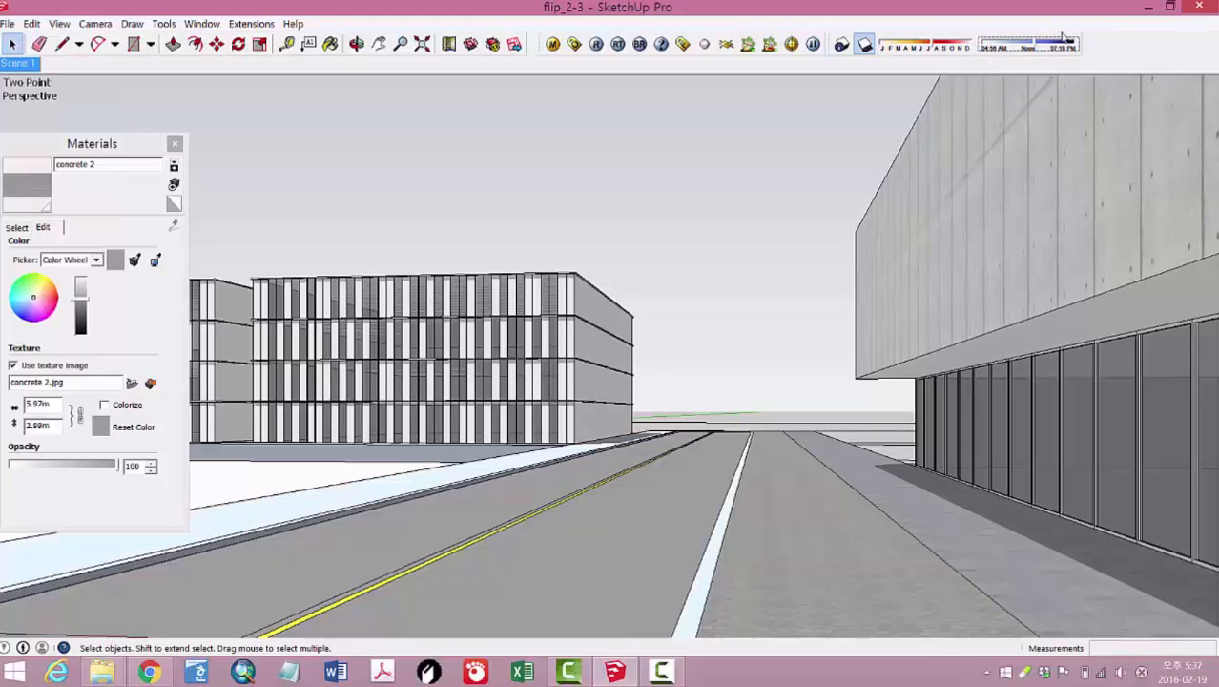
{"action": "mouse_move", "coordinate": [931, 42]}
{"action": "left_mouse_down"}
{"action": "mouse_move", "coordinate": [947, 42]}
{"action": "mouse_move", "coordinate": [909, 55]}
{"action": "mouse_move", "coordinate": [936, 62]}
{"action": "left_mouse_up"}
{"action": "left_click_drag", "start_coordinate": [1041, 45], "coordinate": [1045, 48]}
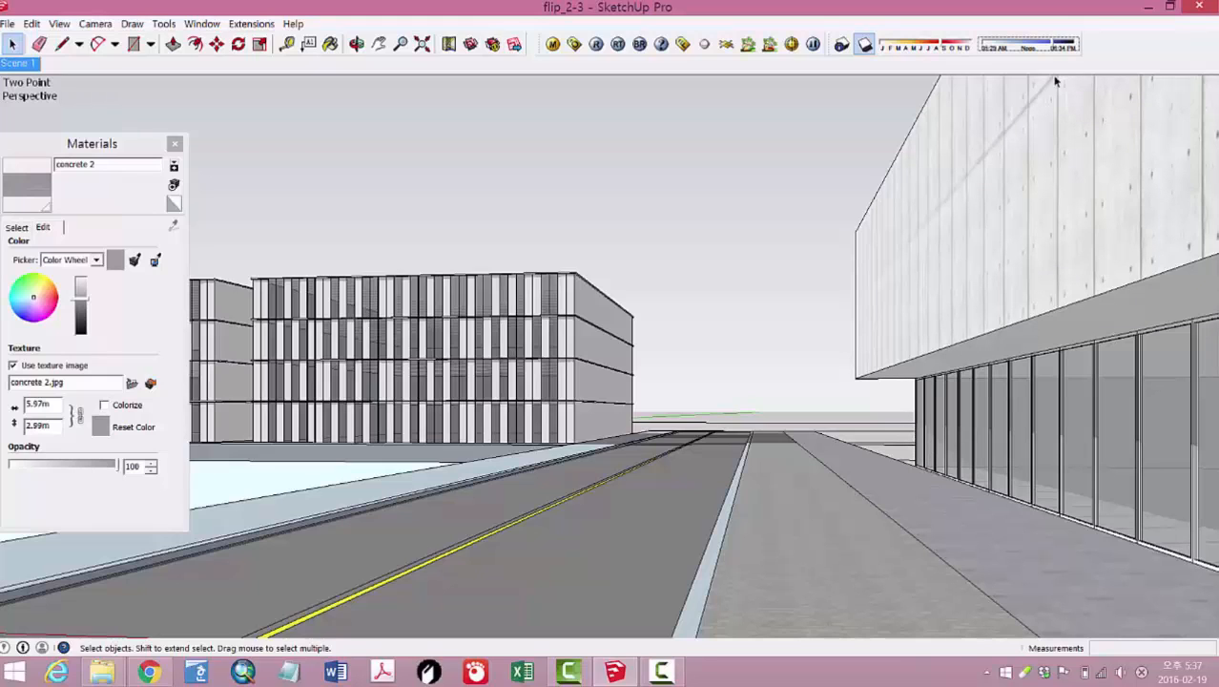
{"action": "left_click_drag", "start_coordinate": [1051, 43], "coordinate": [1049, 43]}
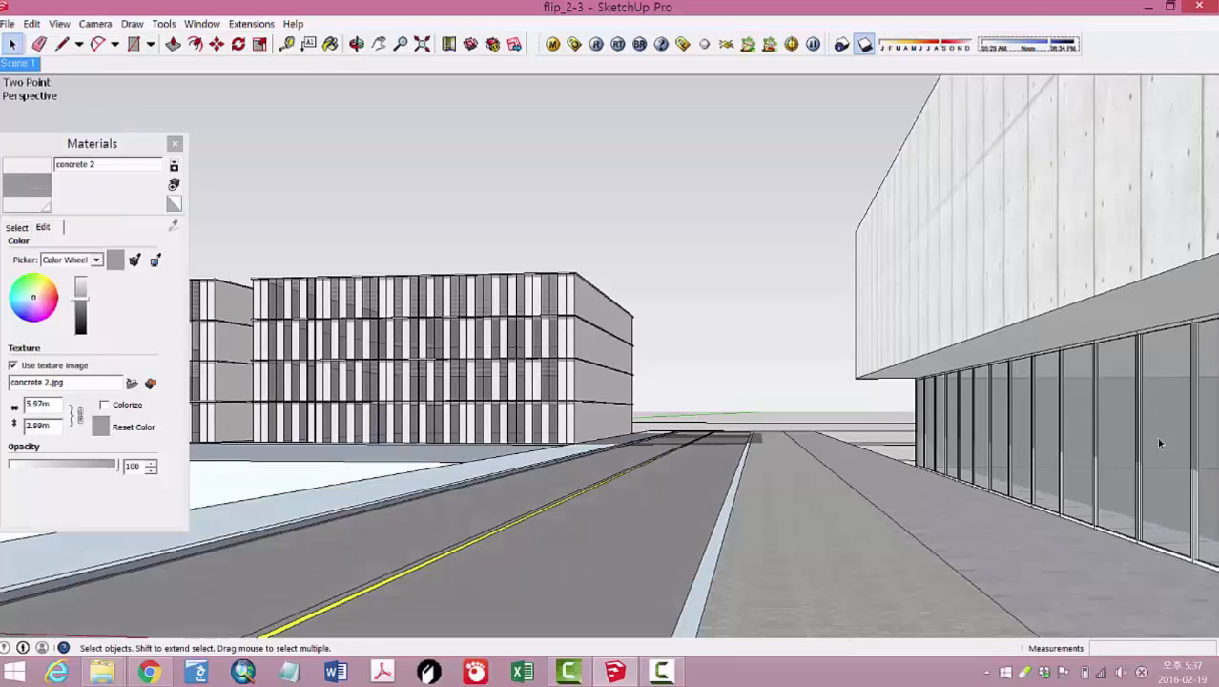